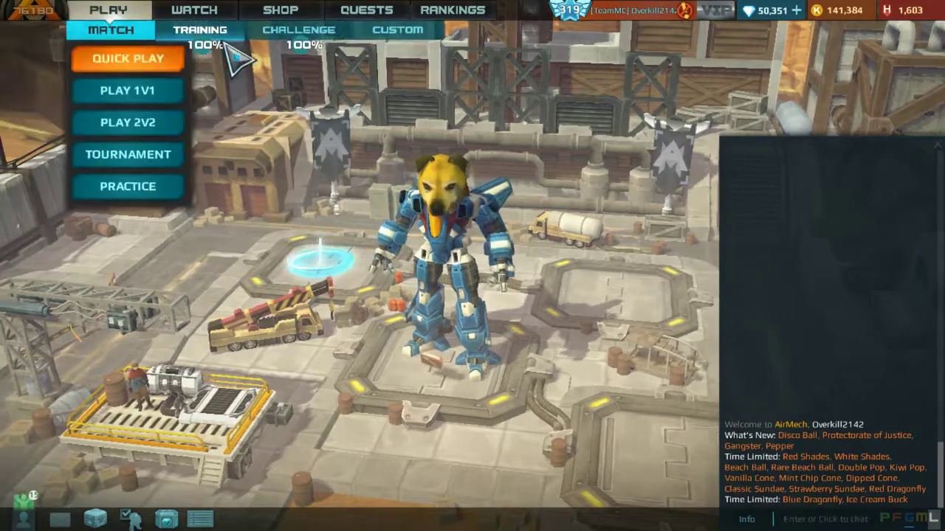
# Open the 00ANewMapTest map from My Maps in the map editor.
pyautogui.click(206, 31)
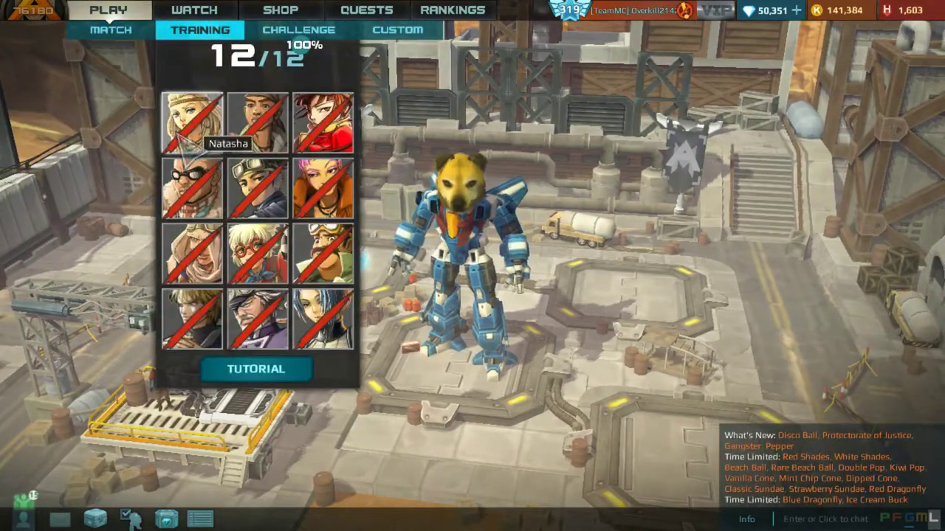
pyautogui.click(184, 147)
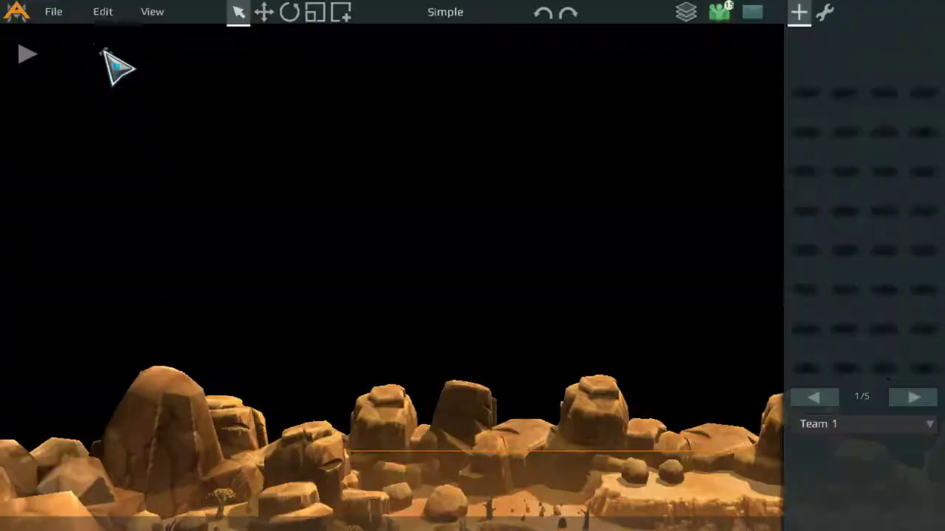
pyautogui.click(49, 12)
pyautogui.click(85, 92)
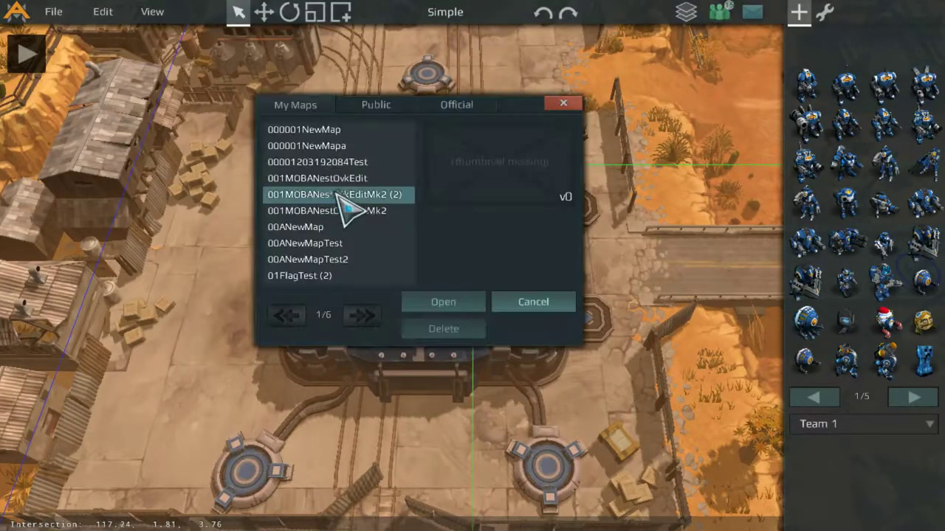
pyautogui.doubleClick(355, 245)
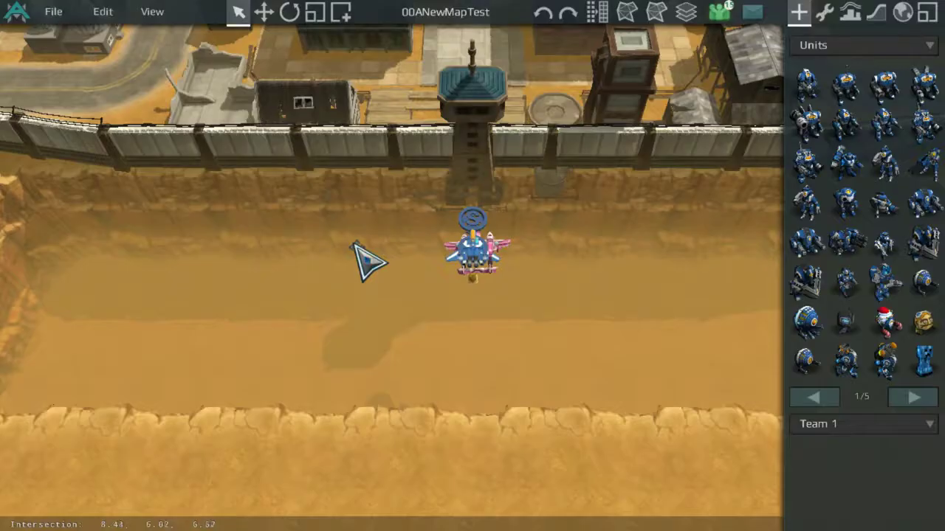
# Look over the map's desert terrain, cliff plateau, bases, domes and building clusters.
pyautogui.scroll(-5, 546, 191)
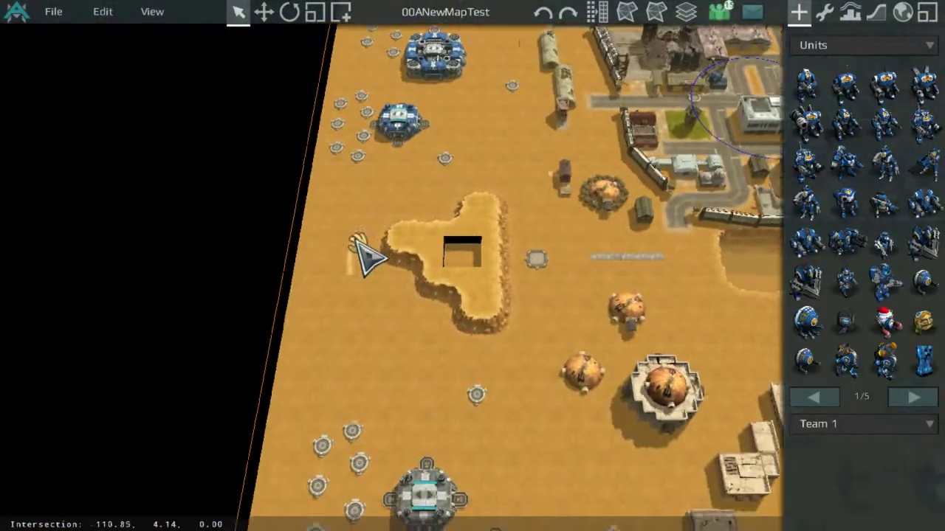
pyautogui.scroll(3, 475, 247)
pyautogui.press('d')
pyautogui.press('s')
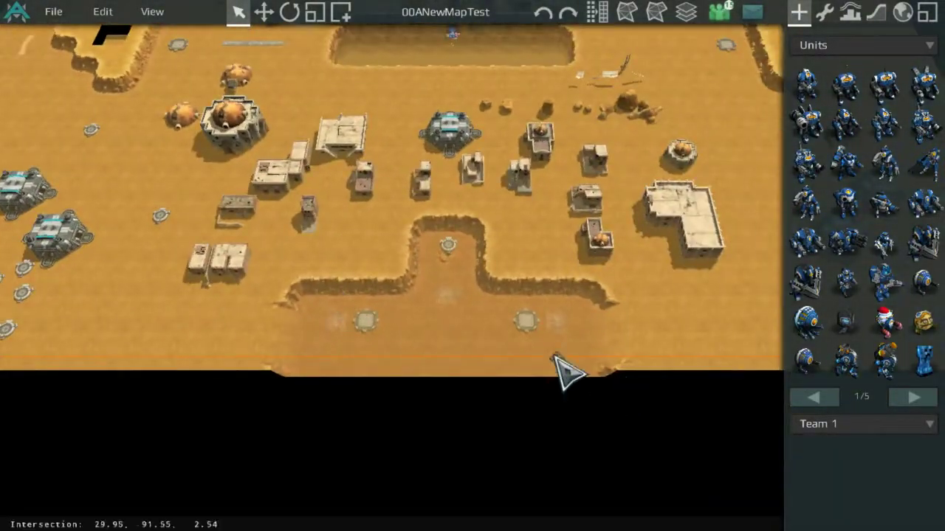
pyautogui.moveTo(139, 117); pyautogui.dragTo(268, 200, button='middle')
pyautogui.moveTo(264, 81); pyautogui.dragTo(462, 188, button='middle')
pyautogui.moveTo(457, 122); pyautogui.dragTo(438, 201, button='middle')
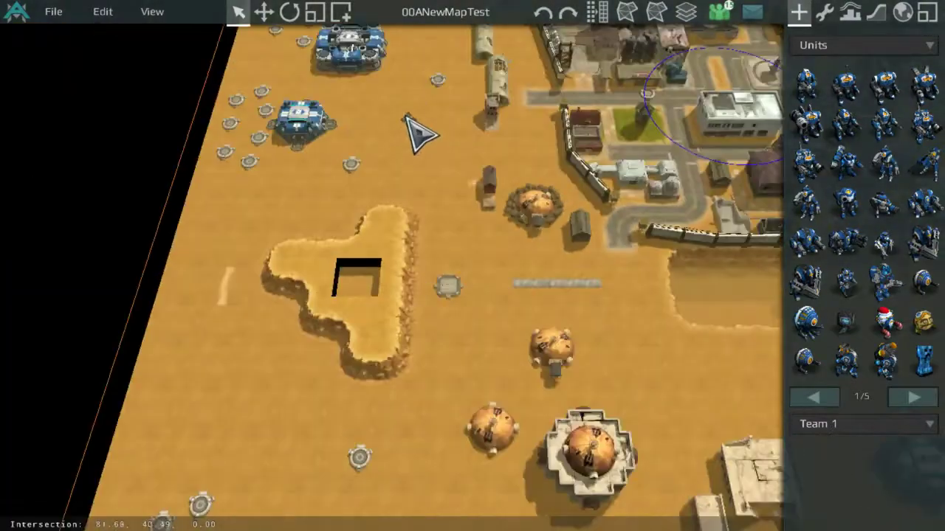
pyautogui.press('d')
pyautogui.press('s')
pyautogui.press('d')
pyautogui.press('s')
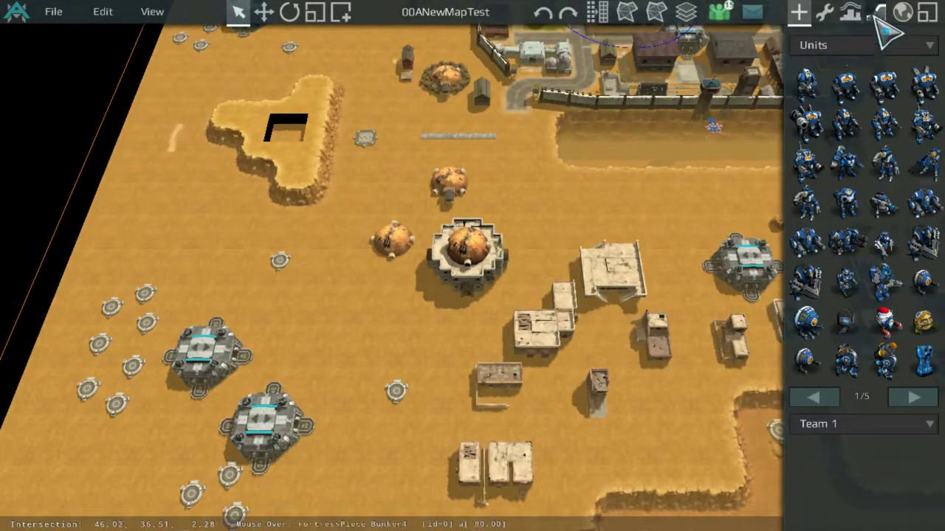
# In Tile Mode, change two plain ground tiles near the small shed to the Canyon Ak curved path and Canyon Af gravel.
pyautogui.click(878, 20)
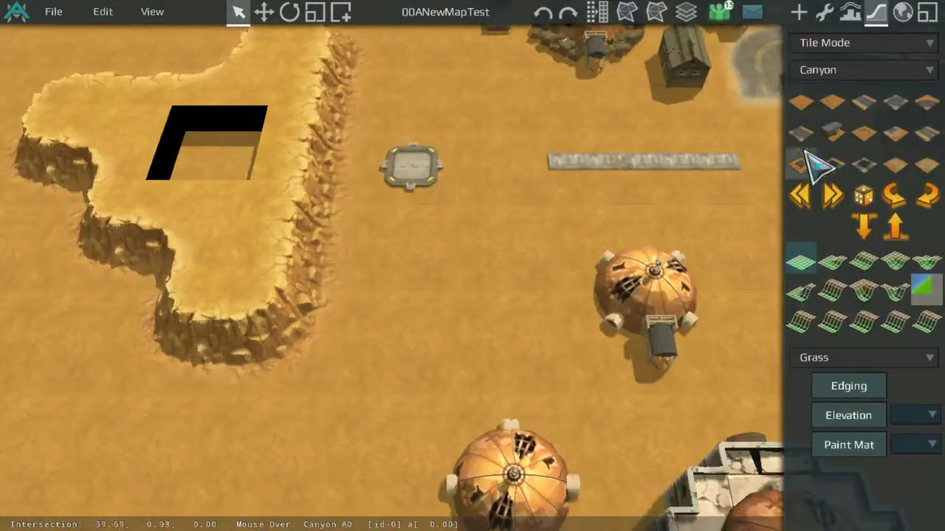
pyautogui.scroll(-3, 538, 99)
pyautogui.scroll(3, 594, 310)
pyautogui.press('d')
pyautogui.press('s')
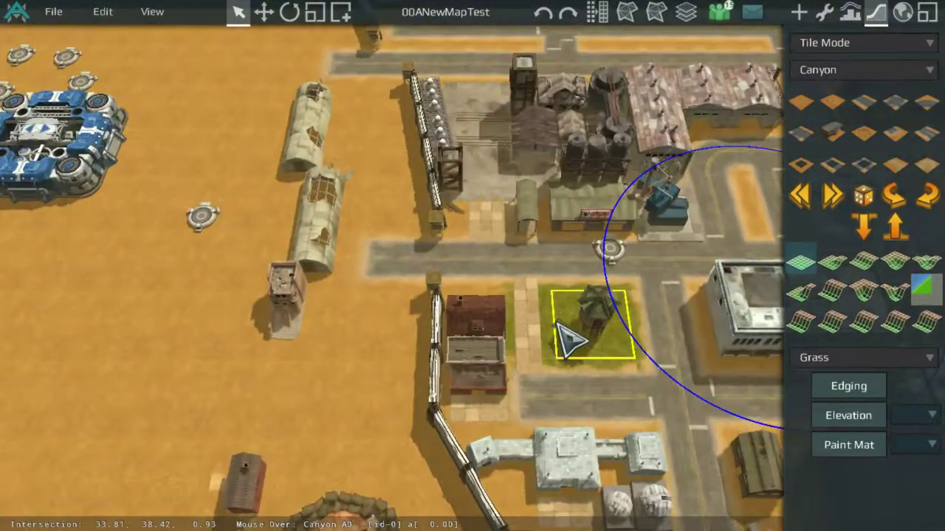
pyautogui.moveTo(395, 336); pyautogui.dragTo(610, 177, button='right')
pyautogui.moveTo(345, 305); pyautogui.dragTo(524, 276, button='right')
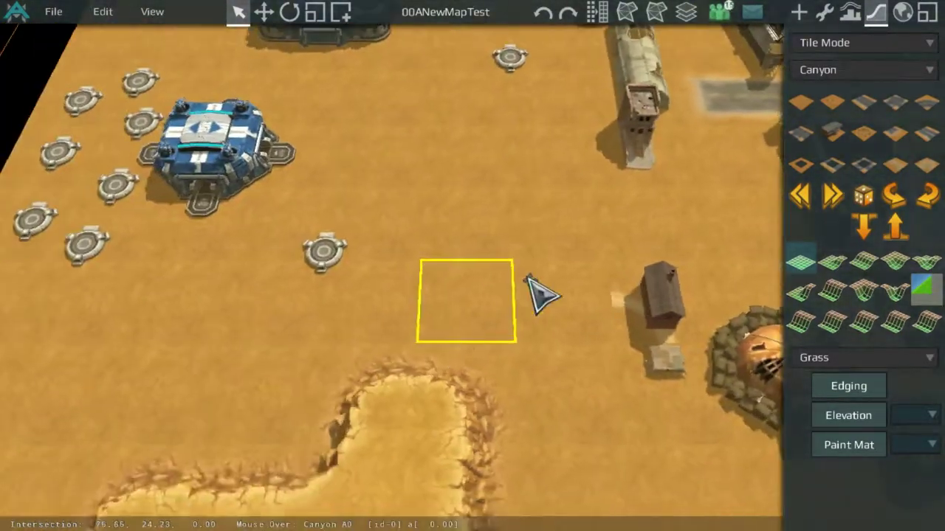
pyautogui.click(543, 287)
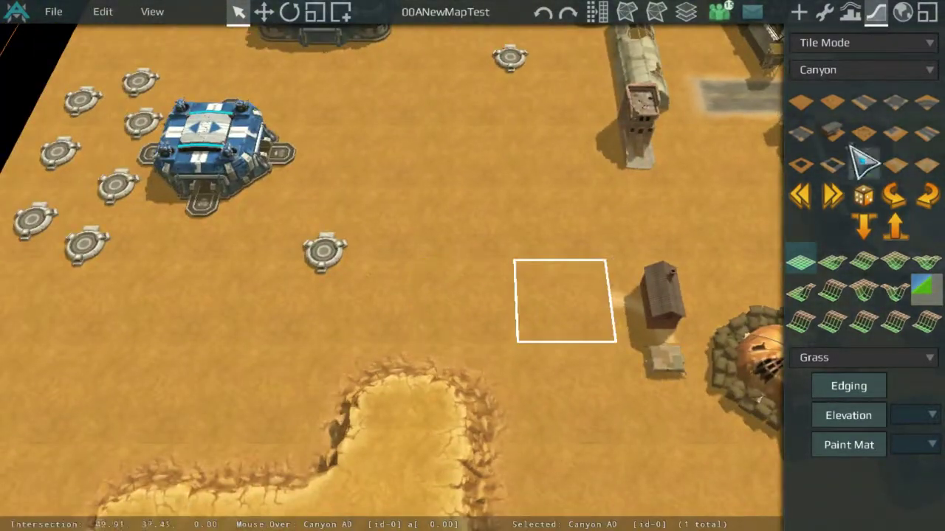
pyautogui.click(853, 201)
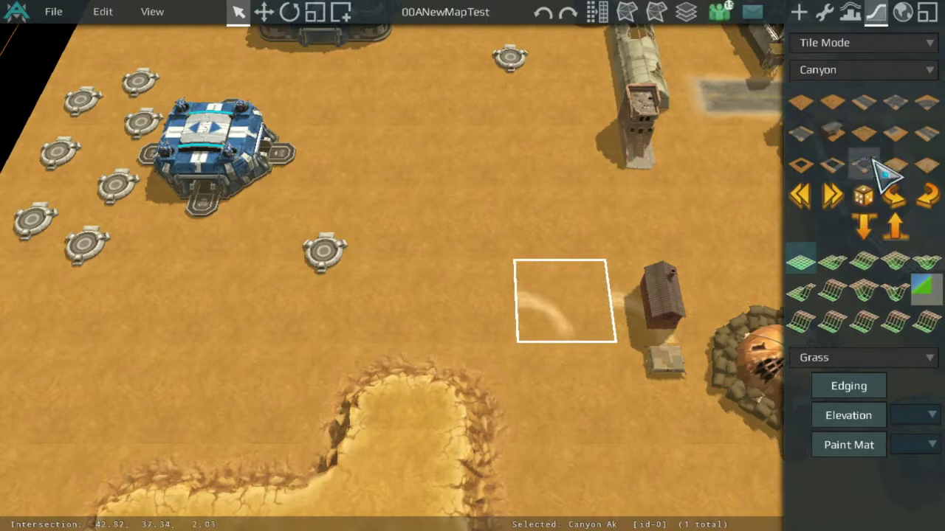
pyautogui.click(825, 205)
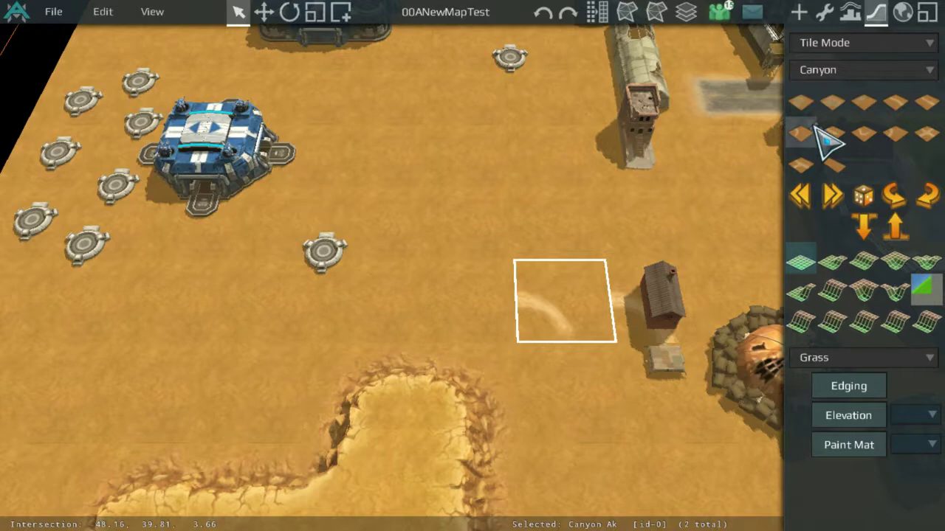
pyautogui.click(606, 183)
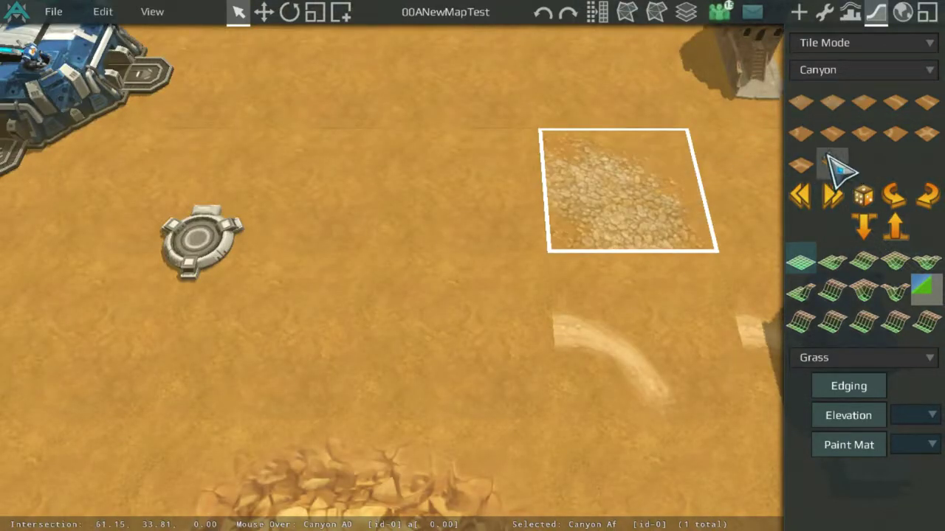
# Examine how road, pavement and grass tiles are laid out around the central town's buildings.
pyautogui.scroll(-4, 702, 170)
pyautogui.moveTo(701, 155); pyautogui.dragTo(360, 263, button='middle')
pyautogui.moveTo(690, 178); pyautogui.dragTo(386, 238, button='middle')
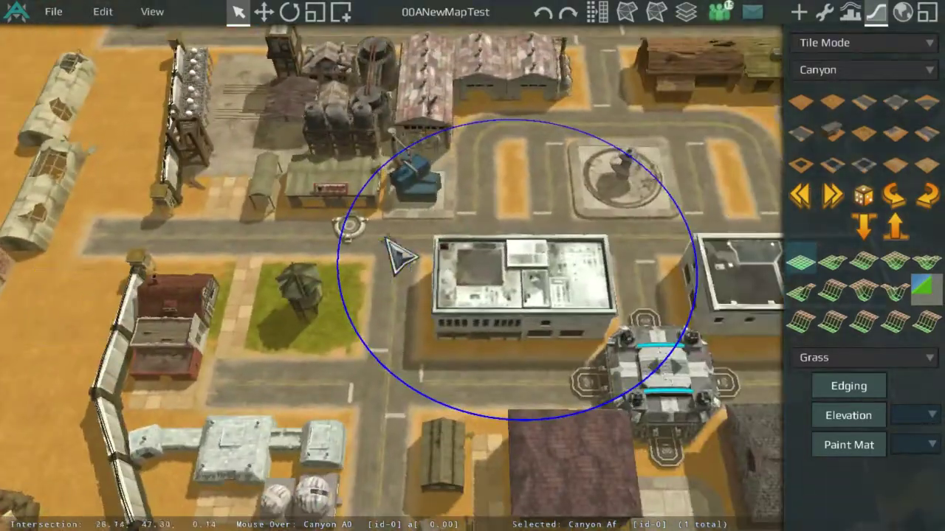
pyautogui.moveTo(384, 284); pyautogui.dragTo(525, 148, button='middle')
pyautogui.moveTo(545, 257); pyautogui.dragTo(199, 277, button='middle')
pyautogui.moveTo(440, 156); pyautogui.dragTo(339, 232, button='middle')
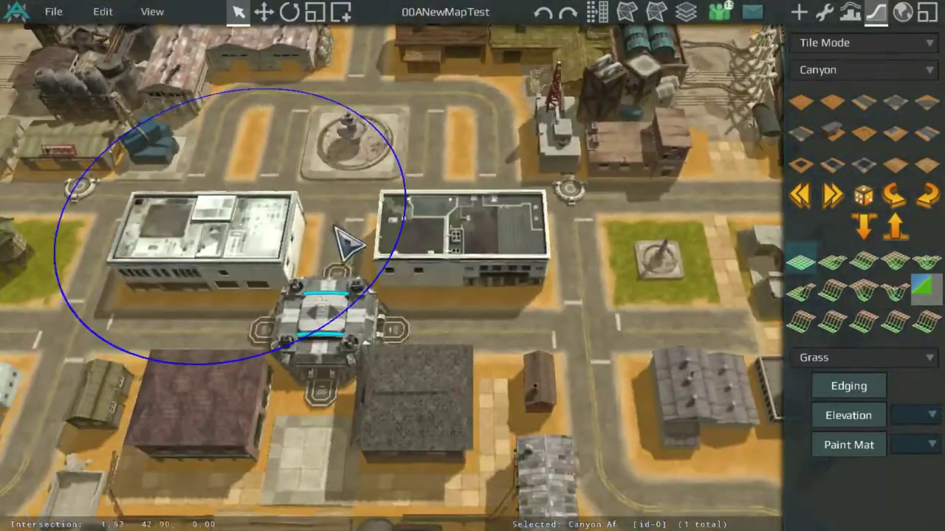
pyautogui.scroll(-3, 404, 230)
pyautogui.scroll(2, 405, 230)
pyautogui.moveTo(452, 156); pyautogui.dragTo(558, 211, button='middle')
pyautogui.moveTo(133, 324); pyautogui.dragTo(549, 217, button='middle')
pyautogui.moveTo(316, 294); pyautogui.dragTo(622, 173, button='middle')
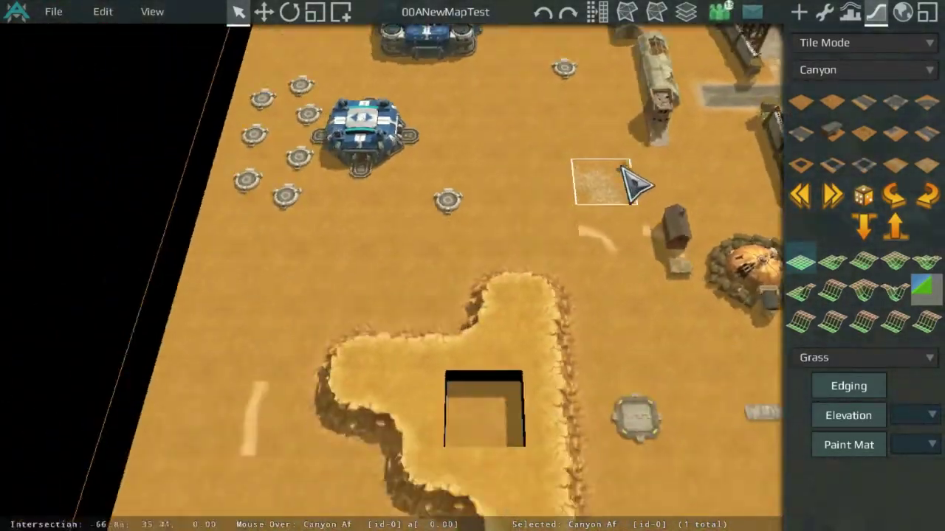
pyautogui.scroll(-3, 627, 172)
pyautogui.moveTo(749, 121); pyautogui.dragTo(440, 204, button='middle')
pyautogui.moveTo(544, 209); pyautogui.dragTo(443, 173, button='middle')
pyautogui.scroll(4, 443, 173)
pyautogui.scroll(-4, 483, 165)
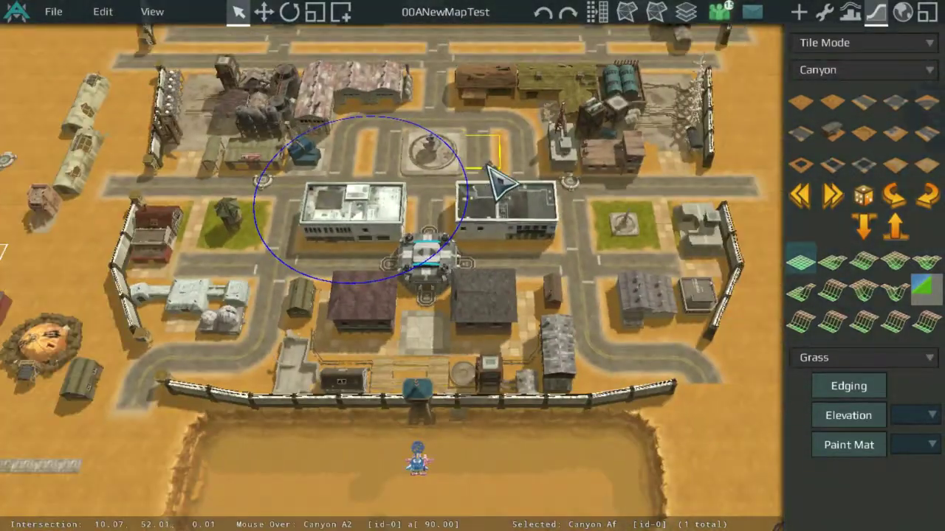
pyautogui.scroll(4, 487, 166)
pyautogui.scroll(-4, 496, 221)
pyautogui.moveTo(494, 243); pyautogui.dragTo(536, 190, button='middle')
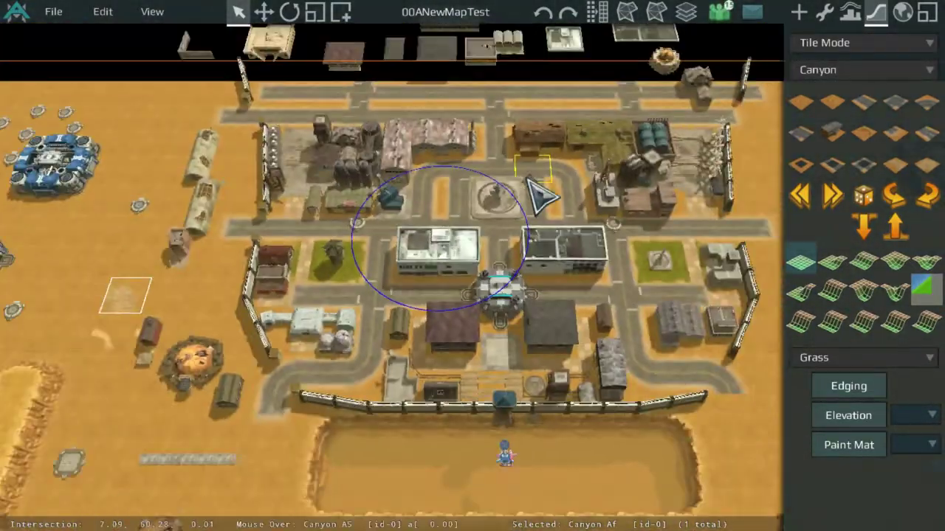
# Reset the gravel tile north of the curved path to plain Canyon A0 ground.
pyautogui.scroll(4, 542, 194)
pyautogui.click(810, 109)
pyautogui.scroll(-4, 418, 243)
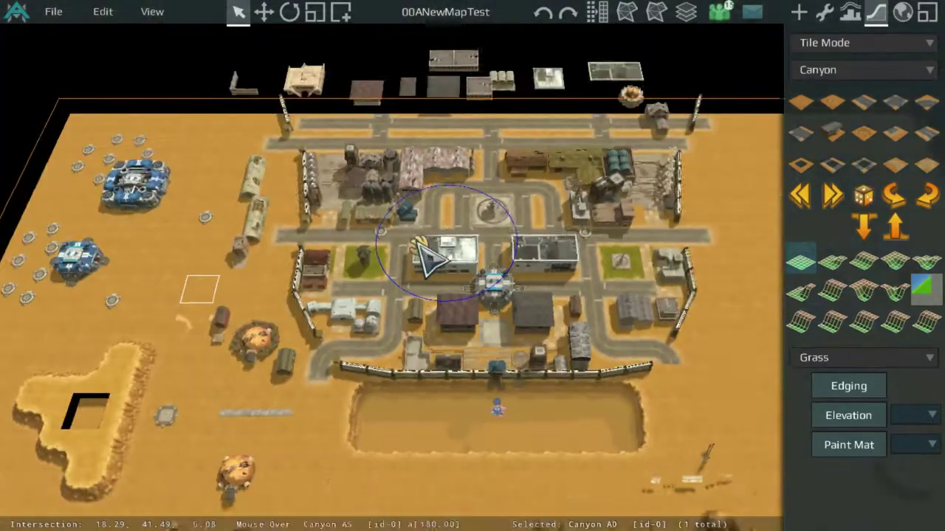
# Look over the terrain between the blue bases, the cliff plateau and the walled town.
pyautogui.moveTo(177, 354); pyautogui.dragTo(432, 224, button='middle')
pyautogui.moveTo(428, 166); pyautogui.dragTo(391, 264, button='middle')
pyautogui.scroll(3, 434, 329)
pyautogui.scroll(-3, 433, 329)
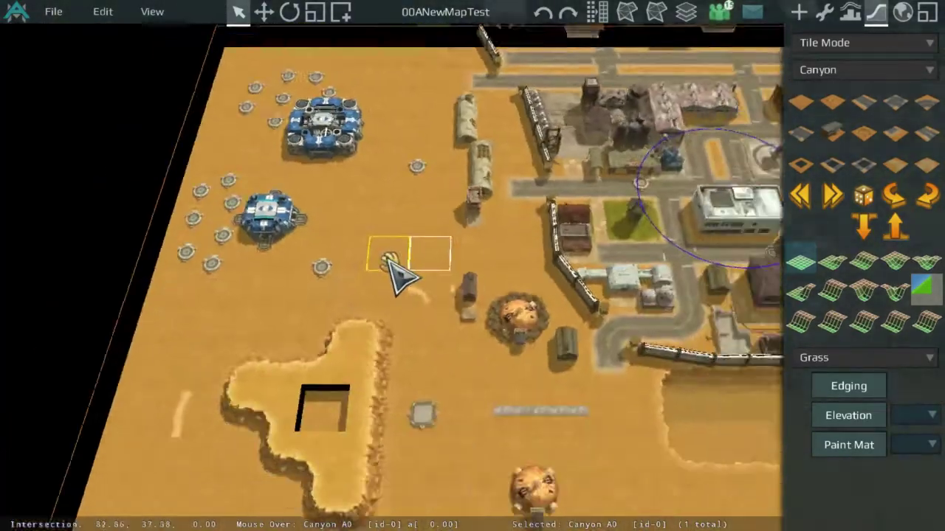
pyautogui.moveTo(581, 225); pyautogui.dragTo(624, 220, button='middle')
pyautogui.scroll(3, 535, 248)
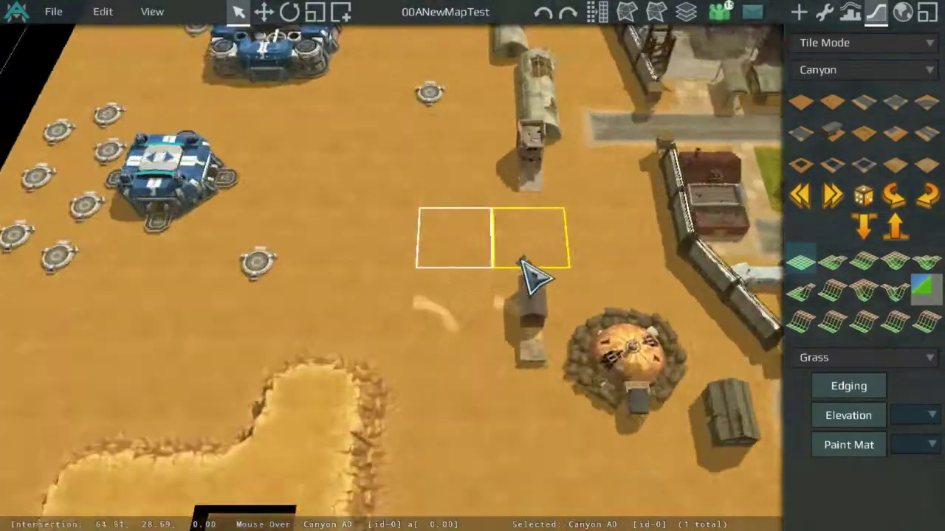
pyautogui.scroll(-3, 521, 258)
pyautogui.moveTo(538, 255); pyautogui.dragTo(304, 231, button='middle')
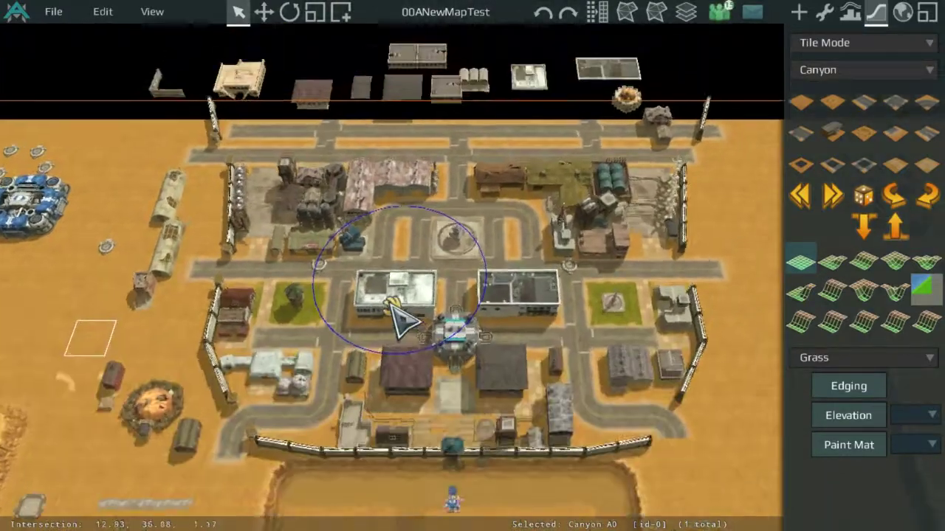
pyautogui.scroll(1, 391, 304)
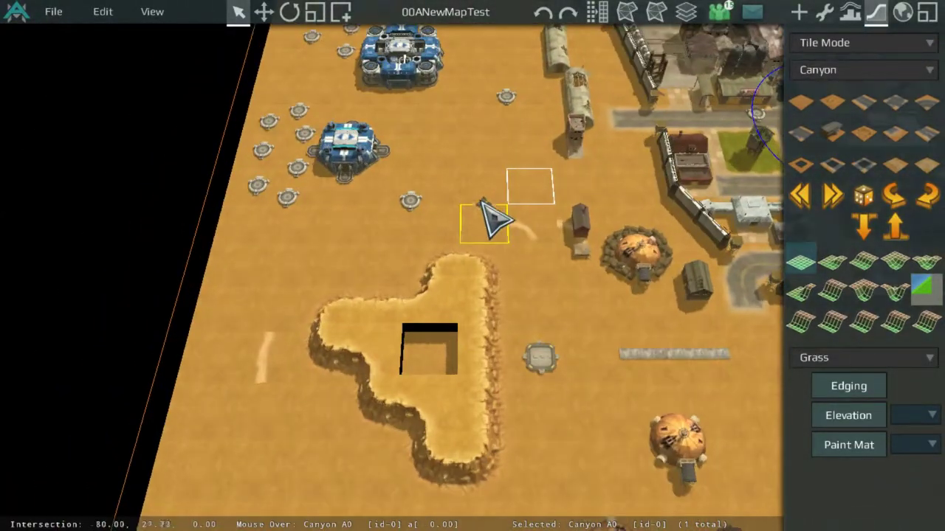
pyautogui.moveTo(509, 177); pyautogui.dragTo(458, 384, button='middle')
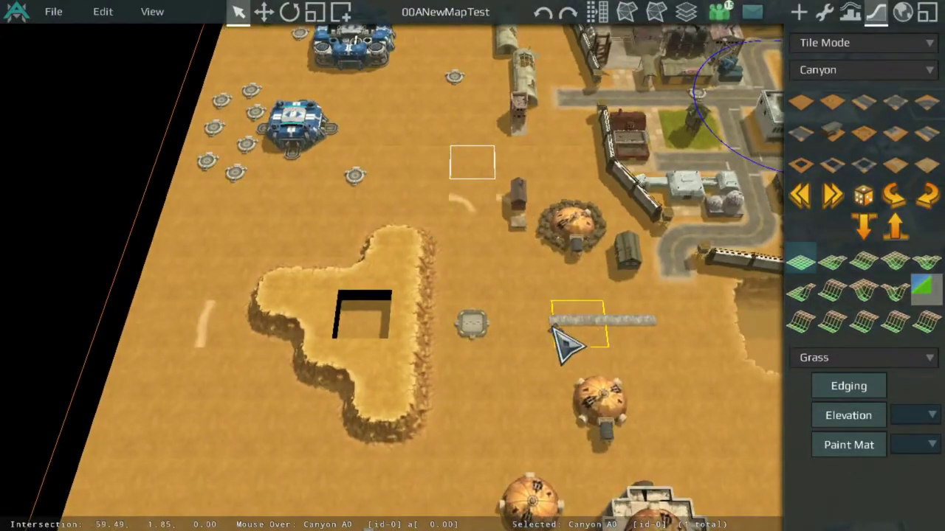
# Reset the curved path tile beside the small shed to plain Canyon A0 ground.
pyautogui.scroll(4, 552, 328)
pyautogui.moveTo(463, 99); pyautogui.dragTo(548, 312, button='middle')
pyautogui.click(549, 312)
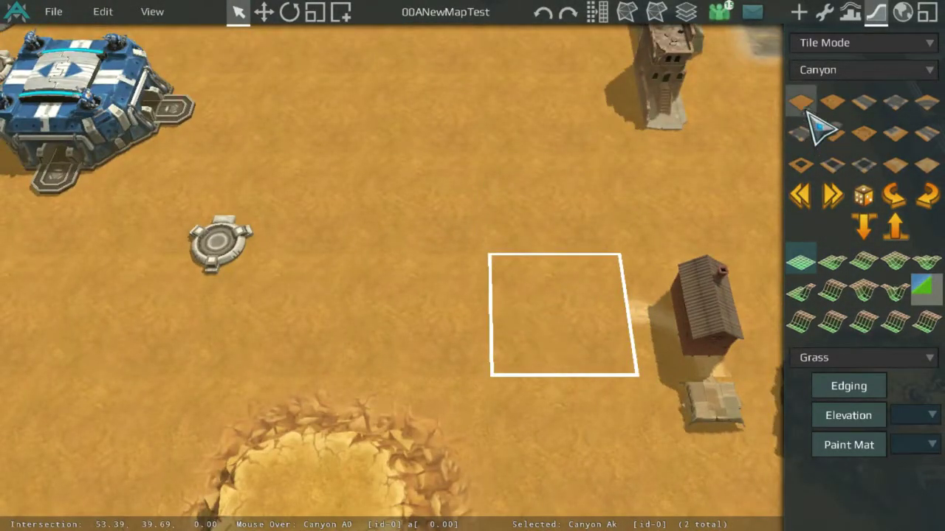
# Show the object properties and look over the domes and buildings south of the town for one built from several props.
pyautogui.scroll(-5, 553, 133)
pyautogui.scroll(3, 485, 211)
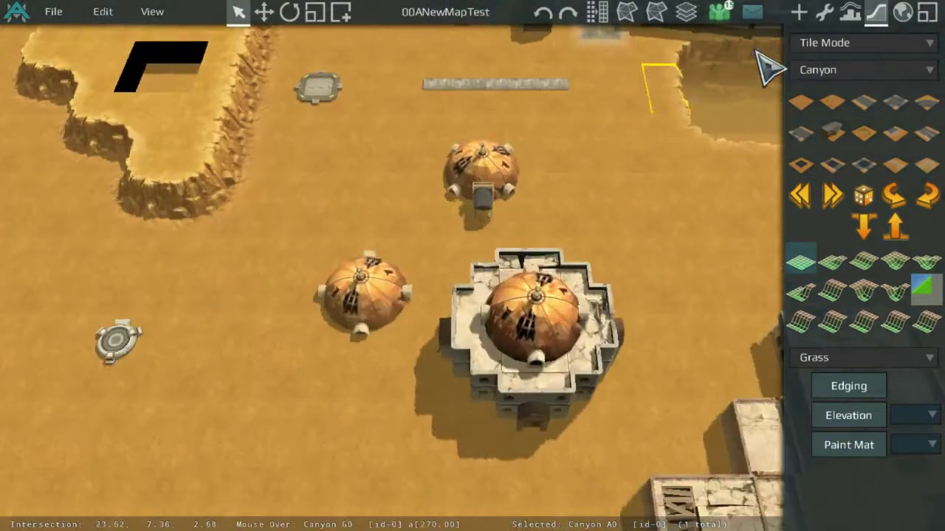
pyautogui.click(825, 9)
pyautogui.scroll(1, 591, 182)
pyautogui.scroll(-3, 583, 155)
pyautogui.moveTo(569, 111); pyautogui.dragTo(525, 213, button='middle')
pyautogui.moveTo(452, 147); pyautogui.dragTo(428, 318, button='middle')
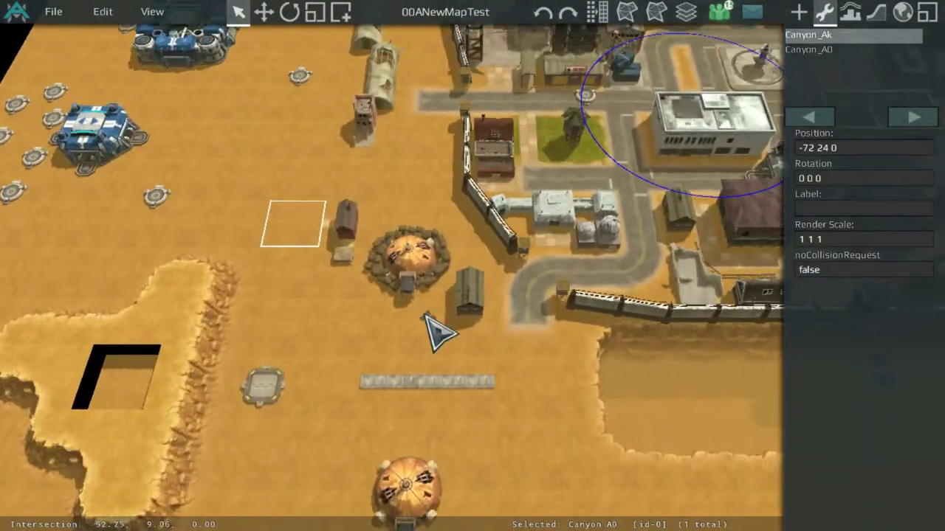
pyautogui.scroll(2, 428, 319)
pyautogui.moveTo(410, 453); pyautogui.dragTo(470, 359, button='middle')
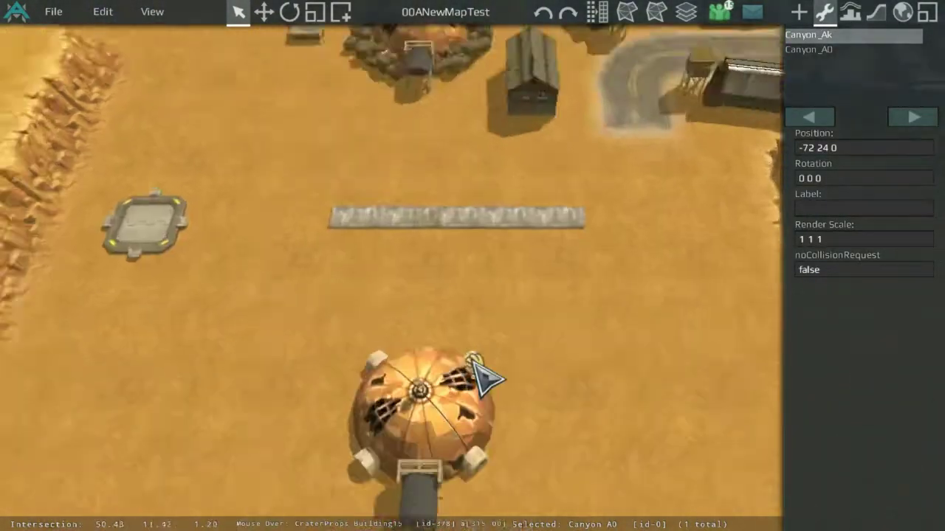
pyautogui.scroll(-3, 484, 325)
pyautogui.moveTo(528, 177); pyautogui.dragTo(554, 304, button='middle')
pyautogui.moveTo(478, 136); pyautogui.dragTo(480, 230, button='middle')
pyautogui.scroll(1, 445, 182)
pyautogui.moveTo(452, 284); pyautogui.dragTo(386, 105, button='middle')
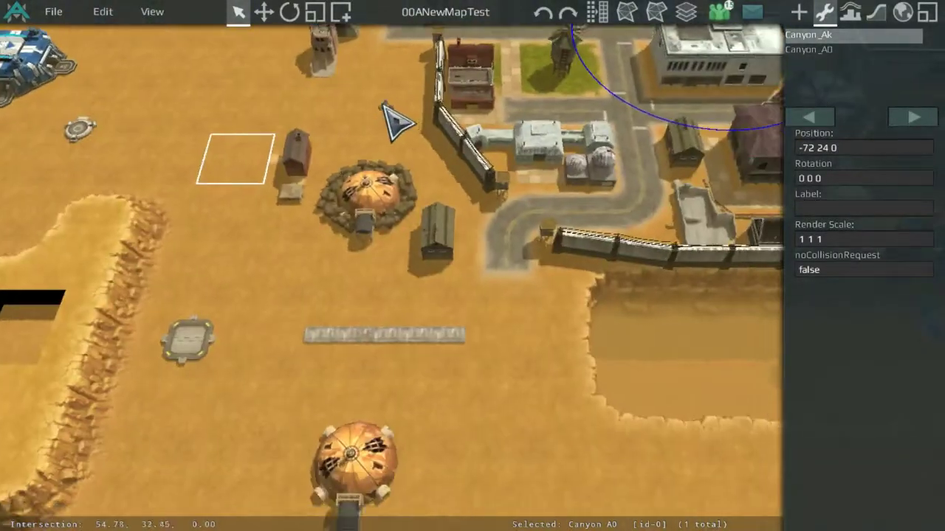
pyautogui.moveTo(502, 273); pyautogui.dragTo(615, 196, button='middle')
pyautogui.scroll(2, 507, 288)
pyautogui.moveTo(524, 306); pyautogui.dragTo(668, 52, button='middle')
pyautogui.moveTo(636, 281); pyautogui.dragTo(547, 351, button='middle')
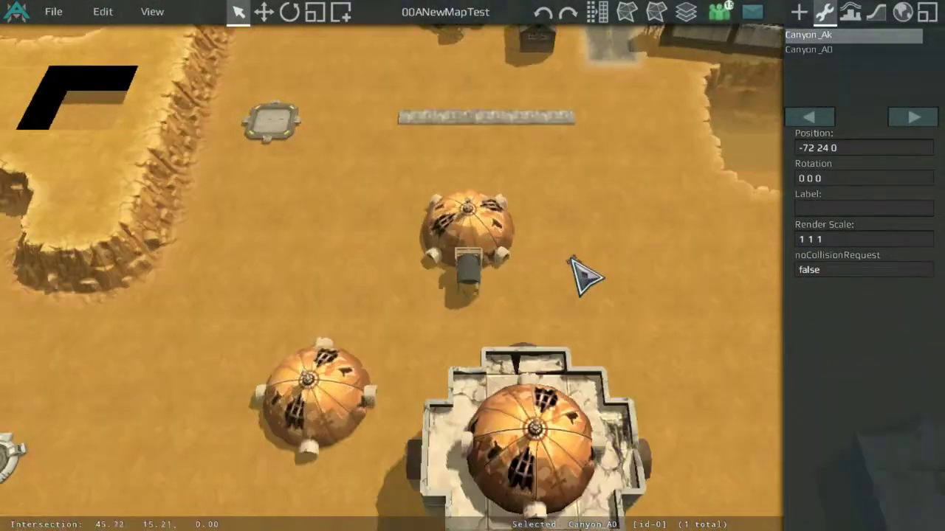
# Move the corrugated FortressPiece_Cover and the ValleyProps_Fence panel out of the dome's entrance, one to each side of it.
pyautogui.scroll(3, 579, 214)
pyautogui.moveTo(586, 144); pyautogui.dragTo(445, 270, button='middle')
pyautogui.moveTo(392, 331); pyautogui.dragTo(473, 260, button='middle')
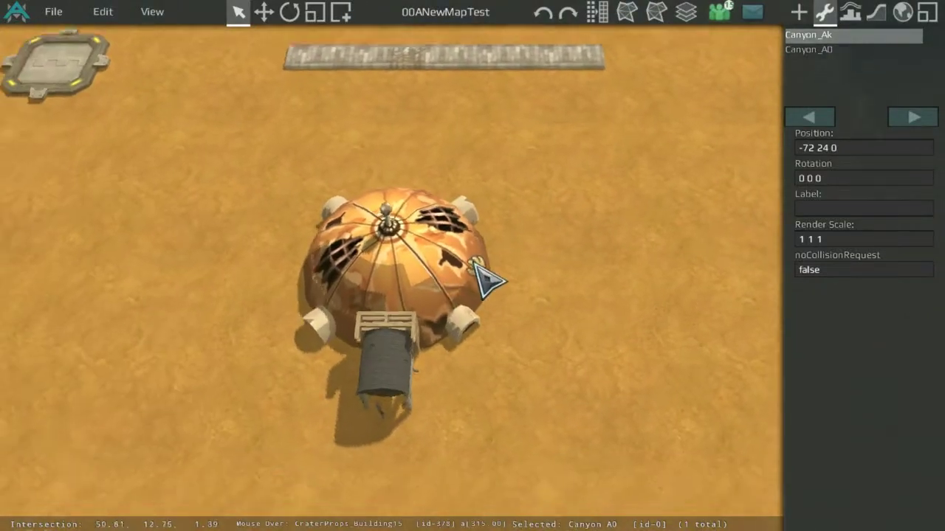
pyautogui.scroll(4, 417, 333)
pyautogui.scroll(-2, 359, 308)
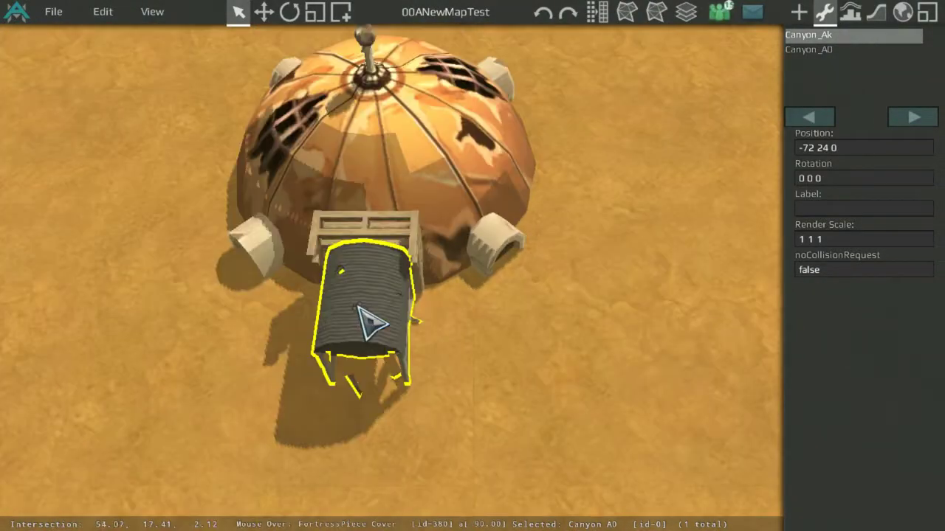
pyautogui.moveTo(360, 308); pyautogui.dragTo(421, 323, button='middle')
pyautogui.moveTo(451, 332); pyautogui.dragTo(274, 345)
pyautogui.moveTo(447, 314); pyautogui.dragTo(661, 325)
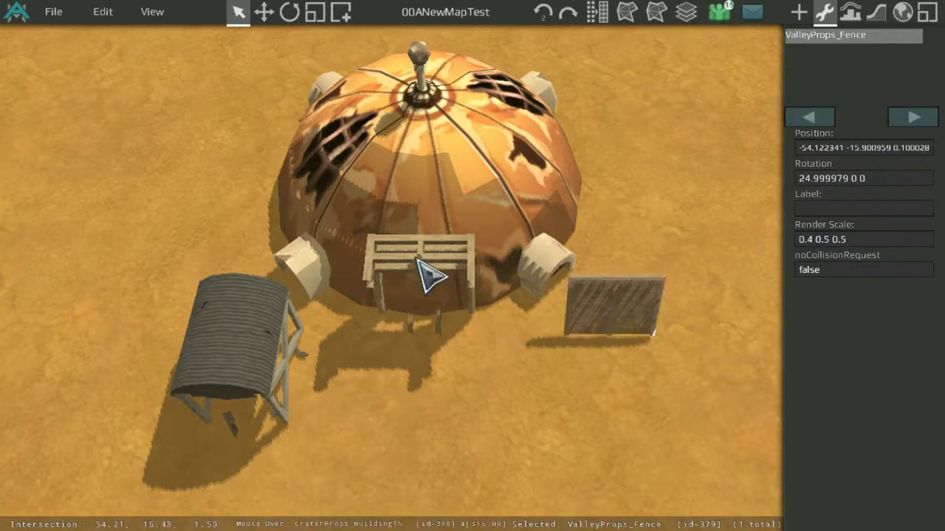
# Move the wooden SimpleProps_MineShaft2 frame out of the dome's entrance to the open ground east of it, and deselect it.
pyautogui.moveTo(433, 274); pyautogui.dragTo(719, 189)
pyautogui.scroll(-3, 635, 237)
pyautogui.click(619, 76)
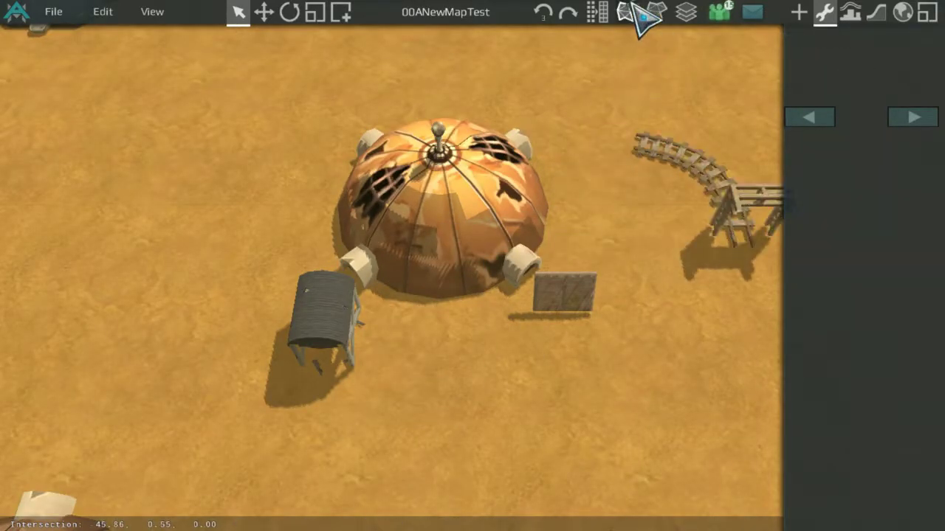
# Show the ground mesh overlay and examine the outlined area around the ruined dome and its separated props.
pyautogui.click(630, 4)
pyautogui.scroll(-5, 531, 140)
pyautogui.scroll(6, 470, 211)
pyautogui.scroll(-2, 468, 223)
pyautogui.moveTo(468, 223); pyautogui.dragTo(448, 332, button='middle')
pyautogui.scroll(4, 513, 247)
pyautogui.scroll(-5, 472, 302)
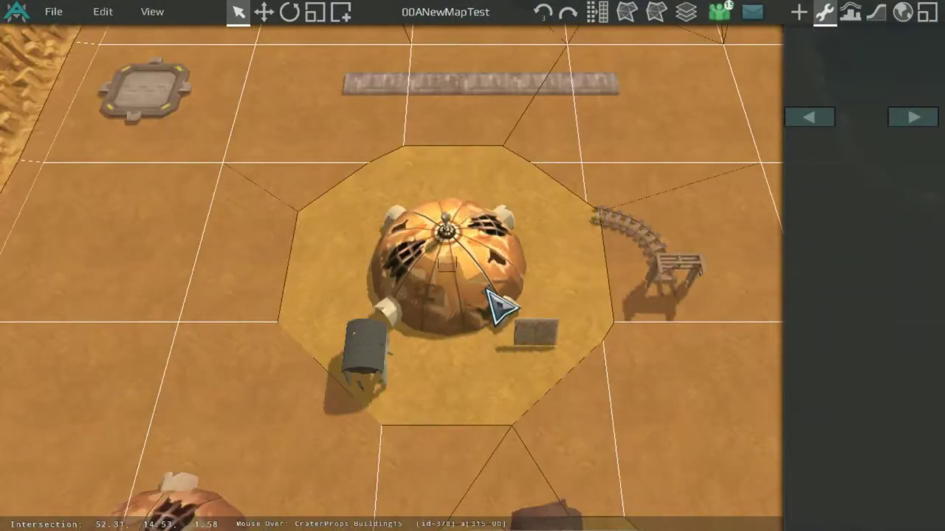
pyautogui.scroll(5, 476, 280)
pyautogui.scroll(-4, 465, 271)
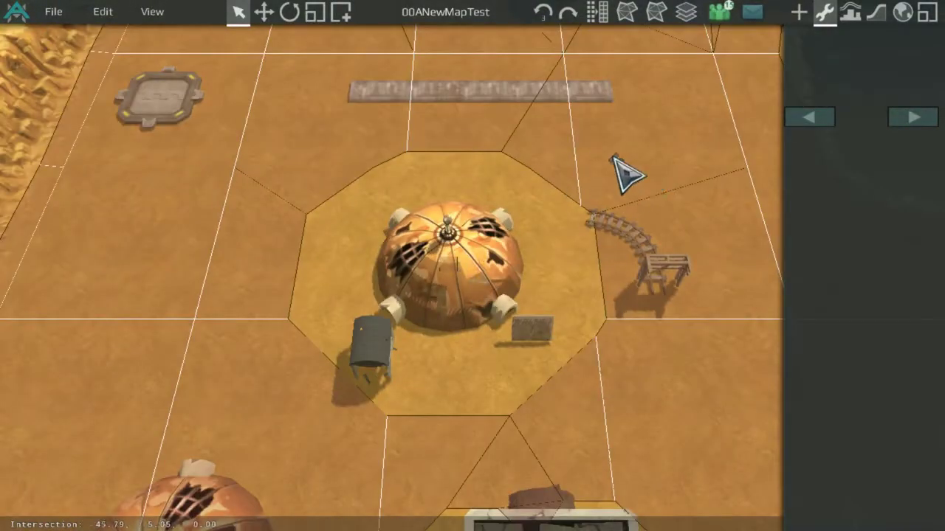
pyautogui.moveTo(605, 252); pyautogui.dragTo(599, 256, button='middle')
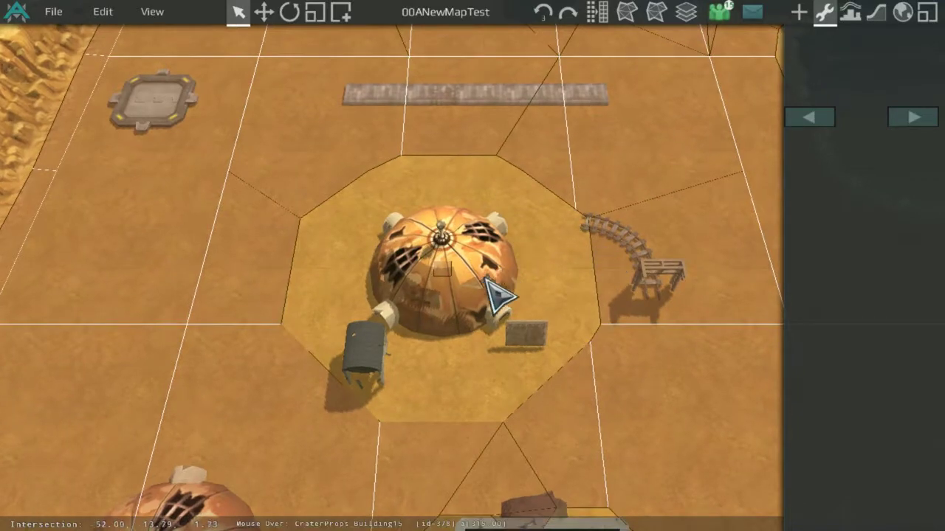
# Raise the sunken CraterProps_Building15 out of the ground to expose its terraced roof, and shift it across its footprint.
pyautogui.click(465, 293)
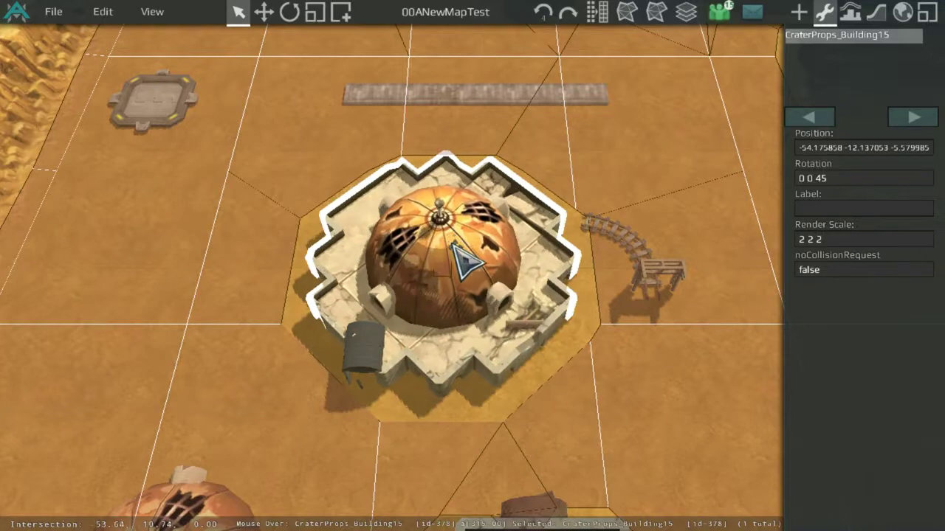
pyautogui.press('Up')
pyautogui.press('Left')
pyautogui.press('Right')
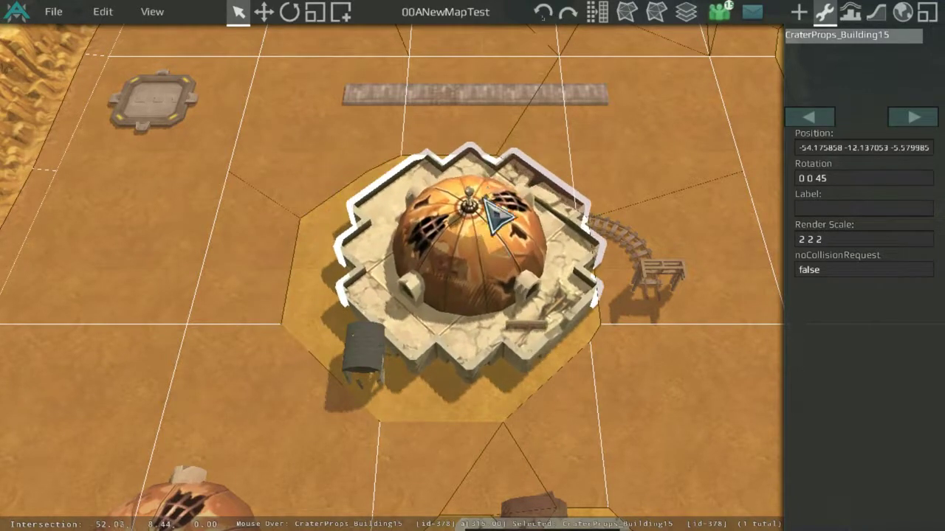
pyautogui.press('w')
pyautogui.moveTo(511, 190); pyautogui.dragTo(470, 159, button='middle')
pyautogui.moveTo(447, 321); pyautogui.dragTo(561, 280, button='middle')
# Delete the domed building, the mine shaft frame, the fence panel and the corrugated cover.
pyautogui.press('Delete')
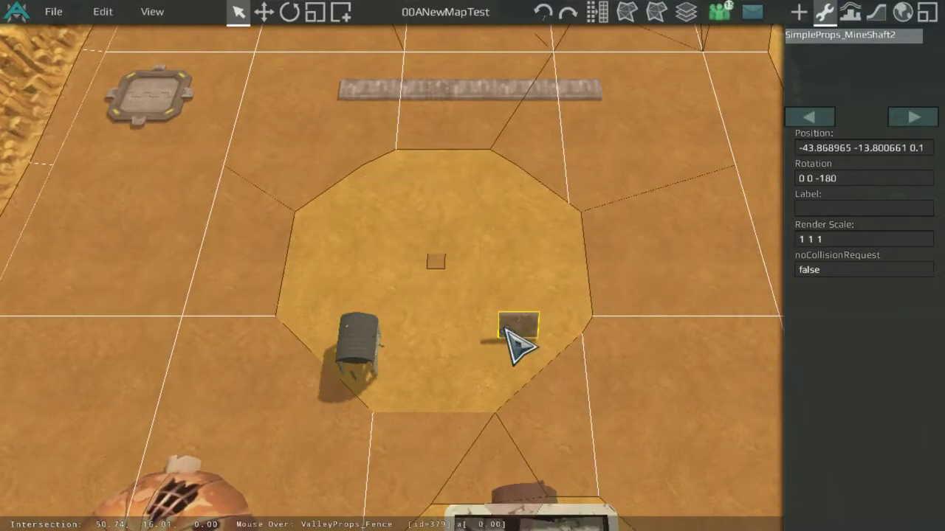
pyautogui.click(355, 338)
pyautogui.scroll(-3, 356, 339)
pyautogui.moveTo(356, 339); pyautogui.dragTo(458, 164, button='middle')
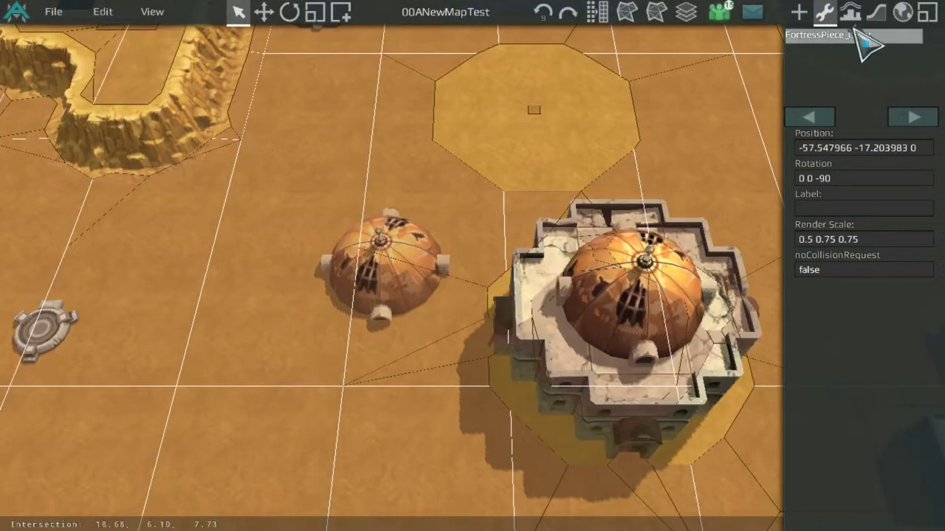
# Place a CraterProps_Building15 dome below the small dome, beside the tall domed building, and raise it out of the ground.
pyautogui.click(799, 13)
pyautogui.scroll(-4, 637, 107)
pyautogui.moveTo(635, 112); pyautogui.dragTo(635, 337, button='middle')
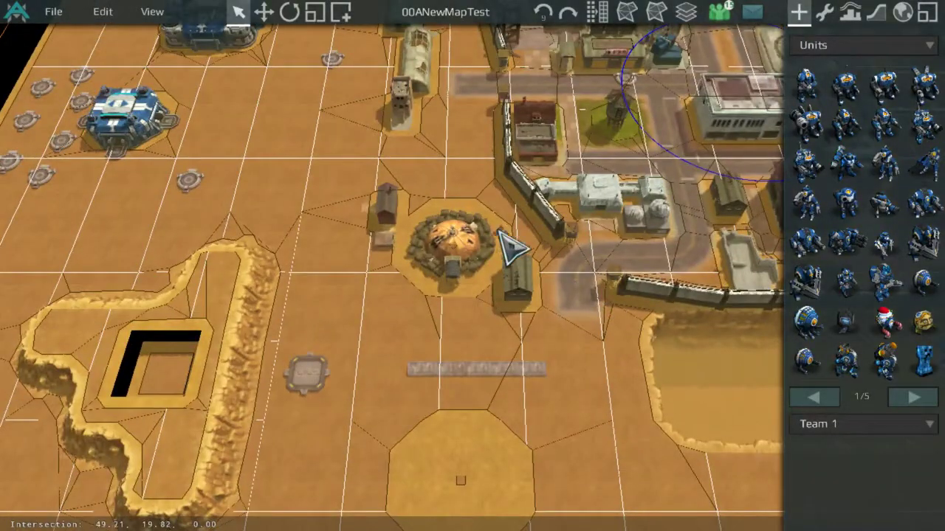
pyautogui.moveTo(467, 377); pyautogui.dragTo(496, 71, button='middle')
pyautogui.scroll(4, 494, 200)
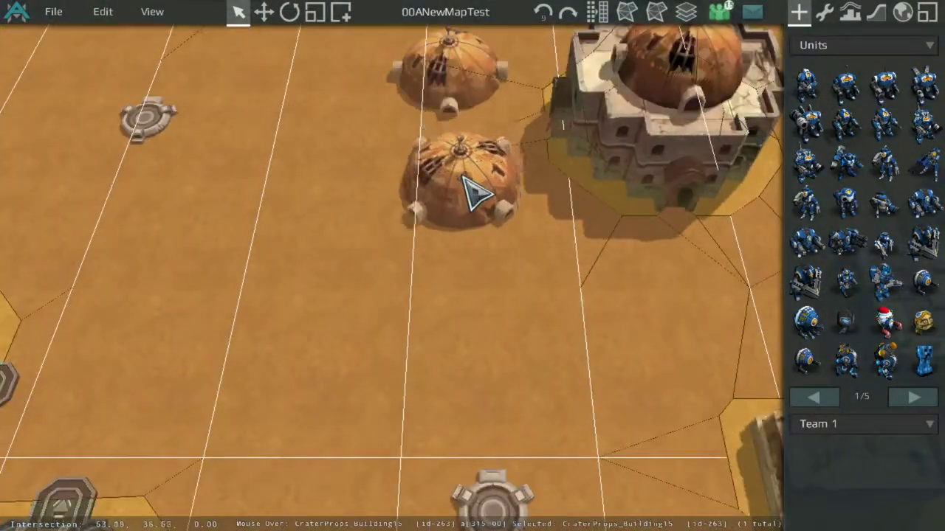
pyautogui.moveTo(458, 180); pyautogui.dragTo(366, 240)
pyautogui.moveTo(515, 129); pyautogui.dragTo(488, 288, button='middle')
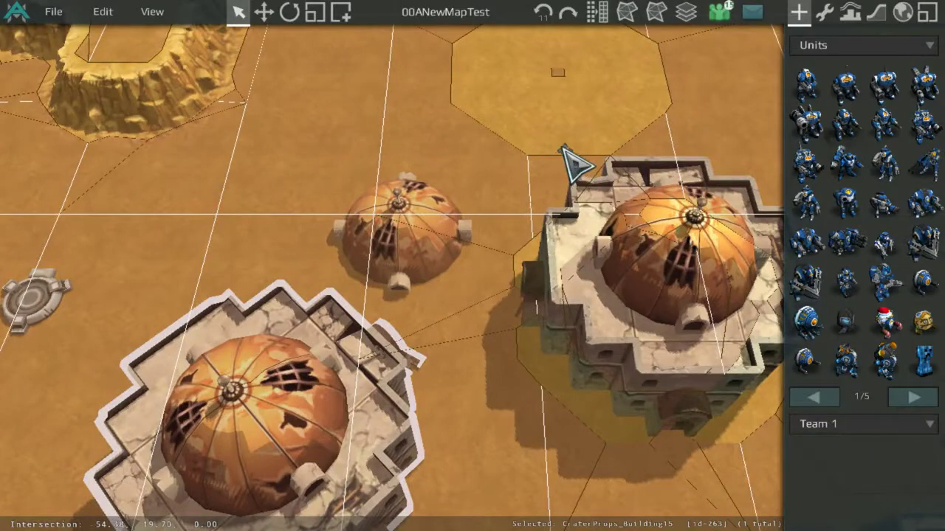
# Compare the raised CraterProps_Building15 with the tall CraterProps_Building15VR and examine the mesh outline around each.
pyautogui.moveTo(573, 130); pyautogui.dragTo(507, 80, button='middle')
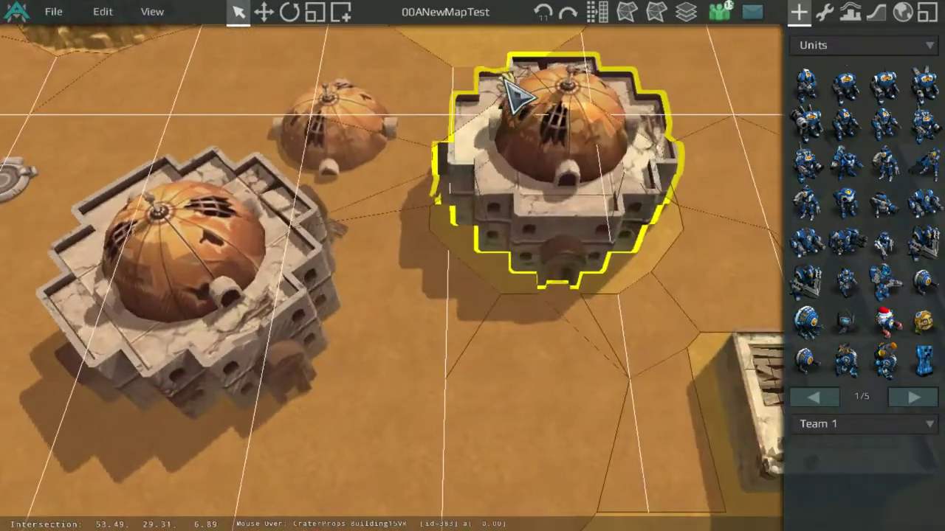
pyautogui.click(587, 192)
pyautogui.click(236, 361)
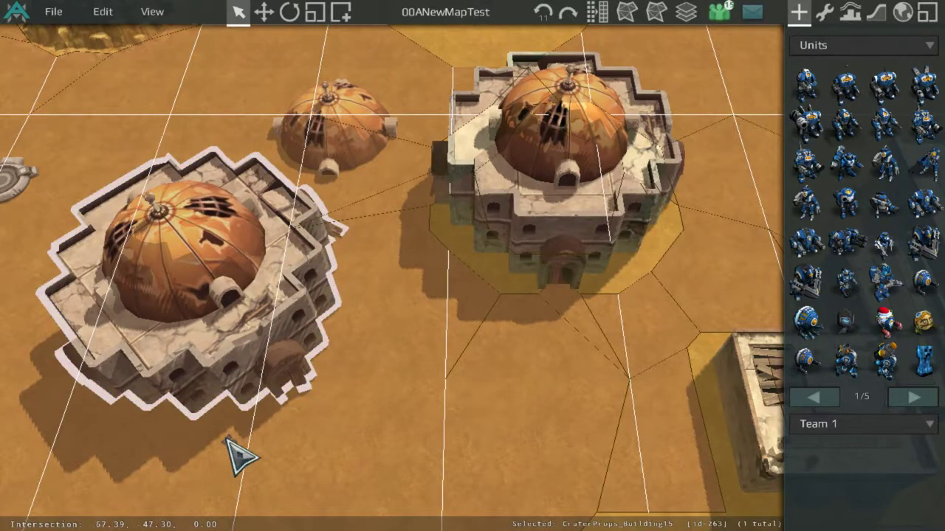
pyautogui.click(553, 165)
pyautogui.moveTo(553, 165); pyautogui.dragTo(565, 299, button='middle')
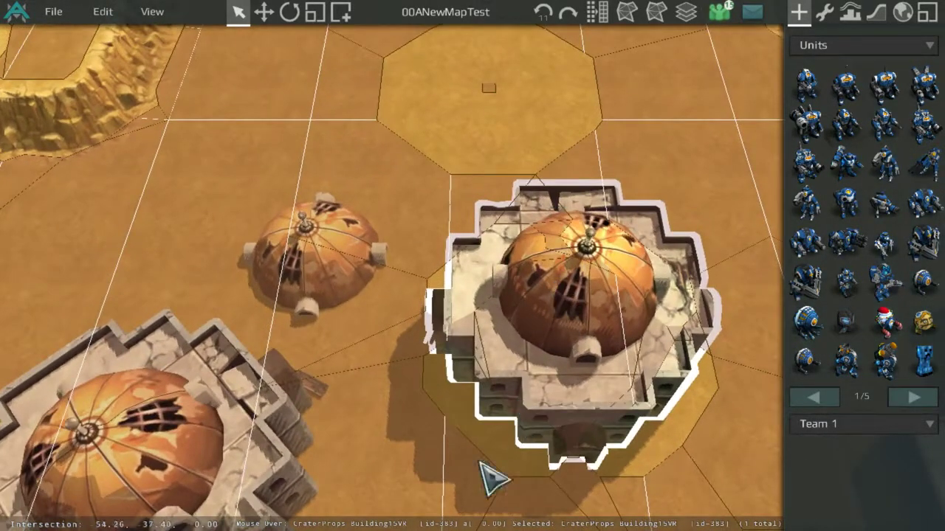
pyautogui.moveTo(573, 405); pyautogui.dragTo(605, 250, button='middle')
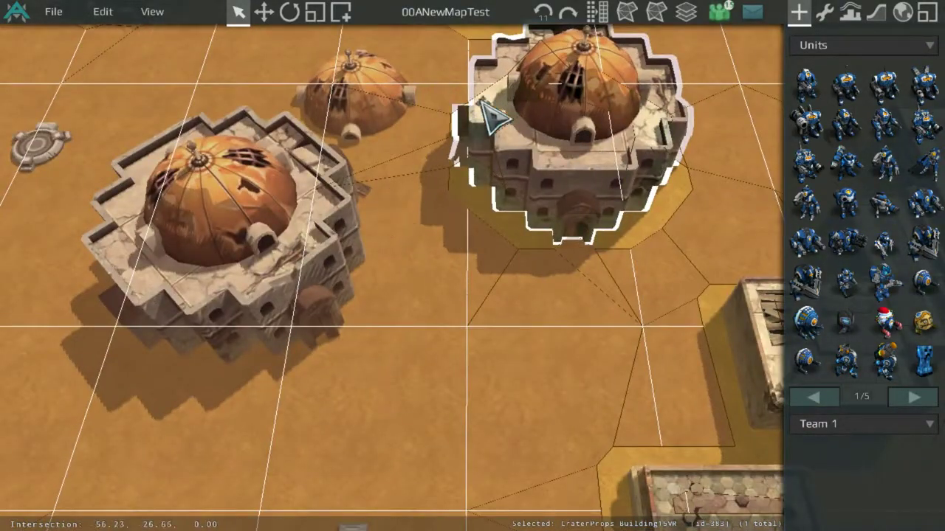
pyautogui.moveTo(494, 118); pyautogui.dragTo(464, 194, button='middle')
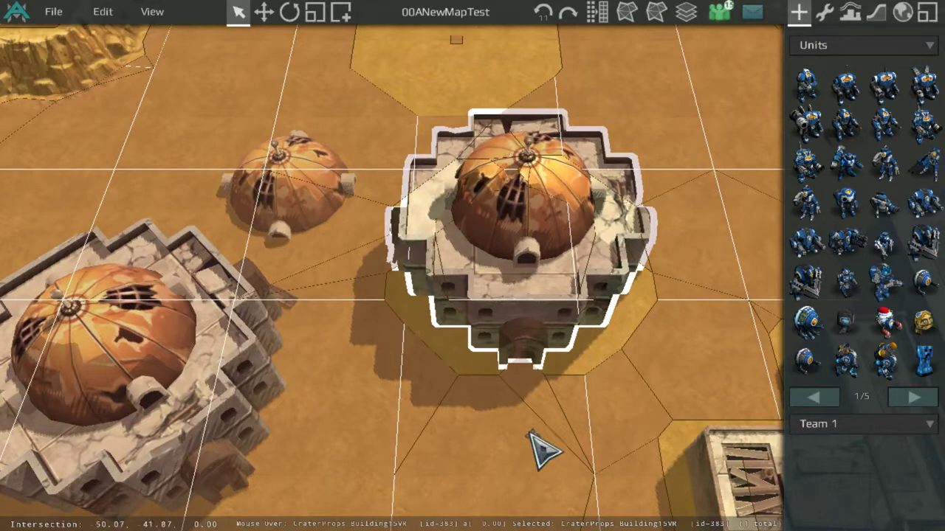
pyautogui.moveTo(546, 59); pyautogui.dragTo(546, 43, button='middle')
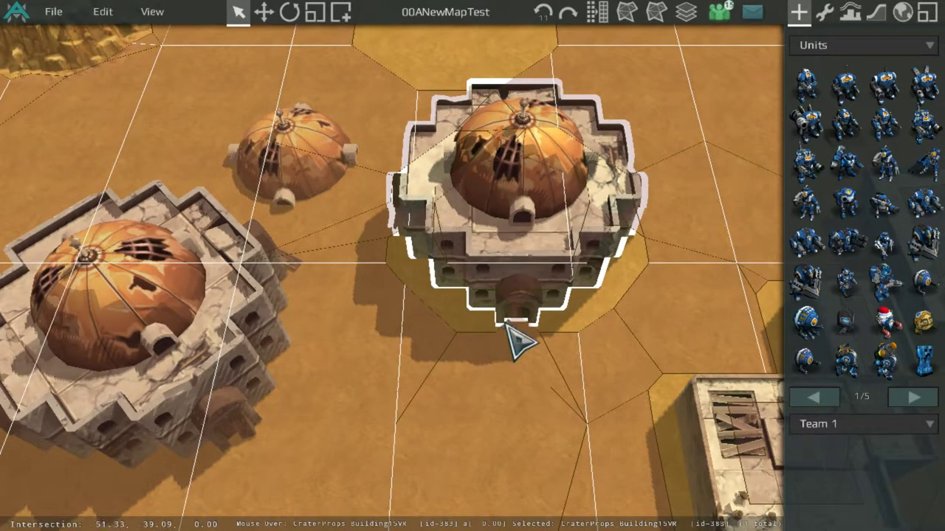
pyautogui.moveTo(507, 324); pyautogui.dragTo(410, 349, button='middle')
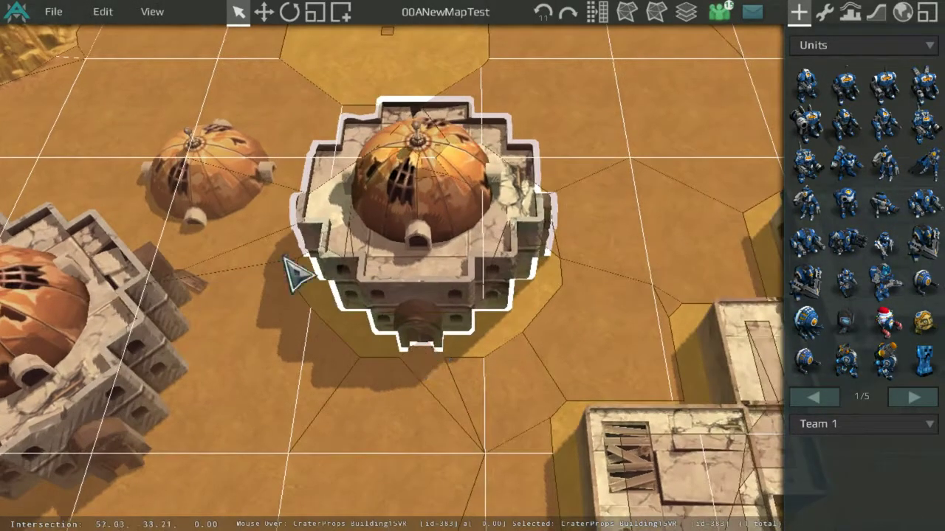
# Hide the ground mesh overlay and look over the two tall domed buildings and the small dome between them.
pyautogui.click(629, 4)
pyautogui.click(629, 4)
pyautogui.click(629, 4)
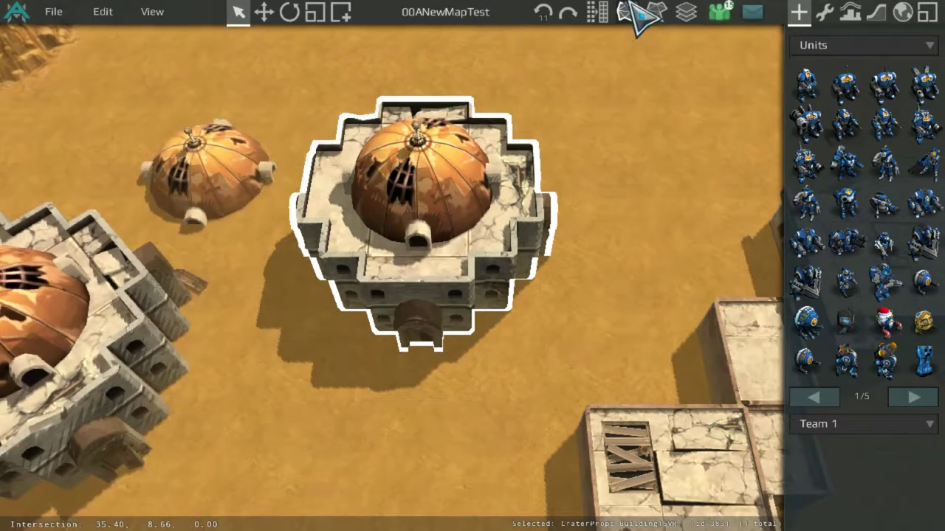
pyautogui.moveTo(369, 206); pyautogui.dragTo(687, 79, button='middle')
pyautogui.moveTo(572, 96); pyautogui.dragTo(476, 215, button='middle')
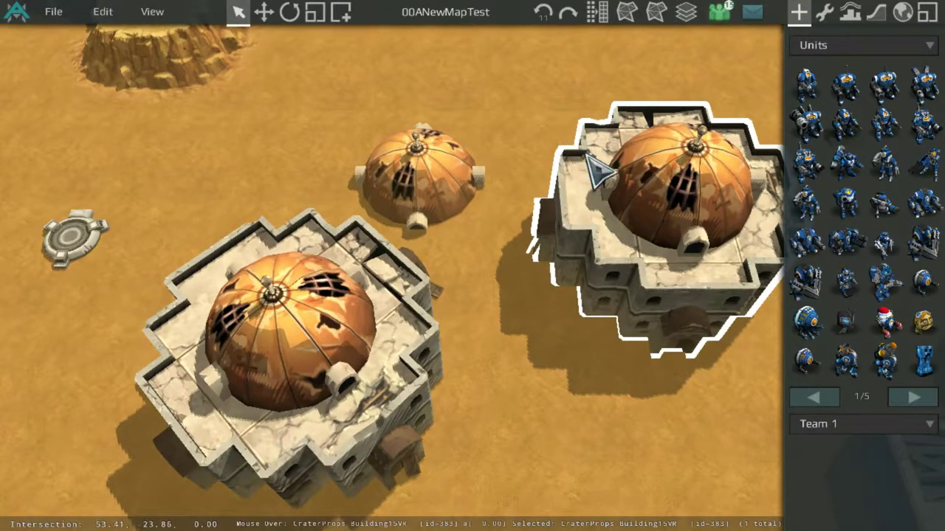
pyautogui.moveTo(586, 152); pyautogui.dragTo(546, 174, button='middle')
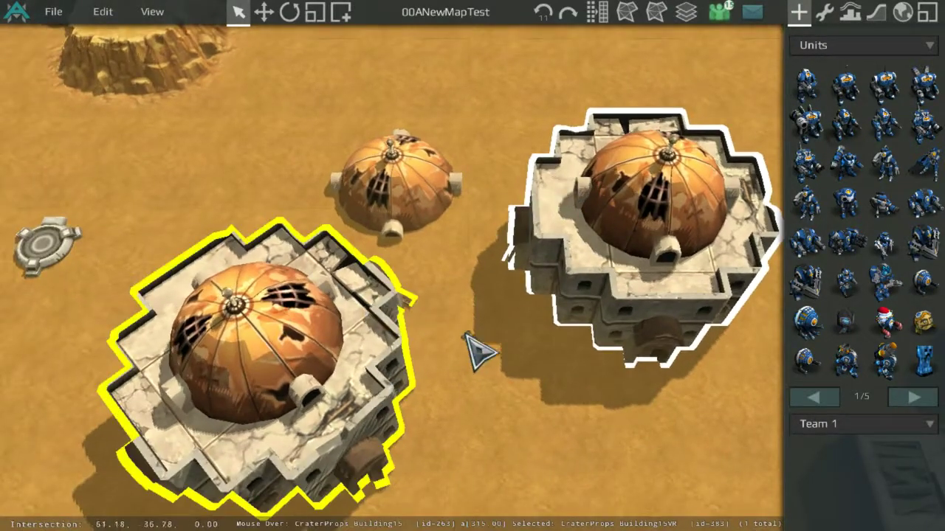
pyautogui.moveTo(480, 353); pyautogui.dragTo(408, 352, button='middle')
pyautogui.scroll(-3, 697, 180)
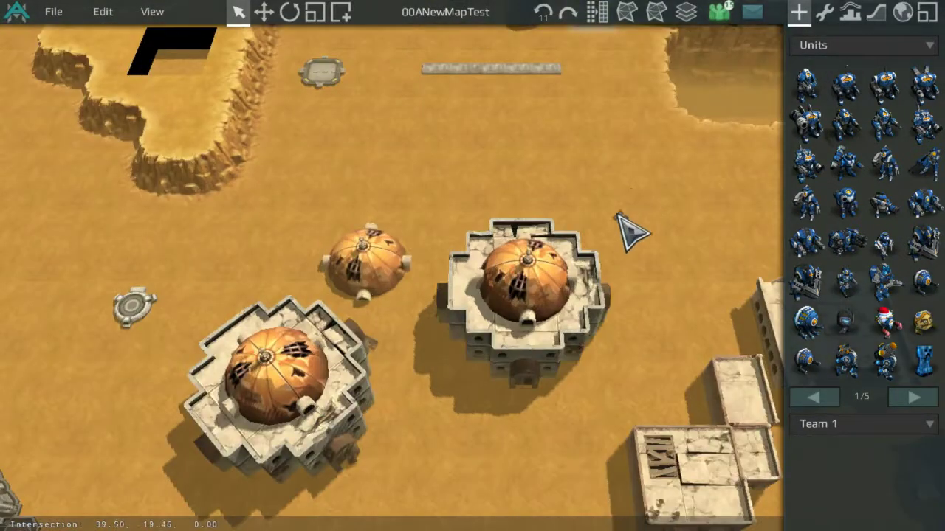
pyautogui.moveTo(542, 166); pyautogui.dragTo(361, 118, button='middle')
pyautogui.scroll(2, 391, 185)
pyautogui.moveTo(349, 212); pyautogui.dragTo(501, 186, button='middle')
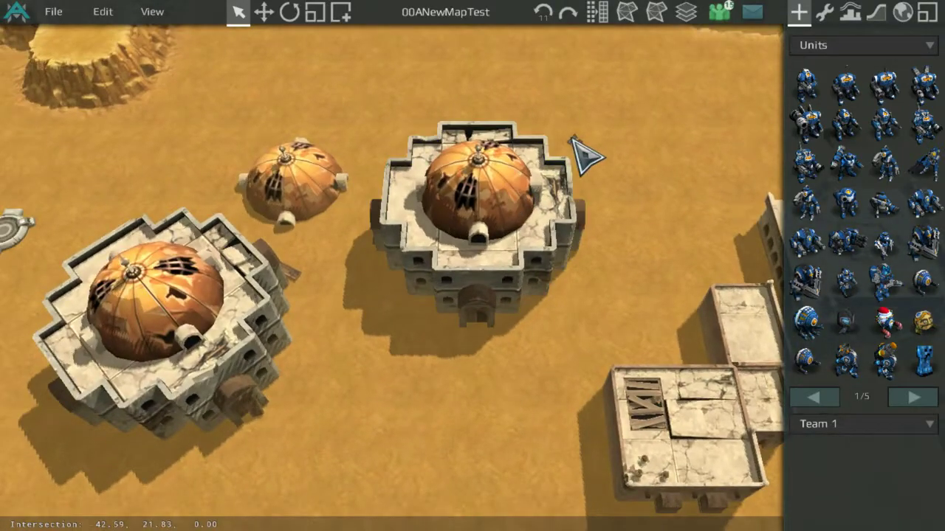
# Examine the dome, roof terraces and front entrance of CraterProps_Building15VR from close up and from farther away.
pyautogui.scroll(3, 488, 189)
pyautogui.scroll(-4, 483, 187)
pyautogui.scroll(3, 306, 275)
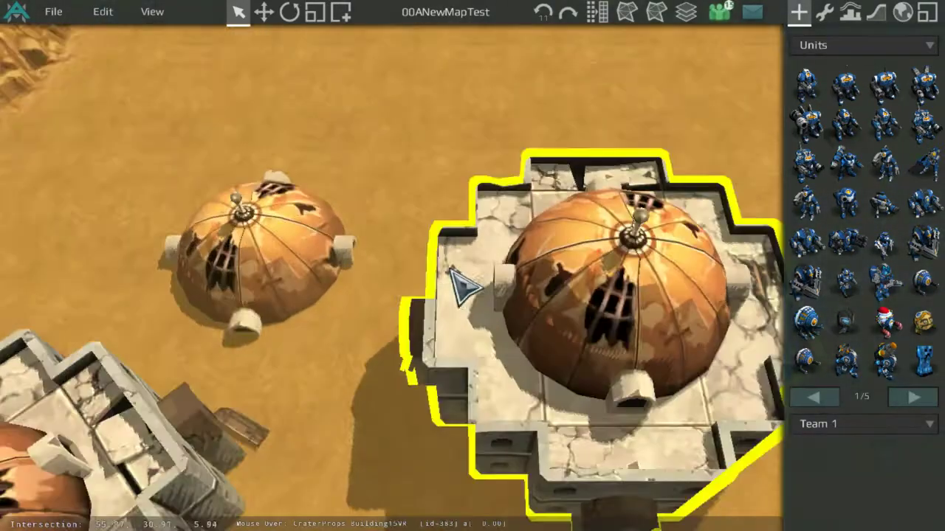
pyautogui.moveTo(601, 327); pyautogui.dragTo(478, 163, button='middle')
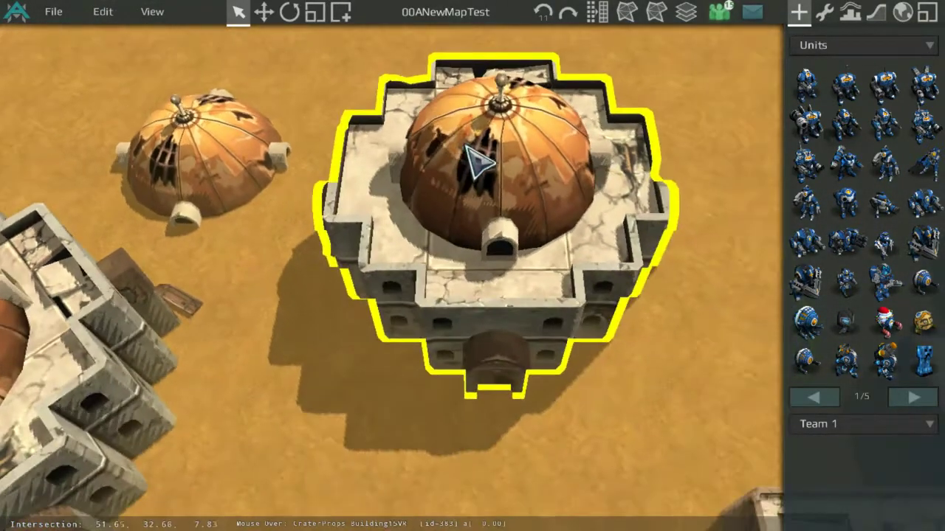
pyautogui.scroll(-3, 563, 193)
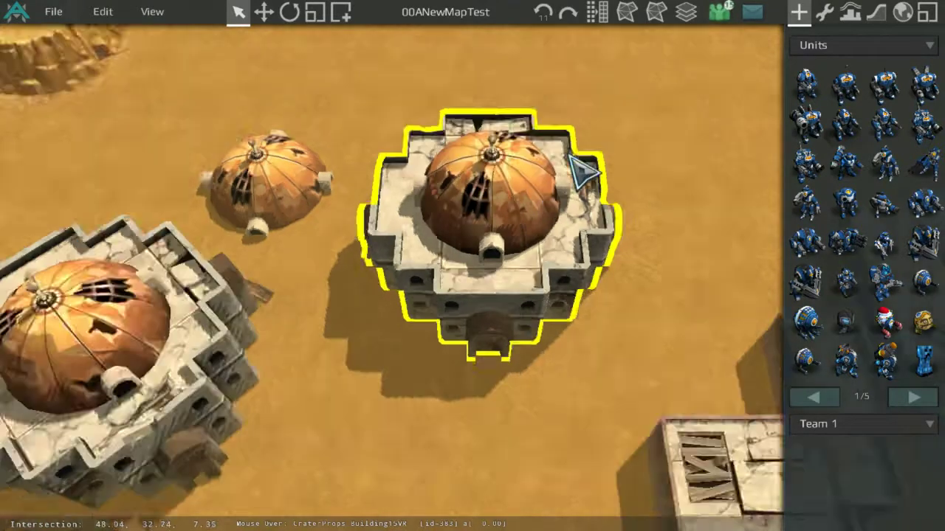
pyautogui.scroll(4, 504, 203)
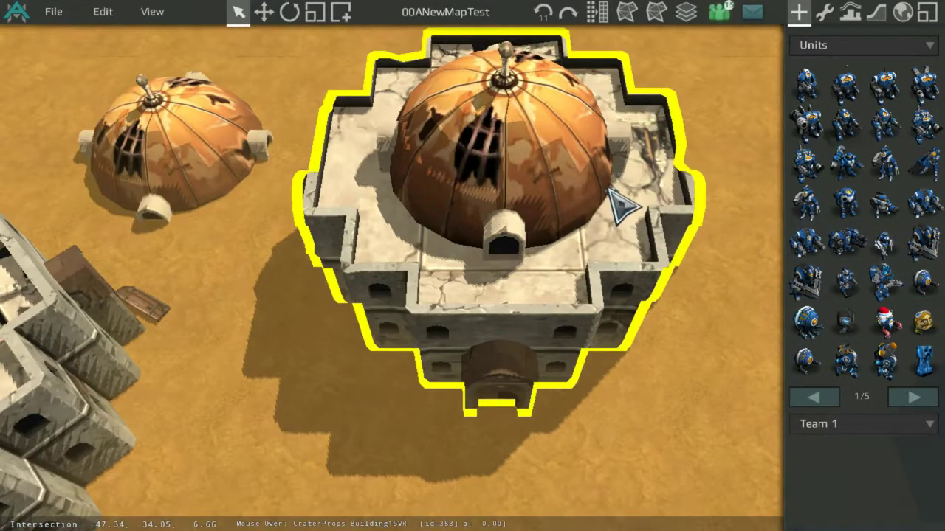
pyautogui.moveTo(602, 194); pyautogui.dragTo(439, 168, button='middle')
pyautogui.moveTo(613, 180); pyautogui.dragTo(583, 313, button='middle')
pyautogui.moveTo(557, 174); pyautogui.dragTo(550, 226, button='middle')
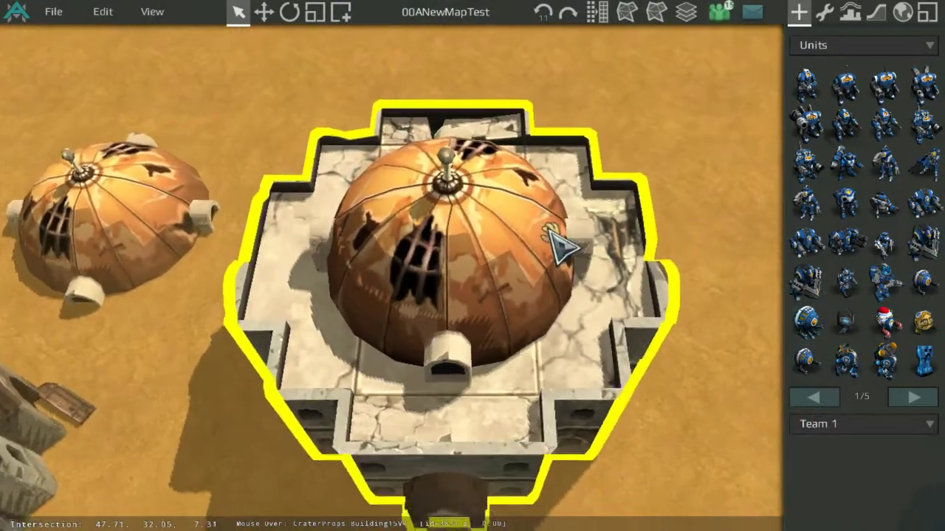
pyautogui.moveTo(491, 262); pyautogui.dragTo(616, 170, button='middle')
pyautogui.scroll(3, 616, 169)
pyautogui.scroll(-5, 520, 214)
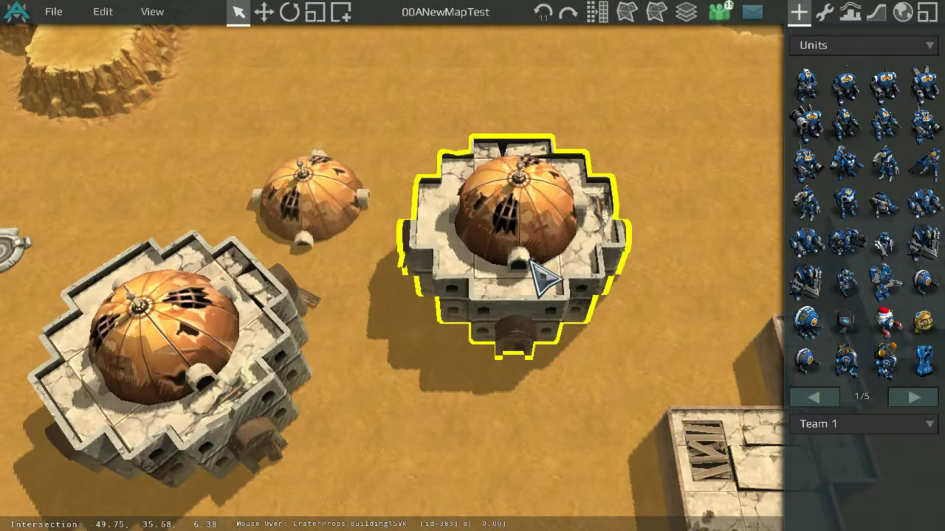
pyautogui.scroll(-5, 530, 260)
pyautogui.scroll(3, 527, 238)
pyautogui.moveTo(527, 238); pyautogui.dragTo(555, 231, button='middle')
pyautogui.scroll(-1, 549, 272)
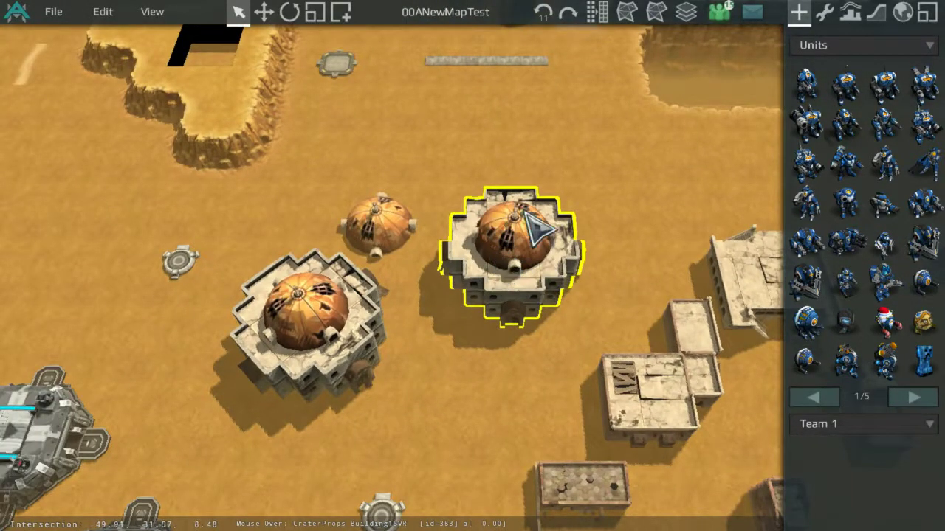
# List the placeable Props and browse through them to page 10.
pyautogui.click(821, 56)
pyautogui.click(825, 82)
pyautogui.scroll(-6, 848, 191)
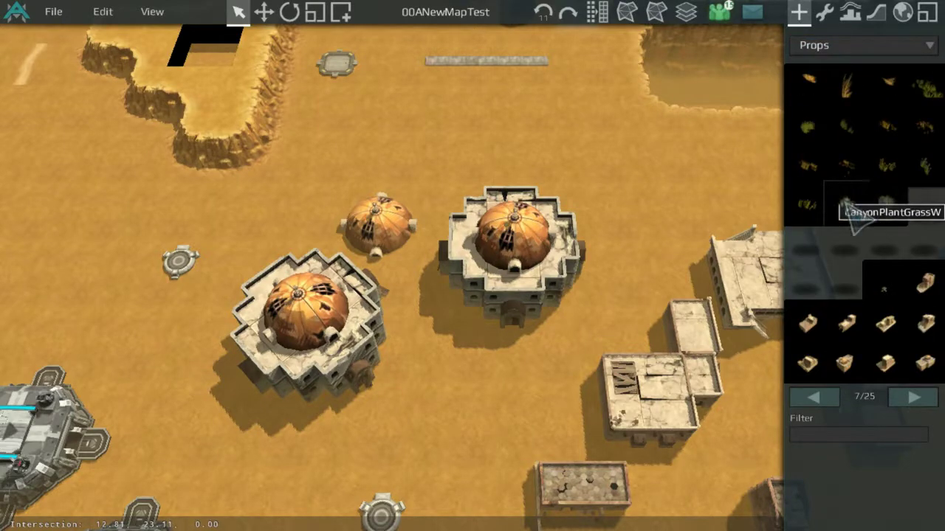
pyautogui.scroll(-3, 848, 210)
# Move the small dome up the map, onto the open ground between the tall domed building and the straight slab.
pyautogui.moveTo(506, 237); pyautogui.dragTo(606, 290, button='middle')
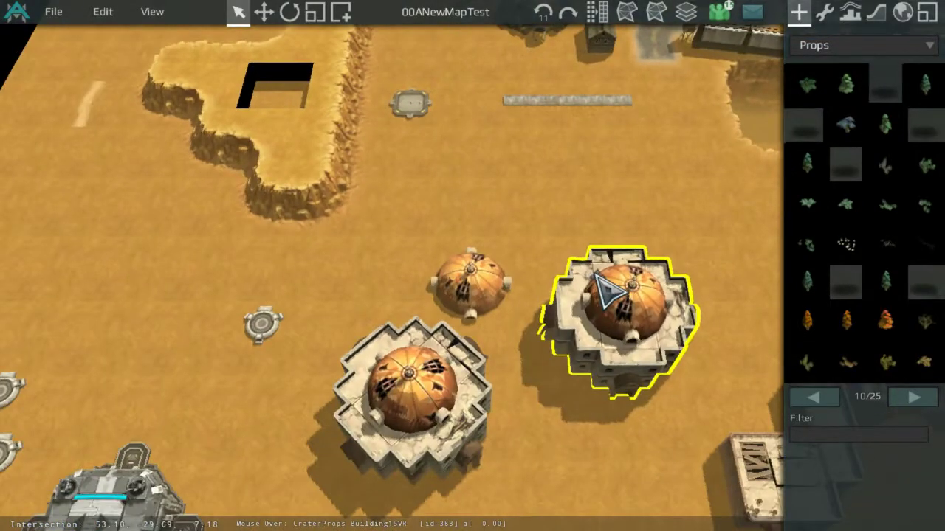
pyautogui.click(595, 274)
pyautogui.scroll(2, 477, 341)
pyautogui.moveTo(483, 293); pyautogui.dragTo(575, 123)
pyautogui.scroll(-4, 573, 123)
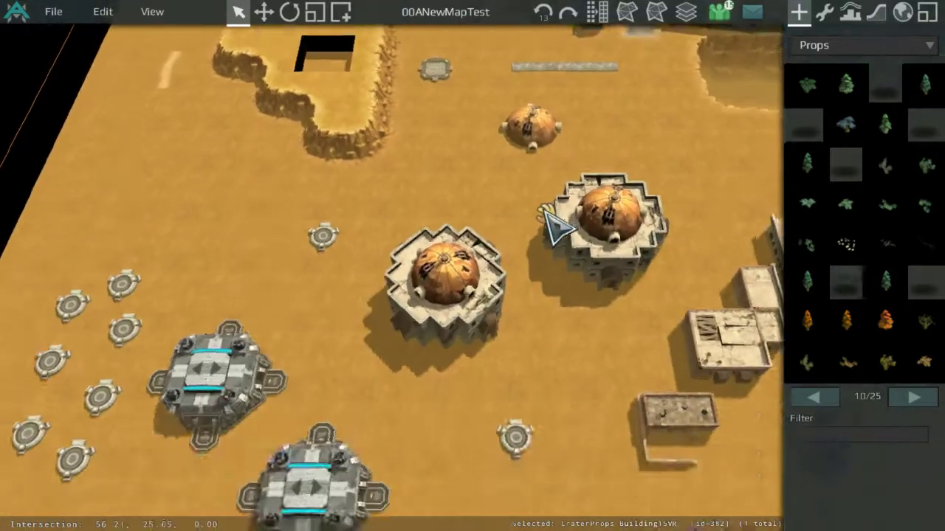
# Delete the raised CraterProps_Building15 and the tall CraterProps_Building15VR beside it.
pyautogui.scroll(2, 484, 286)
pyautogui.click(483, 288)
pyautogui.scroll(1, 484, 287)
pyautogui.moveTo(557, 225); pyautogui.dragTo(442, 349, button='middle')
pyautogui.press('Delete')
pyautogui.click(521, 304)
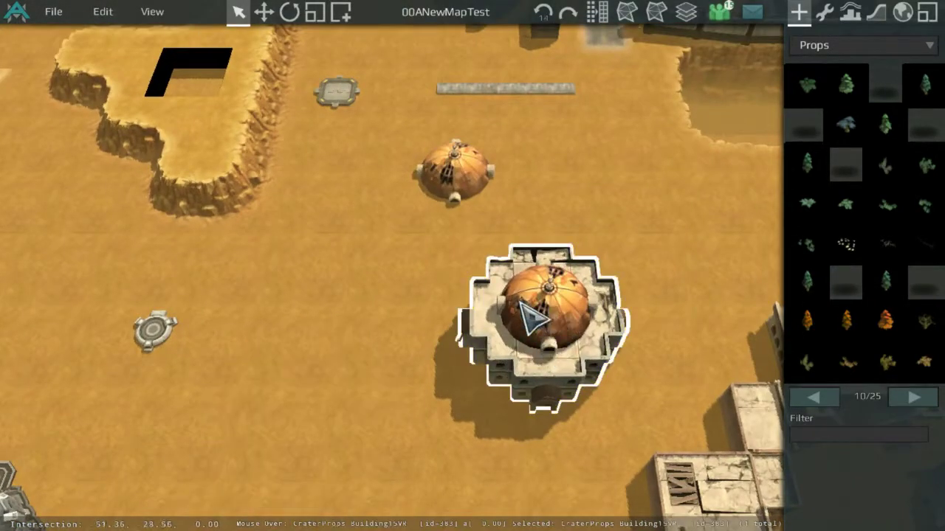
pyautogui.press('Delete')
pyautogui.scroll(-3, 469, 175)
pyautogui.moveTo(465, 175); pyautogui.dragTo(166, 87, button='middle')
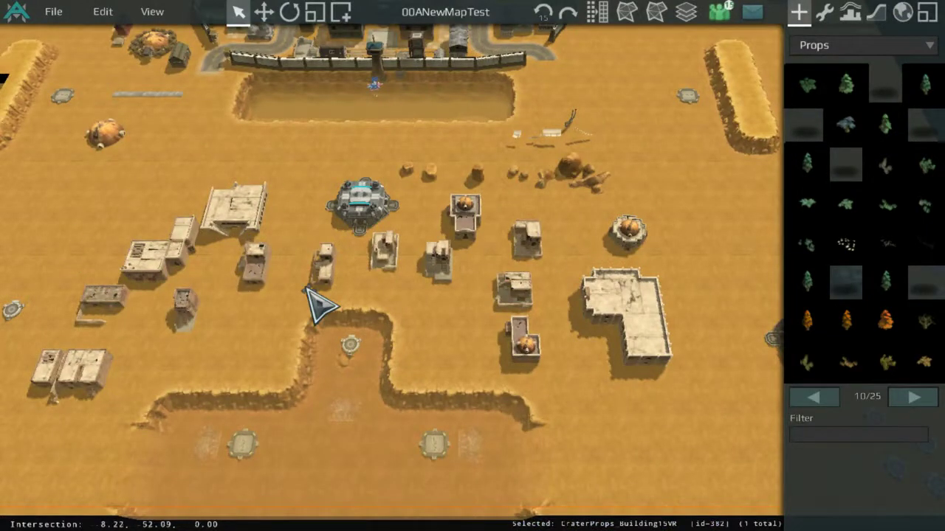
# Delete the orange CraterProps_Building15VR dome standing alone on the open ground south of the grey sidewalk strip.
pyautogui.moveTo(312, 302); pyautogui.dragTo(498, 221, button='middle')
pyautogui.moveTo(524, 255); pyautogui.dragTo(347, 317, button='middle')
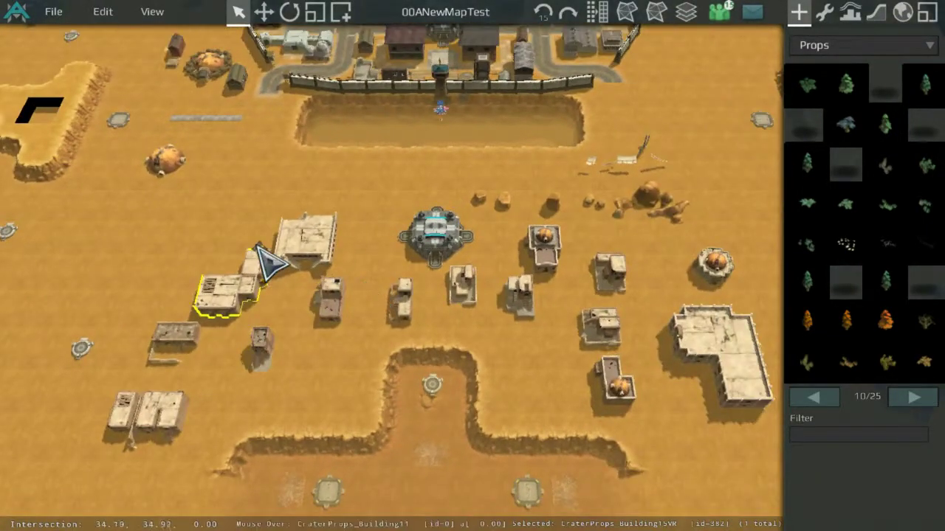
pyautogui.moveTo(251, 231); pyautogui.dragTo(507, 253, button='middle')
pyautogui.scroll(5, 495, 228)
pyautogui.moveTo(380, 133); pyautogui.dragTo(403, 259, button='middle')
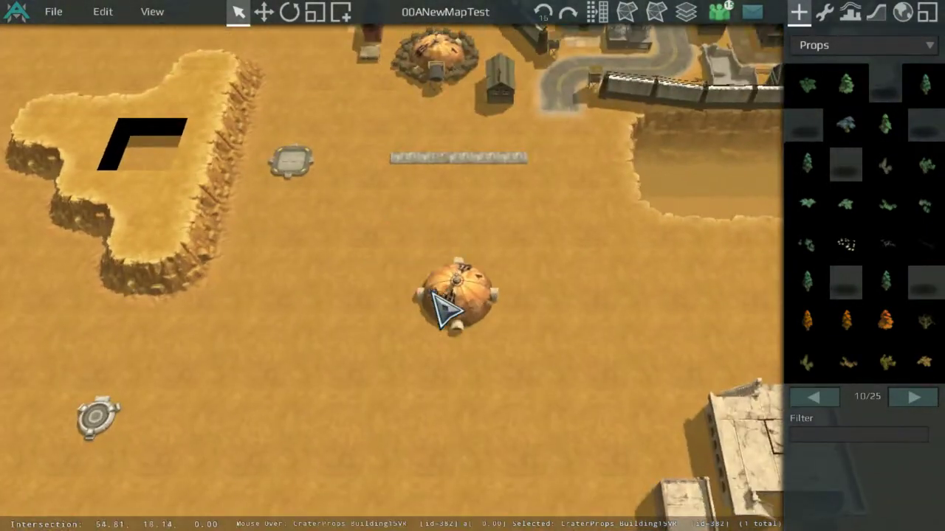
pyautogui.press('Delete')
# Examine the sandbag-ringed dome and the plateau with the missing tile west of the walled town.
pyautogui.scroll(-4, 441, 226)
pyautogui.moveTo(455, 185); pyautogui.dragTo(468, 270, button='middle')
pyautogui.scroll(6, 467, 270)
pyautogui.moveTo(451, 168); pyautogui.dragTo(445, 315, button='middle')
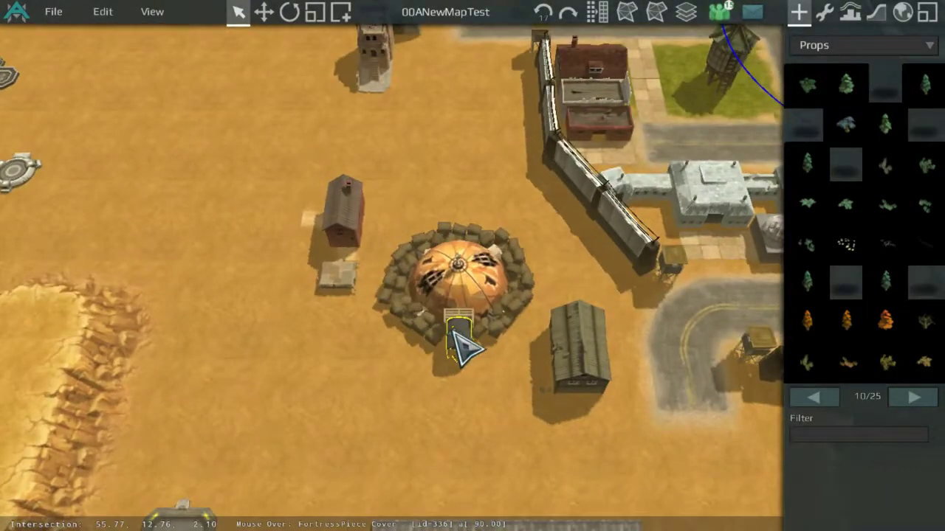
pyautogui.scroll(3, 463, 347)
pyautogui.scroll(-6, 399, 373)
pyautogui.moveTo(573, 255); pyautogui.dragTo(637, 190, button='middle')
pyautogui.scroll(-4, 490, 175)
pyautogui.moveTo(493, 177); pyautogui.dragTo(547, 178, button='middle')
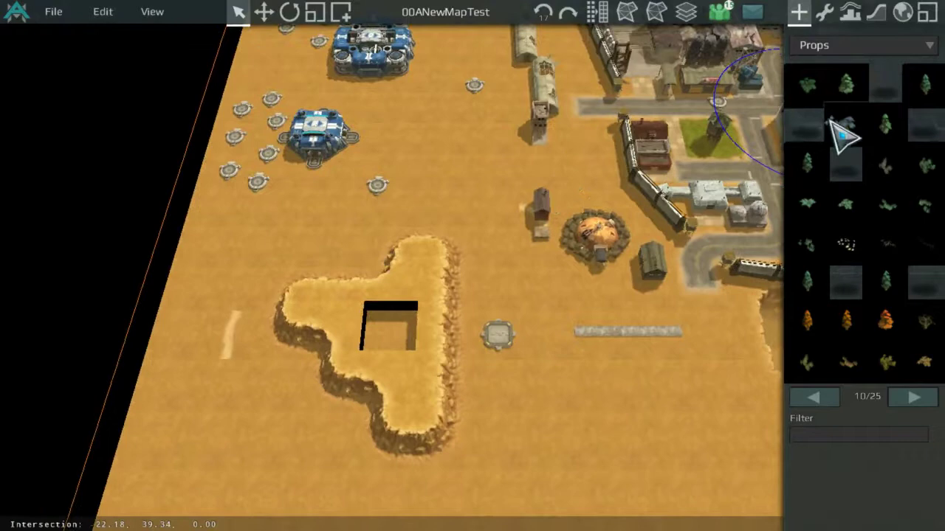
# Raise the sunken flat Canyon A0 tile in the middle of the western plateau to the plateau's height.
pyautogui.click(876, 12)
pyautogui.scroll(4, 464, 336)
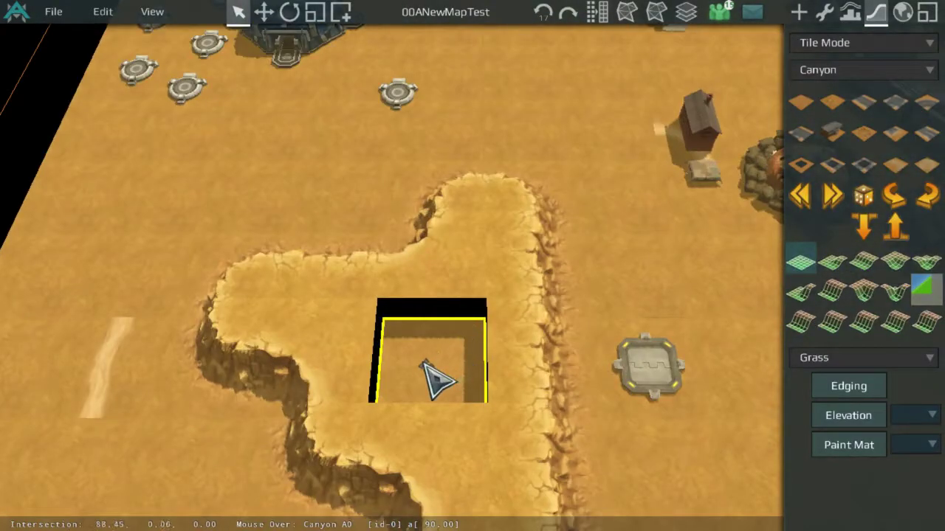
pyautogui.moveTo(437, 378); pyautogui.dragTo(506, 270, button='middle')
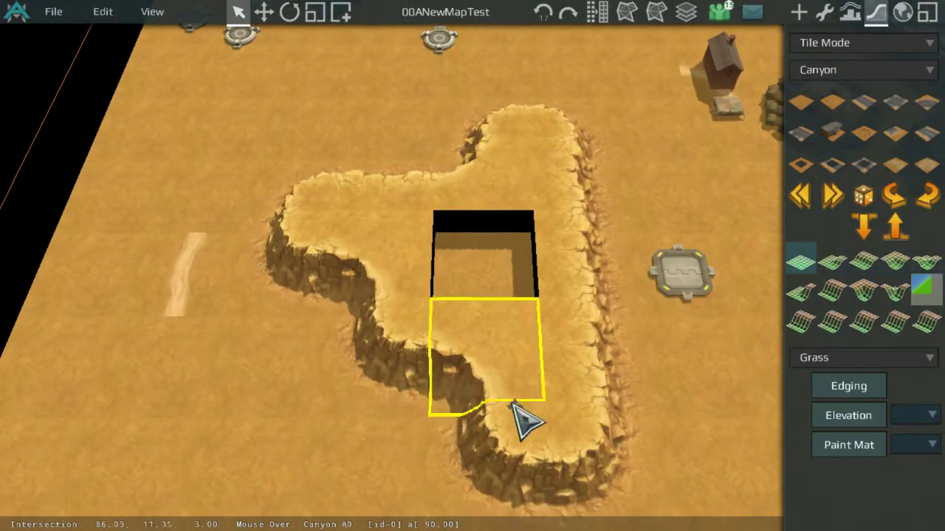
pyautogui.click(504, 264)
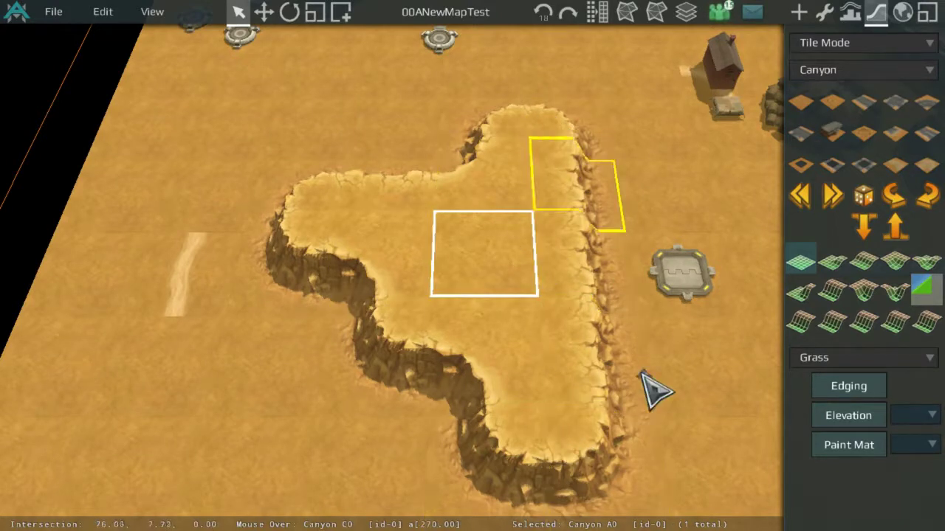
# Change a cliff tile near the south end of the narrow eastern plateau's outer edge into a raised, rotated Canyon D0 inner corner.
pyautogui.scroll(-2, 423, 303)
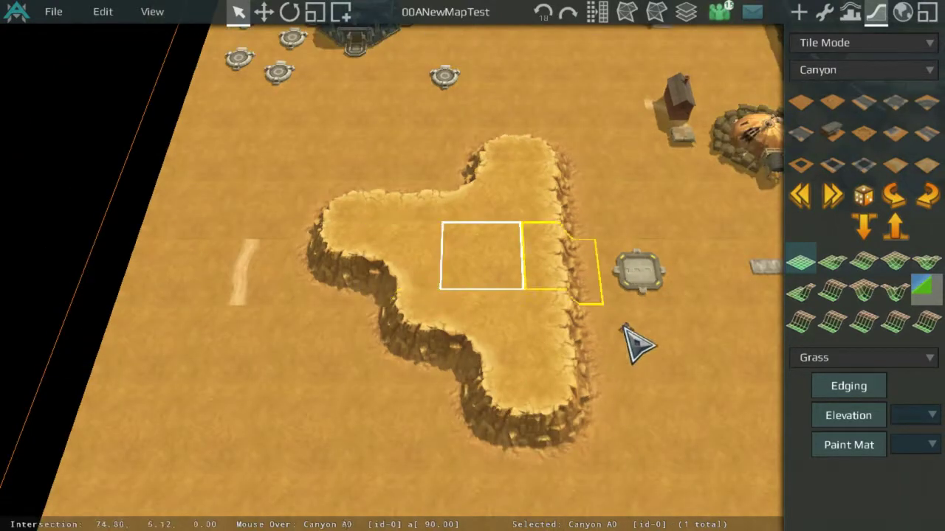
pyautogui.scroll(-4, 694, 290)
pyautogui.moveTo(698, 290); pyautogui.dragTo(217, 273, button='middle')
pyautogui.moveTo(626, 238); pyautogui.dragTo(340, 236, button='middle')
pyautogui.moveTo(620, 176); pyautogui.dragTo(502, 213, button='middle')
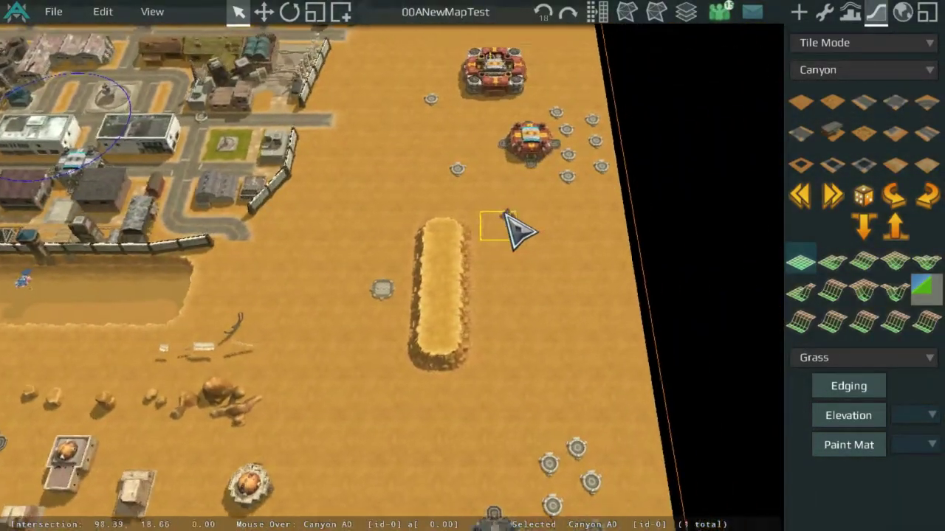
pyautogui.scroll(-2, 501, 213)
pyautogui.moveTo(404, 251); pyautogui.dragTo(411, 200, button='middle')
pyautogui.scroll(1, 424, 229)
pyautogui.scroll(2, 458, 271)
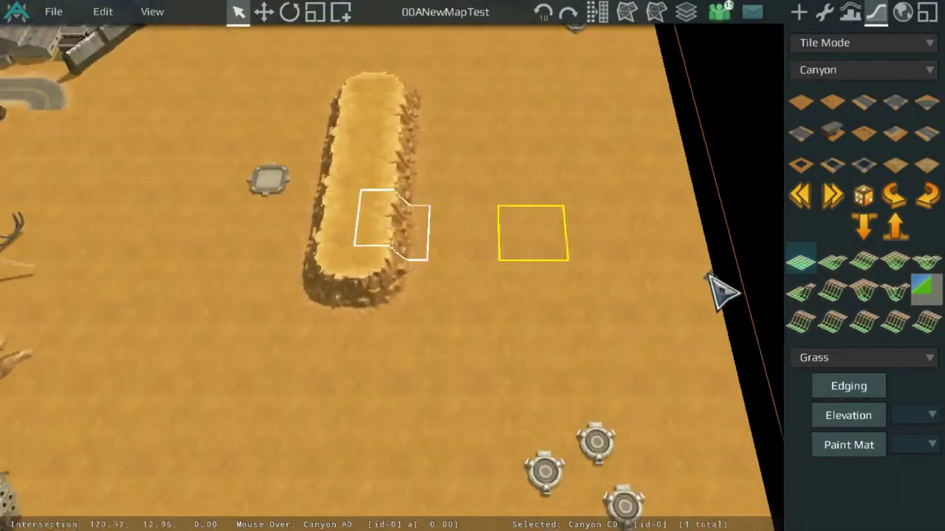
pyautogui.click(894, 262)
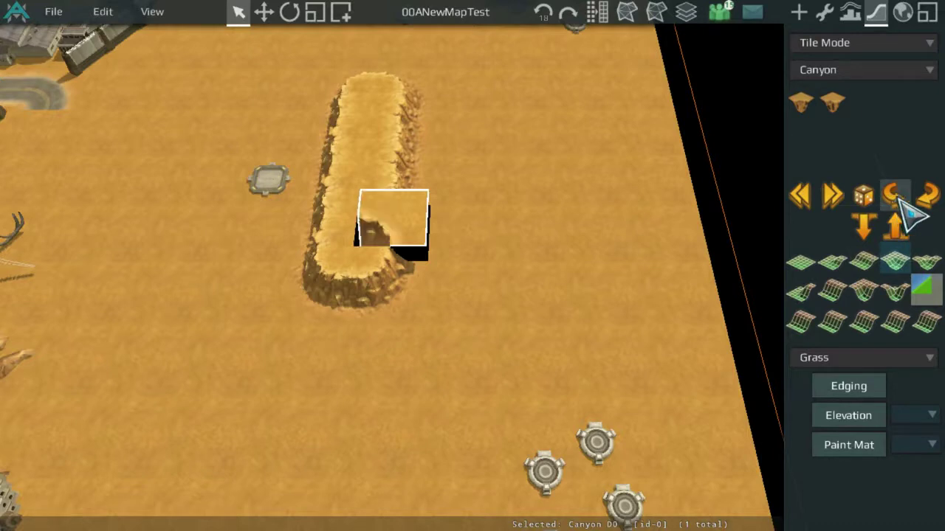
pyautogui.scroll(1, 605, 310)
# Turn the ground tile east of the new inner corner into a raised Canyon B0 outer corner and rotate it to match.
pyautogui.click(490, 354)
pyautogui.click(832, 262)
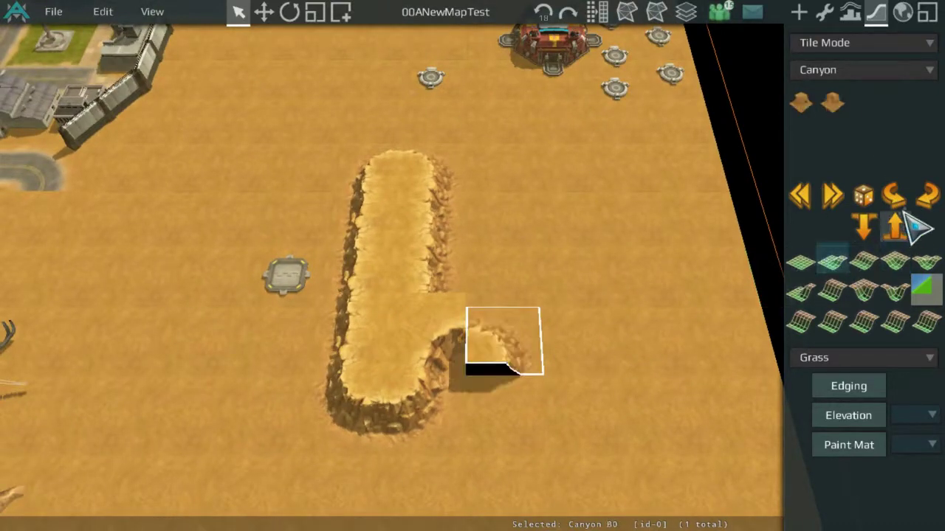
pyautogui.click(902, 196)
pyautogui.scroll(2, 424, 331)
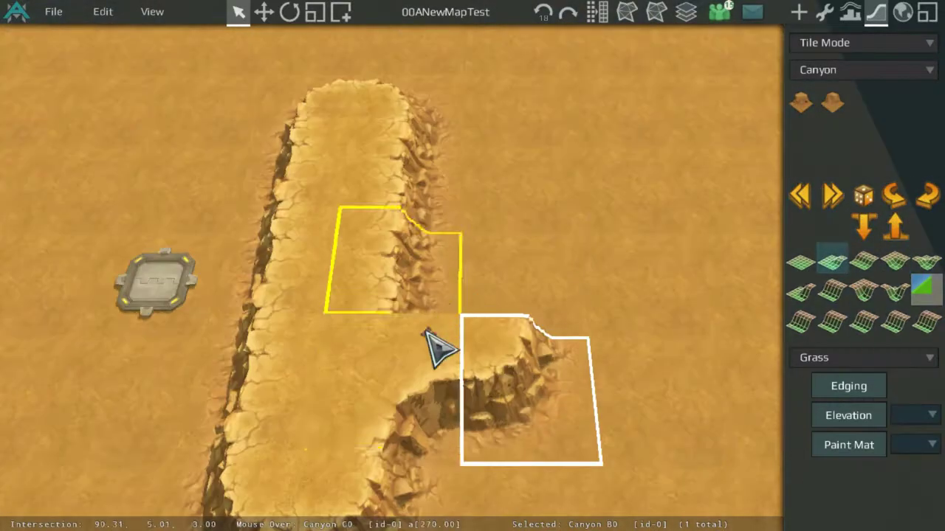
# Extend the cliff north-east with a raised Canyon D0 inner corner and a Canyon B0 outer corner beside it, rotated to fit.
pyautogui.click(507, 290)
pyautogui.click(889, 258)
pyautogui.click(893, 198)
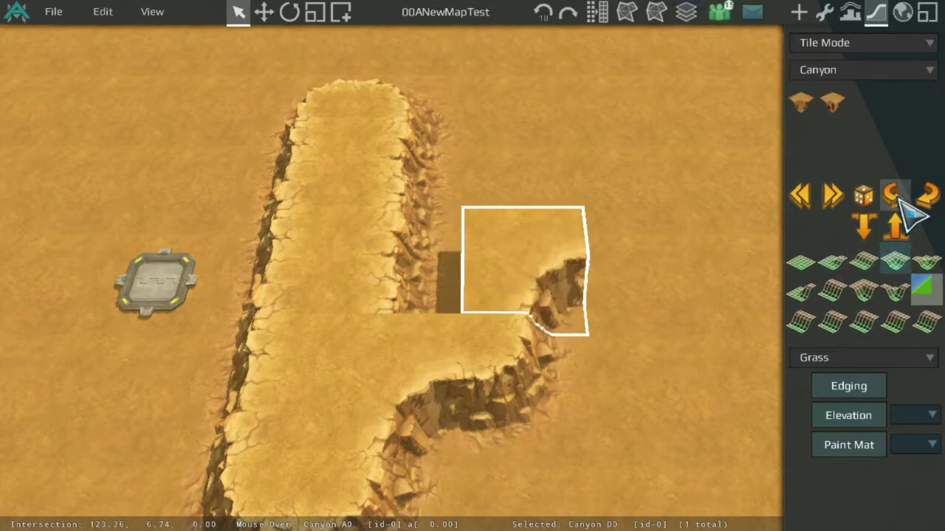
pyautogui.click(694, 274)
pyautogui.click(841, 259)
pyautogui.click(893, 198)
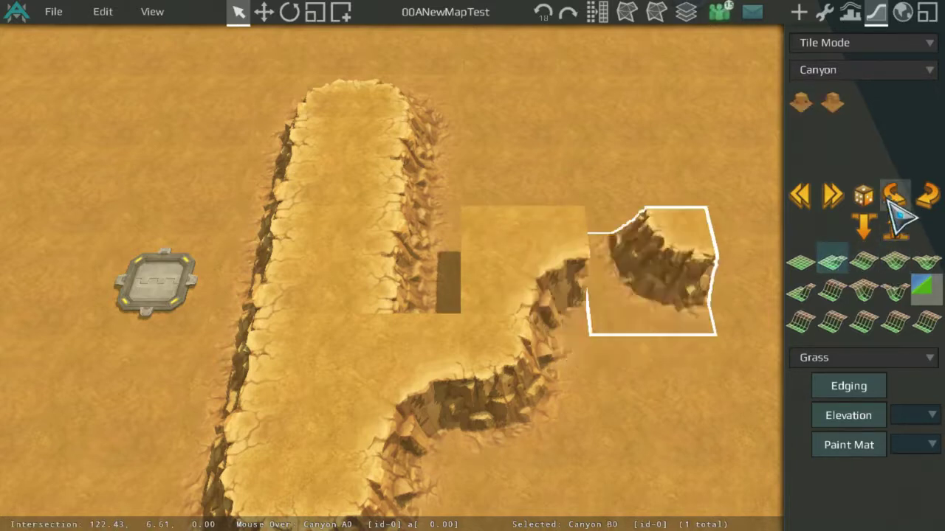
# Close the north side of the extension with a Canyon B0 outer corner and a straight Canyon C0 cliff tile.
pyautogui.click(594, 192)
pyautogui.click(831, 259)
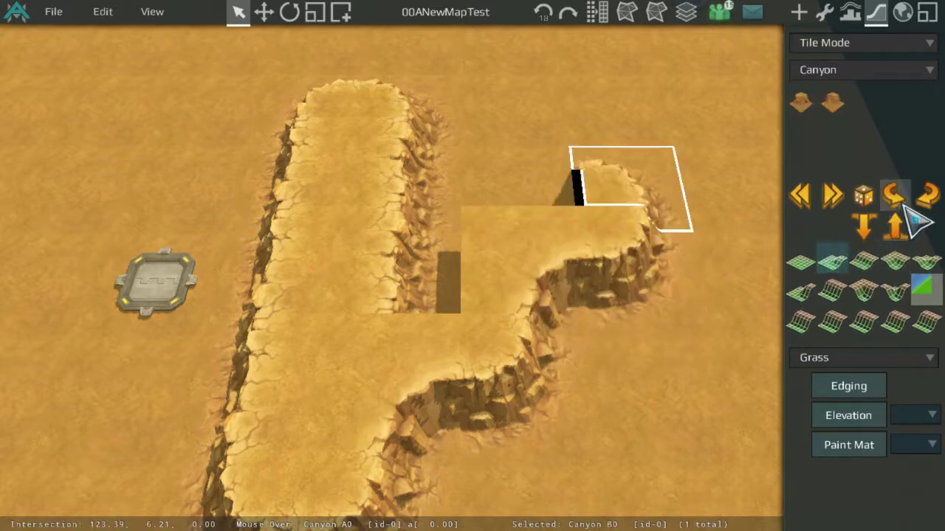
pyautogui.click(549, 193)
pyautogui.click(833, 262)
# Change the narrow plateau's cliff tile bordering the extension's north edge into a Canyon D0 inner corner, rotated to join both.
pyautogui.click(442, 195)
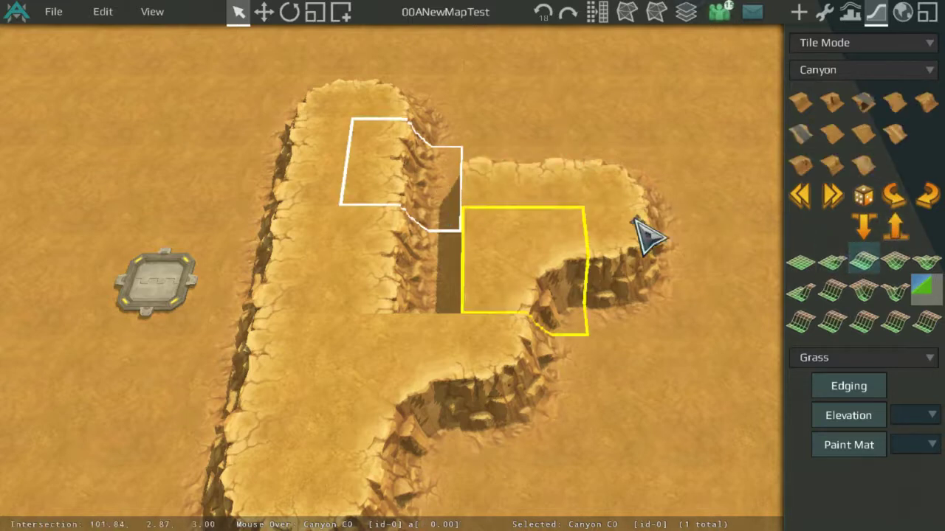
pyautogui.click(895, 259)
pyautogui.click(893, 197)
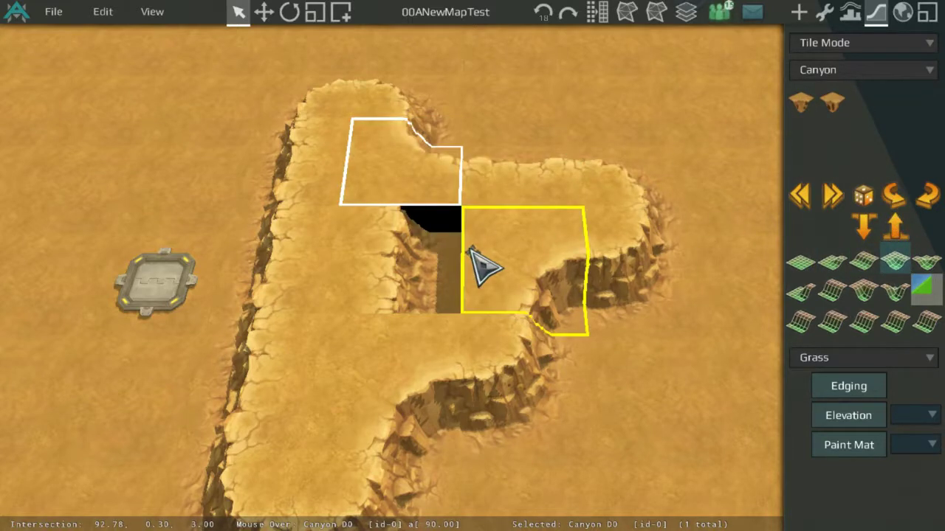
# Fill the remaining gap inside the eastern plateau with a flat Canyon A0 tile raised to the plateau's height.
pyautogui.click(408, 231)
pyautogui.click(794, 263)
pyautogui.scroll(-5, 649, 244)
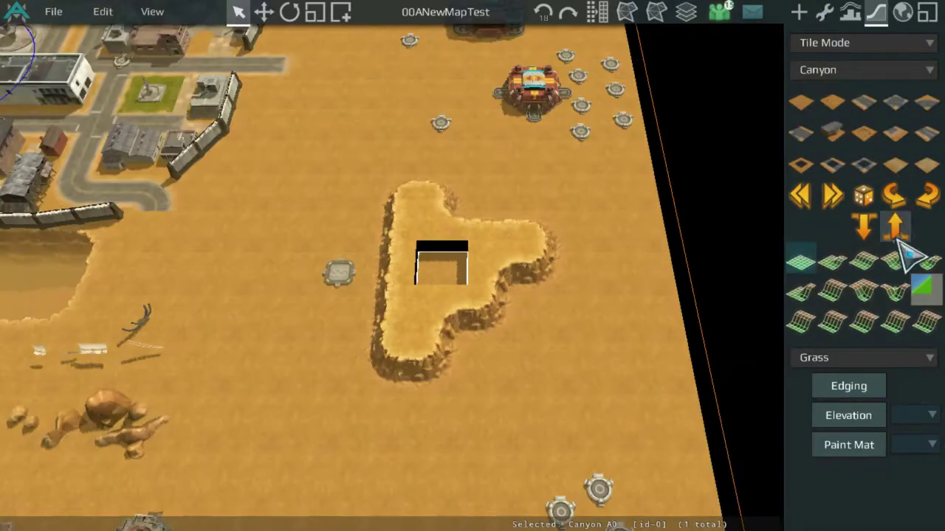
pyautogui.click(897, 232)
# Try the Canyon H0 shape on the eastern plateau's outer D0 inner-corner tile and switch it back to Canyon D0.
pyautogui.scroll(5, 551, 208)
pyautogui.click(616, 312)
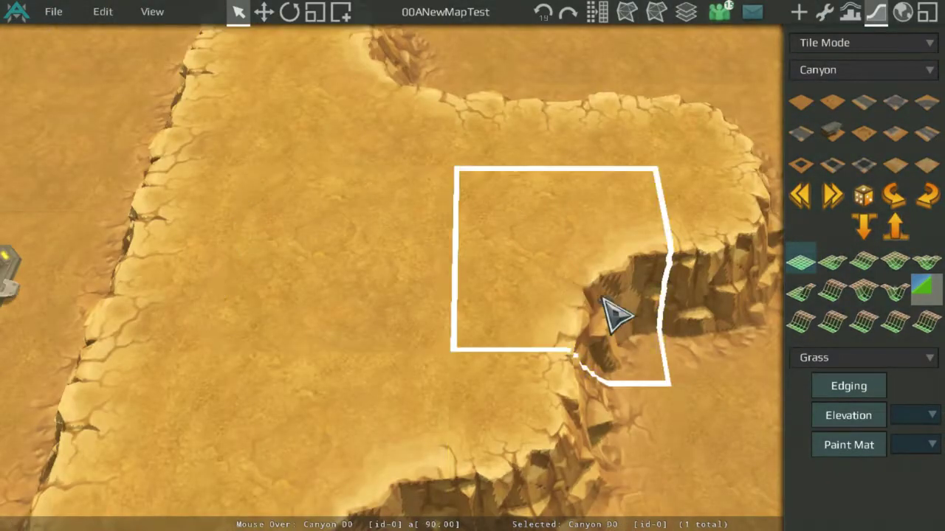
pyautogui.scroll(-5, 428, 305)
pyautogui.scroll(2, 158, 211)
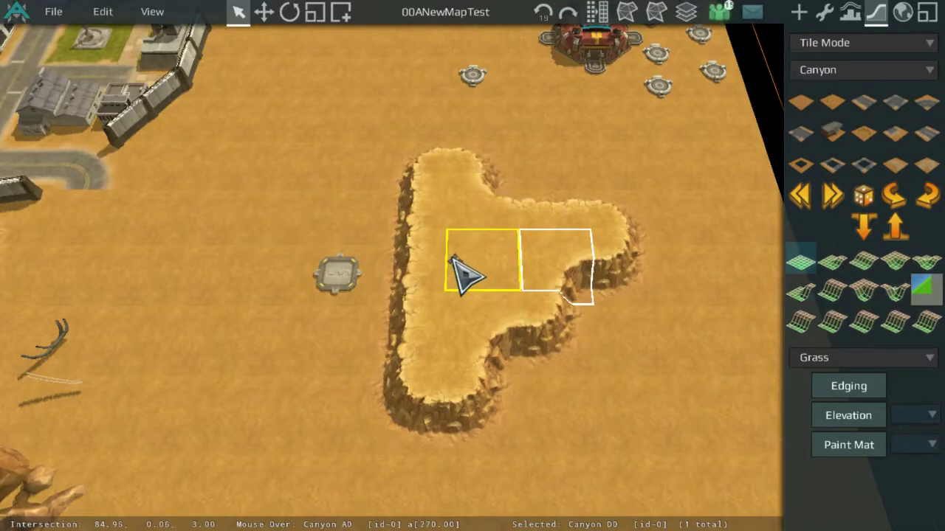
pyautogui.moveTo(494, 271); pyautogui.dragTo(428, 249, button='middle')
pyautogui.scroll(3, 456, 240)
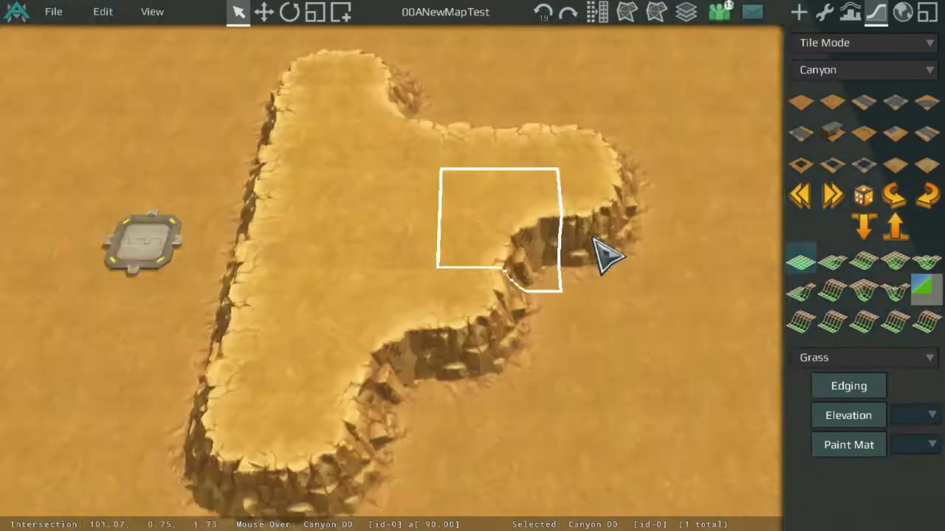
pyautogui.click(864, 292)
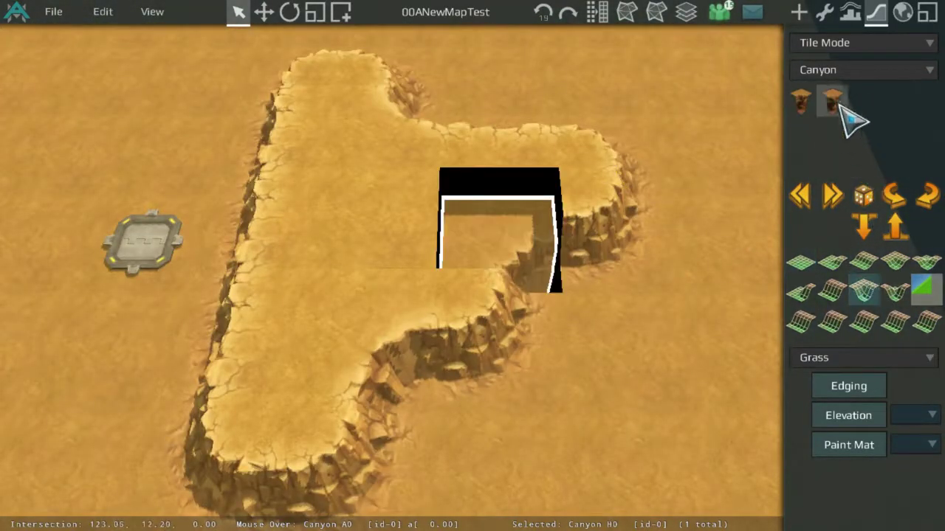
pyautogui.click(893, 262)
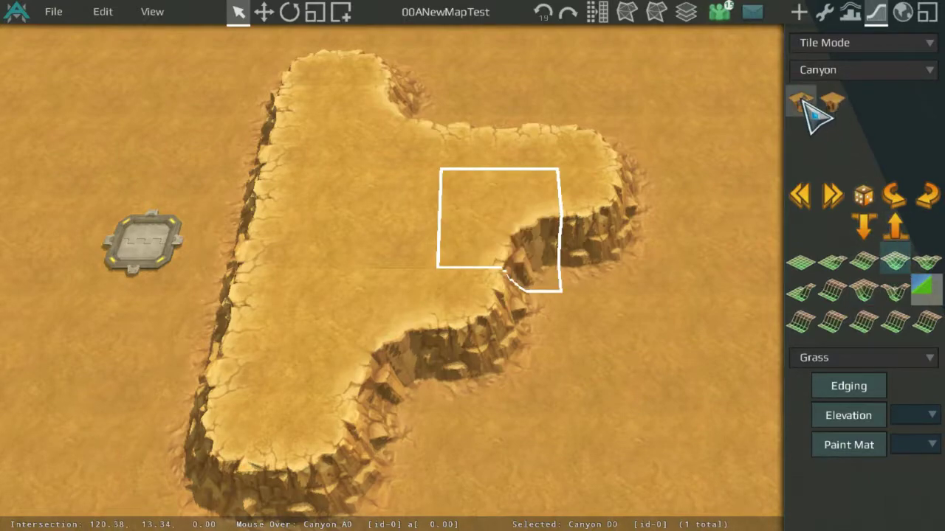
# Examine the western plateau, the blue bases, the crater buildings and the walled town from farther away.
pyautogui.scroll(-5, 383, 185)
pyautogui.moveTo(382, 183); pyautogui.dragTo(664, 181, button='middle')
pyautogui.moveTo(222, 317); pyautogui.dragTo(727, 173, button='middle')
pyautogui.moveTo(287, 306); pyautogui.dragTo(624, 287, button='middle')
pyautogui.moveTo(510, 183); pyautogui.dragTo(667, 345, button='middle')
pyautogui.moveTo(489, 256); pyautogui.dragTo(587, 502, button='middle')
pyautogui.scroll(-3, 580, 340)
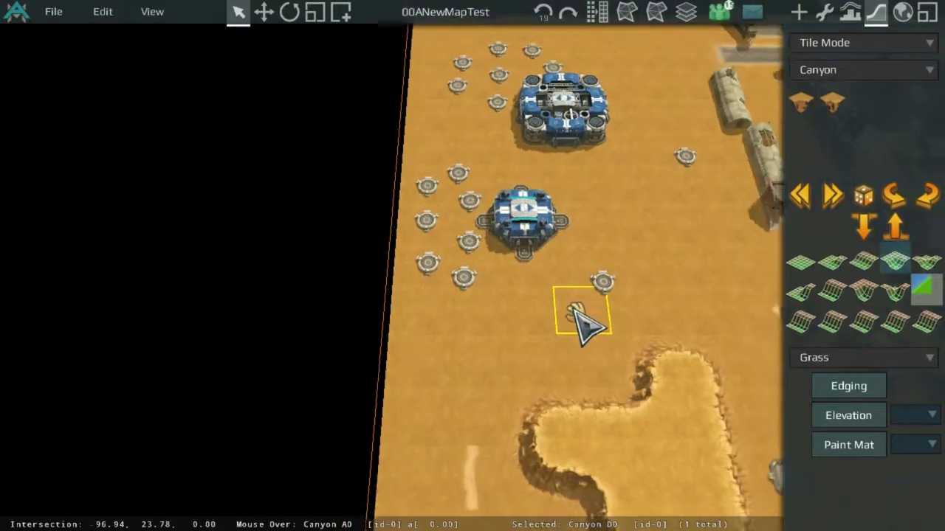
pyautogui.moveTo(579, 317); pyautogui.dragTo(469, 122, button='middle')
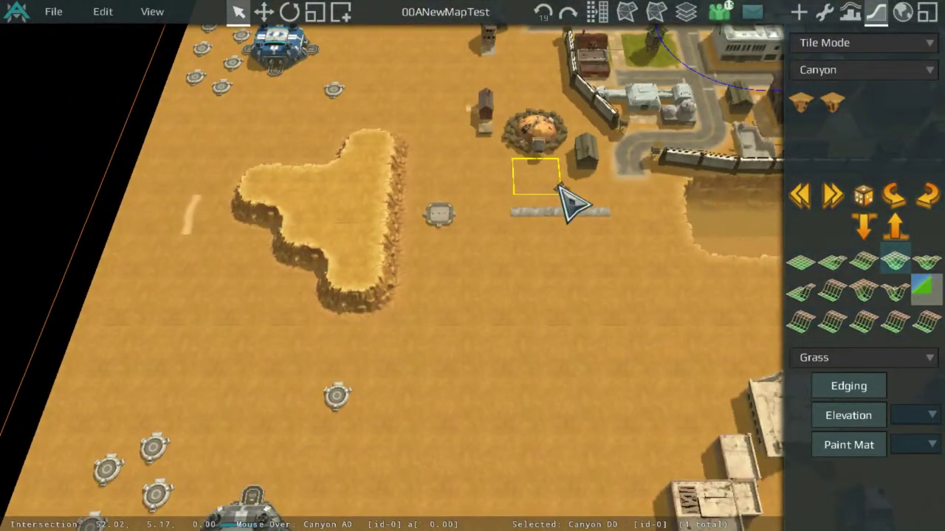
pyautogui.moveTo(560, 188); pyautogui.dragTo(600, 226, button='middle')
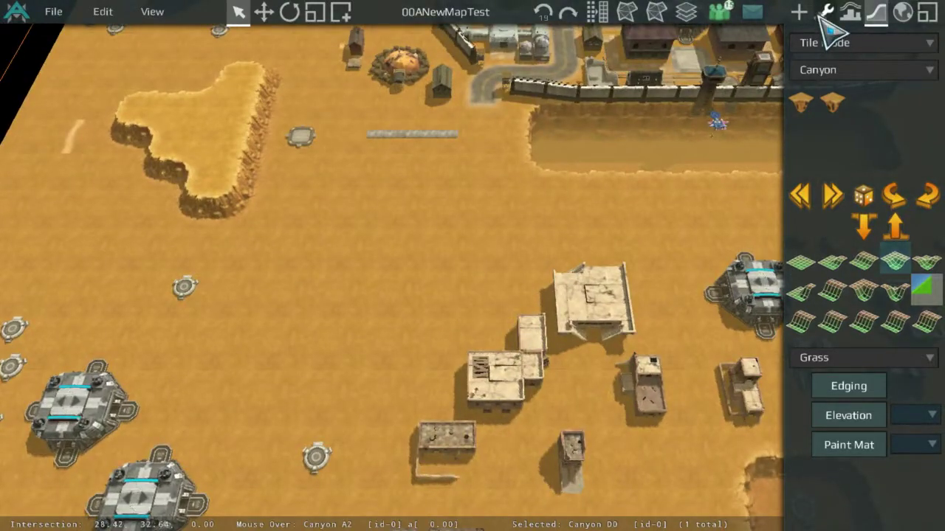
pyautogui.scroll(-5, 635, 164)
pyautogui.moveTo(627, 169); pyautogui.dragTo(535, 110, button='middle')
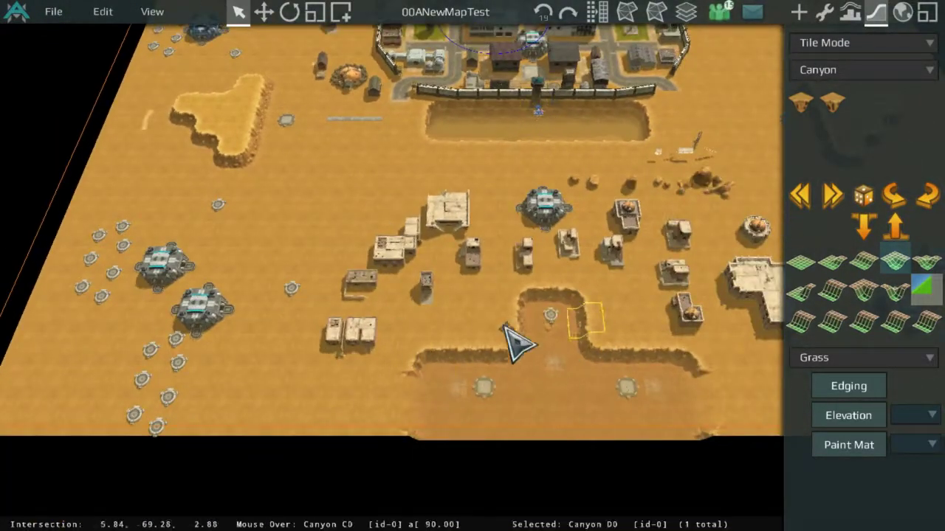
pyautogui.moveTo(572, 196); pyautogui.dragTo(416, 176, button='middle')
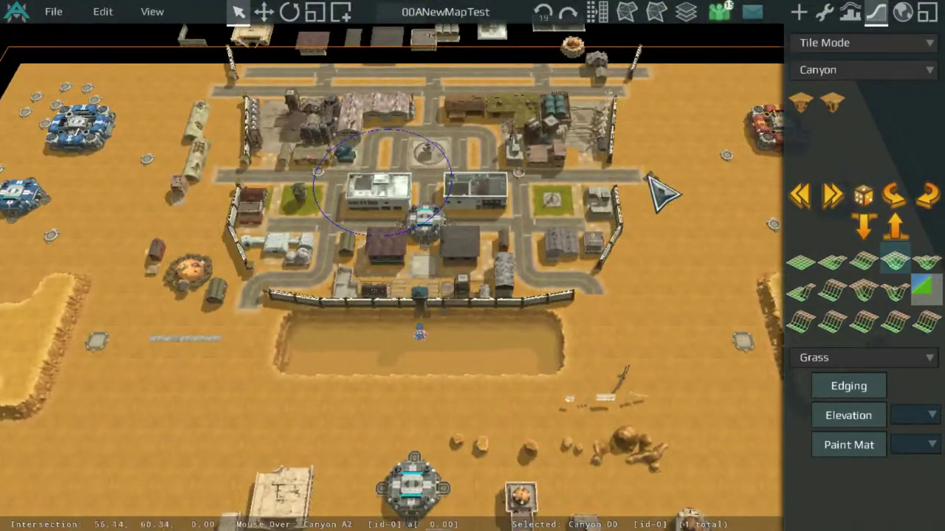
pyautogui.moveTo(448, 226); pyautogui.dragTo(679, 147, button='middle')
pyautogui.scroll(3, 468, 190)
pyautogui.scroll(-3, 467, 207)
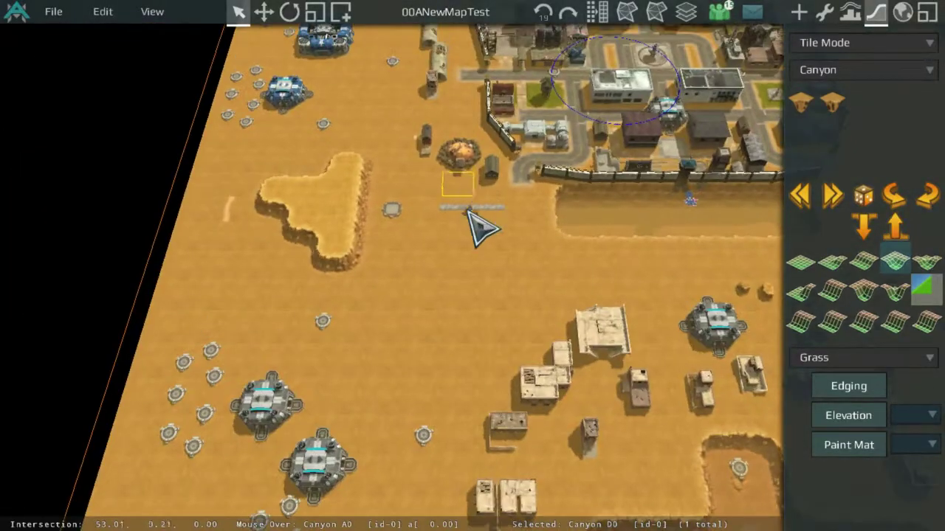
# Move the SidewalkLongA strip from the open sand onto the road bend at the walled town's south-west corner.
pyautogui.scroll(3, 506, 163)
pyautogui.moveTo(499, 243); pyautogui.dragTo(462, 343, button='middle')
pyautogui.scroll(-3, 505, 151)
pyautogui.scroll(5, 561, 221)
pyautogui.click(828, 10)
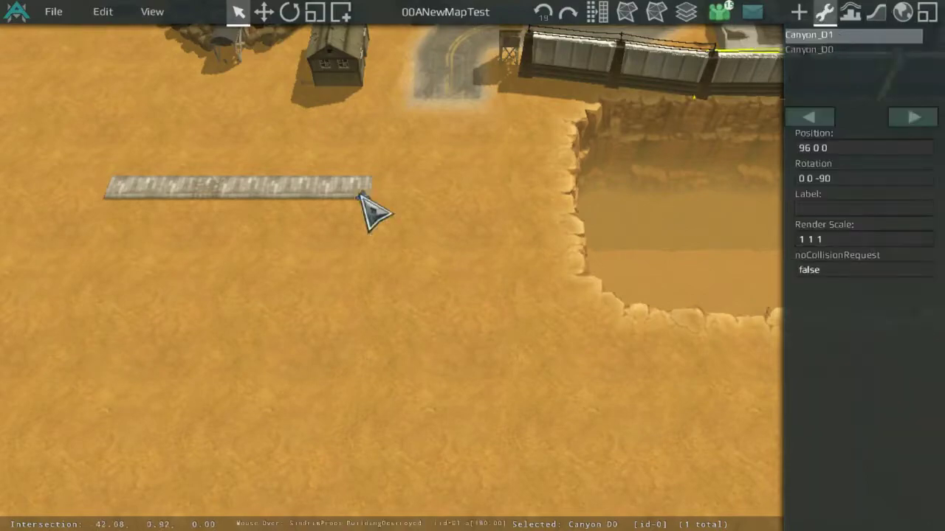
pyautogui.scroll(4, 331, 458)
pyautogui.moveTo(297, 191); pyautogui.dragTo(598, 336)
pyautogui.scroll(-3, 325, 354)
pyautogui.scroll(2, 598, 336)
pyautogui.moveTo(598, 335); pyautogui.dragTo(187, 254, button='middle')
pyautogui.moveTo(187, 254); pyautogui.dragTo(690, 207)
pyautogui.scroll(-3, 567, 287)
pyautogui.scroll(5, 559, 288)
pyautogui.scroll(-5, 596, 397)
pyautogui.scroll(-4, 435, 219)
pyautogui.scroll(5, 447, 358)
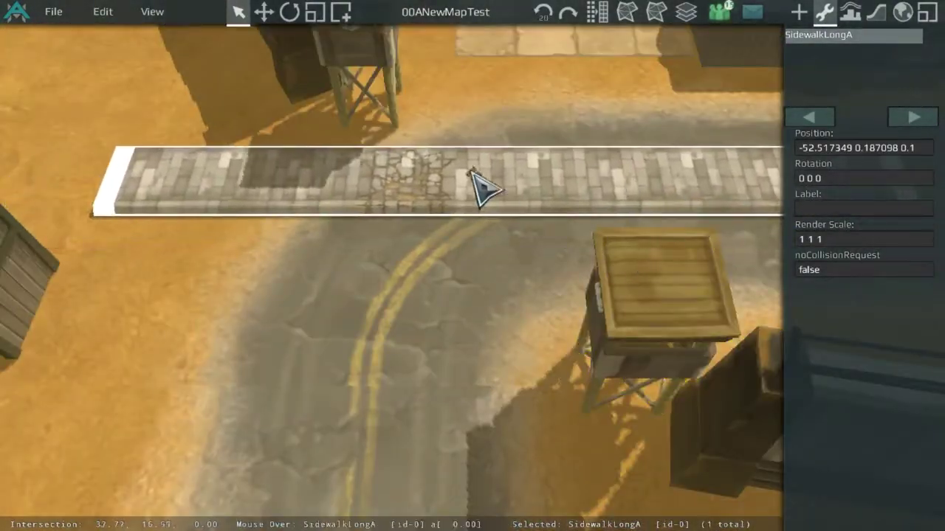
# Deselect the sidewalk and examine how it lies across the road bend and relates to the surrounding town.
pyautogui.moveTo(390, 164); pyautogui.dragTo(378, 258, button='middle')
pyautogui.scroll(-5, 421, 378)
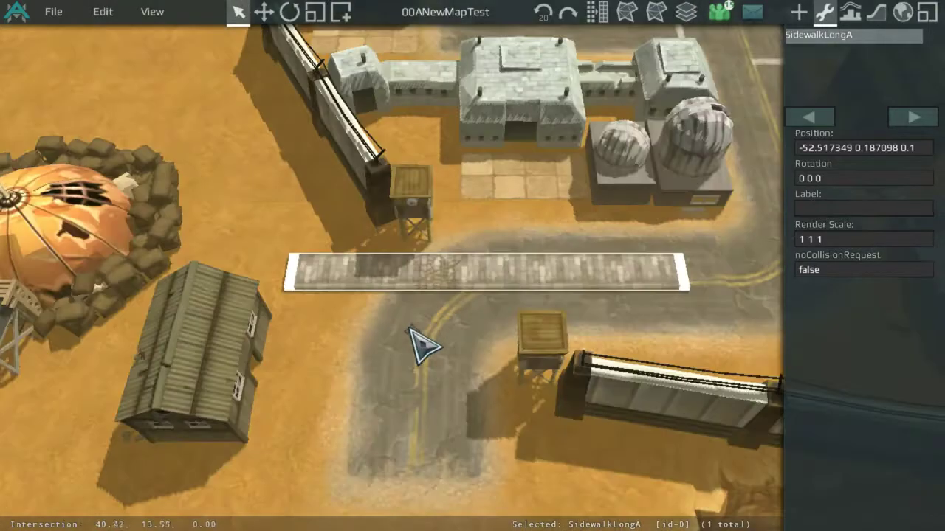
pyautogui.click(422, 335)
pyautogui.scroll(-5, 395, 321)
pyautogui.scroll(3, 312, 337)
pyautogui.moveTo(354, 273); pyautogui.dragTo(327, 450, button='middle')
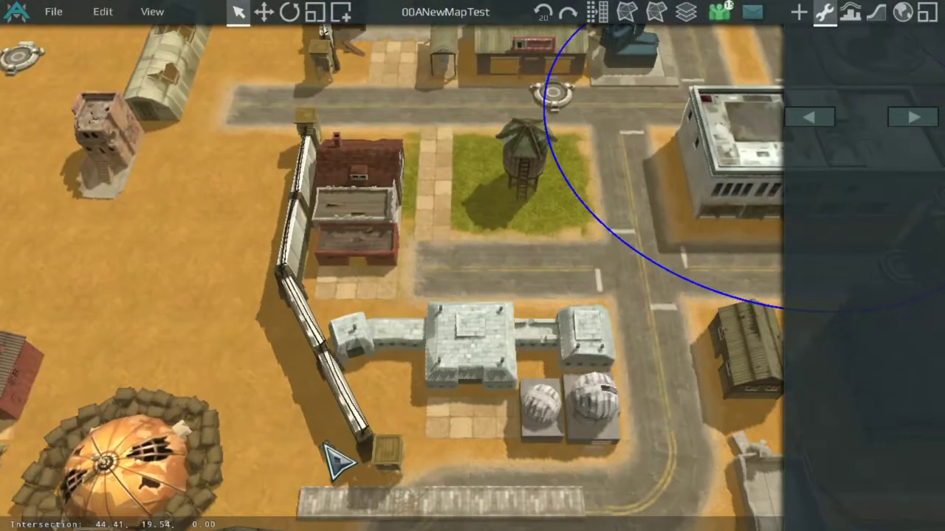
pyautogui.moveTo(343, 409); pyautogui.dragTo(534, 152, button='middle')
pyautogui.moveTo(384, 299); pyautogui.dragTo(196, 434, button='middle')
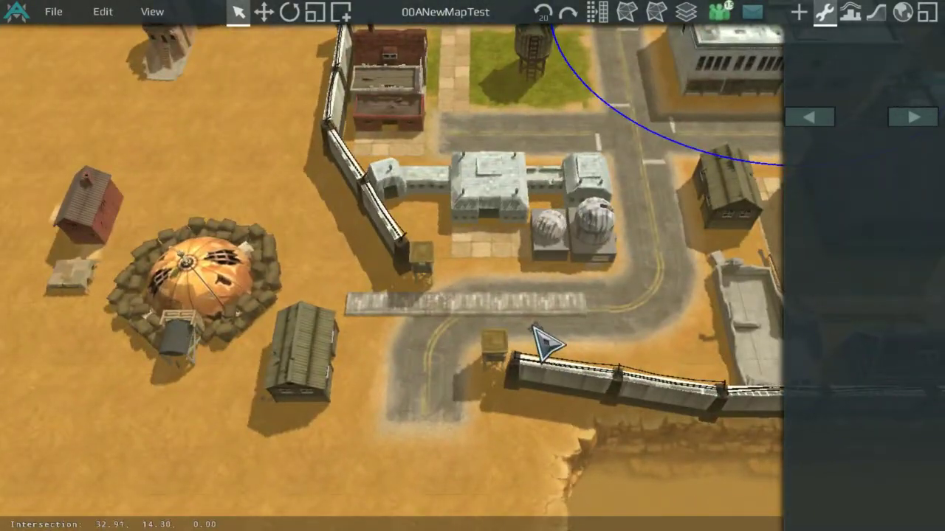
# Move the SidewalkLongA strip farther east along the road bend at the walled town's south-west corner.
pyautogui.moveTo(534, 301); pyautogui.dragTo(654, 311)
pyautogui.scroll(-5, 654, 311)
pyautogui.moveTo(509, 234); pyautogui.dragTo(673, 135, button='middle')
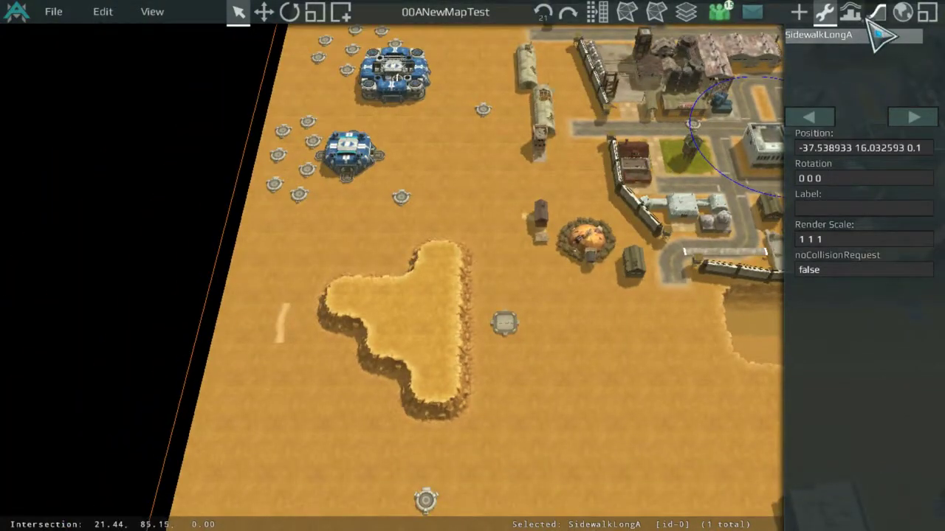
# Extend the short dirt path west of the western plateau one tile south, using a flat Canyon tile with a straight path.
pyautogui.click(876, 11)
pyautogui.scroll(5, 603, 259)
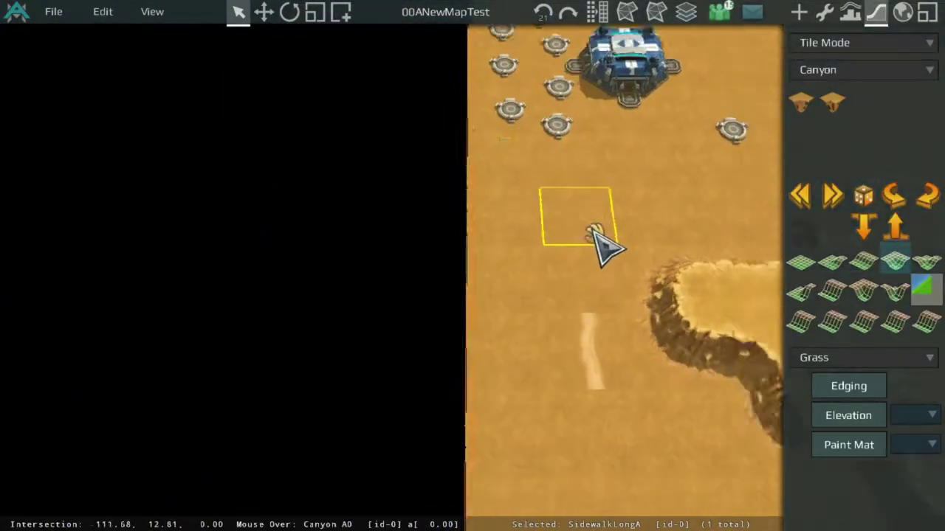
pyautogui.moveTo(593, 230); pyautogui.dragTo(481, 208, button='middle')
pyautogui.scroll(-5, 391, 363)
pyautogui.scroll(1, 481, 208)
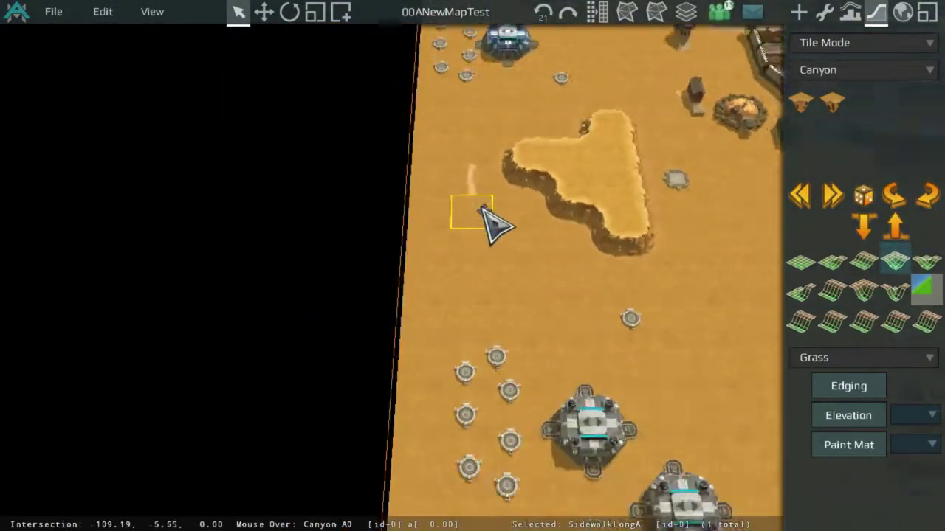
pyautogui.click(474, 189)
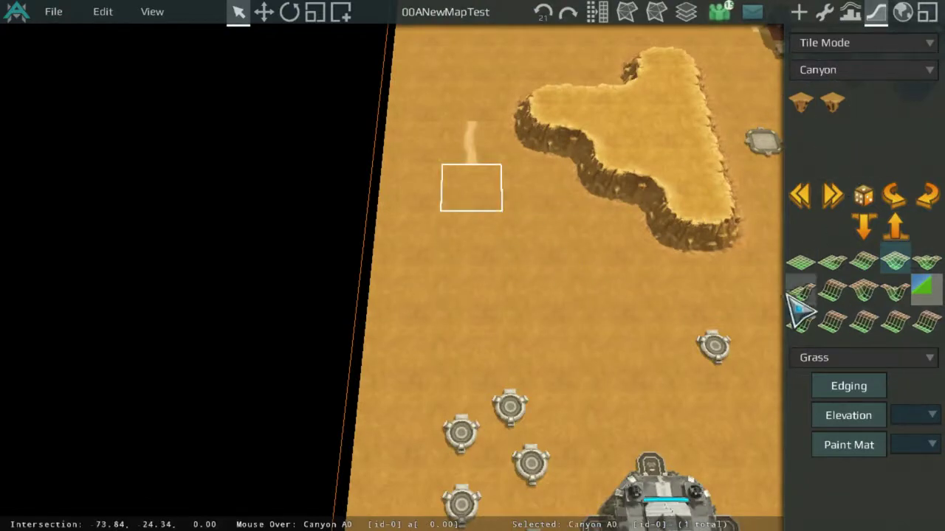
pyautogui.click(800, 254)
pyautogui.moveTo(552, 420); pyautogui.dragTo(533, 339, button='middle')
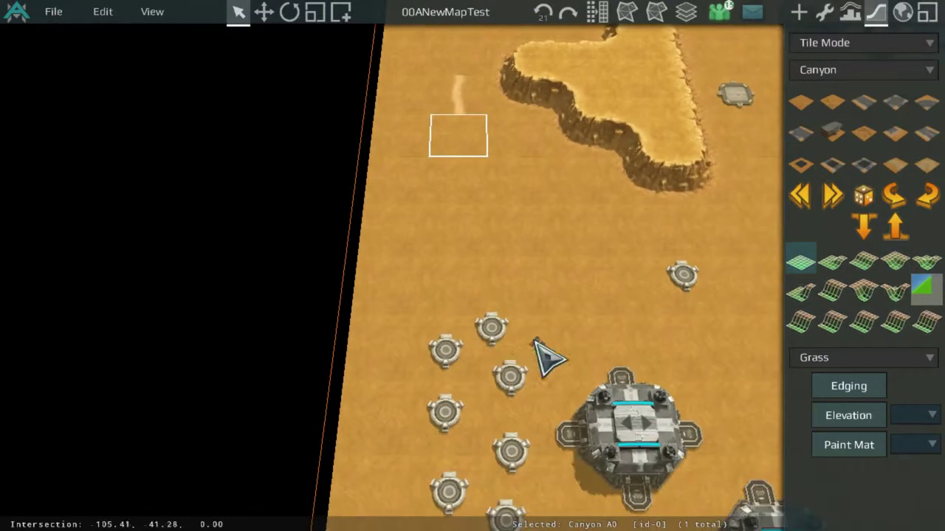
pyautogui.click(834, 205)
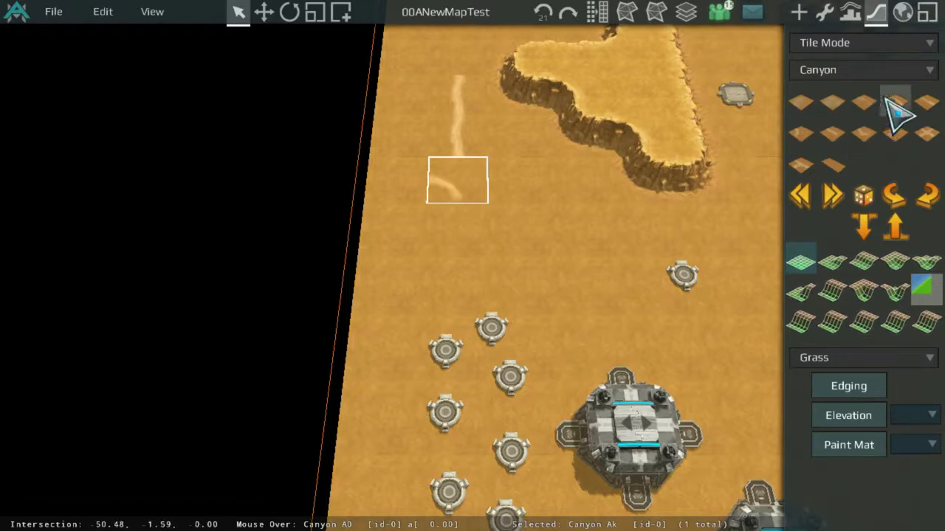
# Continue the dirt path south-east past the plateau with Canyon An curve tiles, rotating them so the bends connect.
pyautogui.click(858, 134)
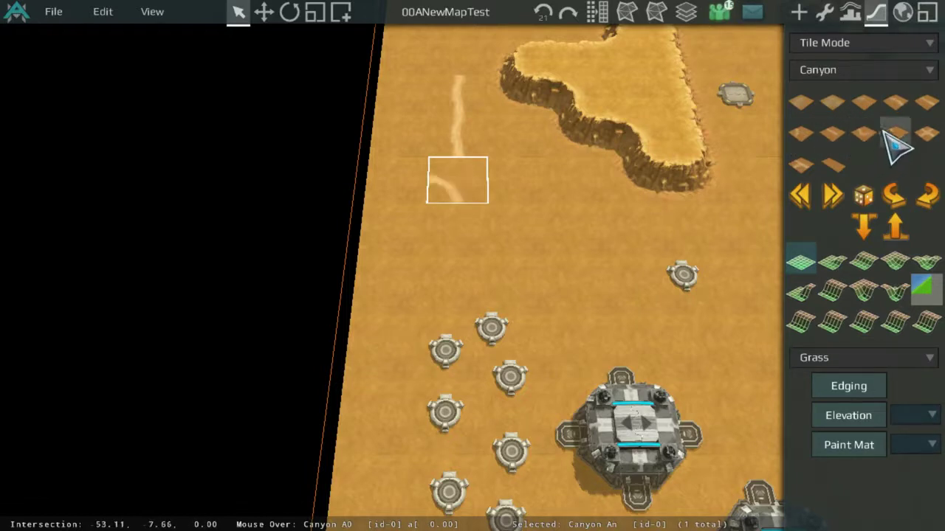
pyautogui.click(543, 186)
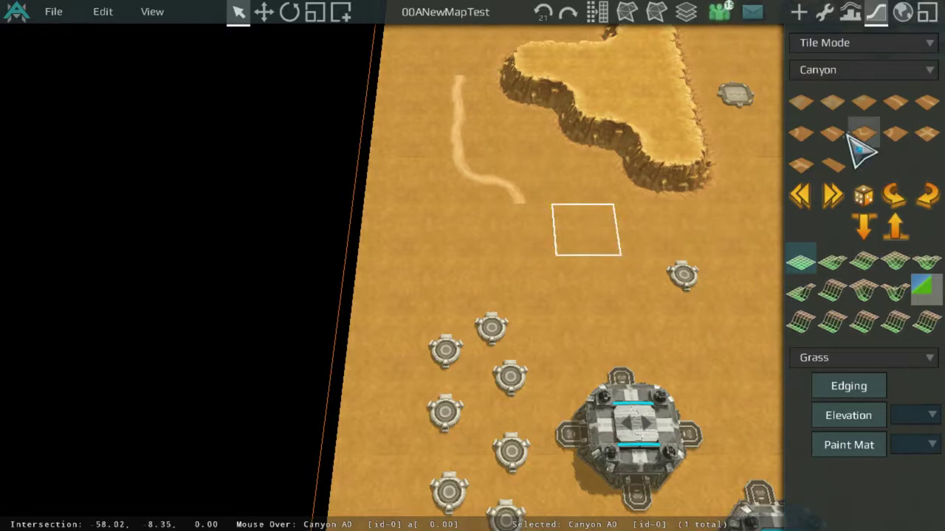
pyautogui.click(531, 225)
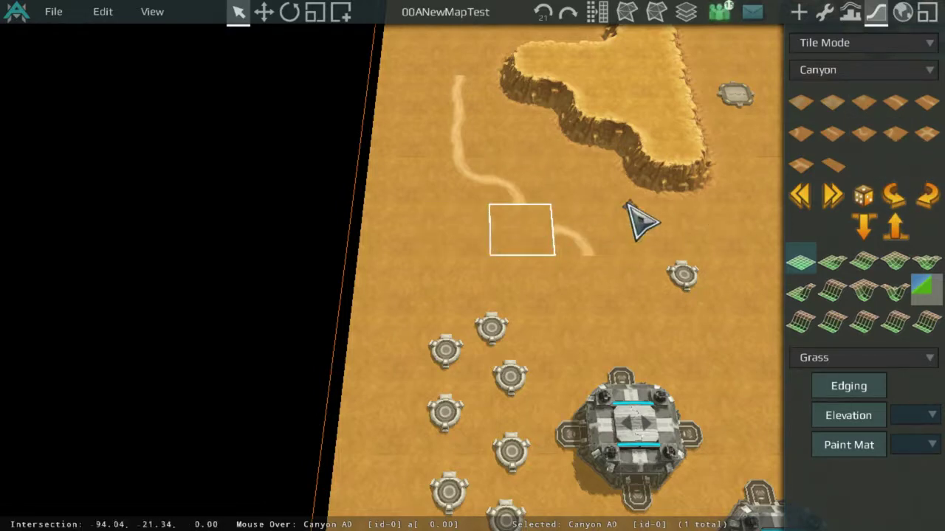
pyautogui.click(891, 198)
pyautogui.click(891, 198)
# Wind the path on toward the northern grey base with further Canyon An curves, up to the lone pad north-east of it.
pyautogui.moveTo(629, 317); pyautogui.dragTo(485, 152, button='middle')
pyautogui.click(485, 152)
pyautogui.scroll(2, 546, 126)
pyautogui.moveTo(564, 122); pyautogui.dragTo(592, 183, button='middle')
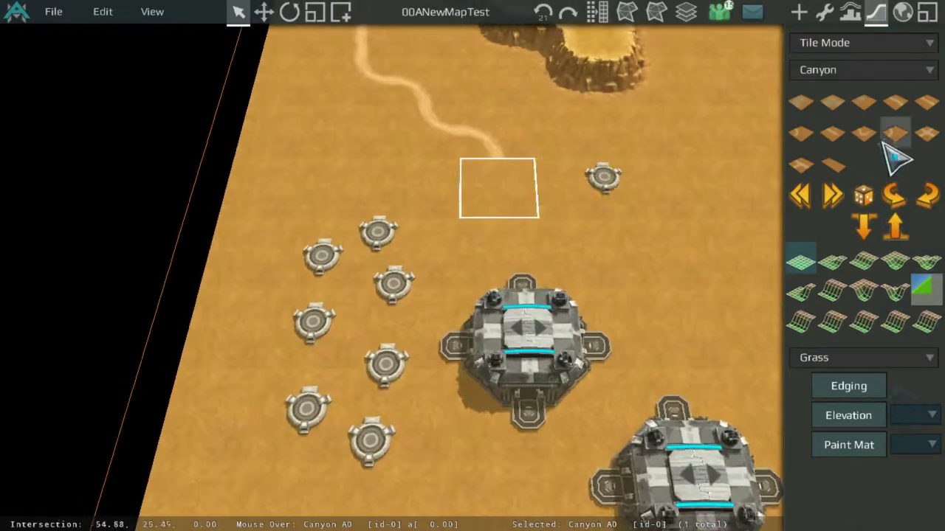
pyautogui.click(576, 189)
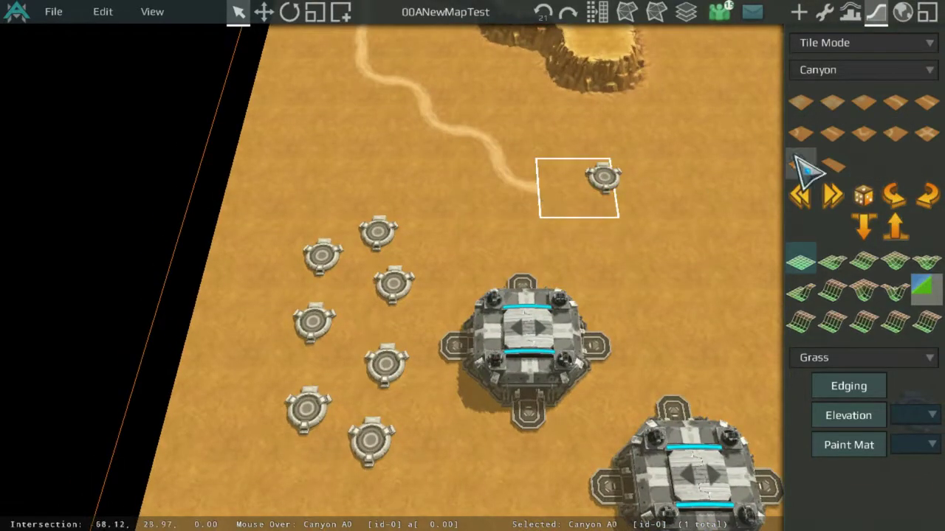
pyautogui.click(897, 135)
# Lead the path south past the lone pad with a rotated Canyon An curve and place another curve on the tile east of it.
pyautogui.click(661, 231)
pyautogui.moveTo(713, 177); pyautogui.dragTo(545, 183, button='middle')
pyautogui.scroll(2, 545, 183)
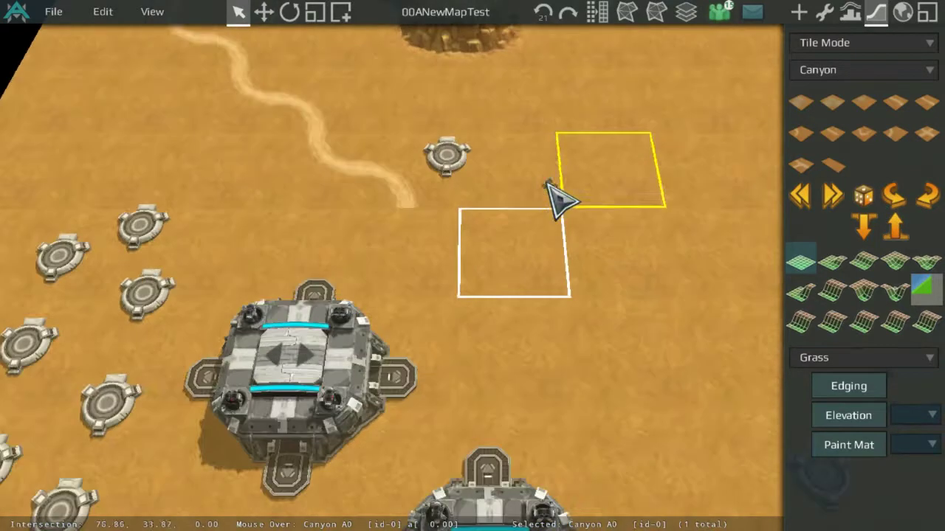
pyautogui.scroll(-2, 447, 268)
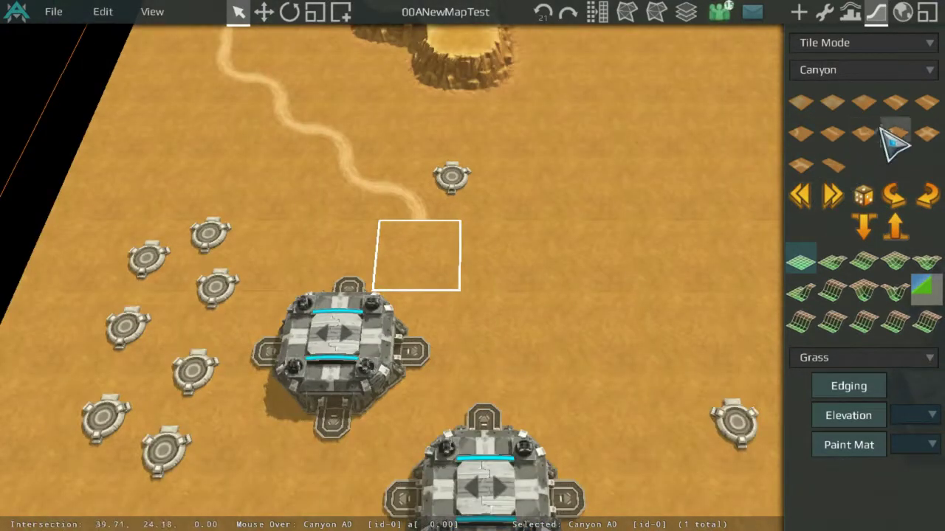
pyautogui.click(894, 198)
pyautogui.click(579, 260)
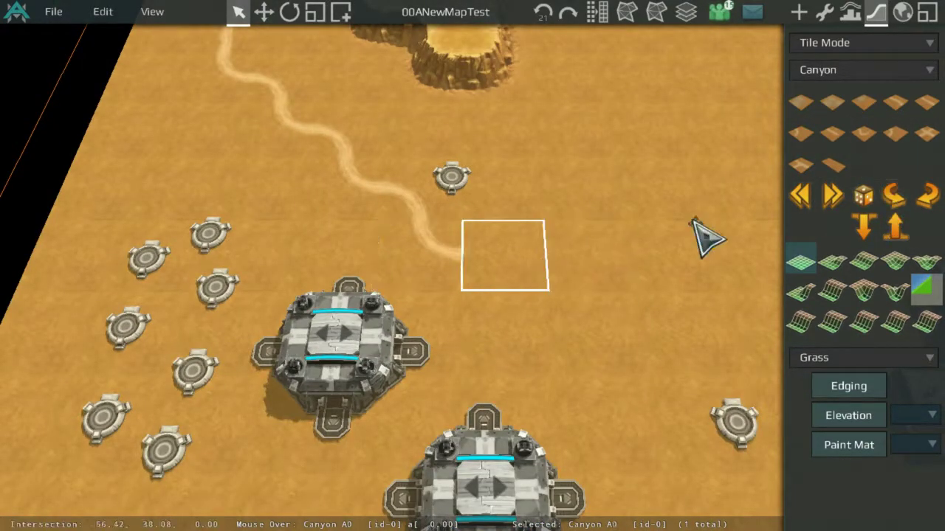
pyautogui.click(915, 135)
# Add a rotated Canyon An curve east of the northern grey base and an unrotated one on the adjacent eastern tile.
pyautogui.moveTo(527, 295); pyautogui.dragTo(575, 225, button='middle')
pyautogui.scroll(-3, 516, 196)
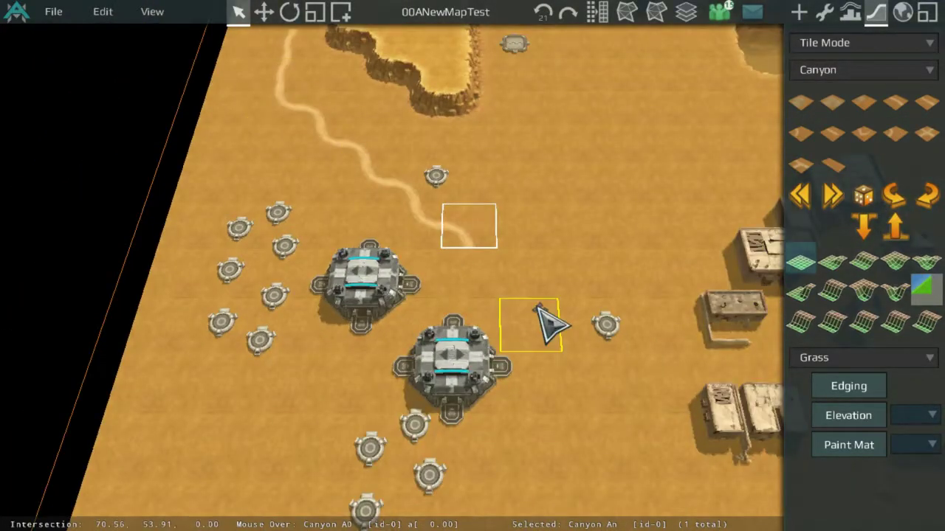
pyautogui.scroll(3, 546, 321)
pyautogui.scroll(2, 480, 185)
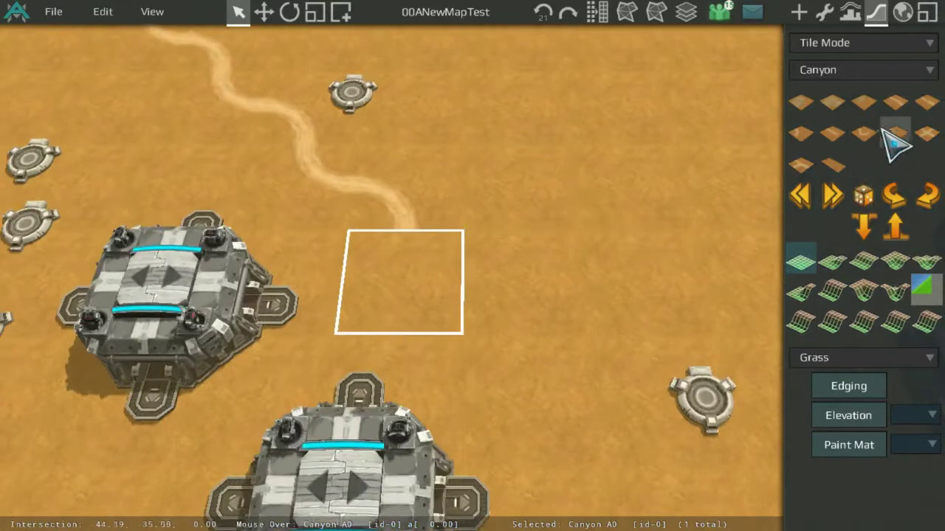
pyautogui.click(889, 132)
pyautogui.doubleClick(885, 202)
pyautogui.click(545, 325)
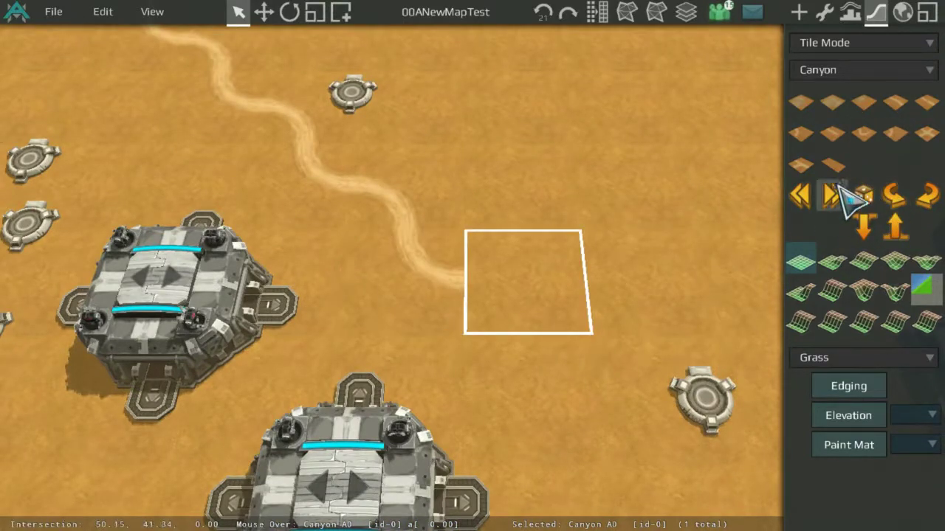
pyautogui.click(902, 127)
# Turn the path east with one more rotated Canyon An curve and try Canyon Ah on the tile following it.
pyautogui.click(608, 372)
pyautogui.click(526, 358)
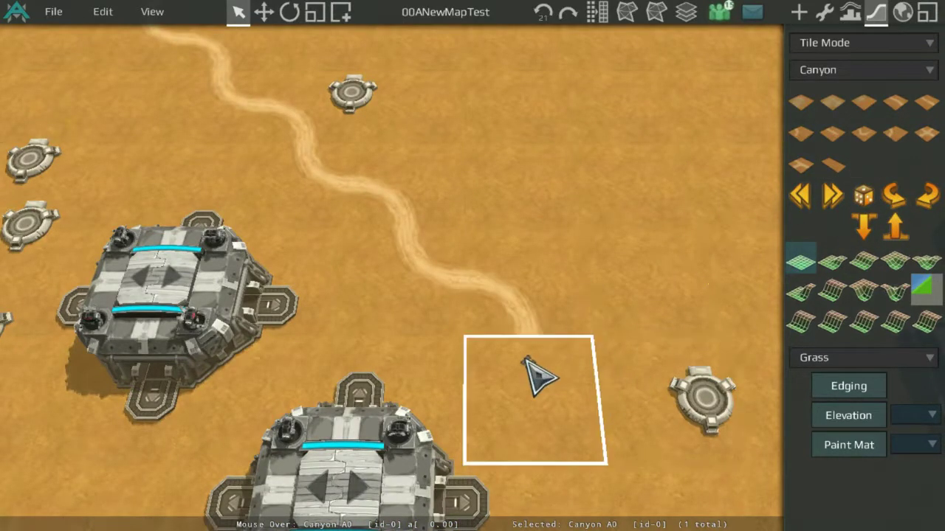
pyautogui.scroll(-4, 527, 359)
pyautogui.click(496, 285)
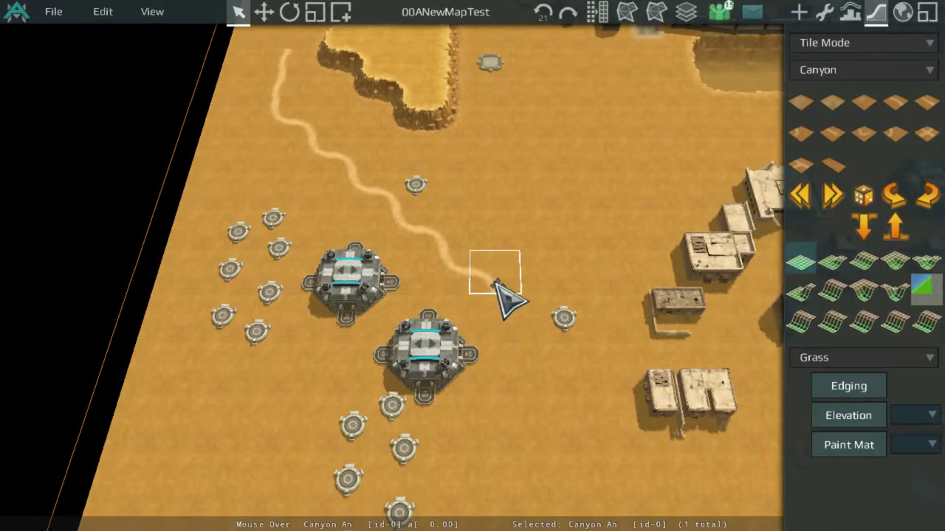
pyautogui.scroll(-3, 514, 195)
pyautogui.scroll(4, 651, 228)
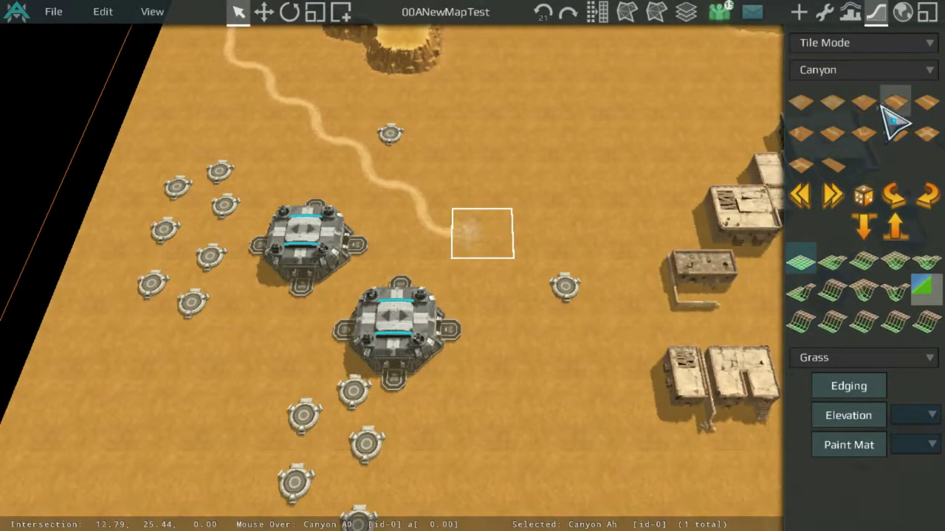
# Try the Canyon Ap T-junction in different rotations on the tile at the path's eastern end.
pyautogui.click(816, 143)
pyautogui.scroll(3, 712, 193)
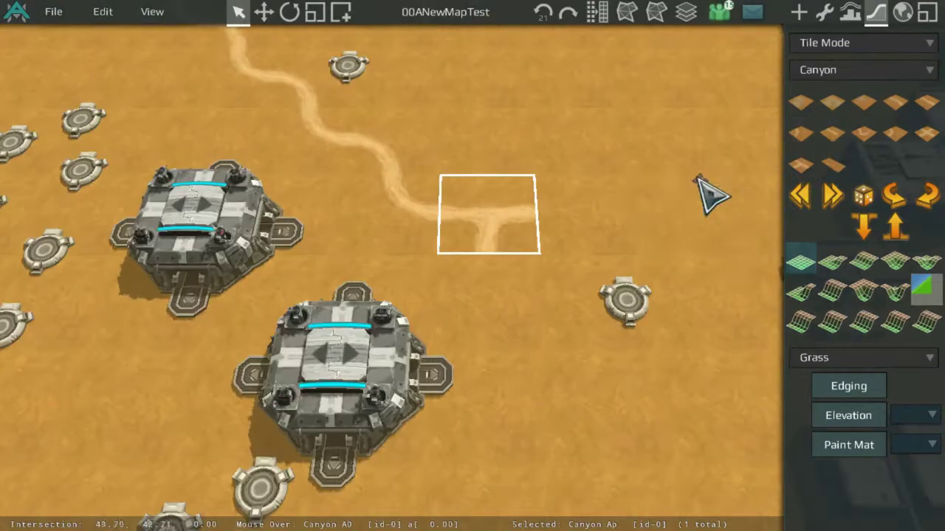
pyautogui.click(889, 192)
pyautogui.scroll(-5, 593, 298)
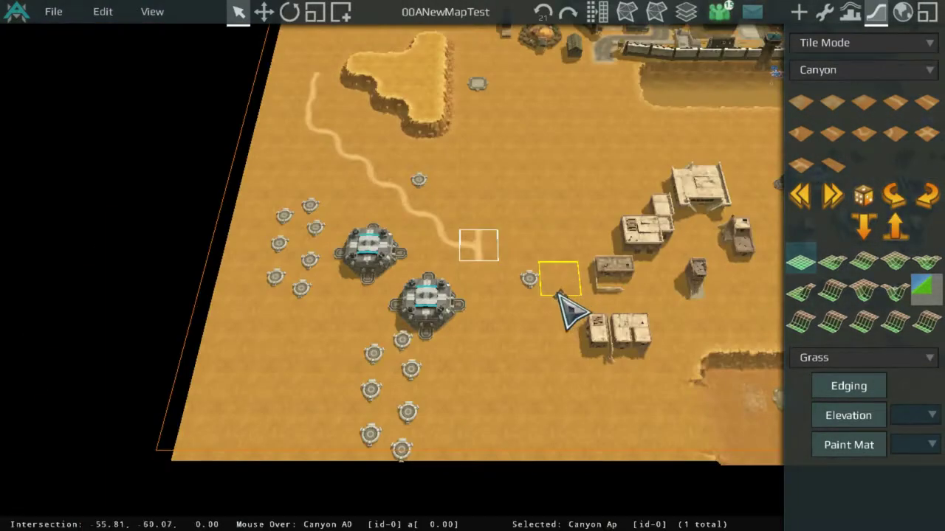
pyautogui.scroll(3, 506, 211)
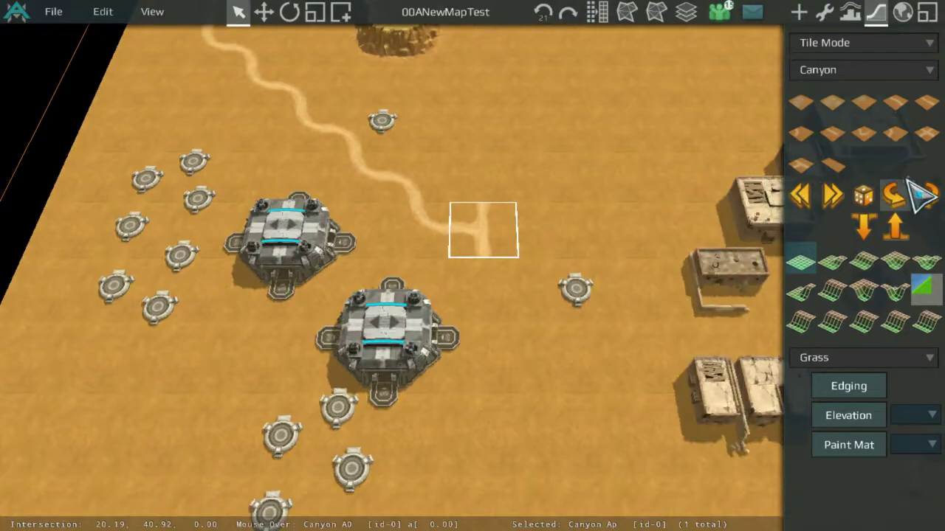
pyautogui.click(527, 223)
pyautogui.scroll(-4, 526, 223)
pyautogui.moveTo(510, 222); pyautogui.dragTo(493, 287, button='middle')
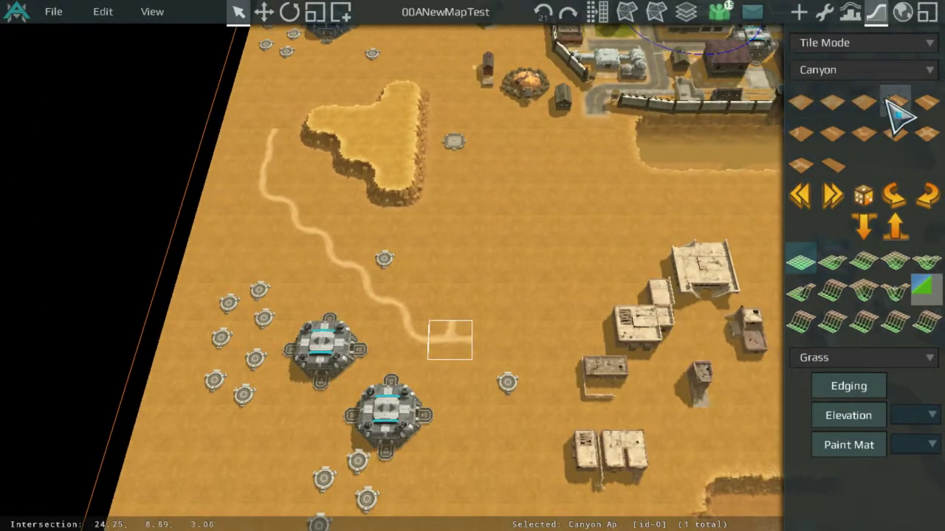
# Replace the T-junction with a straight path tile and place Canyon Ap on the next tile east.
pyautogui.scroll(3, 500, 366)
pyautogui.click(500, 367)
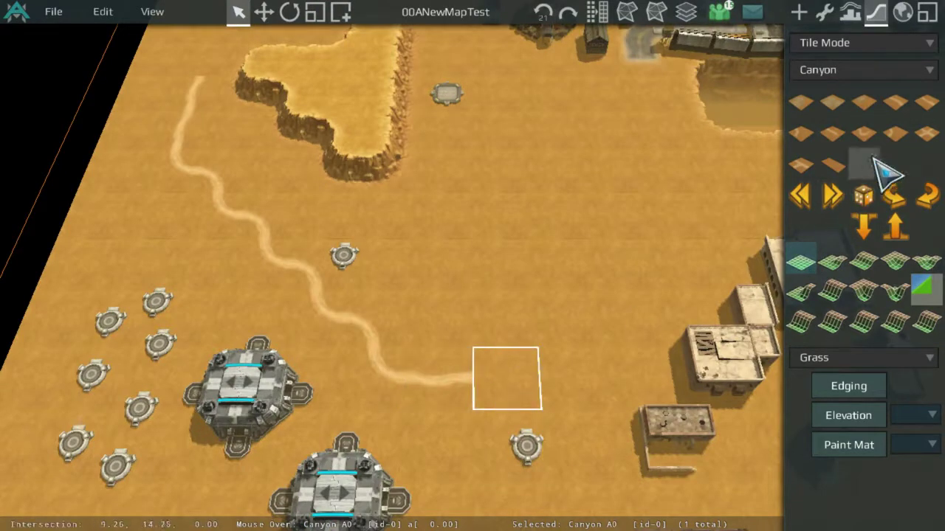
pyautogui.click(809, 158)
pyautogui.scroll(-3, 342, 228)
pyautogui.moveTo(341, 228); pyautogui.dragTo(358, 400, button='middle')
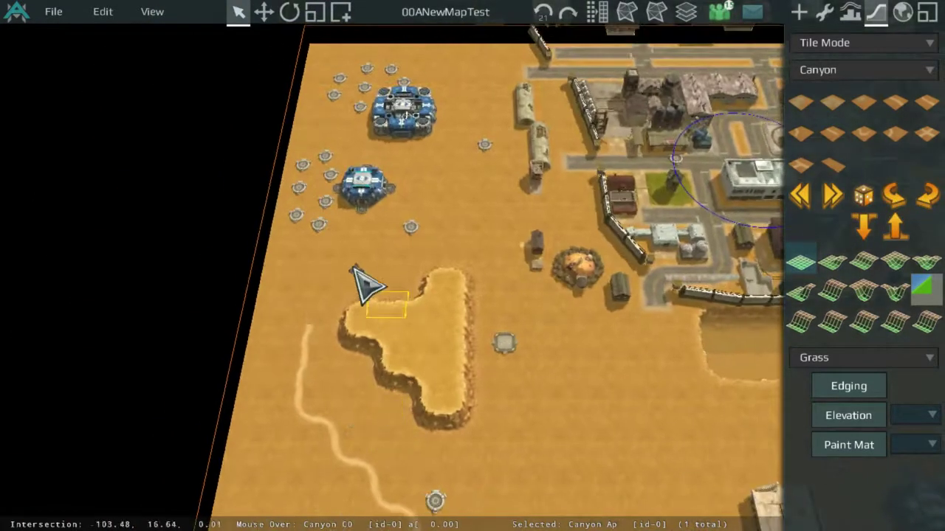
pyautogui.scroll(2, 526, 231)
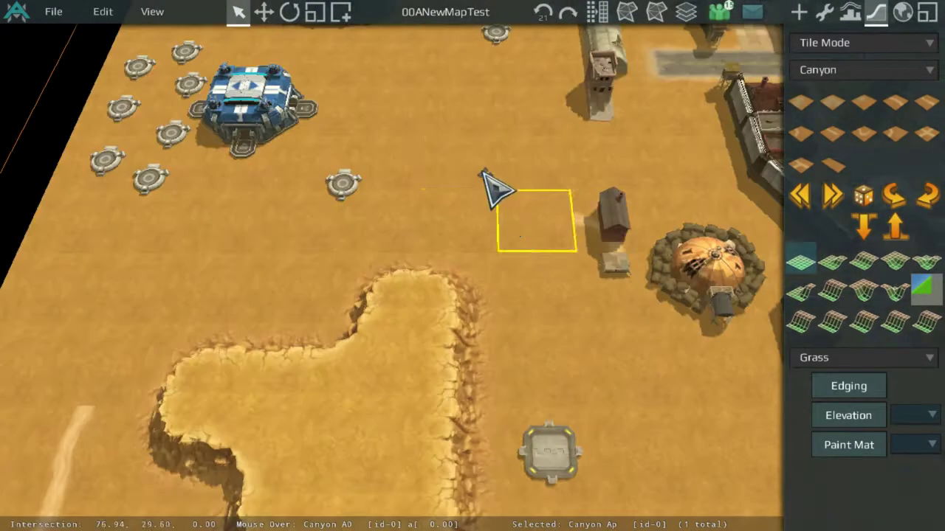
# Start a second dirt path south of the small red house with a straight path tile running north to south.
pyautogui.click(617, 303)
pyautogui.scroll(4, 702, 178)
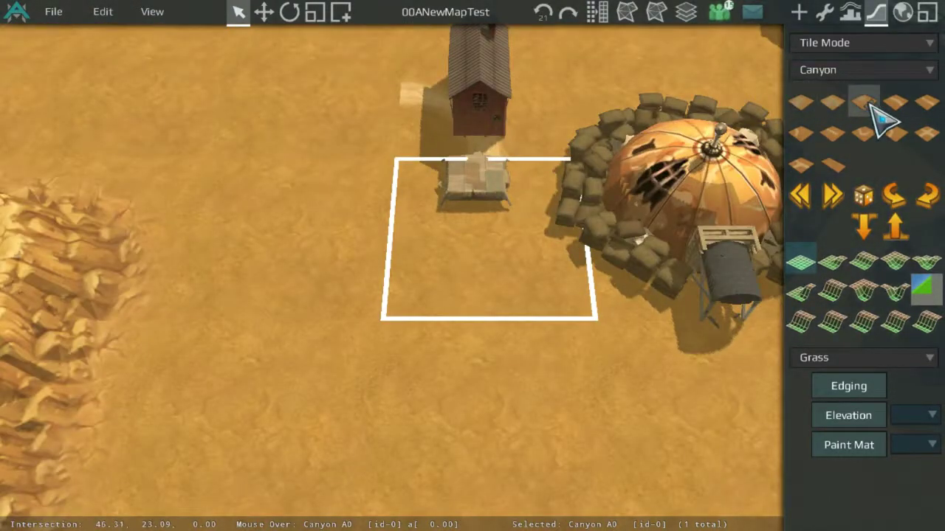
pyautogui.click(868, 103)
pyautogui.click(906, 186)
pyautogui.click(550, 380)
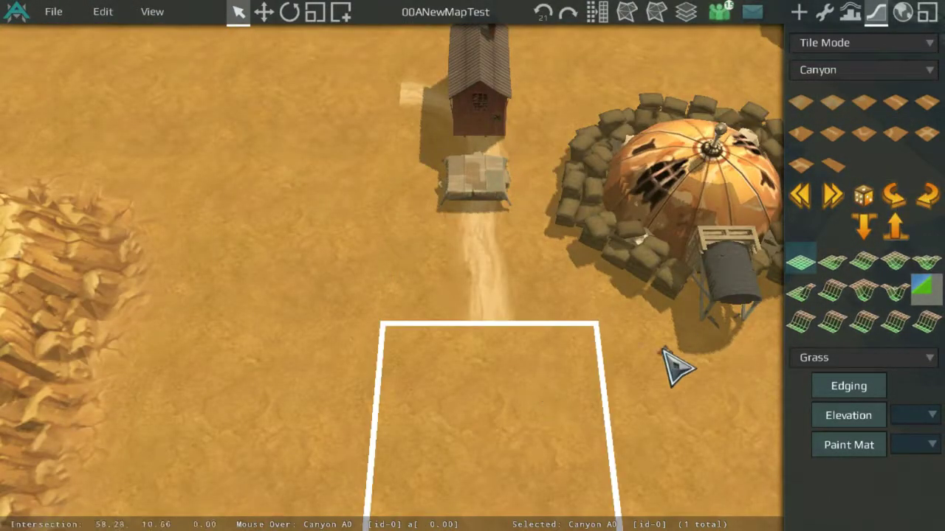
# Bend the second path south-east below the orange dome with two Canyon An curves, rotating the first to meet the straight piece.
pyautogui.scroll(-5, 658, 346)
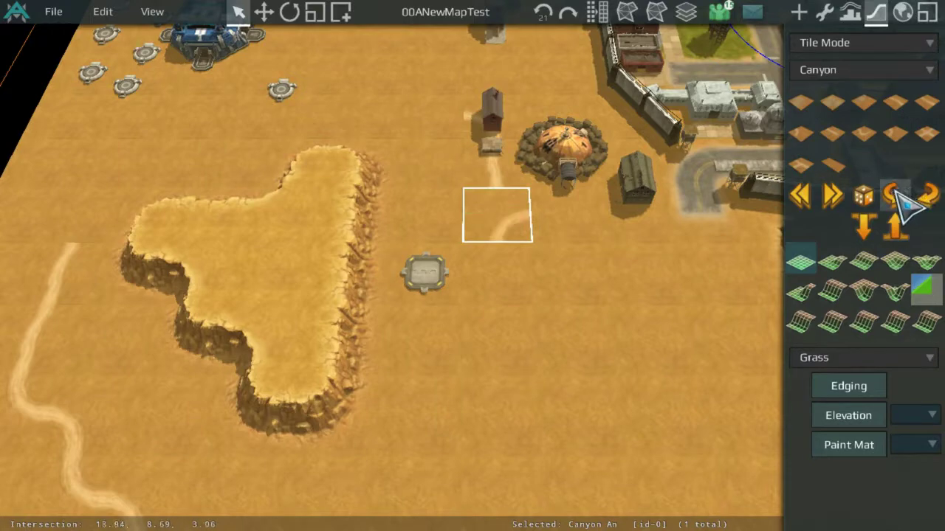
pyautogui.click(895, 192)
pyautogui.scroll(2, 579, 228)
pyautogui.click(573, 225)
pyautogui.click(868, 132)
pyautogui.click(887, 132)
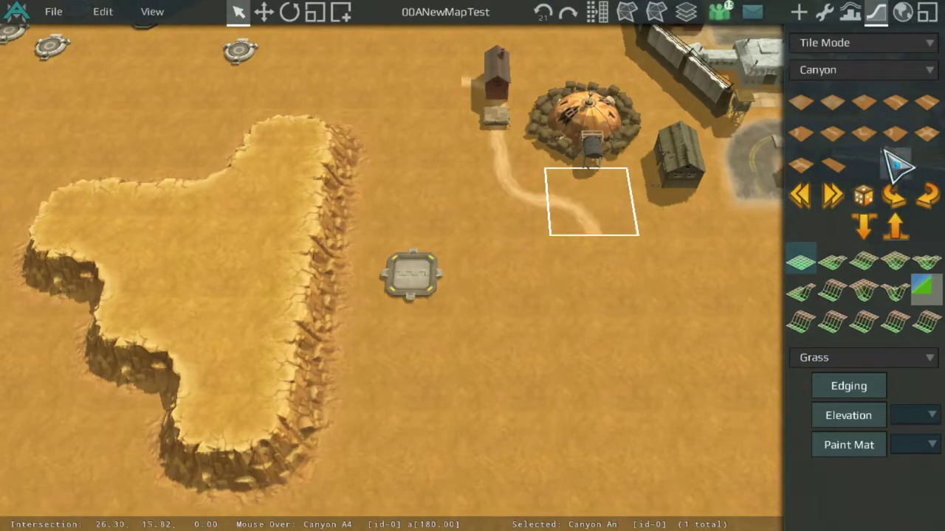
# Continue the second path one tile south with a Canyon Ai straight tile, rotating it toward the curve's end.
pyautogui.click(599, 287)
pyautogui.scroll(-5, 475, 105)
pyautogui.scroll(3, 685, 235)
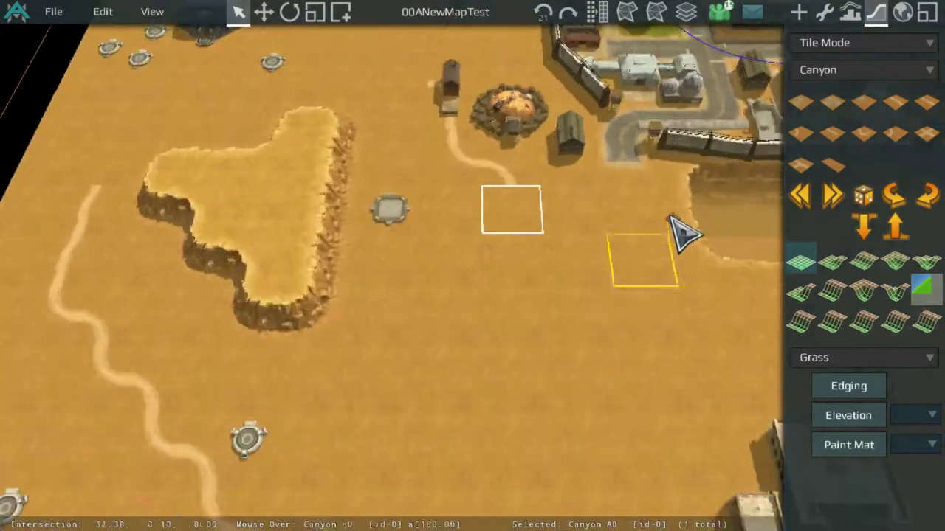
pyautogui.click(892, 98)
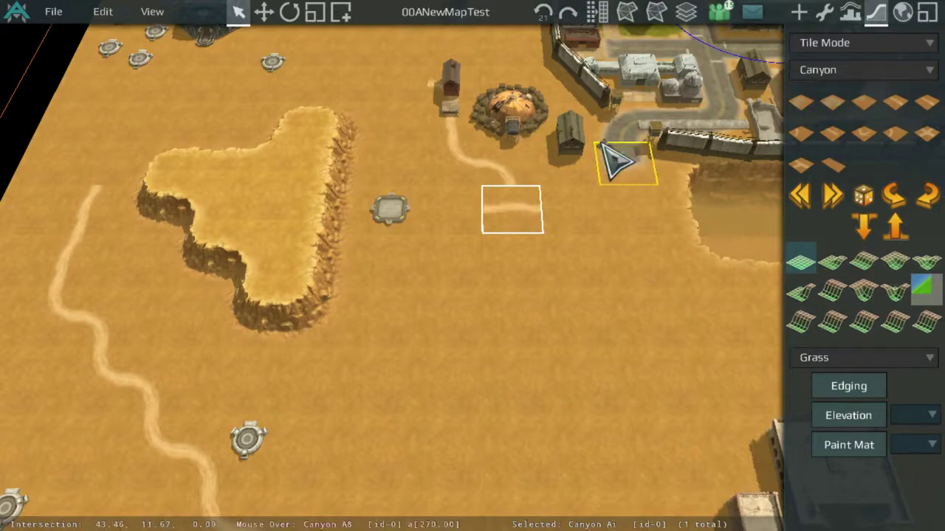
pyautogui.click(895, 186)
pyautogui.scroll(3, 626, 425)
pyautogui.scroll(-5, 455, 295)
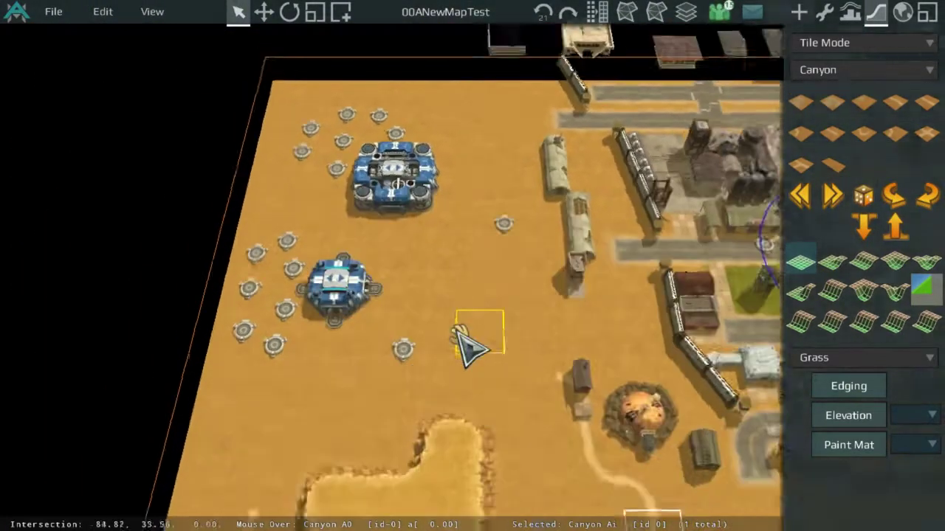
pyautogui.scroll(2, 340, 152)
pyautogui.scroll(-2, 583, 317)
pyautogui.scroll(3, 417, 143)
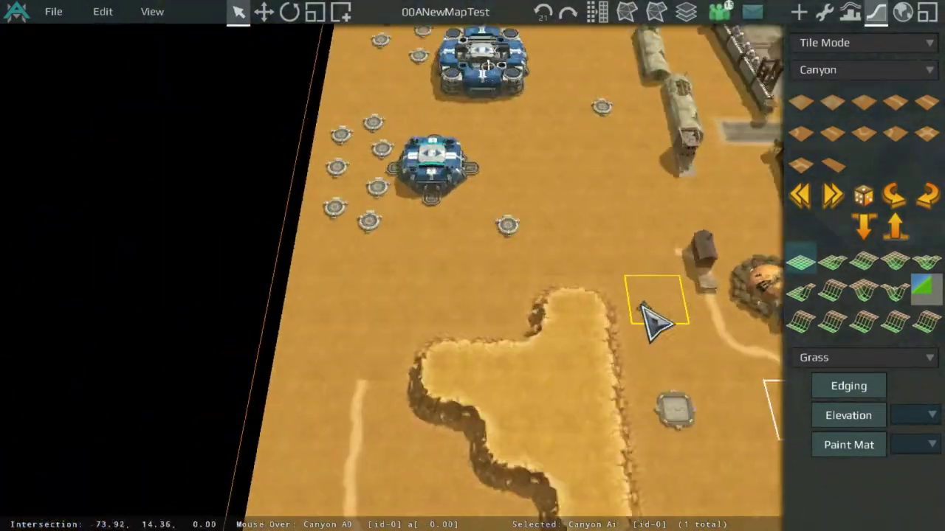
# Survey the map between the blue base, the town and the first dirt path for where the second path should run.
pyautogui.scroll(-2, 539, 141)
pyautogui.scroll(4, 509, 280)
pyautogui.scroll(3, 532, 170)
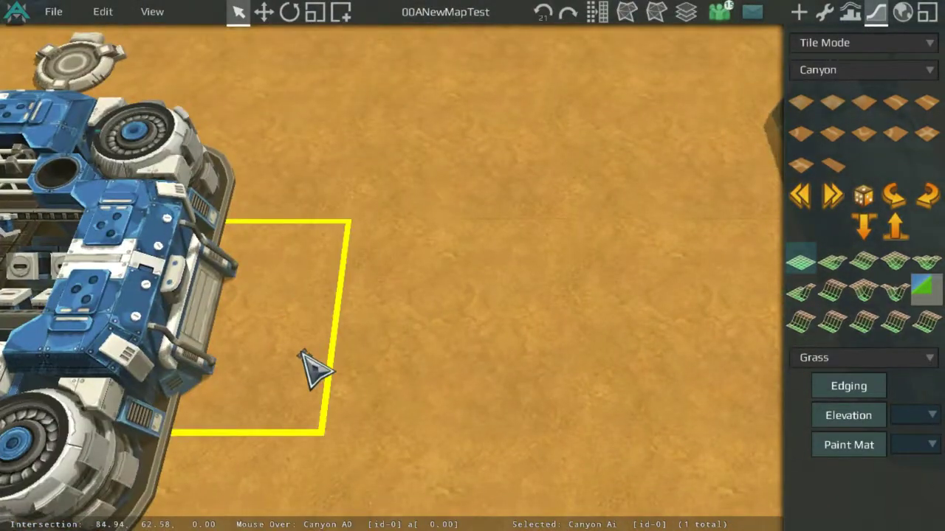
pyautogui.scroll(-4, 314, 369)
pyautogui.scroll(3, 462, 111)
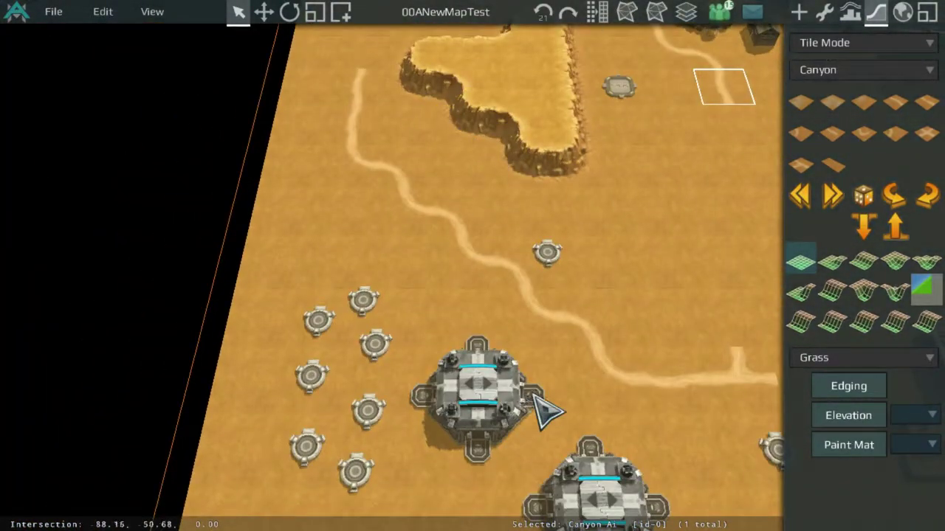
pyautogui.scroll(-3, 614, 200)
pyautogui.scroll(3, 727, 156)
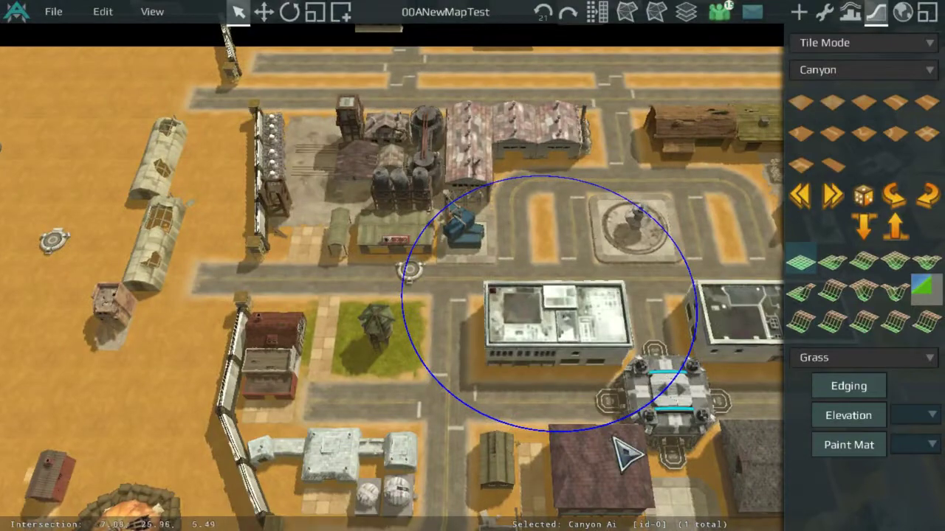
pyautogui.moveTo(72, 299); pyautogui.dragTo(503, 135, button='middle')
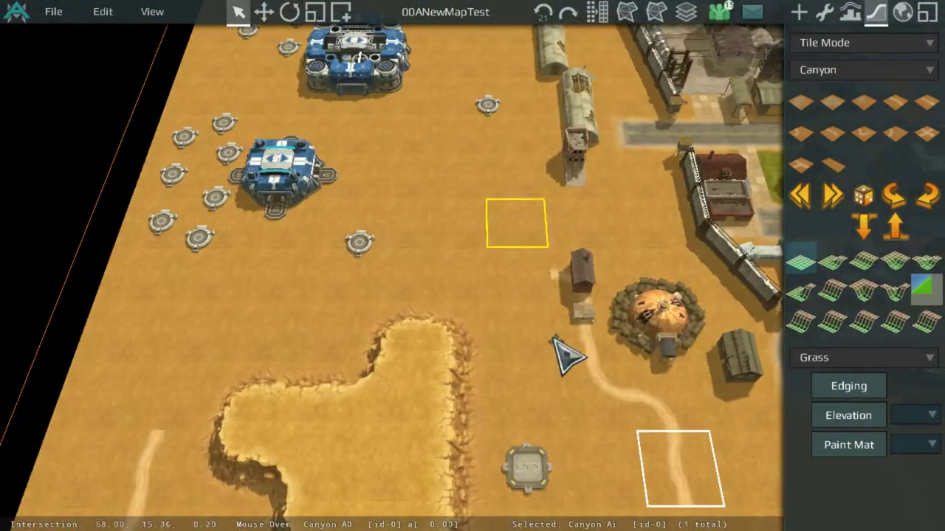
pyautogui.moveTo(567, 358); pyautogui.dragTo(338, 154, button='middle')
pyautogui.moveTo(484, 267); pyautogui.dragTo(663, 155, button='middle')
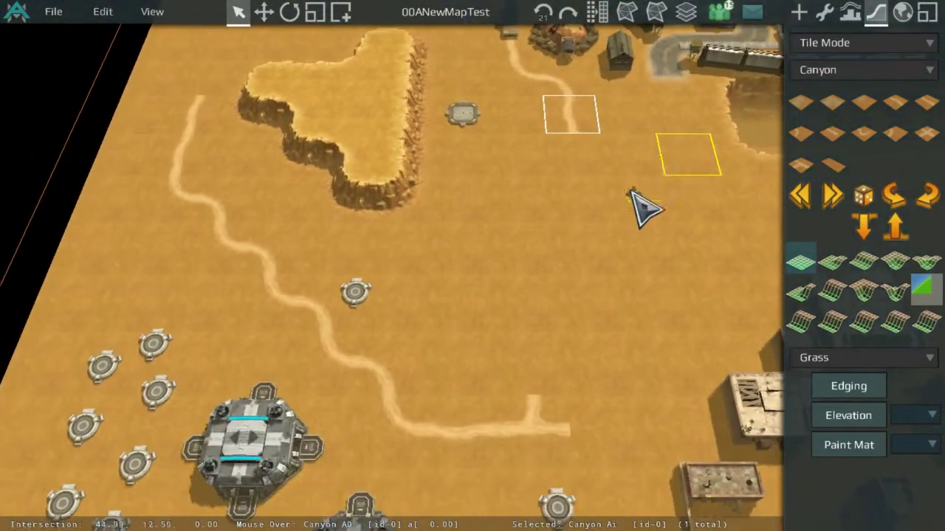
pyautogui.moveTo(436, 295); pyautogui.dragTo(636, 52, button='middle')
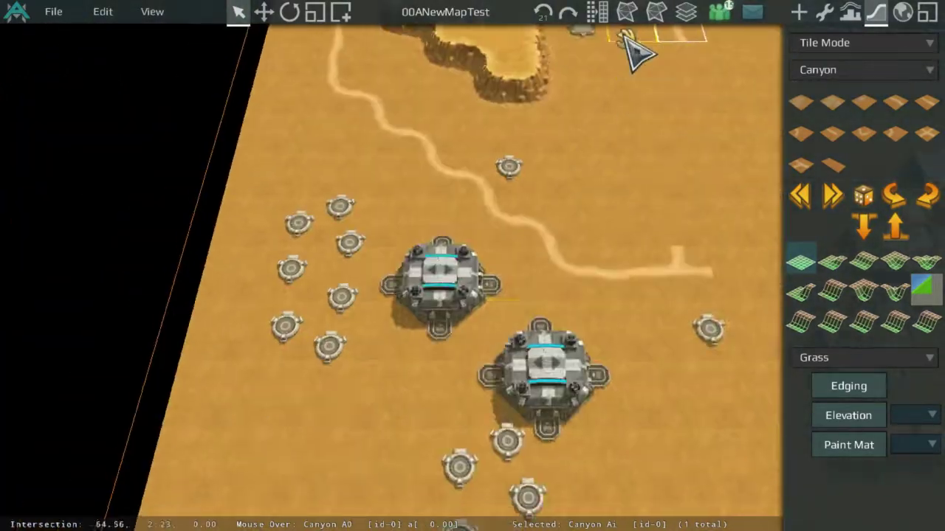
pyautogui.moveTo(565, 225); pyautogui.dragTo(569, 258, button='middle')
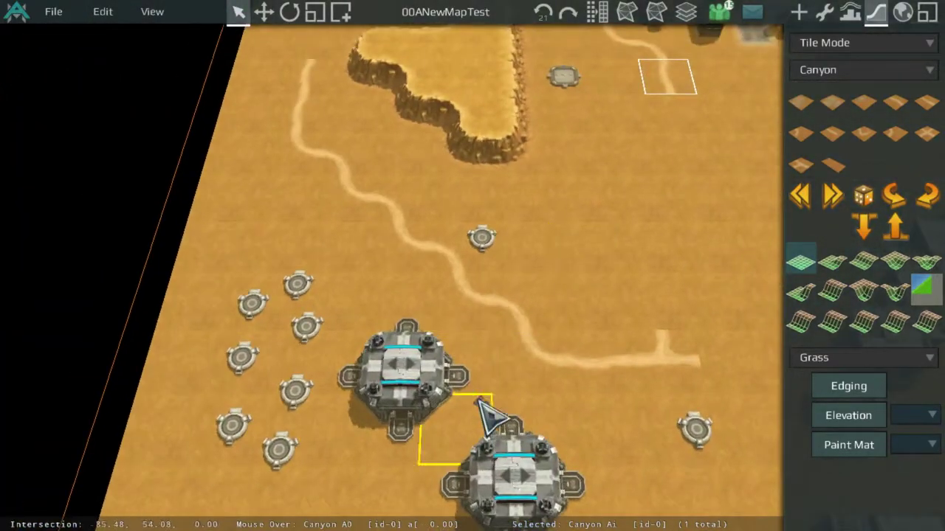
# Try a rotated Canyon An curve and a Canyon Ai straight on the tile south of the second path's end.
pyautogui.moveTo(481, 415); pyautogui.dragTo(605, 253, button='middle')
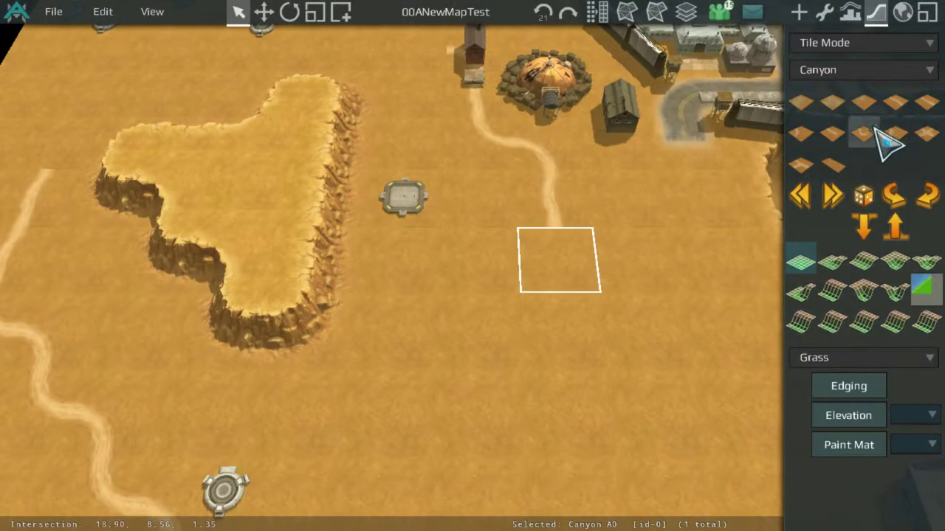
pyautogui.click(902, 200)
pyautogui.click(902, 200)
pyautogui.scroll(-5, 707, 228)
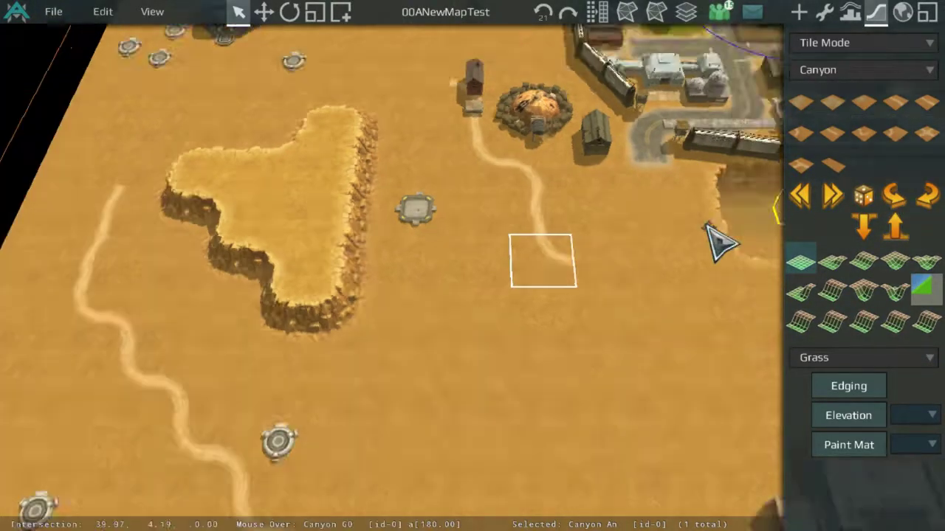
pyautogui.moveTo(706, 228); pyautogui.dragTo(502, 183, button='middle')
pyautogui.scroll(2, 402, 210)
pyautogui.moveTo(402, 210); pyautogui.dragTo(808, 183, button='middle')
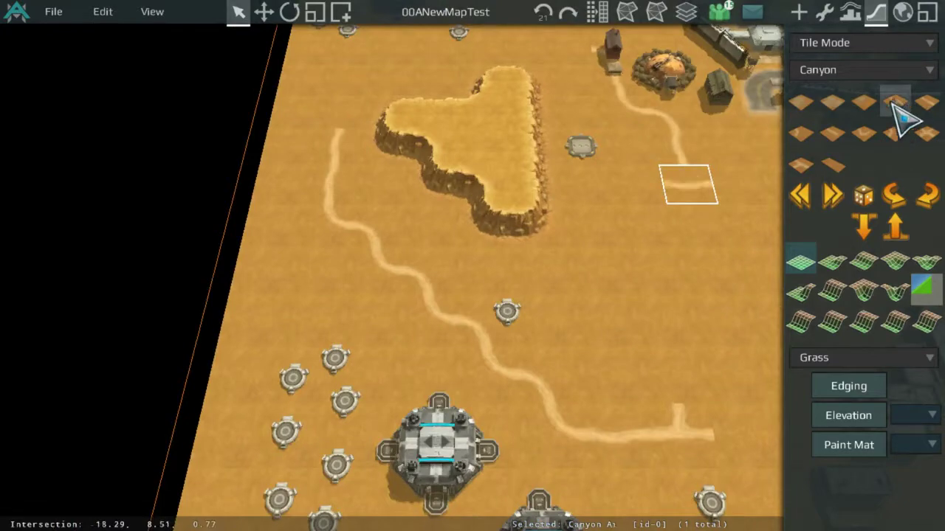
pyautogui.moveTo(768, 207); pyautogui.dragTo(509, 177, button='middle')
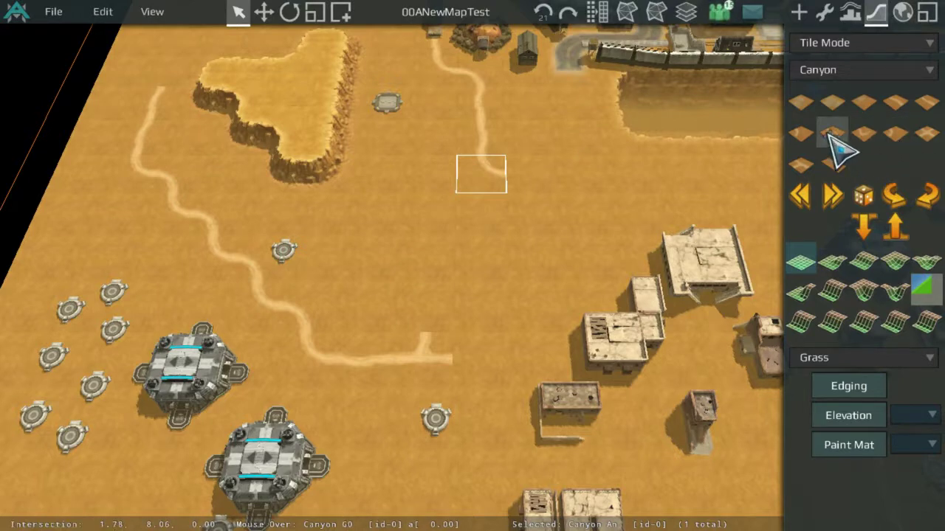
# End the second path in a Canyon Ap T-junction, with a curve bending south on each of its east and west sides.
pyautogui.click(804, 164)
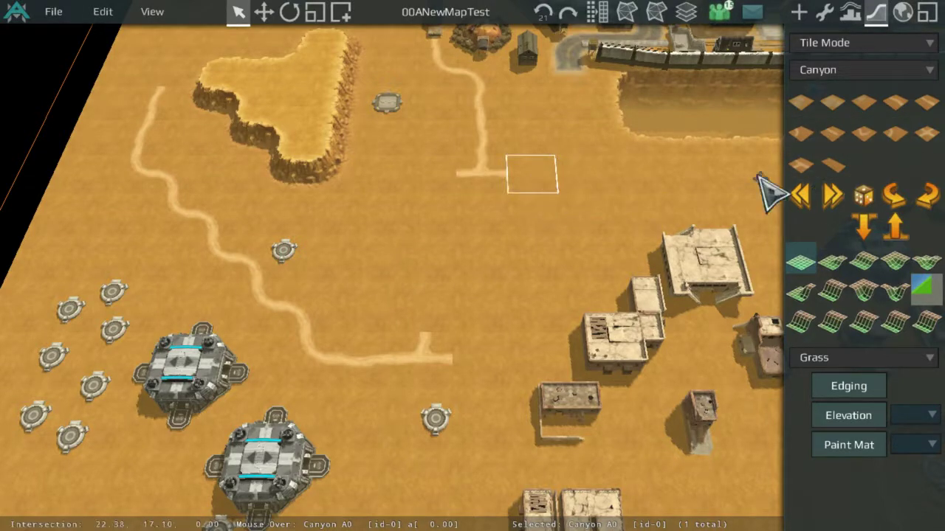
pyautogui.click(896, 135)
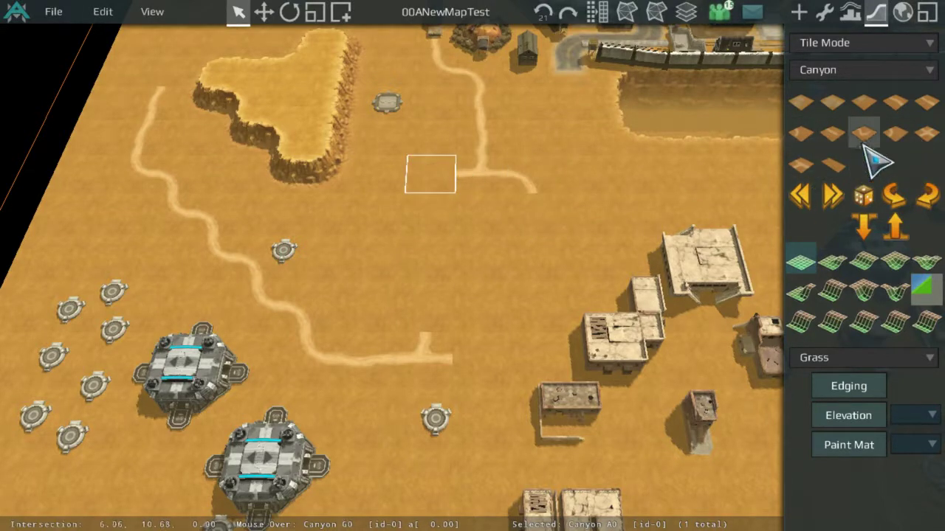
pyautogui.click(865, 140)
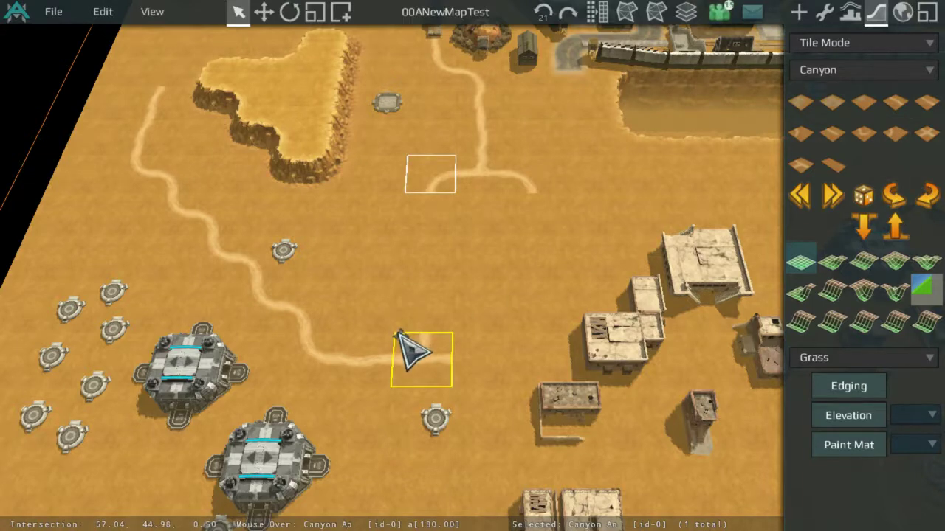
# Shift the first path's T-junction one tile west with Canyon Ap, replacing the old junction with a straight path tile.
pyautogui.click(411, 351)
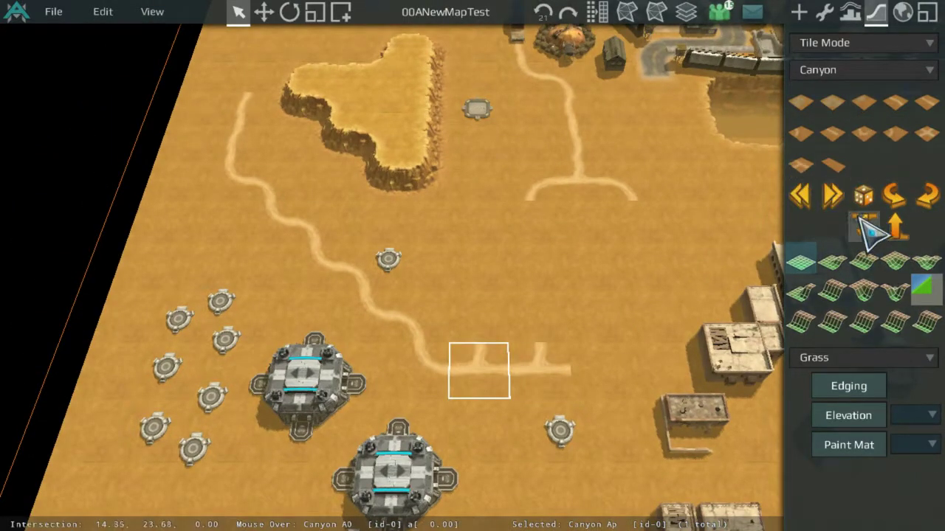
pyautogui.click(889, 107)
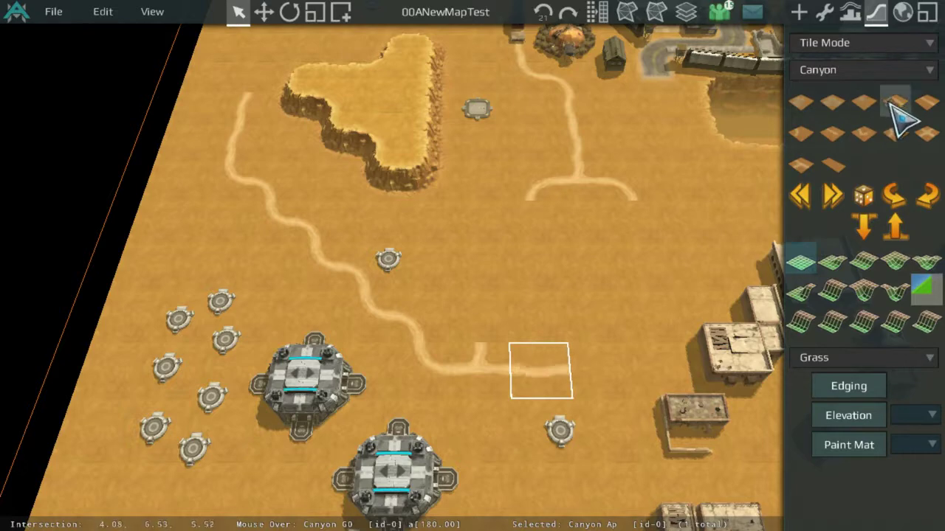
# Place a Canyon An curve two tiles north of the first path's T-junction, rotated to link south and east.
pyautogui.scroll(2, 528, 255)
pyautogui.click(465, 274)
pyautogui.click(889, 141)
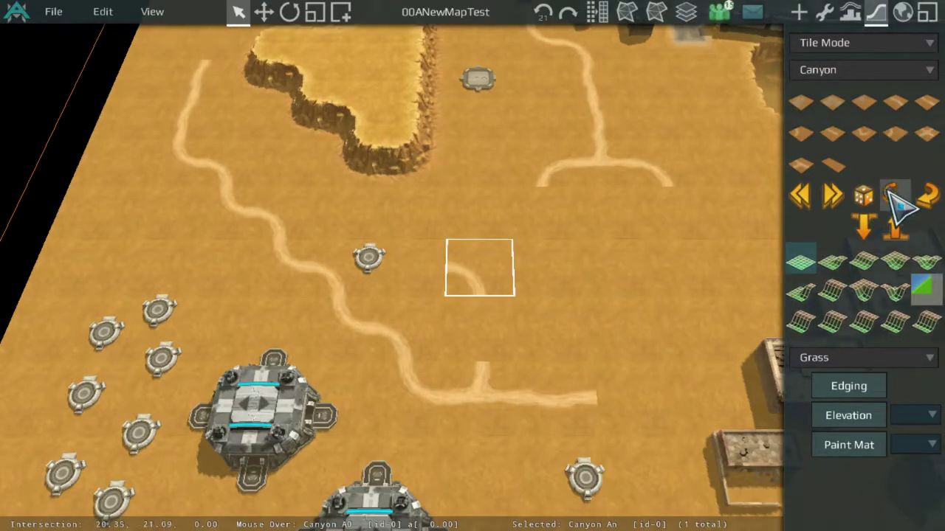
pyautogui.click(895, 190)
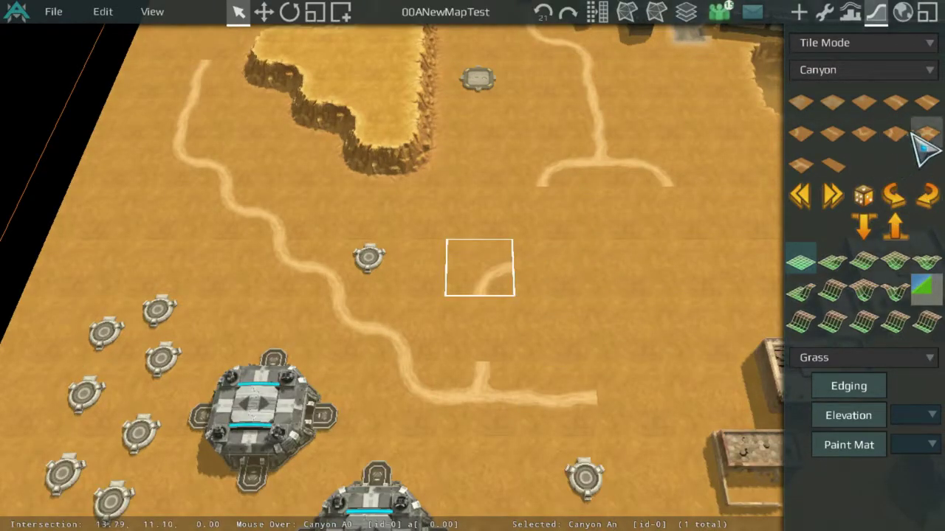
# Extend the connecting path with a curve turning north one tile east and a Canyon Ai straight up to the upper junction's west arm.
pyautogui.click(618, 267)
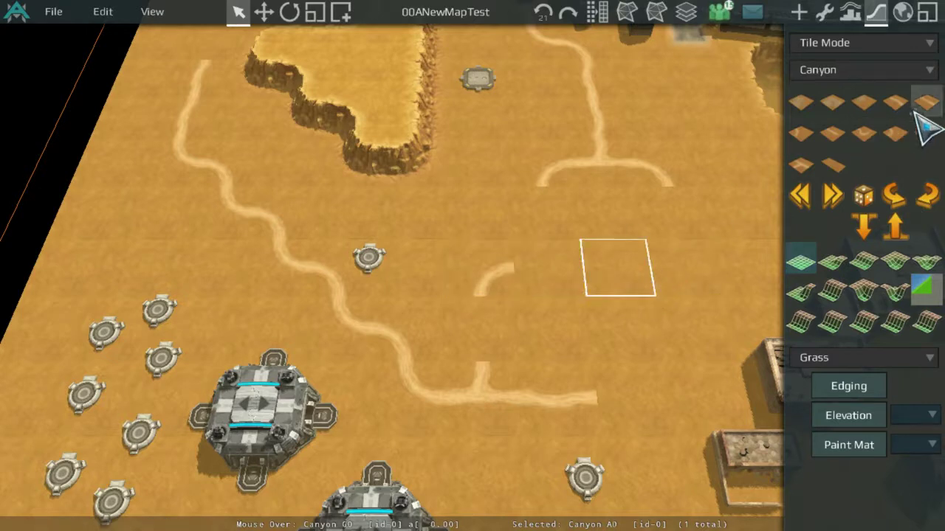
pyautogui.click(895, 132)
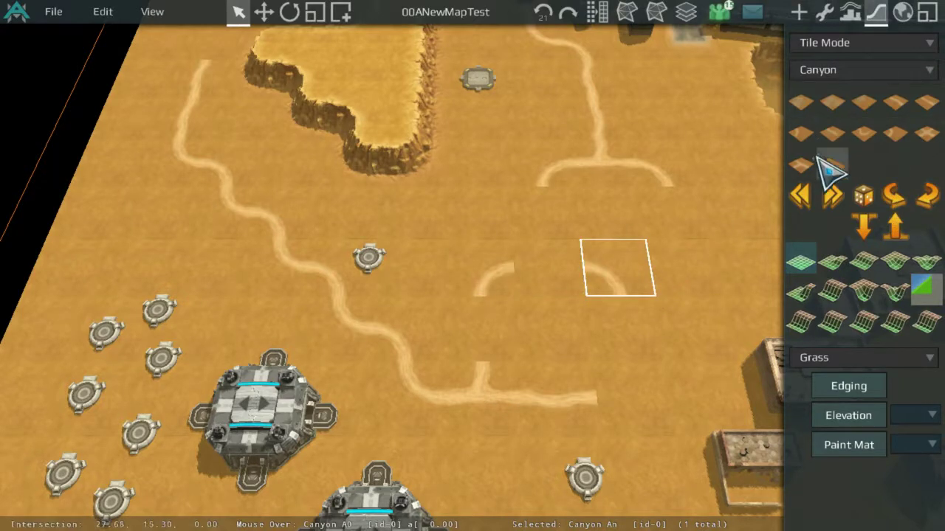
pyautogui.click(802, 194)
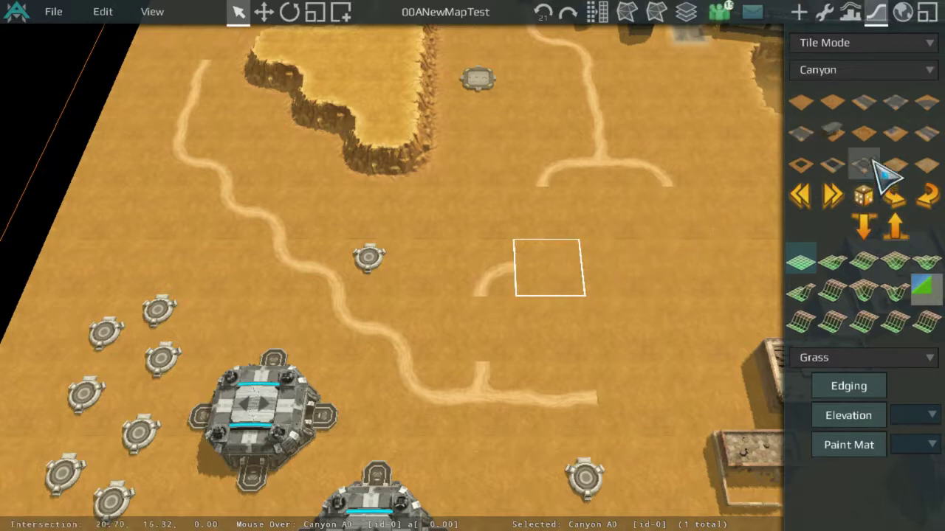
pyautogui.click(838, 193)
pyautogui.click(802, 196)
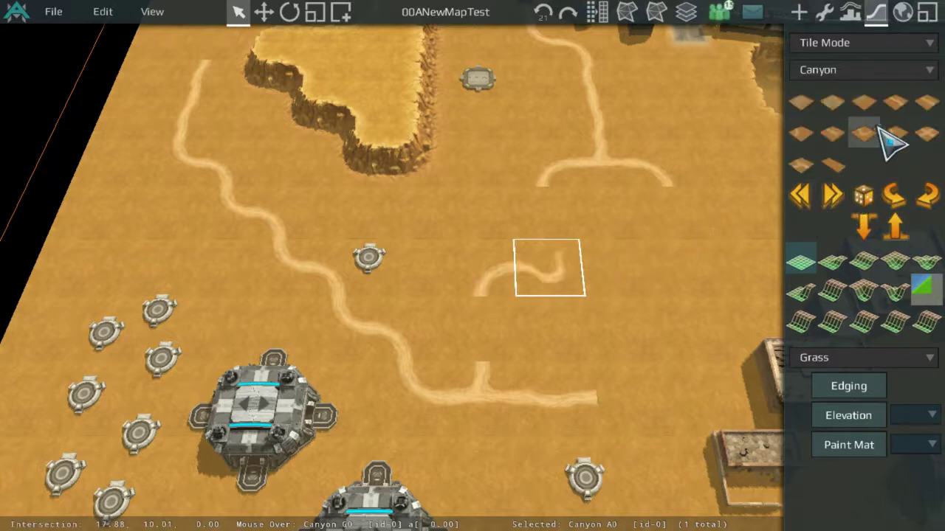
pyautogui.click(574, 228)
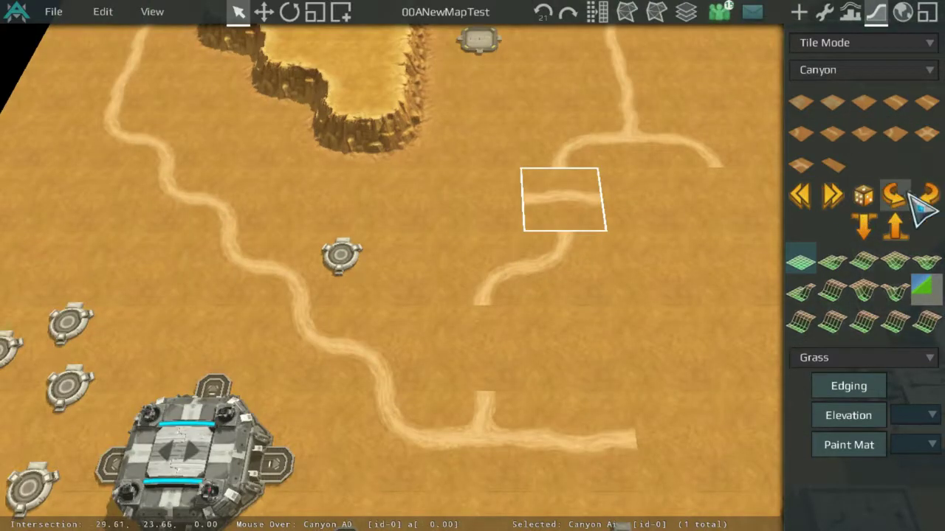
# Fill the gap above the first path's T-junction with a Canyon Ai straight tile, rotated to run north to south.
pyautogui.click(483, 347)
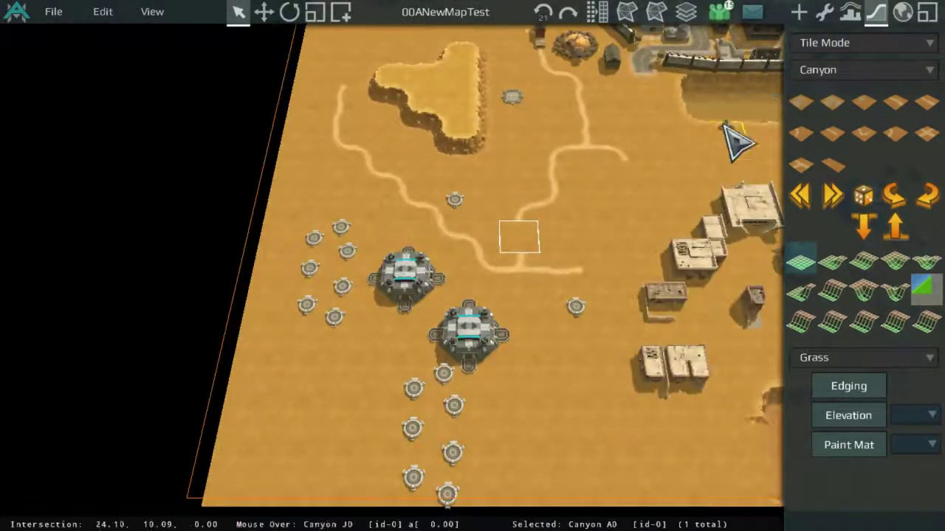
pyautogui.scroll(3, 731, 147)
pyautogui.click(883, 101)
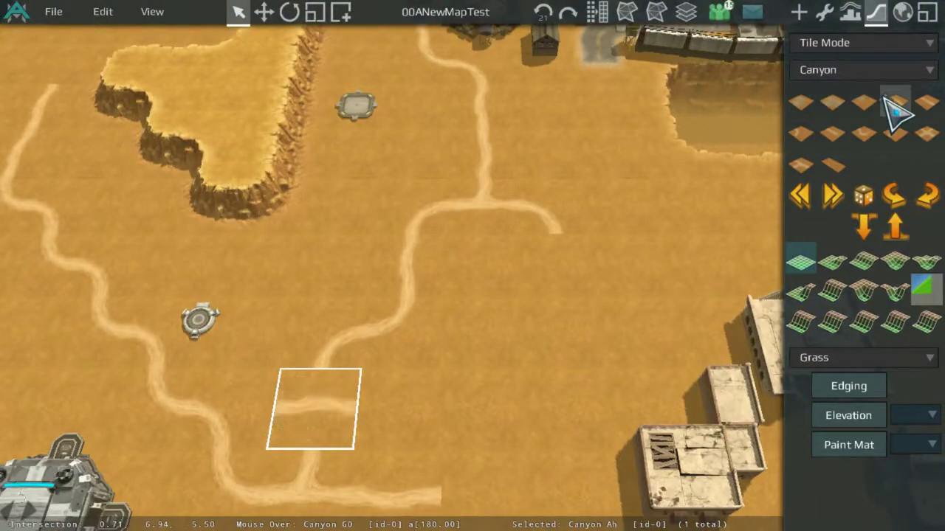
pyautogui.click(894, 198)
# Place a Canyon Ap T-junction on the tile east of the first path's end, rotated so its arms run north and south.
pyautogui.scroll(-4, 638, 237)
pyautogui.scroll(4, 509, 188)
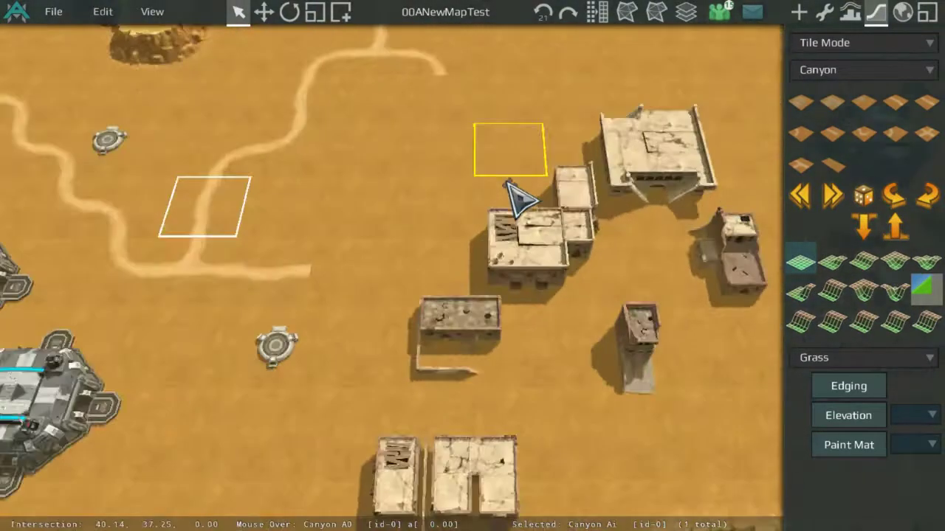
pyautogui.moveTo(406, 206); pyautogui.dragTo(624, 345, button='middle')
pyautogui.click(576, 391)
pyautogui.moveTo(575, 388); pyautogui.dragTo(329, 123, button='middle')
pyautogui.scroll(2, 413, 262)
pyautogui.moveTo(462, 139); pyautogui.dragTo(495, 395, button='middle')
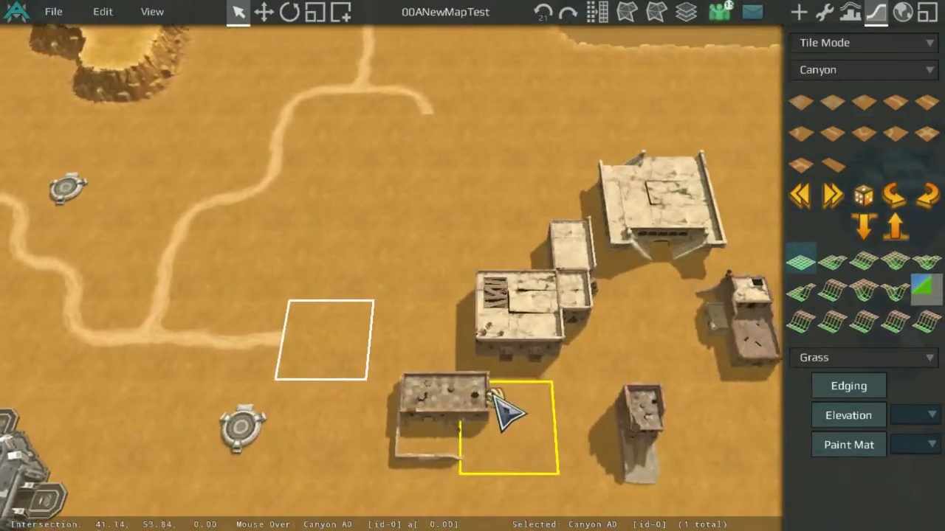
pyautogui.moveTo(436, 233); pyautogui.dragTo(640, 208, button='middle')
pyautogui.scroll(-2, 647, 217)
pyautogui.click(801, 165)
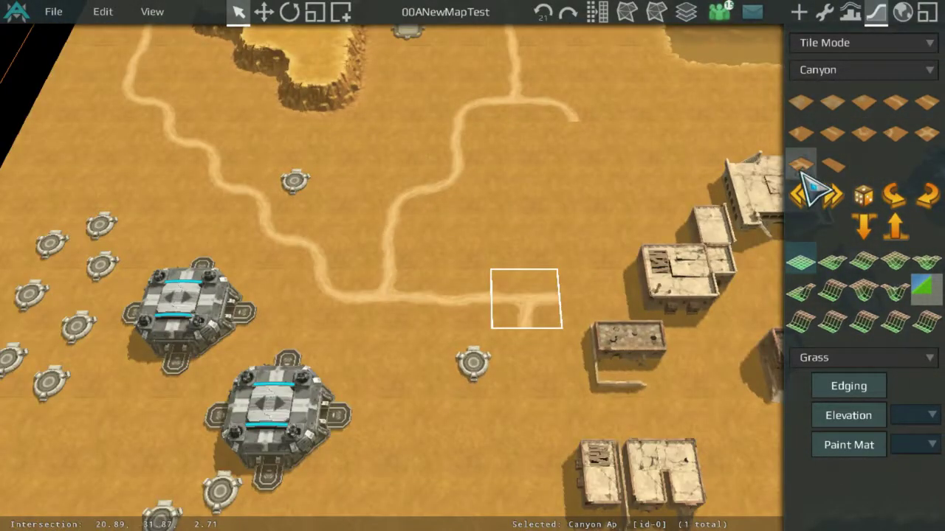
# Place a Canyon Ai straight on the tile south of the new T-junction, rotated to run north to south.
pyautogui.click(490, 373)
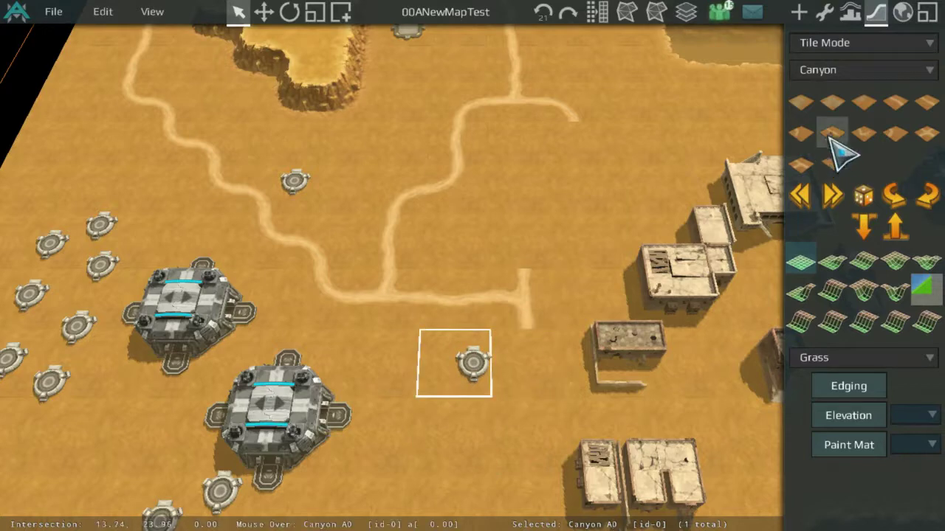
pyautogui.click(567, 344)
pyautogui.click(550, 357)
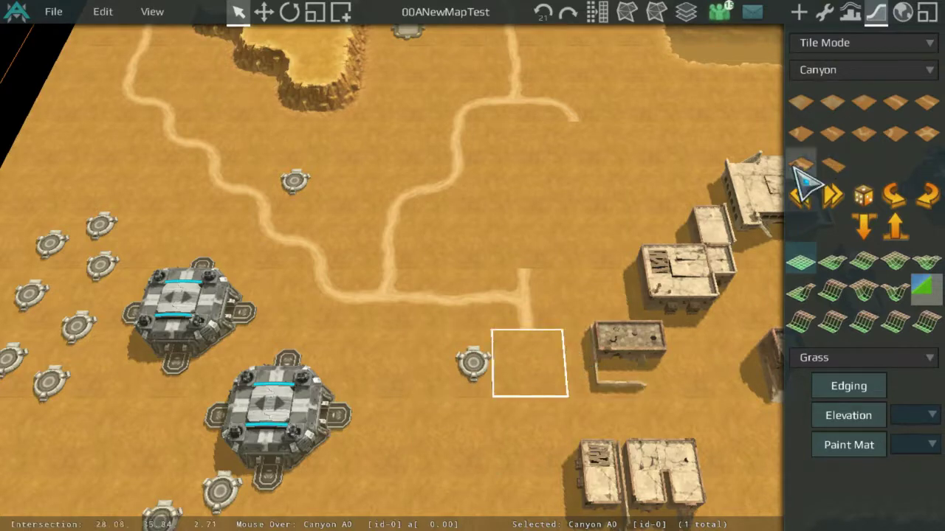
pyautogui.click(885, 90)
pyautogui.click(905, 195)
# Continue the path one more tile south, beside the ruined twin buildings, with another rotated Canyon Ai straight.
pyautogui.scroll(2, 525, 242)
pyautogui.click(562, 244)
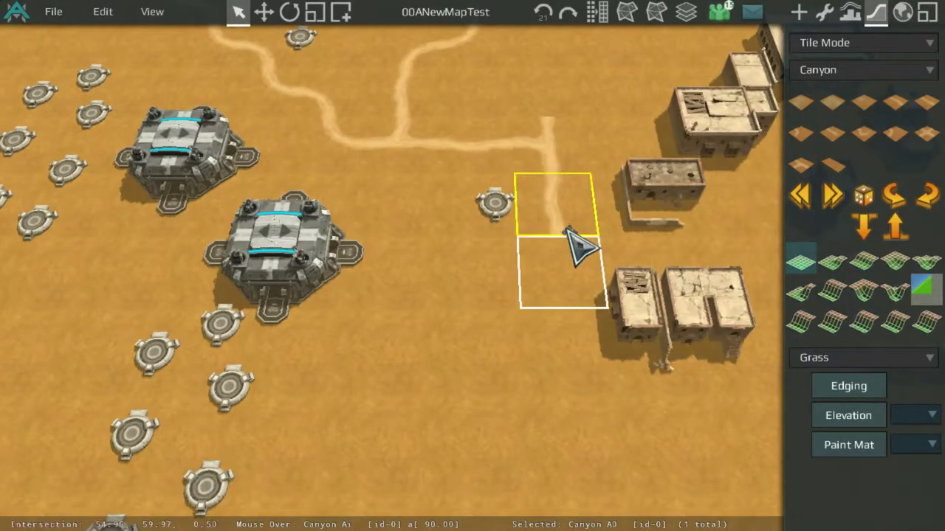
pyautogui.moveTo(566, 282); pyautogui.dragTo(470, 168, button='middle')
pyautogui.scroll(2, 493, 255)
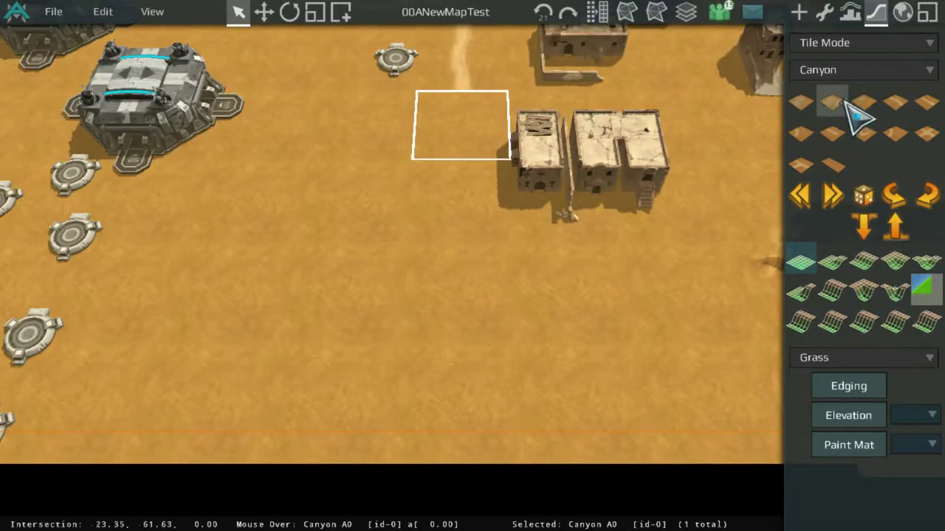
pyautogui.click(899, 104)
pyautogui.click(899, 196)
# Extend the path one more tile south with a Canyon Aj straight, rotated to run north to south.
pyautogui.click(423, 192)
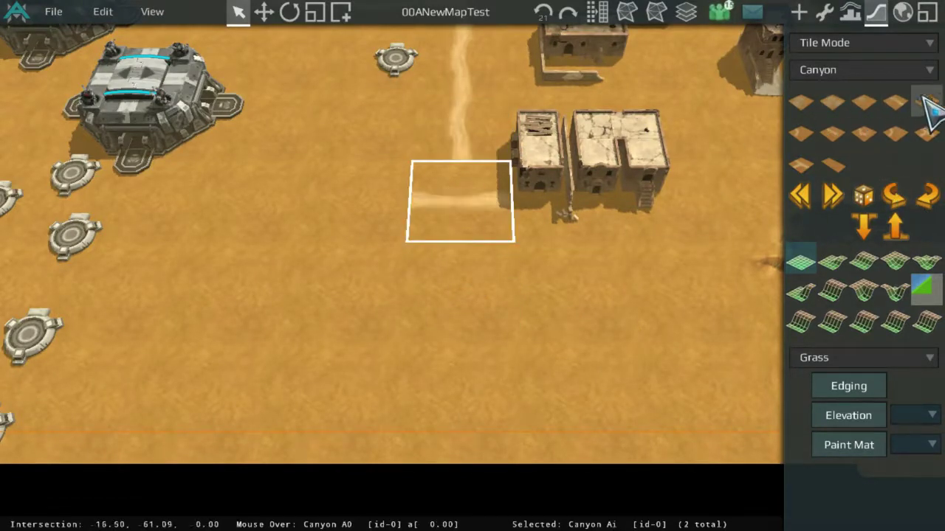
pyautogui.click(842, 132)
pyautogui.click(840, 129)
pyautogui.click(899, 101)
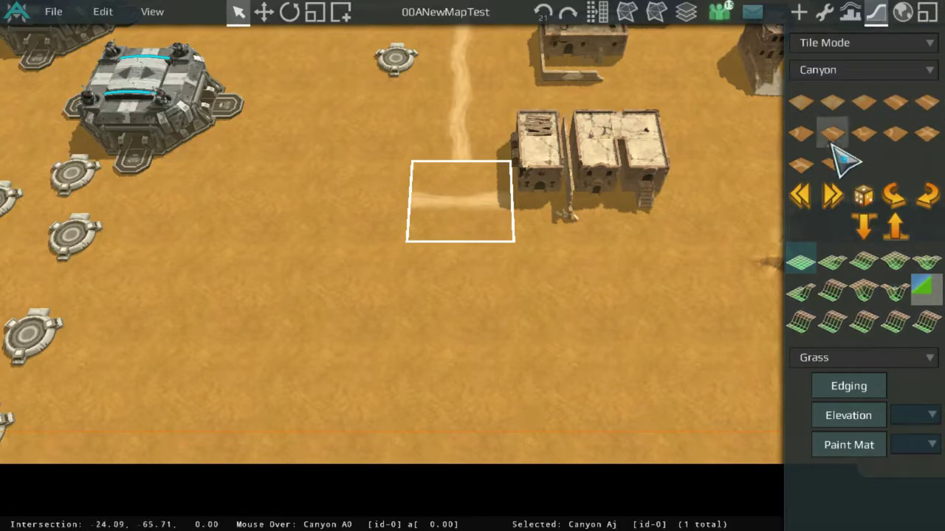
pyautogui.click(895, 107)
pyautogui.click(917, 102)
pyautogui.press('w')
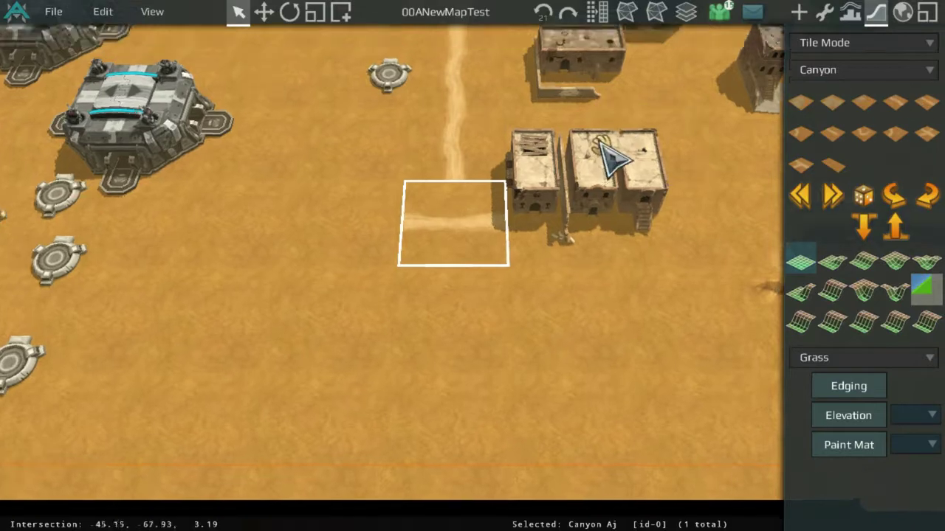
pyautogui.click(888, 198)
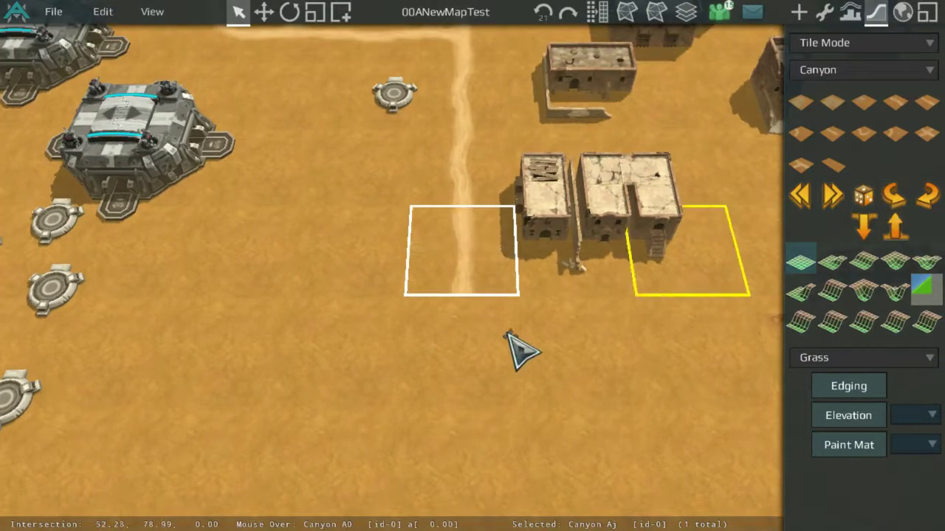
# Paint Grass edging on two neighbouring grid points between the grey base and the north-south path.
pyautogui.click(509, 338)
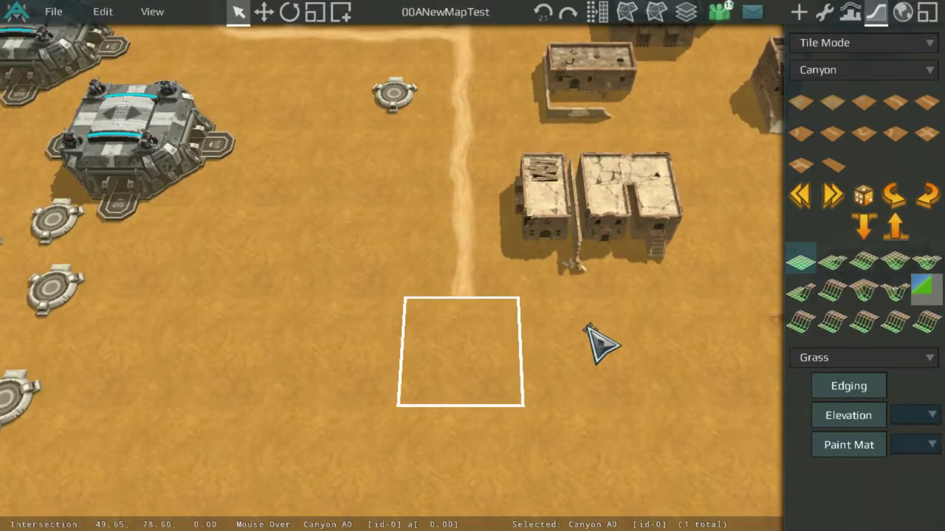
pyautogui.click(848, 390)
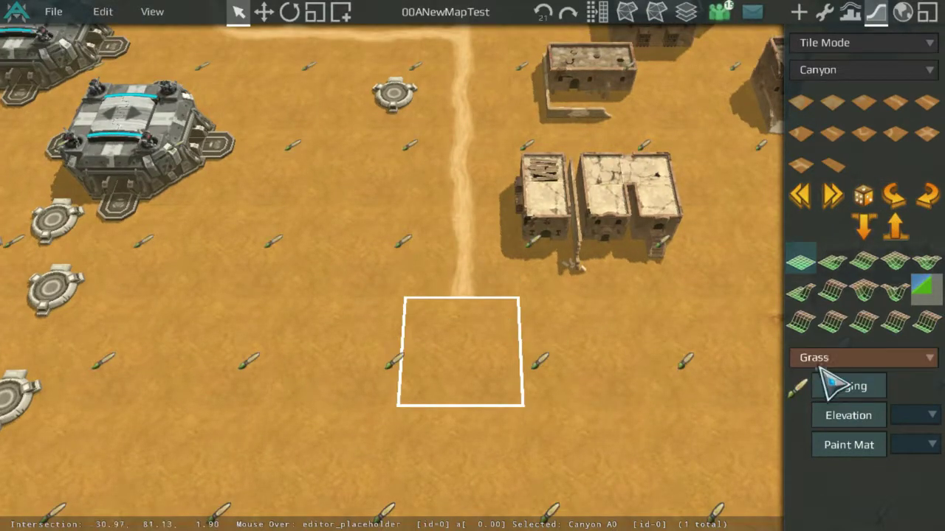
pyautogui.scroll(-5, 650, 181)
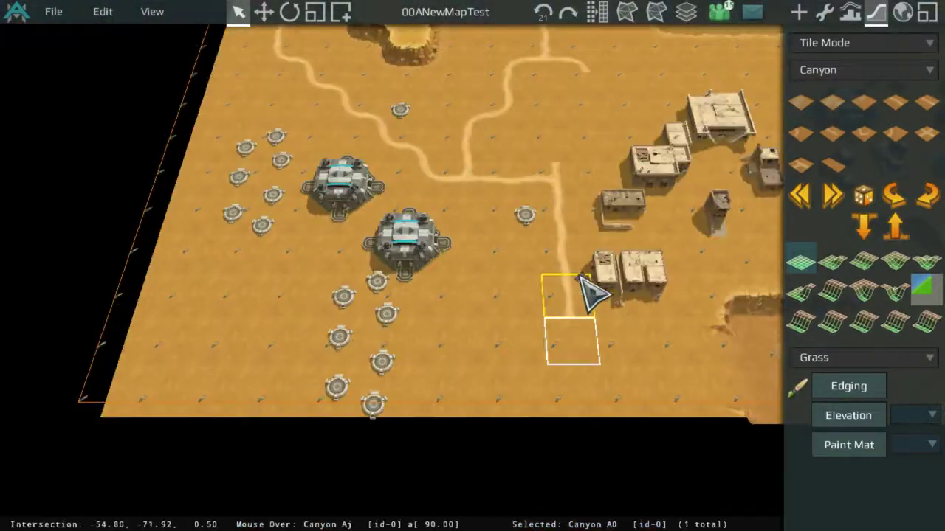
pyautogui.scroll(5, 643, 257)
pyautogui.click(542, 236)
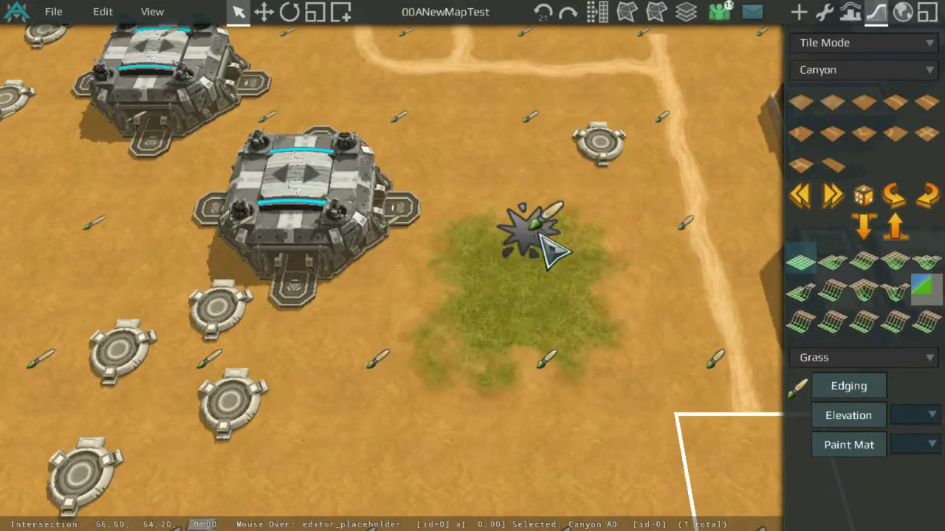
pyautogui.click(694, 232)
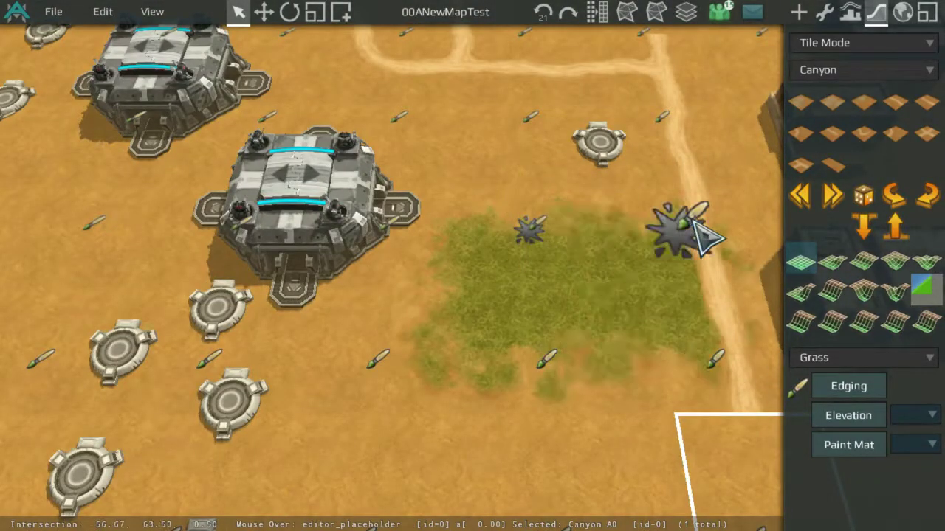
# Try Sand and Grass as the edging material for the painted patch.
pyautogui.click(860, 357)
pyautogui.click(859, 394)
pyautogui.click(860, 358)
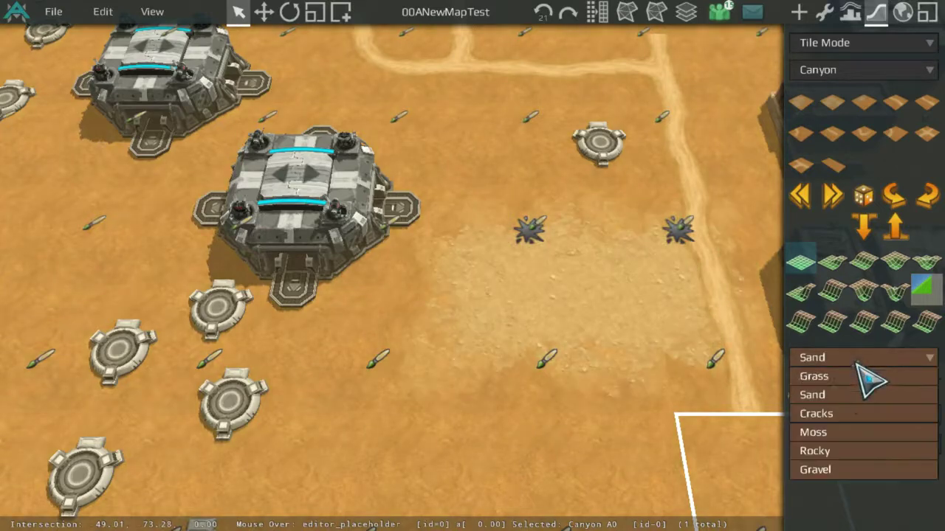
pyautogui.click(869, 377)
pyautogui.click(862, 362)
pyautogui.click(863, 377)
# Try Sand again and Cracks as the edging material for the painted patch.
pyautogui.click(862, 362)
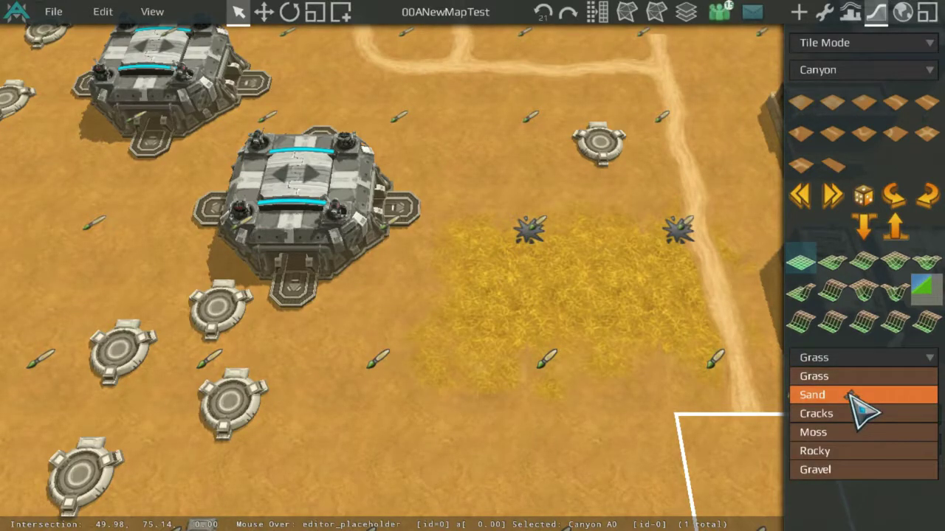
pyautogui.click(855, 395)
pyautogui.click(862, 359)
pyautogui.click(856, 412)
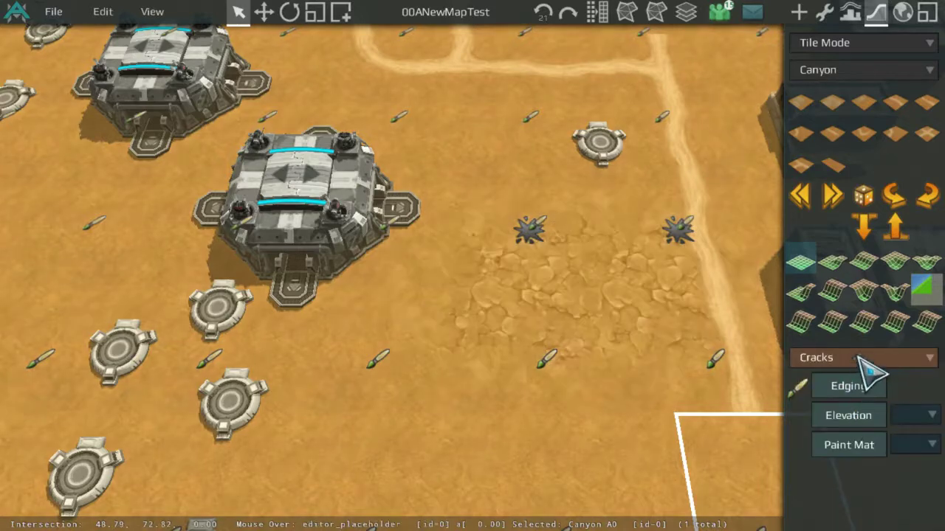
# Try the Rocky and Gravel edging materials on the patch beside the path.
pyautogui.click(857, 357)
pyautogui.click(843, 450)
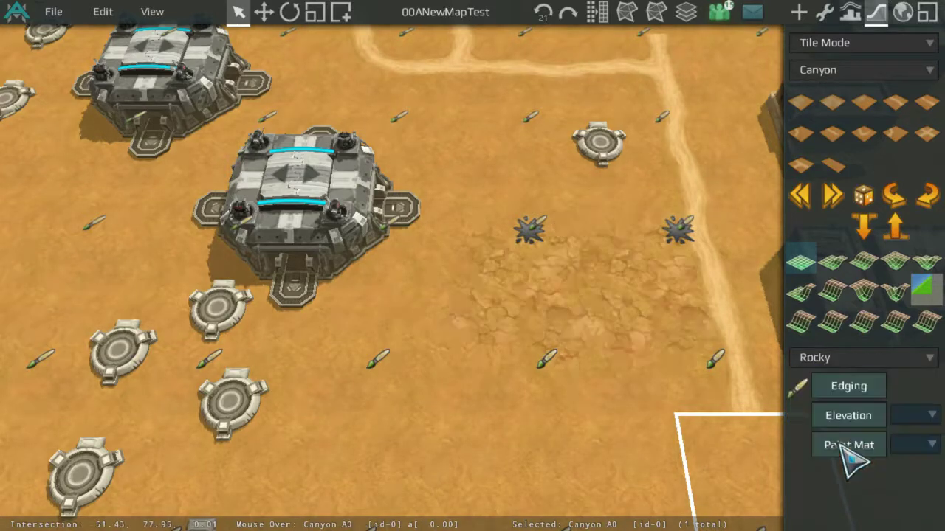
pyautogui.click(857, 359)
pyautogui.click(856, 451)
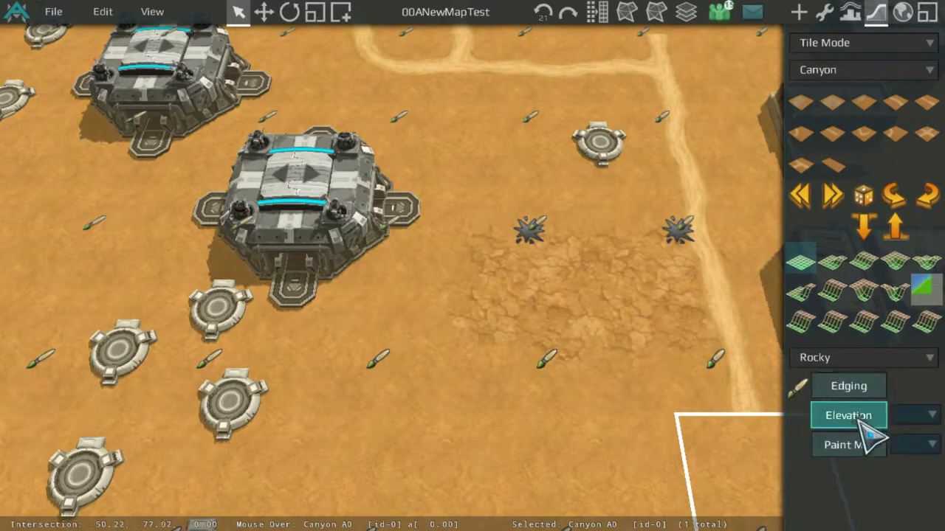
pyautogui.click(863, 357)
pyautogui.click(860, 468)
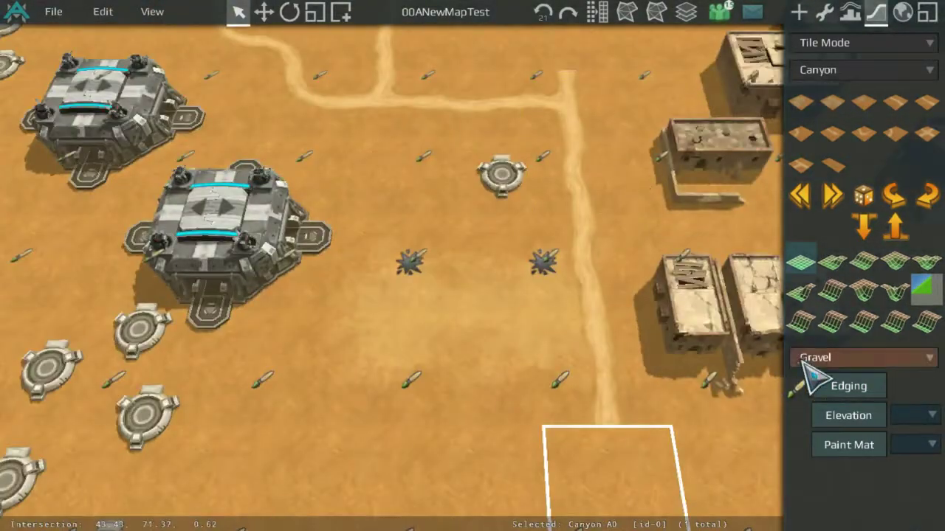
# Set the edging material of the patch beside the path to Moss.
pyautogui.click(806, 362)
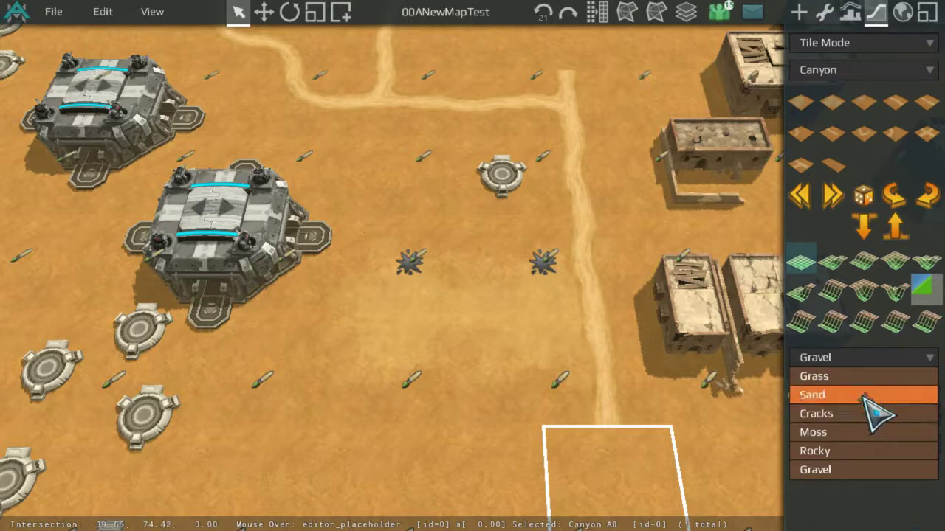
pyautogui.click(886, 433)
pyautogui.scroll(-5, 670, 244)
pyautogui.scroll(5, 675, 118)
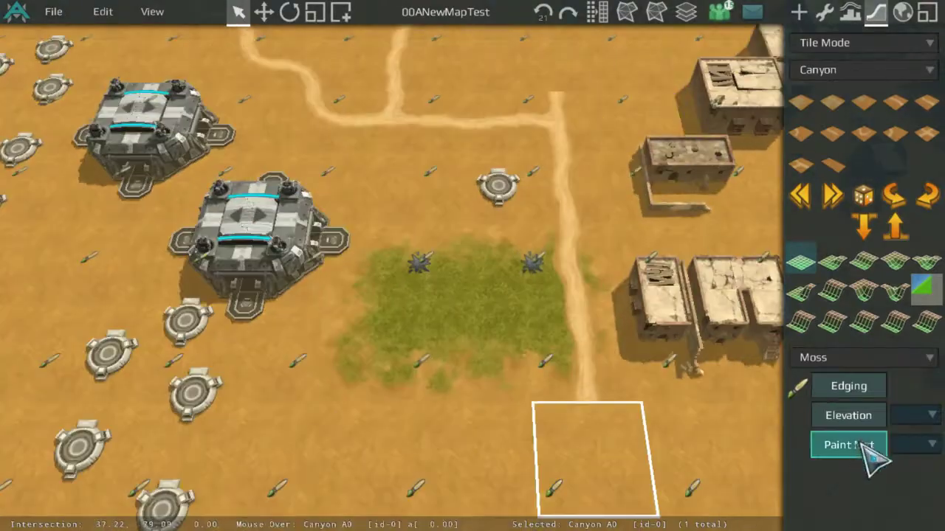
# Examine how edging patches and roads are laid out around the buildings in the central town.
pyautogui.scroll(-5, 724, 256)
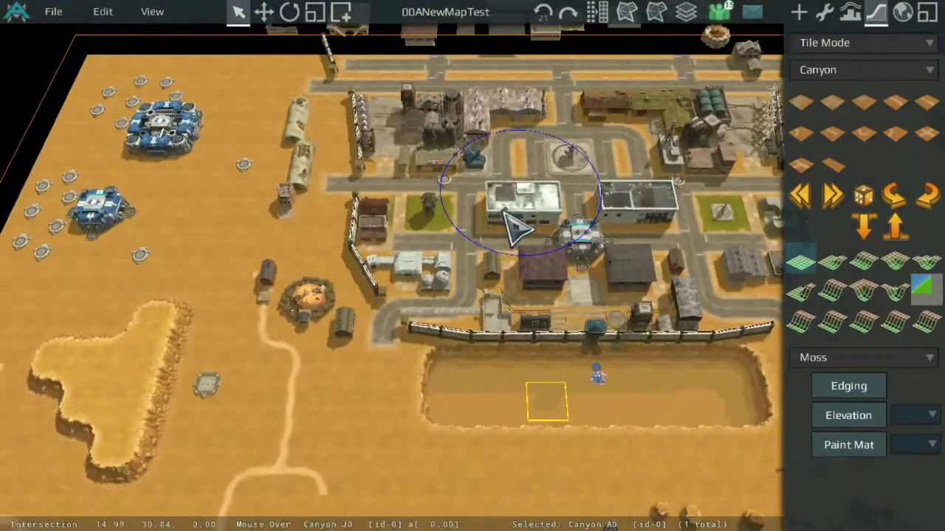
pyautogui.scroll(5, 451, 332)
pyautogui.scroll(3, 529, 231)
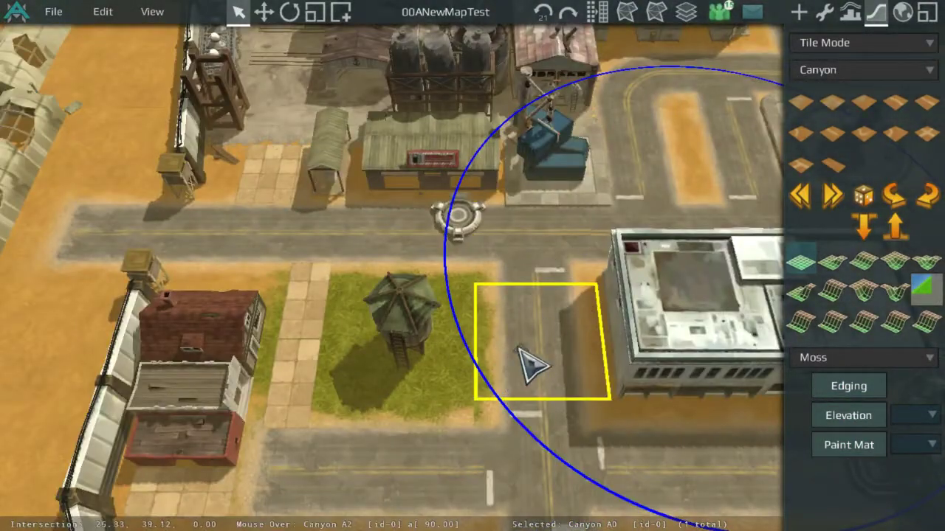
pyautogui.scroll(-3, 519, 347)
pyautogui.moveTo(518, 346); pyautogui.dragTo(348, 225, button='middle')
pyautogui.moveTo(336, 284); pyautogui.dragTo(103, 273, button='middle')
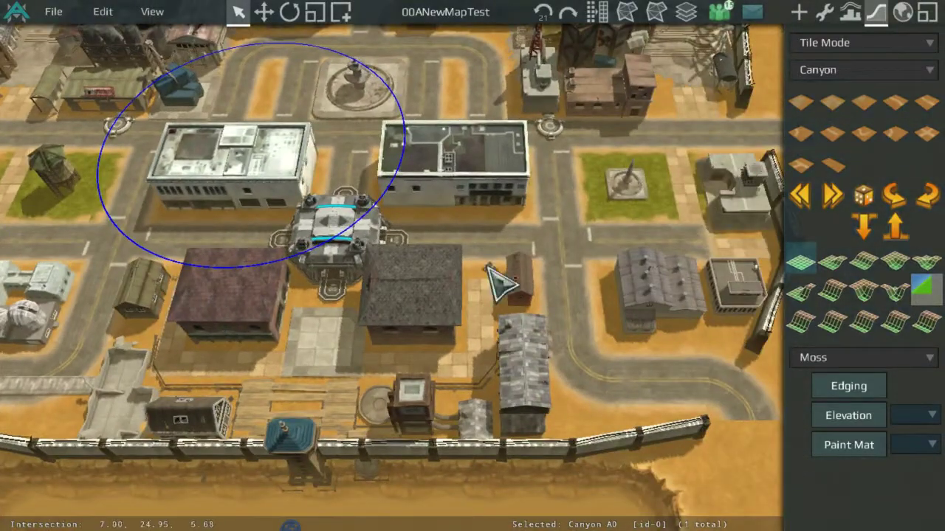
pyautogui.scroll(-2, 453, 321)
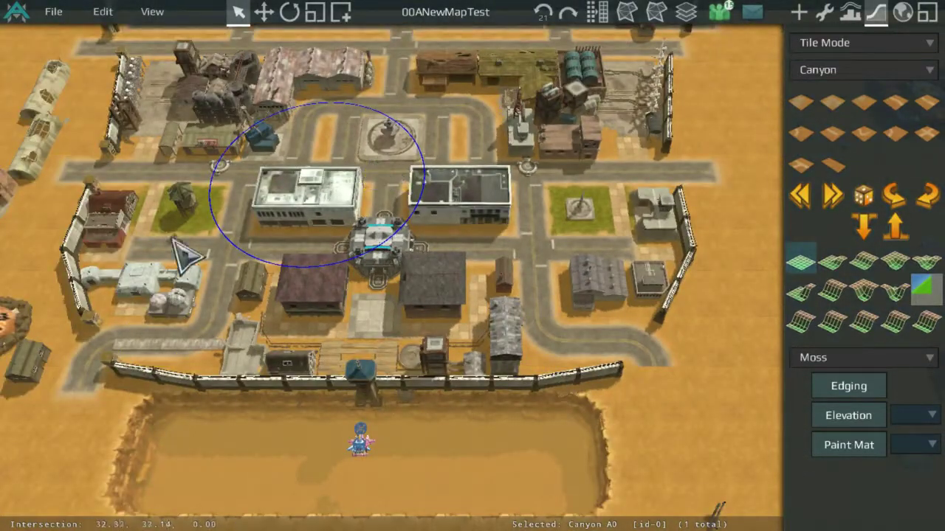
pyautogui.moveTo(414, 118); pyautogui.dragTo(376, 318, button='middle')
pyautogui.scroll(-2, 277, 299)
pyautogui.moveTo(277, 299); pyautogui.dragTo(539, 129, button='middle')
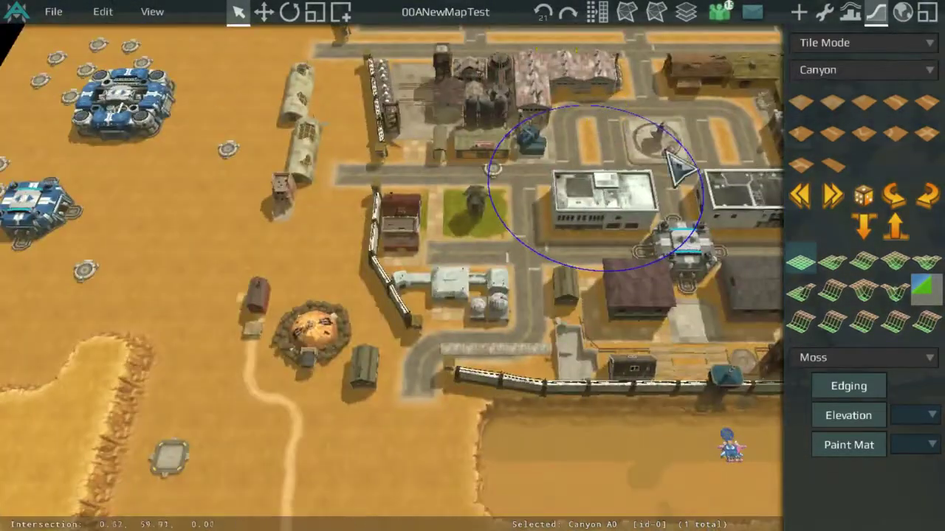
pyautogui.moveTo(753, 332); pyautogui.dragTo(679, 299, button='middle')
pyautogui.moveTo(337, 287); pyautogui.dragTo(589, 91, button='middle')
pyautogui.moveTo(465, 295); pyautogui.dragTo(580, 3, button='middle')
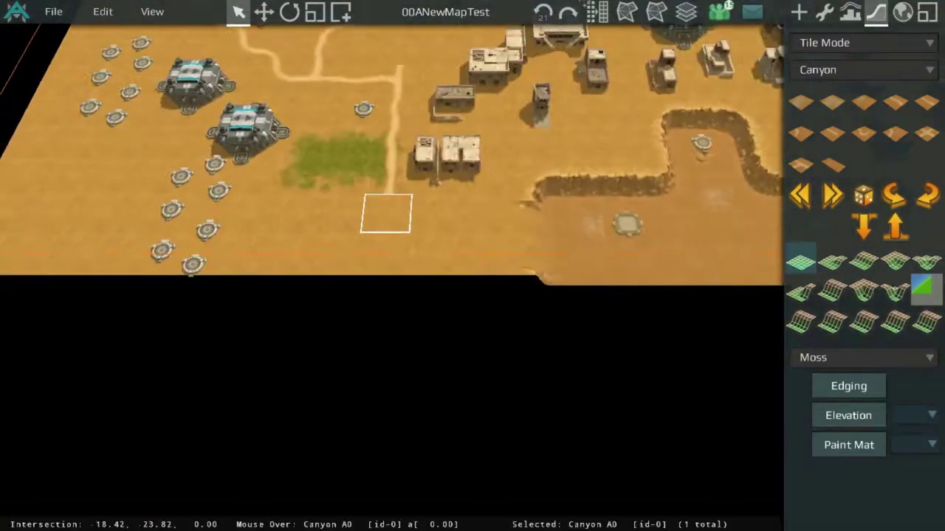
# Try painting Moss edging on grid points south and east of the ruined twin buildings, and clear it again.
pyautogui.scroll(3, 547, 135)
pyautogui.moveTo(583, 102); pyautogui.dragTo(563, 172, button='middle')
pyautogui.moveTo(655, 345)
pyautogui.mouseDown(button='middle')
pyautogui.moveTo(666, 360)
pyautogui.moveTo(760, 394)
pyautogui.mouseUp(button='middle')
pyautogui.click(859, 386)
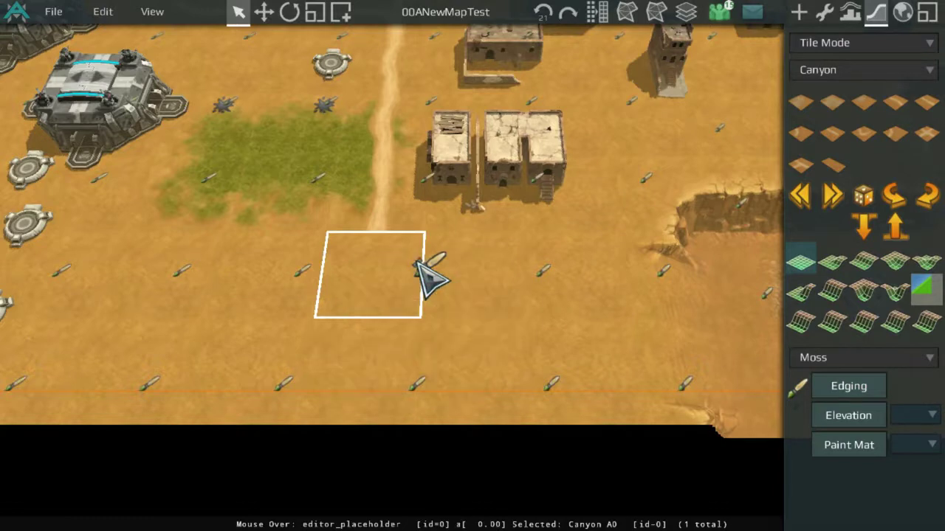
pyautogui.moveTo(441, 282); pyautogui.dragTo(675, 285)
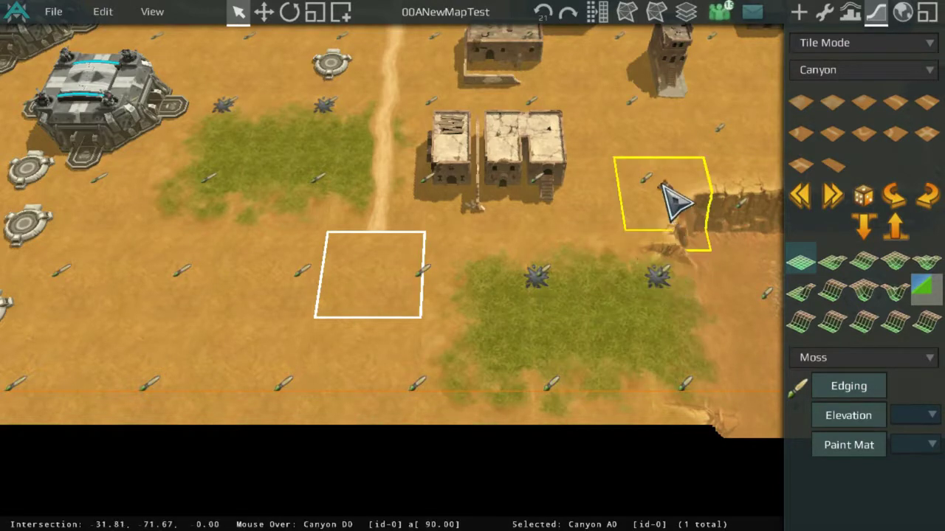
pyautogui.moveTo(670, 204)
pyautogui.mouseDown()
pyautogui.moveTo(462, 199)
pyautogui.moveTo(594, 274)
pyautogui.moveTo(700, 226)
pyautogui.moveTo(566, 167)
pyautogui.moveTo(391, 167)
pyautogui.mouseUp()
pyautogui.click(449, 177)
pyautogui.click(541, 183)
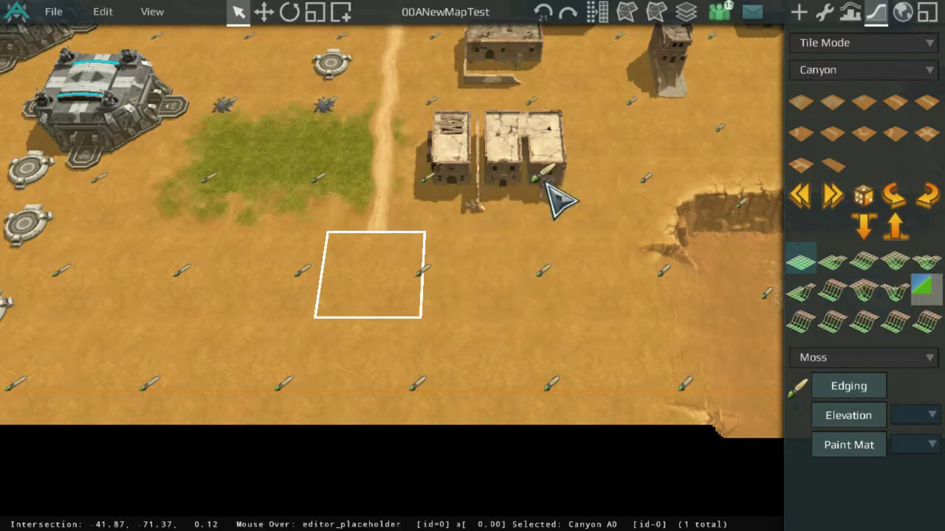
pyautogui.click(867, 378)
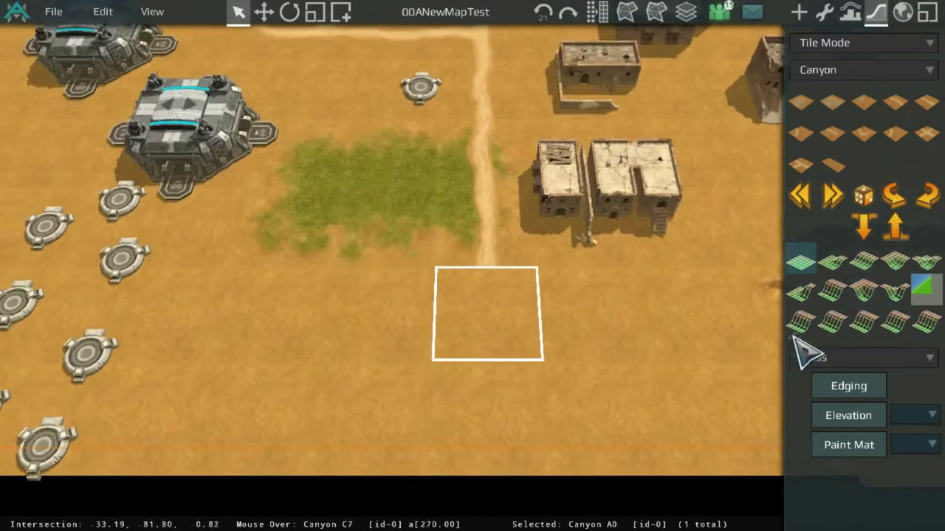
# Trim the moss patch beside the path by clearing its western edging point, nearest the grey base.
pyautogui.click(846, 391)
pyautogui.click(358, 151)
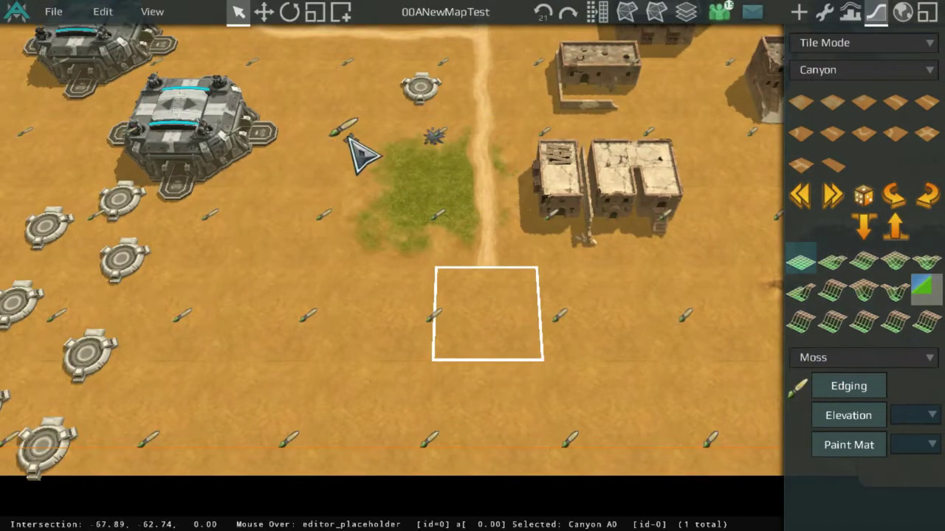
pyautogui.click(870, 386)
# Place a Canyon An curve on the selected tile at the path's south end, rotated to join north and east.
pyautogui.click(832, 133)
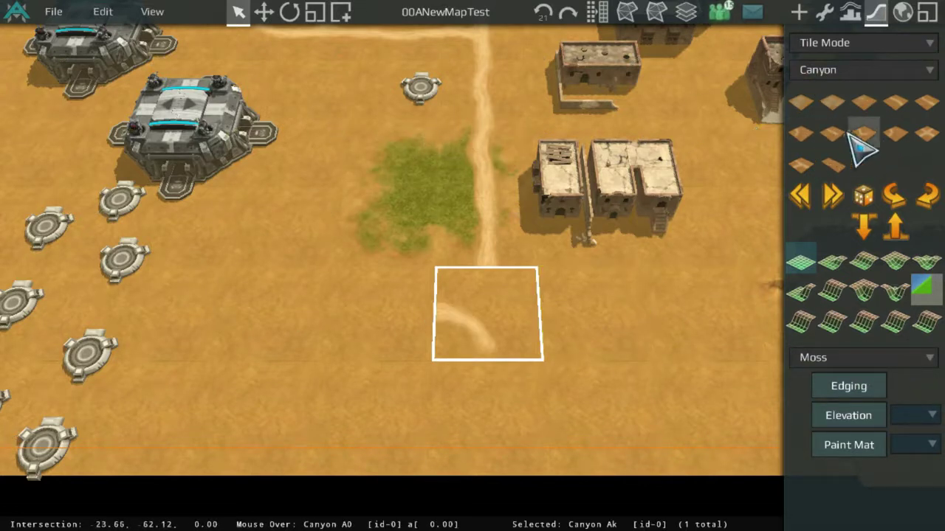
pyautogui.click(863, 134)
pyautogui.click(889, 135)
pyautogui.click(890, 194)
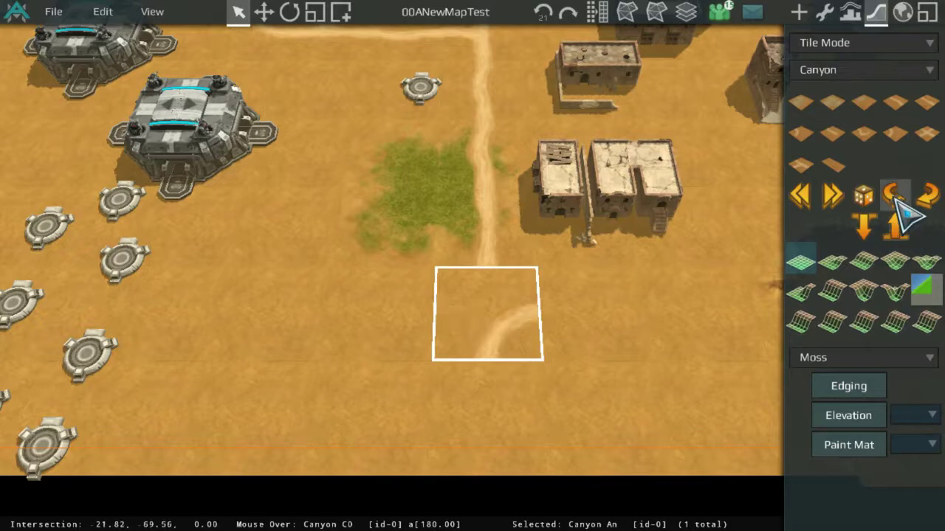
# Place a Canyon Am tile two tiles east of the new curve and fill the gap with a Canyon Ai straight.
pyautogui.click(722, 328)
pyautogui.click(882, 134)
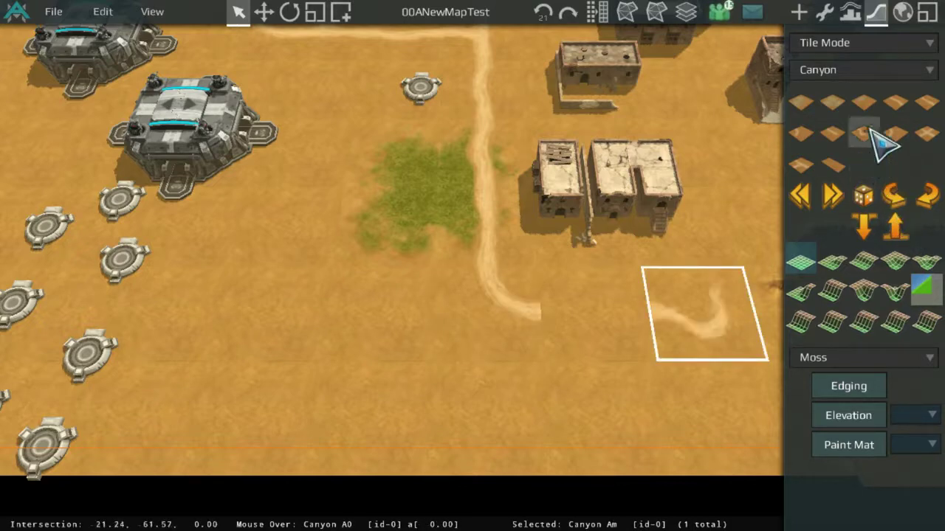
pyautogui.click(640, 319)
# Place a Canyon An curve on the tile north of the eastern T-junction, rotated to join south and east.
pyautogui.scroll(-5, 748, 214)
pyautogui.scroll(5, 591, 103)
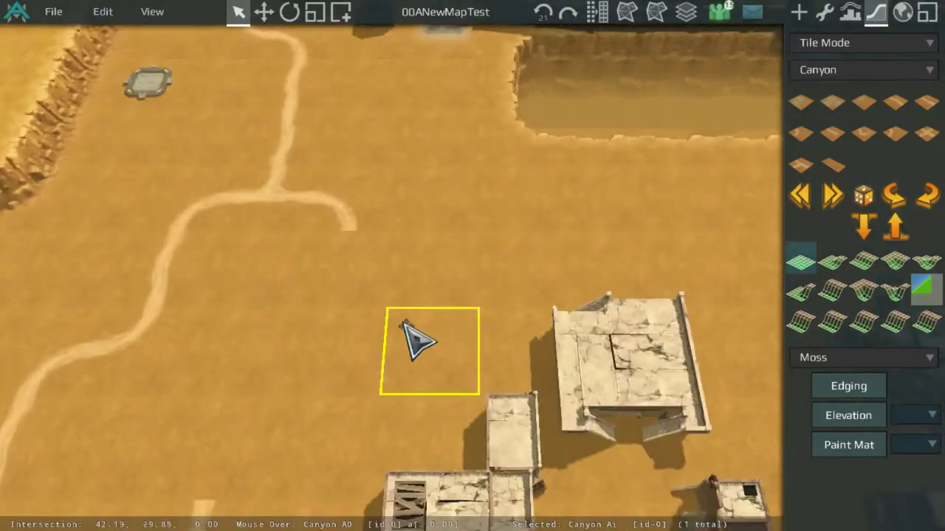
pyautogui.moveTo(404, 322); pyautogui.dragTo(668, 226, button='middle')
pyautogui.click(557, 329)
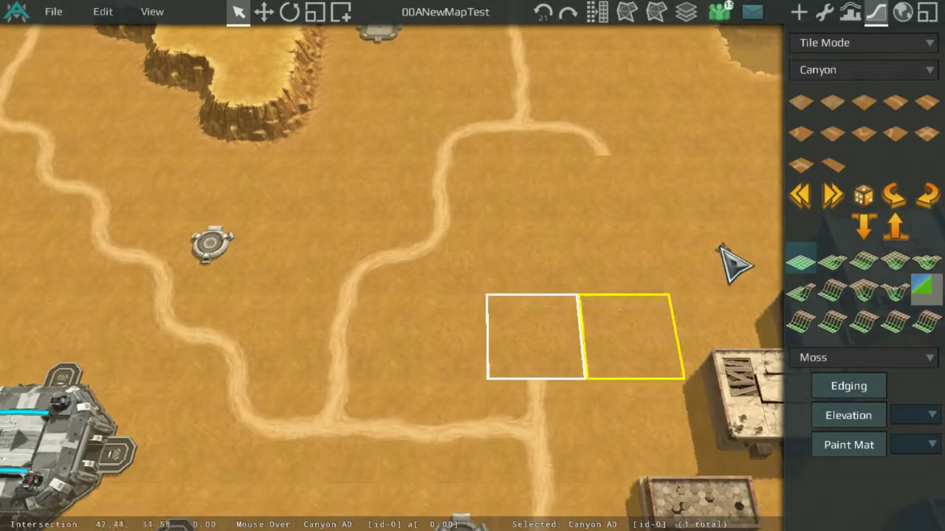
pyautogui.click(894, 133)
pyautogui.click(895, 194)
# Place a Canyon Am tile east of the curve above the eastern T-junction, rotated to join the curve on its west side.
pyautogui.moveTo(647, 320); pyautogui.dragTo(463, 100, button='middle')
pyautogui.moveTo(576, 252); pyautogui.dragTo(513, 203, button='middle')
pyautogui.moveTo(301, 191); pyautogui.dragTo(638, 247, button='middle')
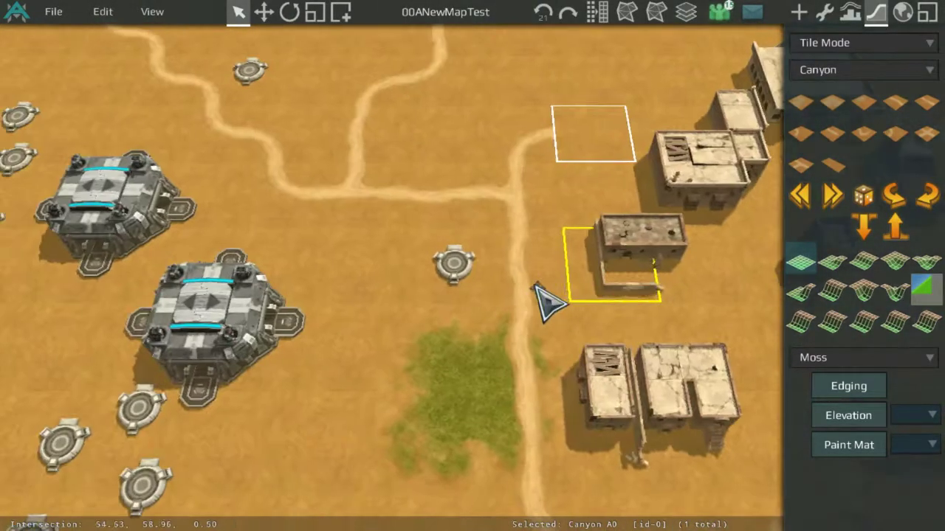
pyautogui.moveTo(541, 185); pyautogui.dragTo(271, 250, button='middle')
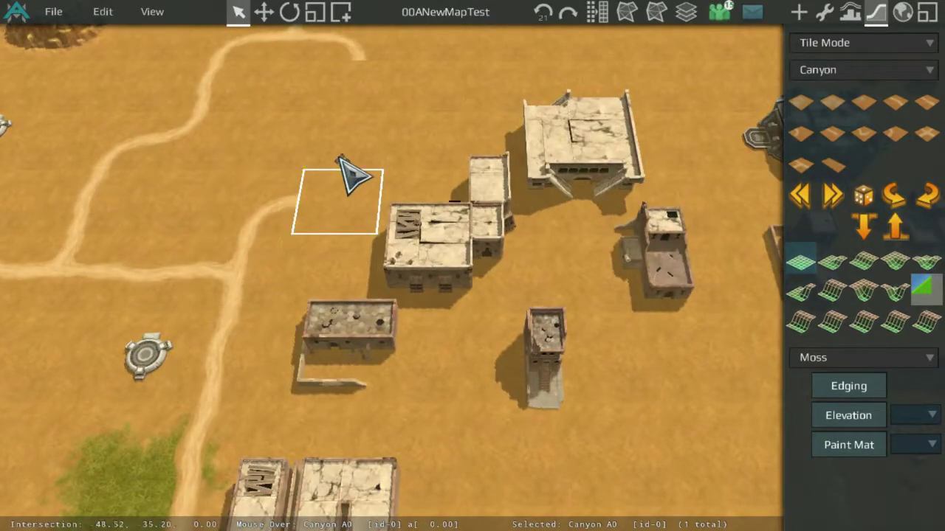
pyautogui.moveTo(352, 173); pyautogui.dragTo(563, 239, button='middle')
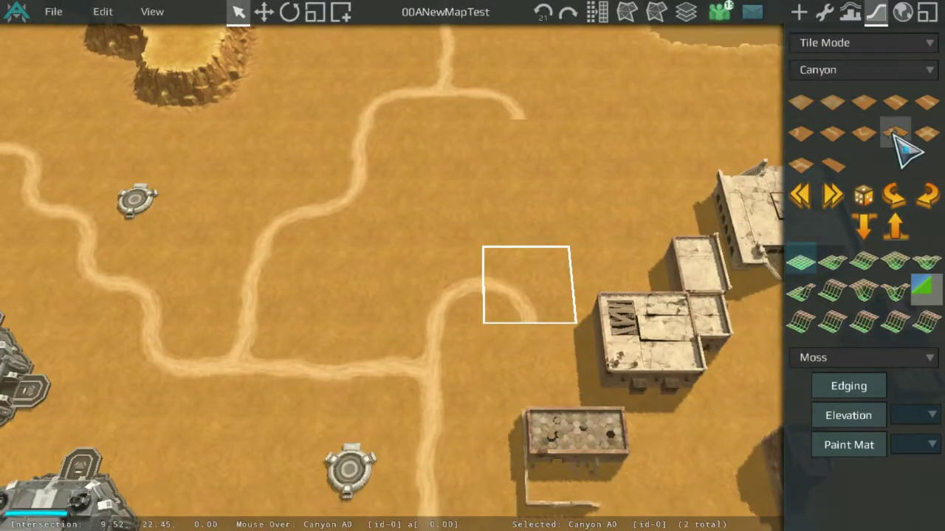
# Place a Canyon An curve on the tile below the northern path's open curve, rotated to join north and east.
pyautogui.click(514, 101)
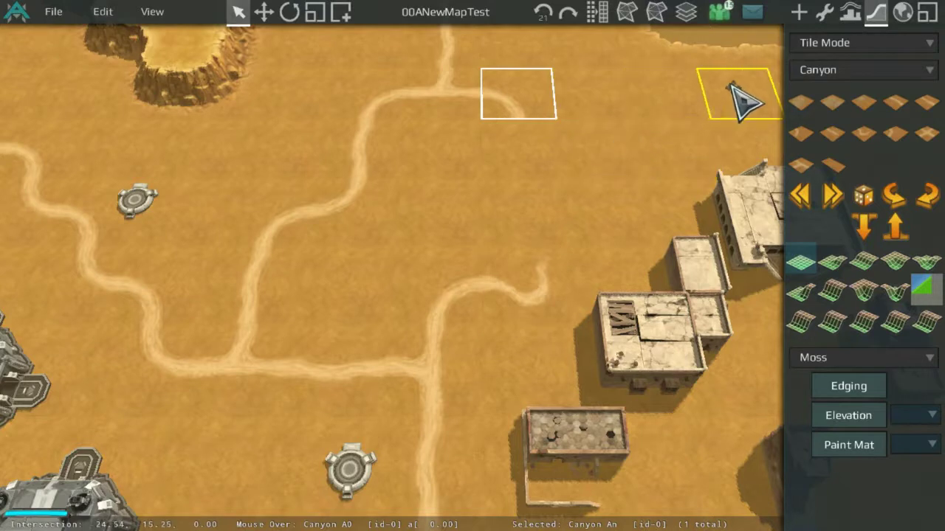
pyautogui.click(503, 150)
pyautogui.click(837, 130)
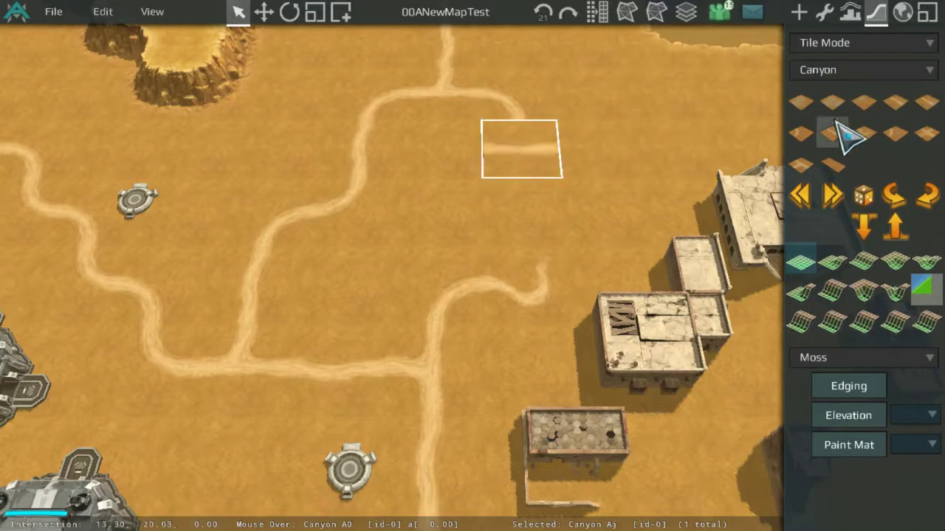
pyautogui.click(872, 131)
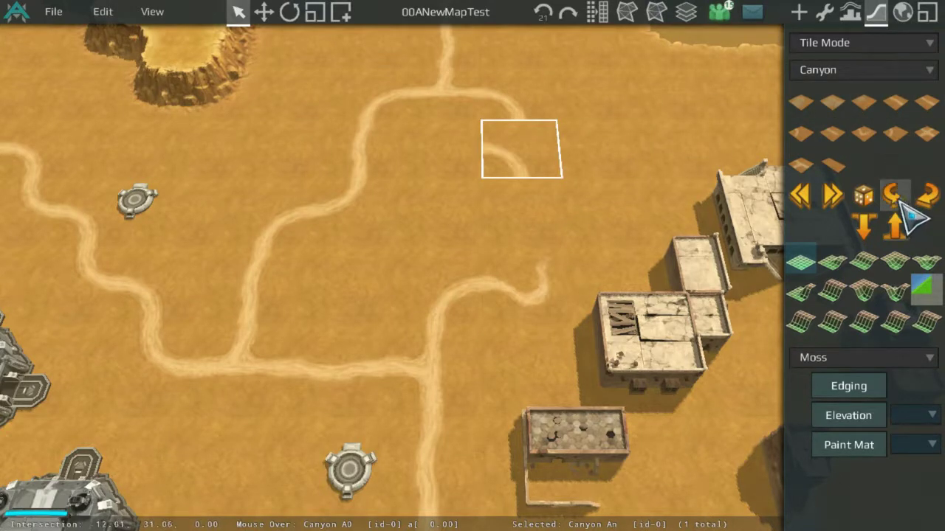
# Extend the northern path with an east-west straight on the tile east of the new curve.
pyautogui.click(632, 153)
pyautogui.press('Up')
pyautogui.press('Right')
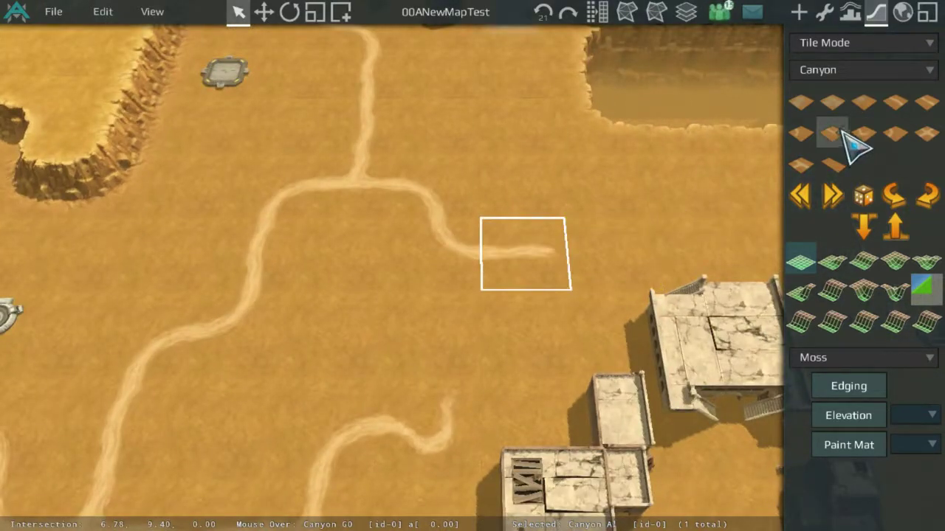
pyautogui.click(915, 96)
# Place an east-west Canyon Ai straight between the sunken pit and the grey base, northwest of the base.
pyautogui.scroll(-6, 600, 305)
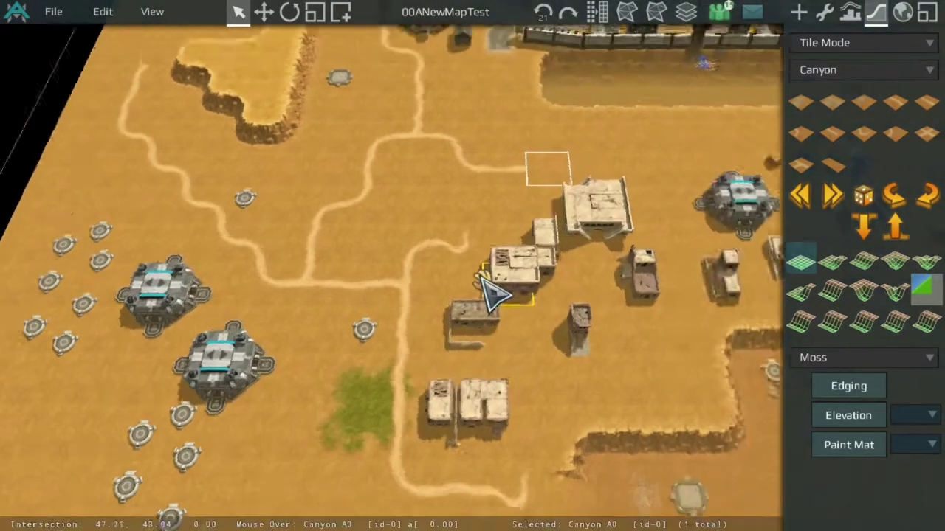
pyautogui.moveTo(480, 276); pyautogui.dragTo(400, 274, button='middle')
pyautogui.moveTo(599, 122); pyautogui.dragTo(458, 161, button='middle')
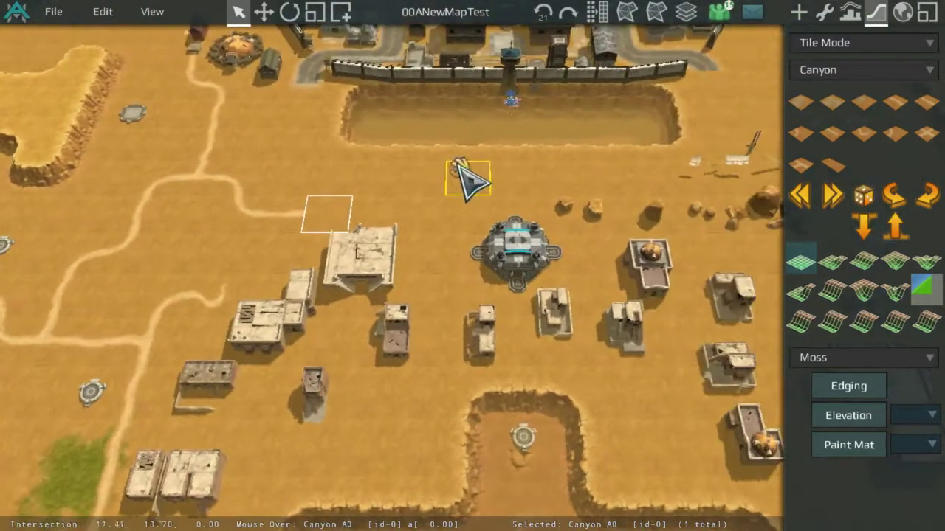
pyautogui.moveTo(535, 191); pyautogui.dragTo(587, 196, button='middle')
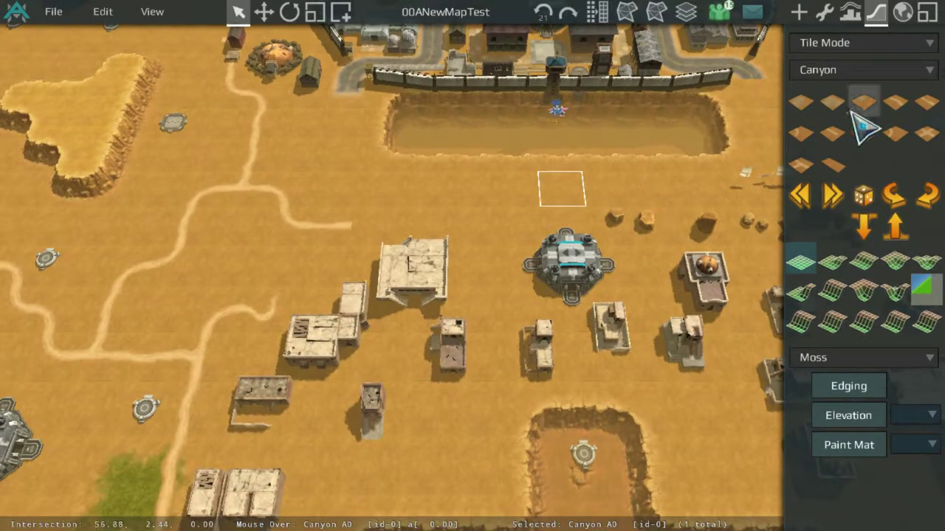
pyautogui.moveTo(636, 130); pyautogui.dragTo(721, 144, button='middle')
pyautogui.scroll(5, 613, 186)
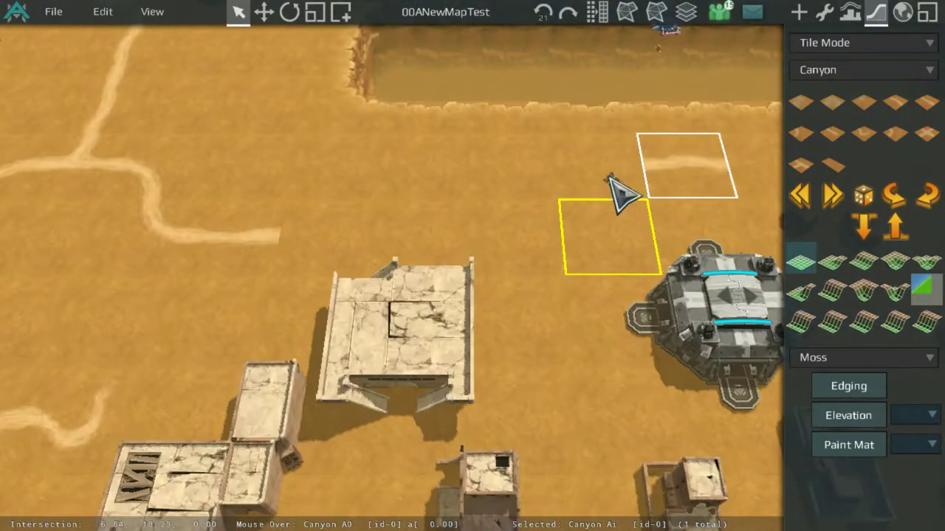
# Form an S-bend west of the isolated straight with two Canyon An curves, ending in a west-facing opening.
pyautogui.click(611, 183)
pyautogui.click(876, 133)
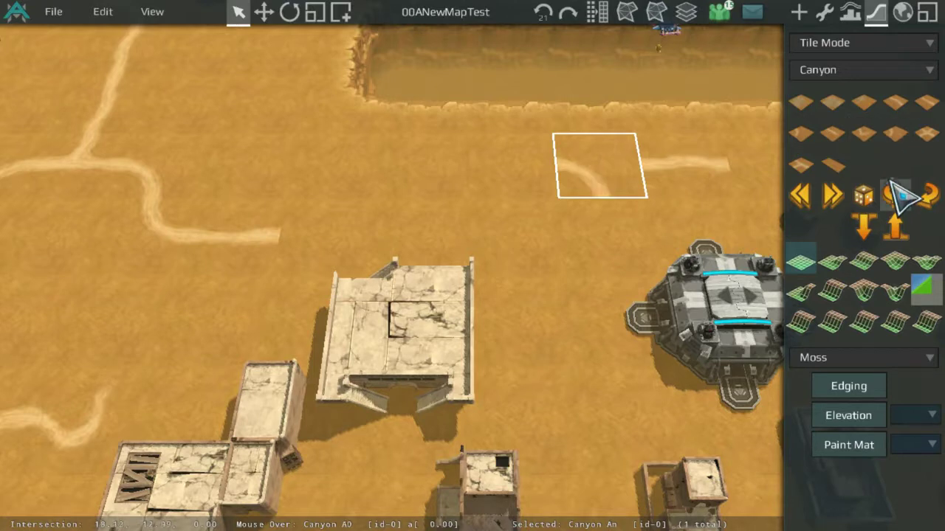
pyautogui.click(609, 235)
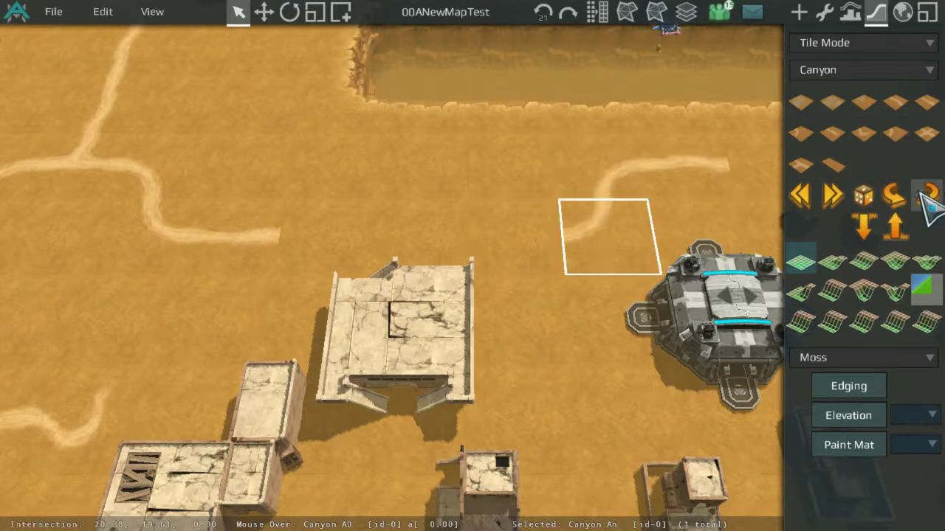
# Close the gap between the northern path and the S-bend with Canyon Aj straights on the three empty tiles.
pyautogui.click(472, 236)
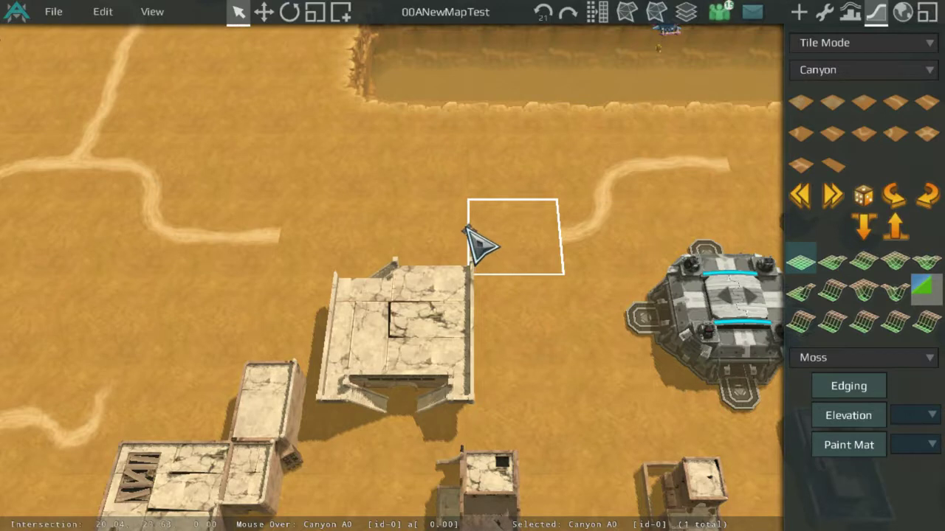
pyautogui.click(928, 111)
pyautogui.click(327, 243)
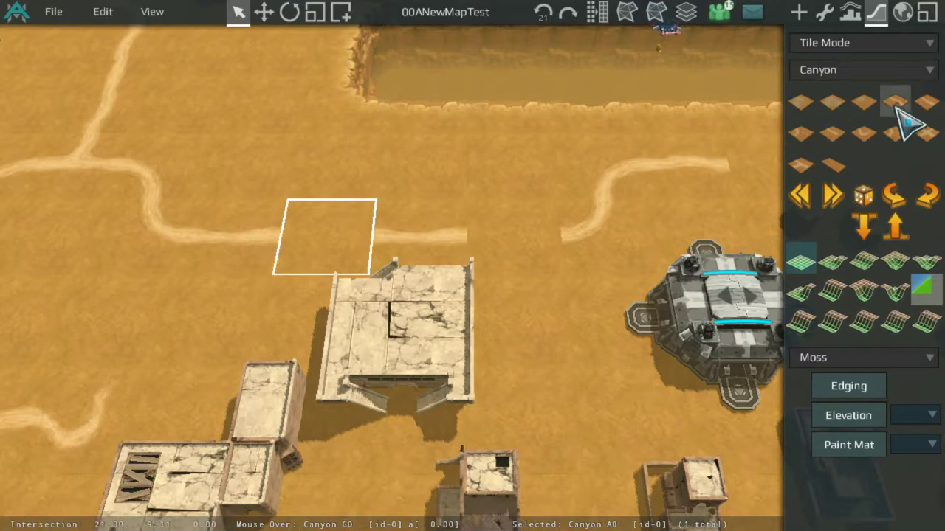
pyautogui.click(927, 105)
pyautogui.click(524, 245)
pyautogui.click(927, 105)
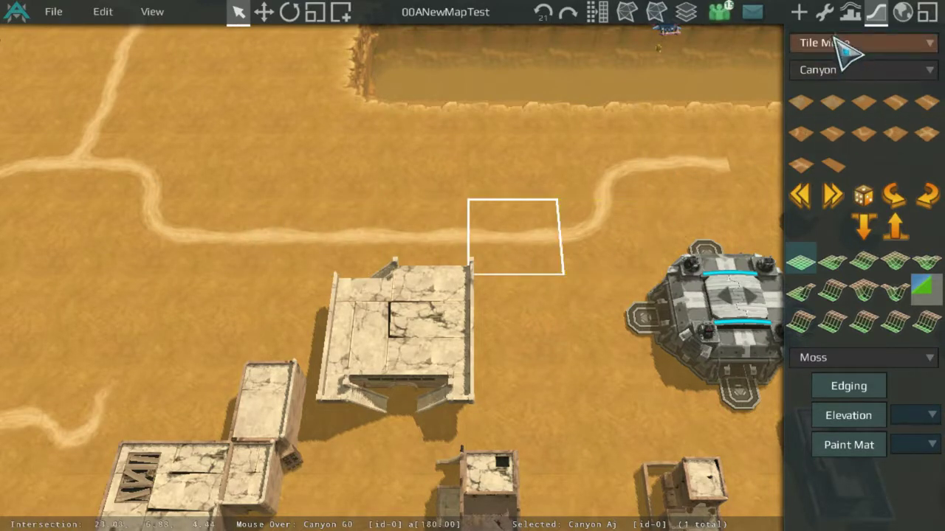
# Move the large CraterProps_Building10 west onto the path bend just southeast of the northern T-junction.
pyautogui.click(824, 13)
pyautogui.scroll(-3, 502, 244)
pyautogui.moveTo(502, 242); pyautogui.dragTo(626, 220, button='middle')
pyautogui.moveTo(573, 278); pyautogui.dragTo(384, 237)
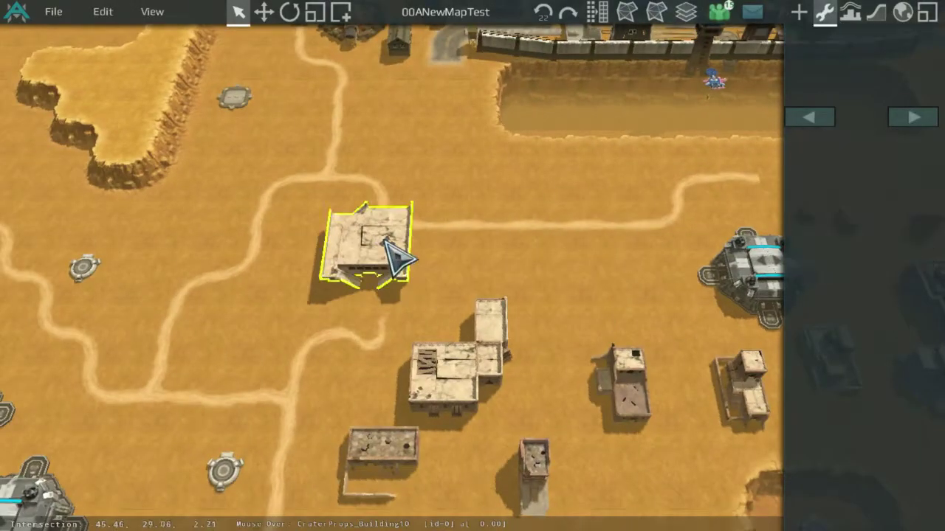
# Replace the last straight before the S-bend with a T-junction path tile that branches south.
pyautogui.click(877, 13)
pyautogui.scroll(-5, 558, 248)
pyautogui.scroll(5, 569, 266)
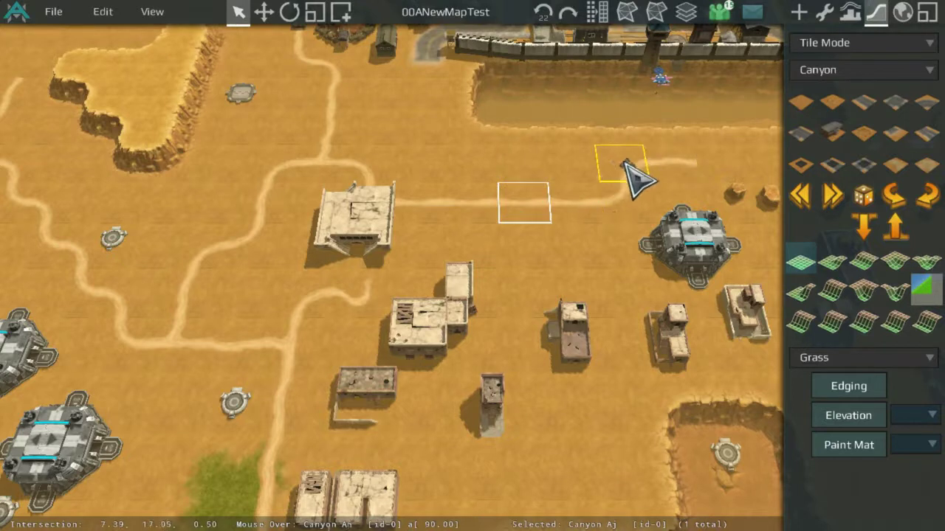
pyautogui.click(832, 207)
pyautogui.click(801, 204)
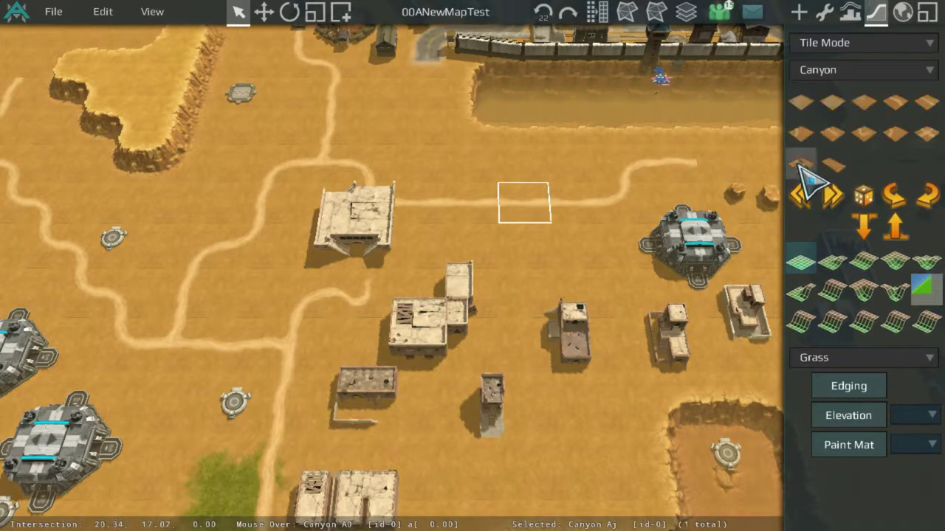
# Extend the new branch south with two Canyon Ai straights rotated to run north-south.
pyautogui.scroll(2, 555, 262)
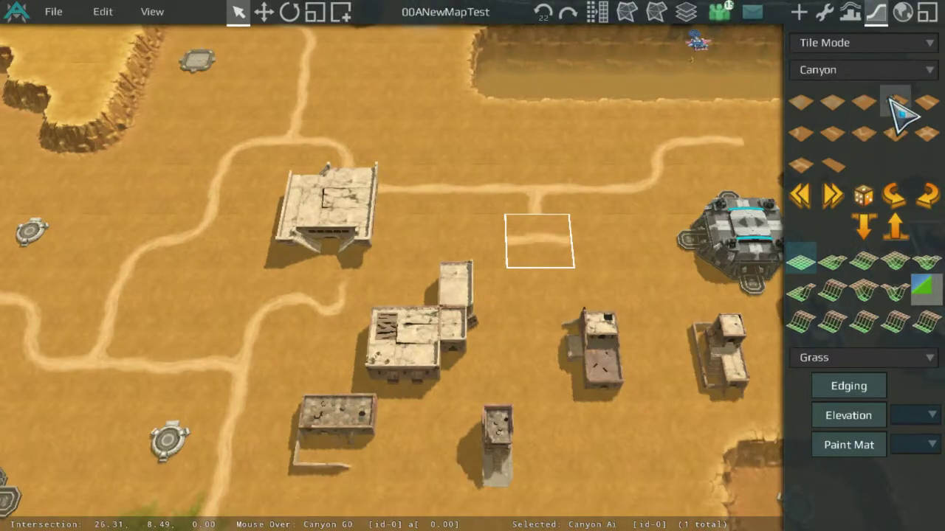
pyautogui.click(561, 303)
pyautogui.moveTo(585, 301); pyautogui.dragTo(567, 206, button='middle')
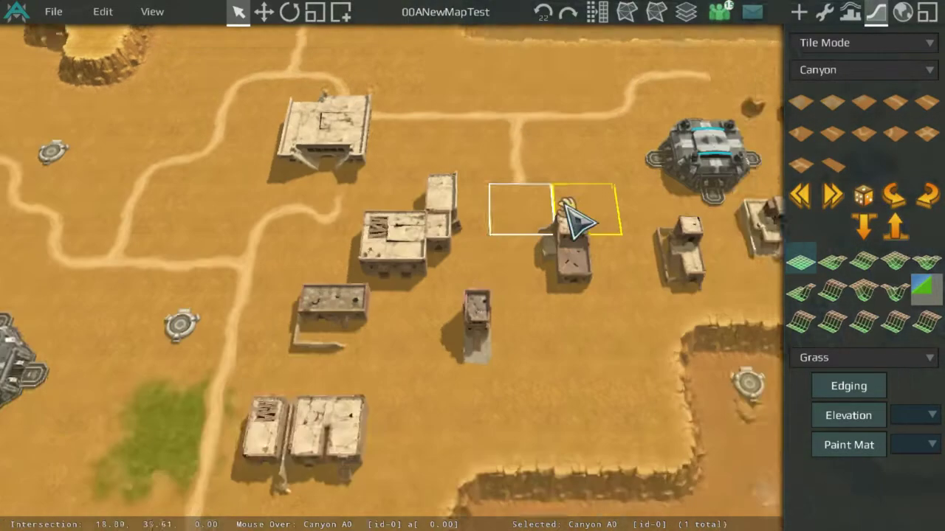
pyautogui.scroll(2, 568, 208)
pyautogui.moveTo(726, 141); pyautogui.dragTo(744, 126, button='middle')
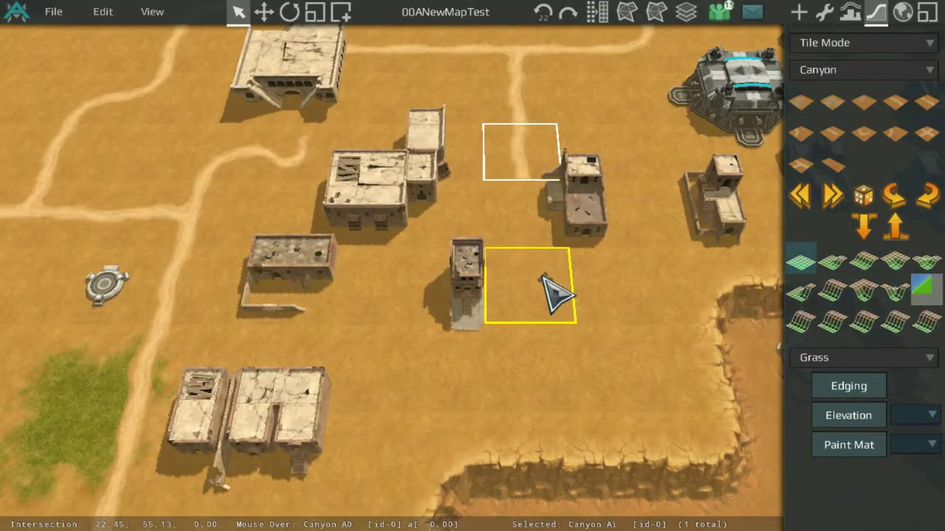
# Finish the branch with a curve joining north and west and a rotated Canyon Am tile west of it.
pyautogui.click(542, 196)
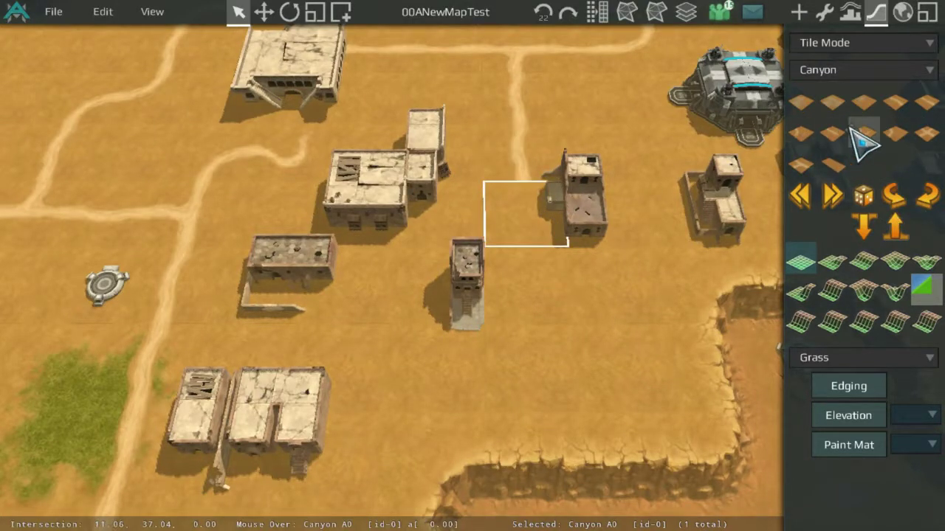
pyautogui.click(928, 195)
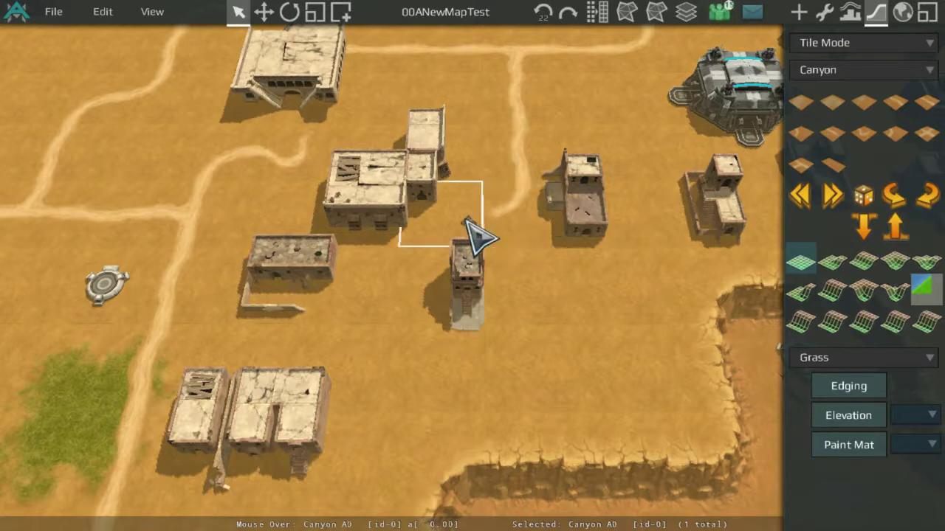
pyautogui.click(837, 165)
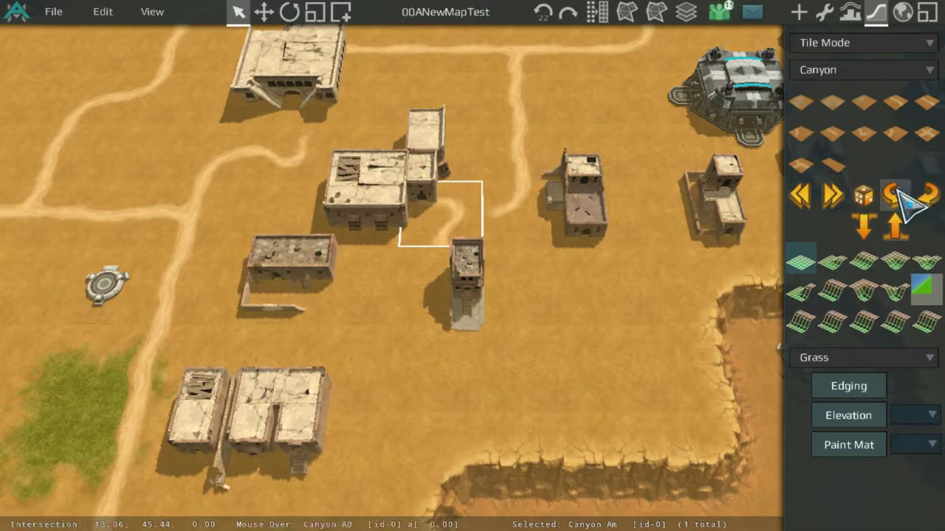
pyautogui.click(898, 191)
# Place a Canyon Ak curve on the tile west of the small brown house, rotated to join north and east.
pyautogui.moveTo(527, 150); pyautogui.dragTo(523, 303, button='middle')
pyautogui.scroll(-5, 534, 344)
pyautogui.moveTo(534, 344); pyautogui.dragTo(537, 240, button='middle')
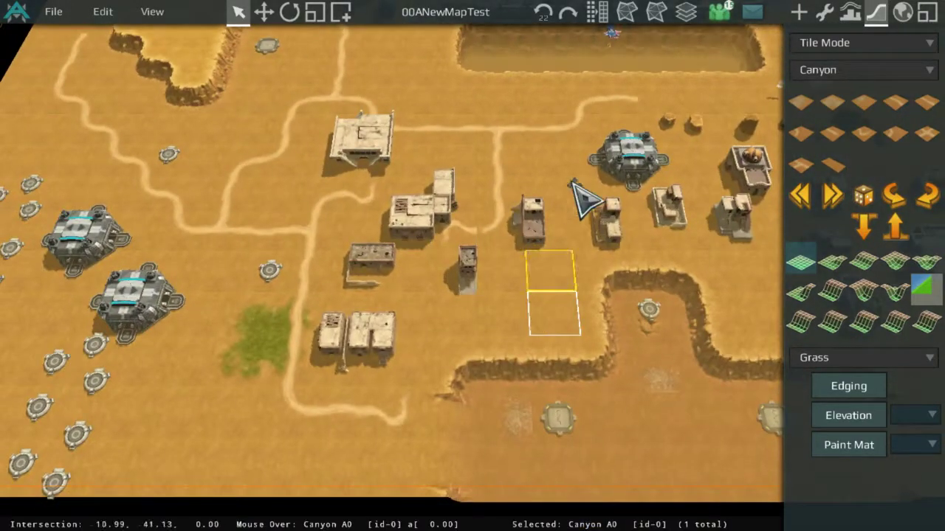
pyautogui.moveTo(530, 189); pyautogui.dragTo(607, 287, button='middle')
pyautogui.moveTo(441, 139); pyautogui.dragTo(533, 421, button='middle')
pyautogui.moveTo(481, 219); pyautogui.dragTo(673, 357, button='middle')
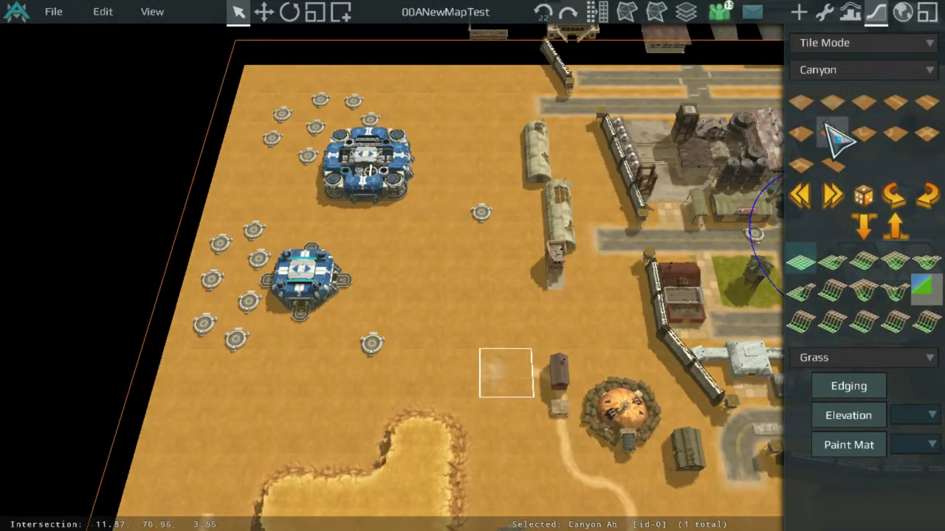
pyautogui.moveTo(727, 232); pyautogui.dragTo(719, 87, button='middle')
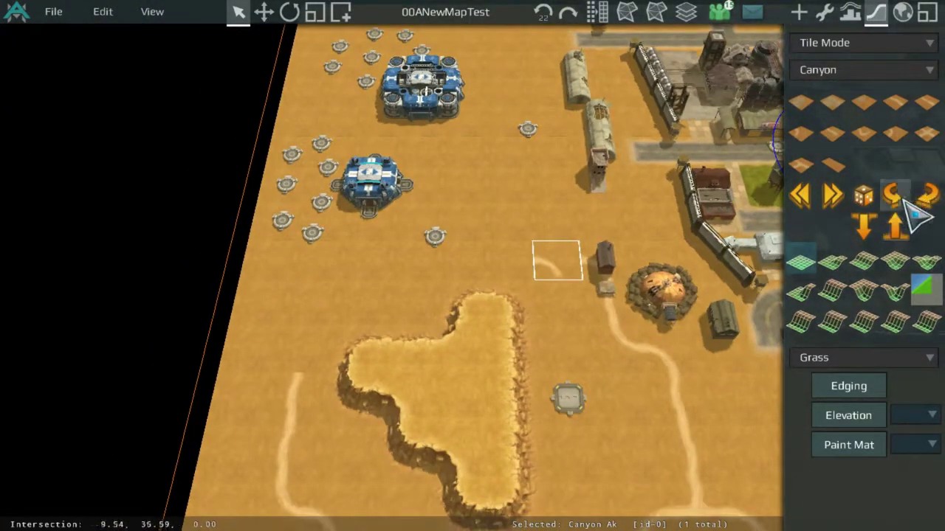
# Place a Canyon Ap junction on the tile north of the Ak curve, with its branch facing west.
pyautogui.scroll(2, 599, 215)
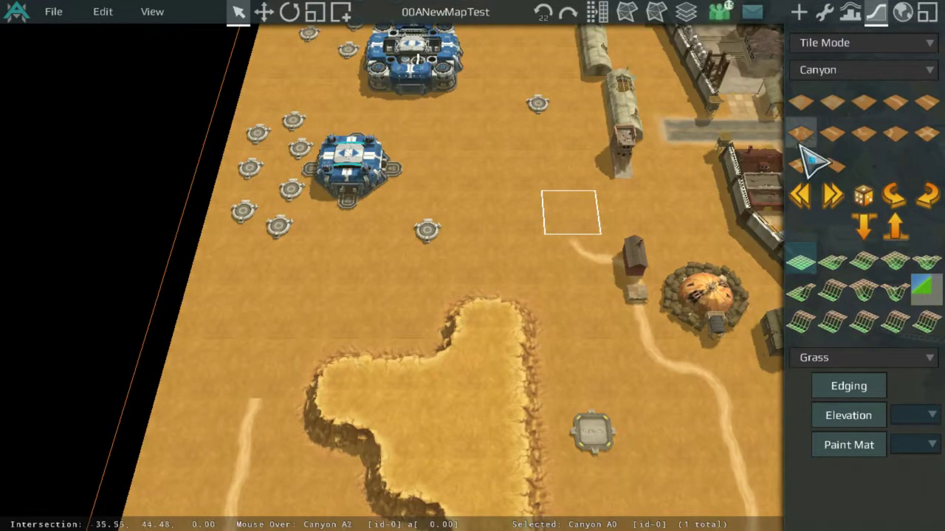
pyautogui.click(832, 194)
pyautogui.scroll(2, 363, 285)
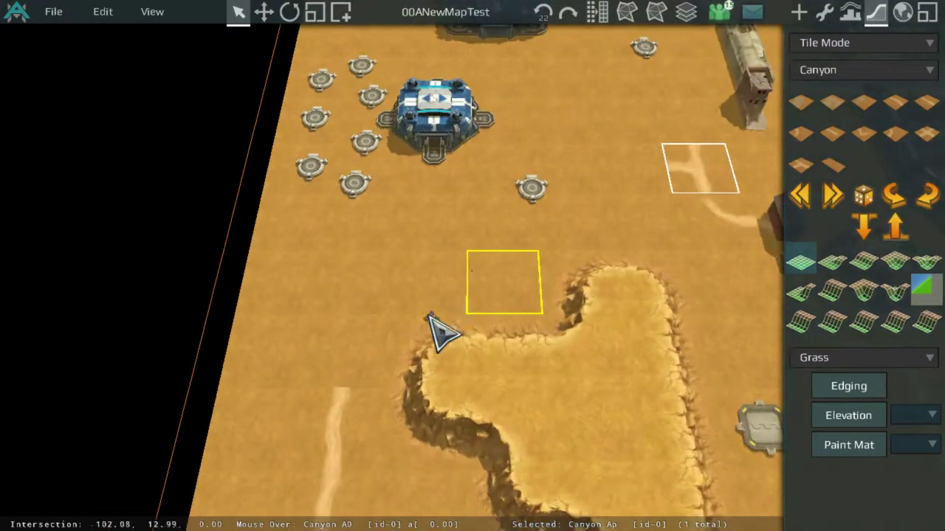
# Extend the western path's north end with a Canyon Ai straight rotated to run north-south.
pyautogui.click(362, 357)
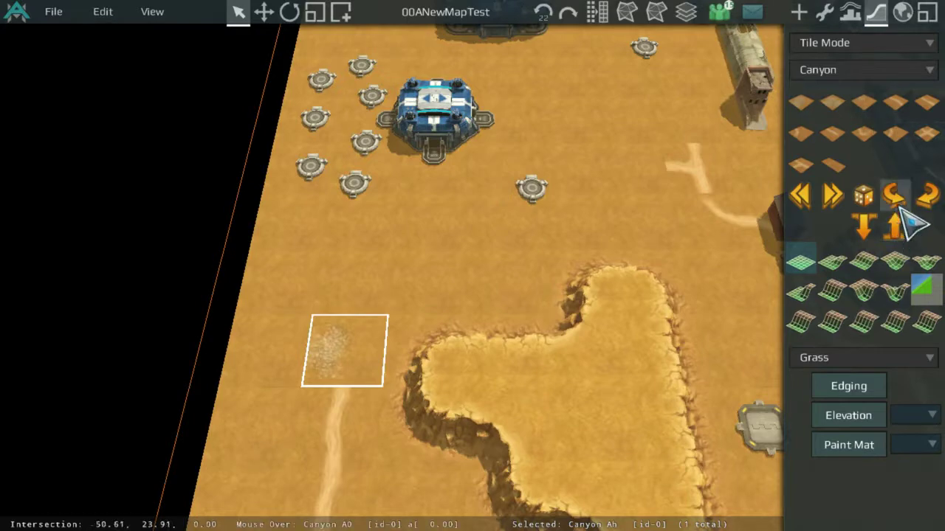
pyautogui.click(891, 103)
pyautogui.click(892, 196)
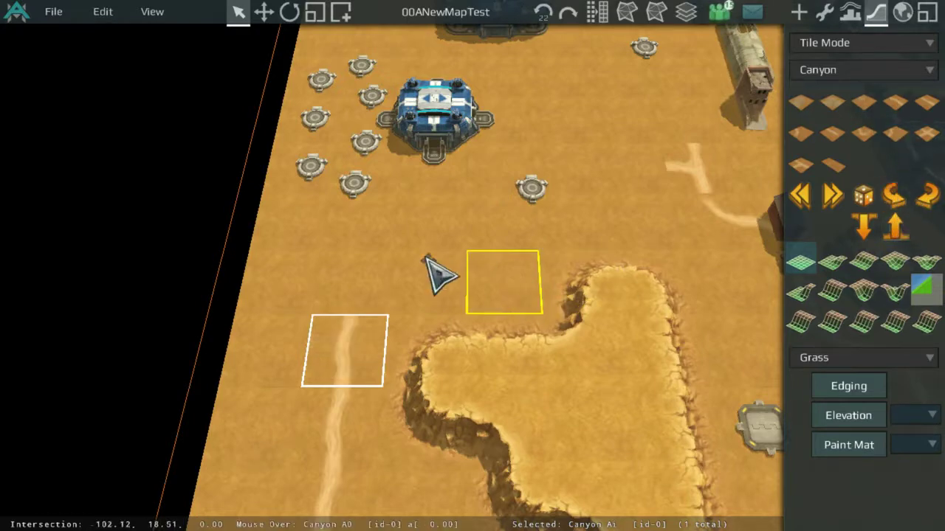
# Place a Canyon An curve on the tile north of the new western straight, rotated to join south and east.
pyautogui.click(373, 240)
pyautogui.scroll(-3, 380, 281)
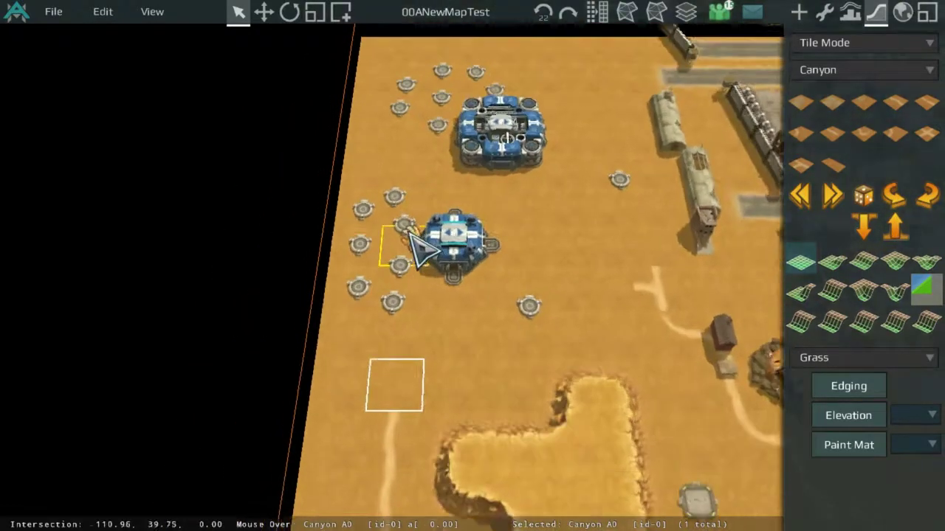
pyautogui.scroll(2, 517, 306)
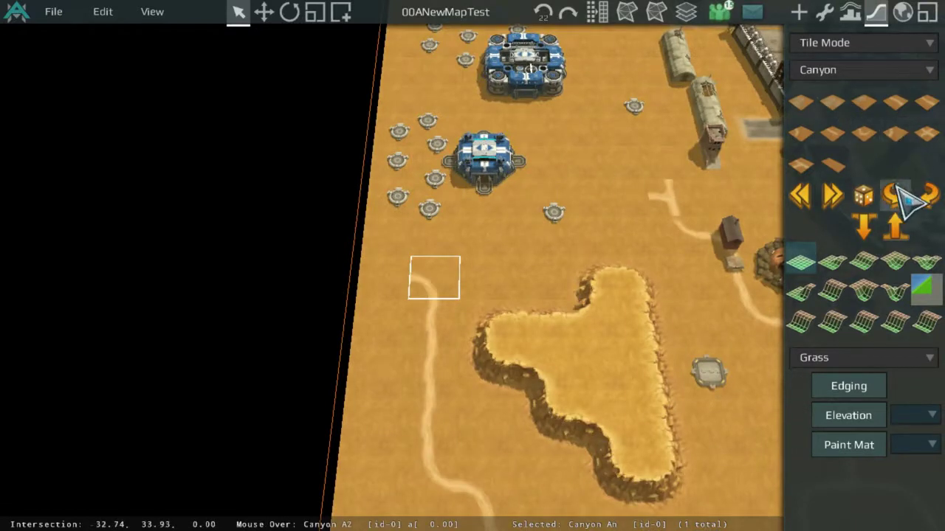
pyautogui.scroll(2, 476, 269)
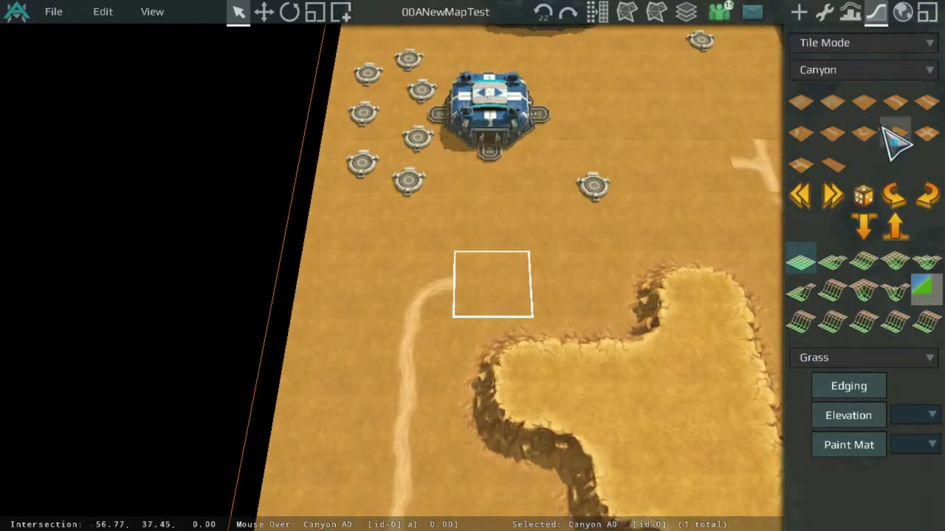
# Place a Canyon An curve on the tile north of the western path's end, rotated to join south and east.
pyautogui.click(506, 222)
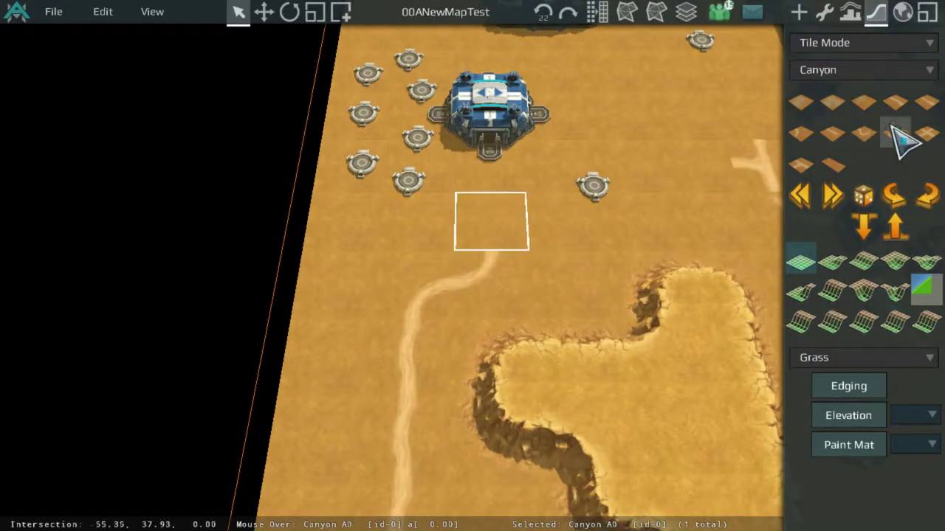
pyautogui.click(923, 196)
pyautogui.click(923, 197)
# Place a Canyon An curve on the next tile east joining west and north, and another north of it joining south and east.
pyautogui.click(586, 225)
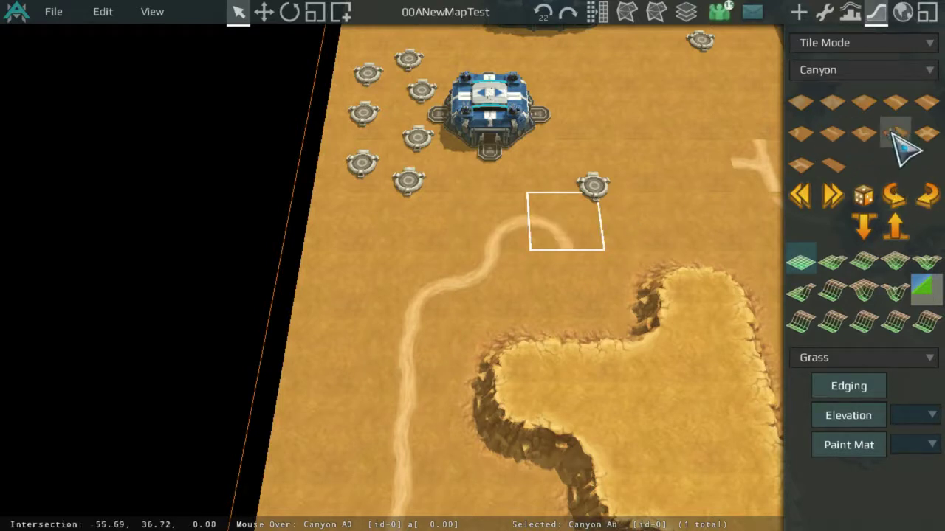
pyautogui.click(576, 179)
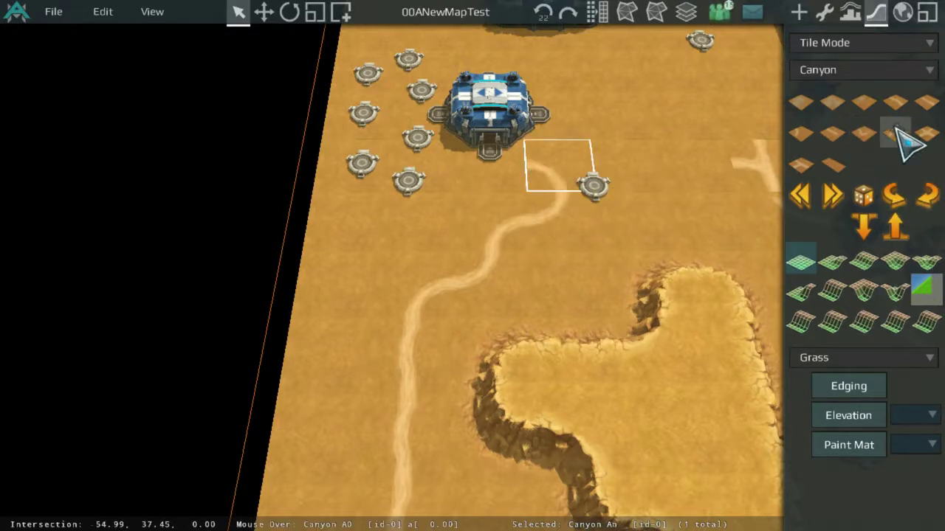
pyautogui.click(922, 196)
pyautogui.press('Right')
pyautogui.press('Right')
# Fill the gap to the junction's west branch with a Canyon Ai and a Canyon Aj straight running east-west.
pyautogui.click(893, 104)
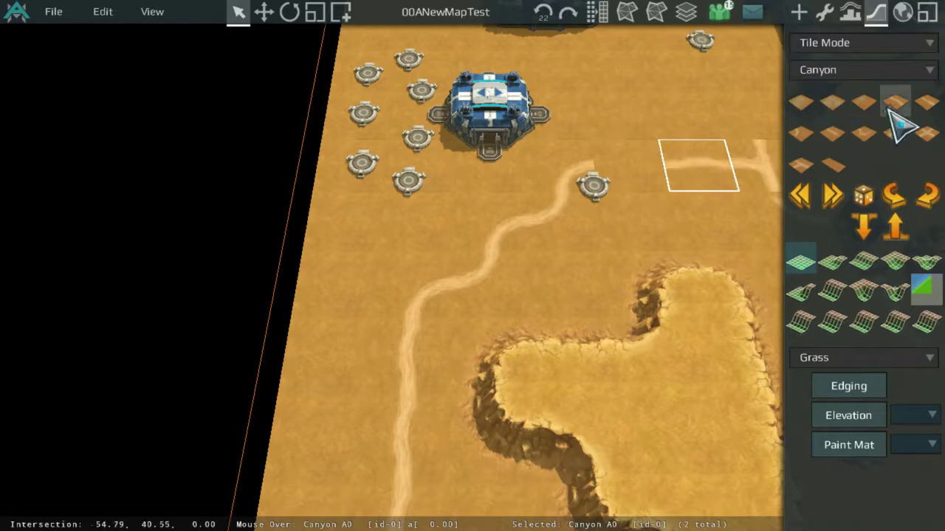
pyautogui.click(649, 167)
pyautogui.click(922, 104)
# Place a Canyon Am dead end east of the northern blue fortress and a curve on the next tile east, joining west and south.
pyautogui.moveTo(692, 133); pyautogui.dragTo(544, 306, button='middle')
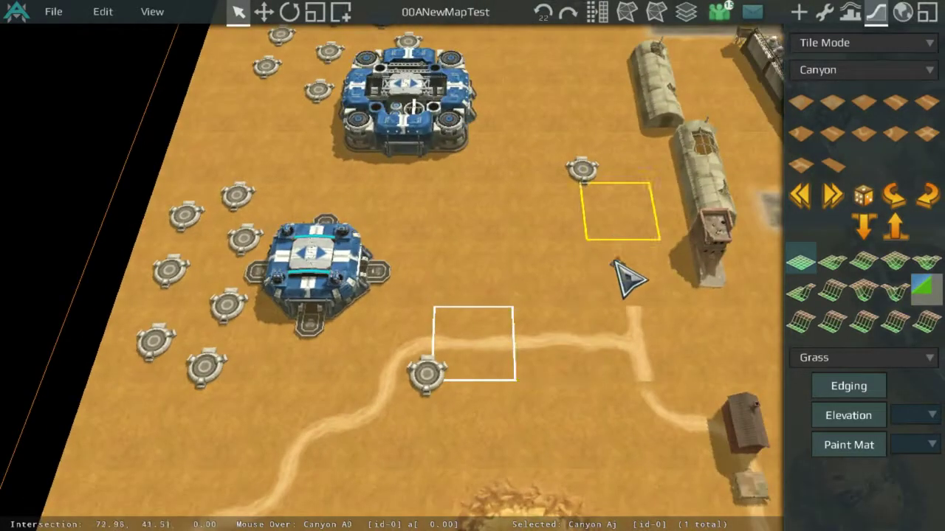
pyautogui.click(616, 266)
pyautogui.scroll(-3, 616, 266)
pyautogui.scroll(2, 624, 221)
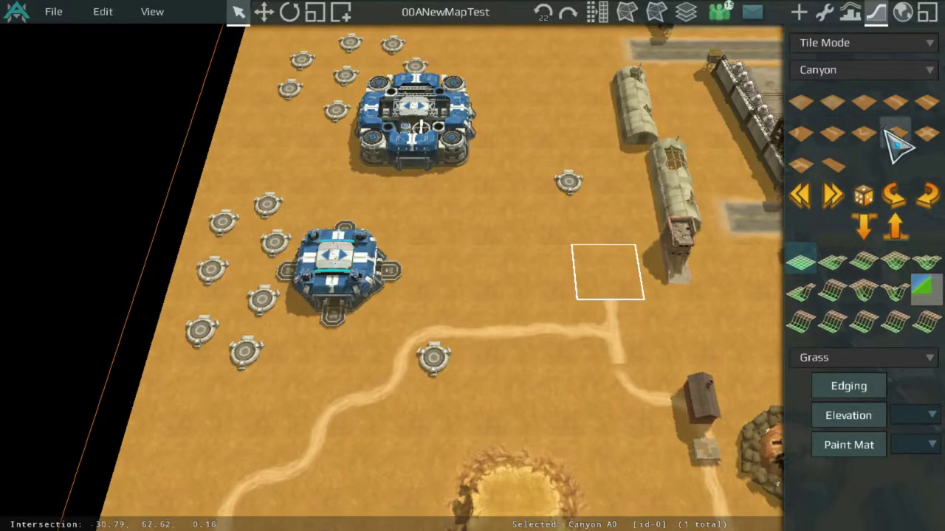
pyautogui.click(567, 87)
pyautogui.click(540, 89)
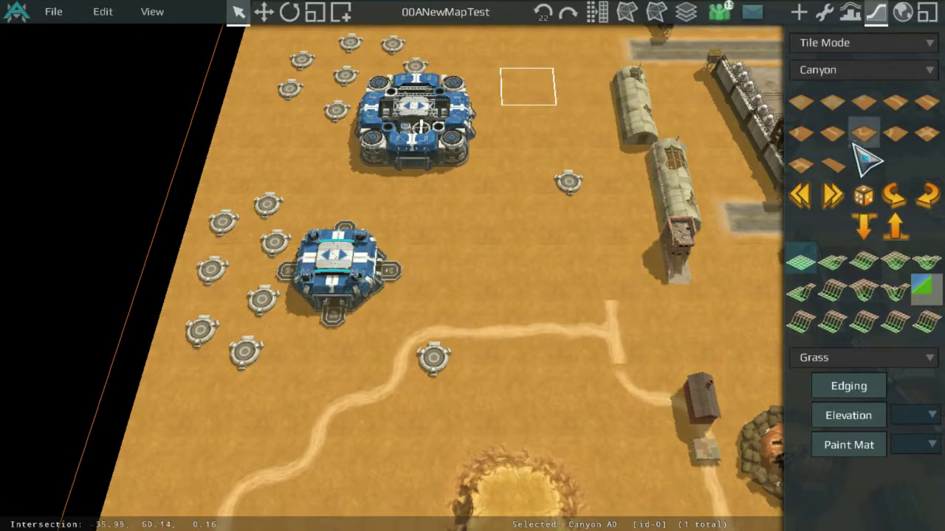
pyautogui.click(895, 193)
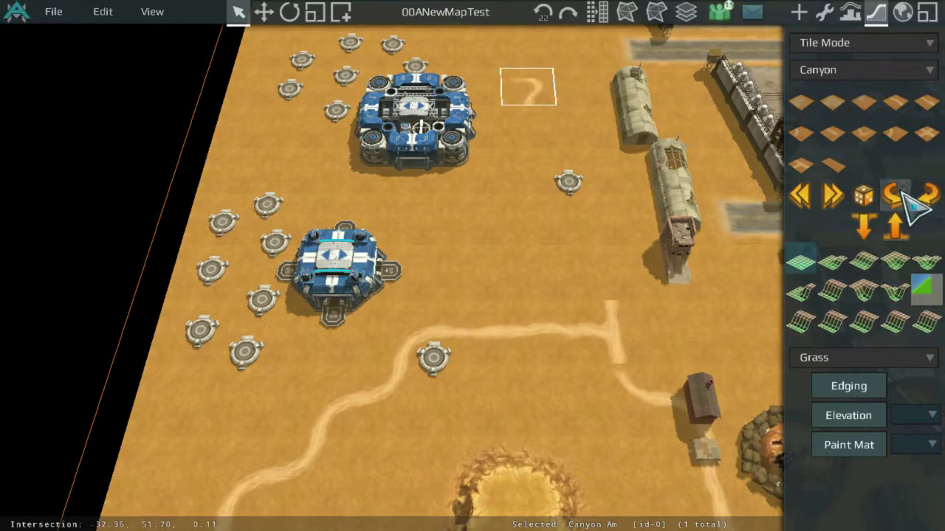
pyautogui.click(587, 90)
pyautogui.click(871, 137)
# Fill the four tiles between the new northern curve and the junction with Canyon Ai straights rotated to run north-south.
pyautogui.click(564, 128)
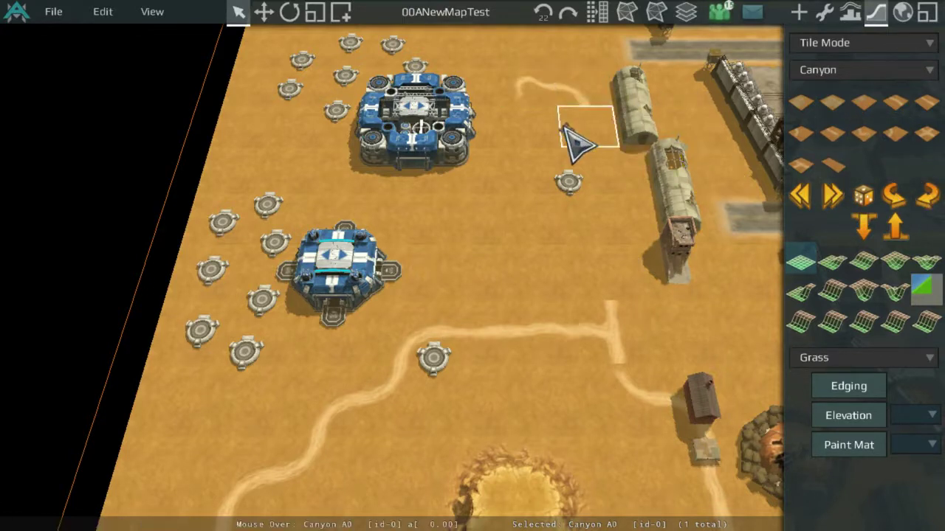
pyautogui.keyDown('shift'); pyautogui.click(607, 270); pyautogui.keyUp('shift')
pyautogui.click(924, 132)
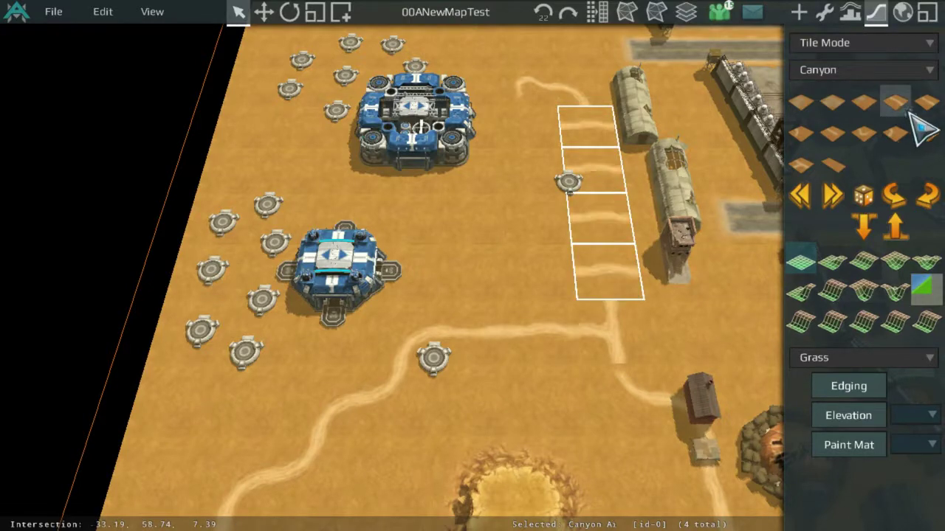
pyautogui.click(927, 194)
# Replace the Canyon Ak curve just west of the two-level ruined house with a Canyon An curve joining north and west.
pyautogui.moveTo(793, 253); pyautogui.dragTo(531, 74, button='middle')
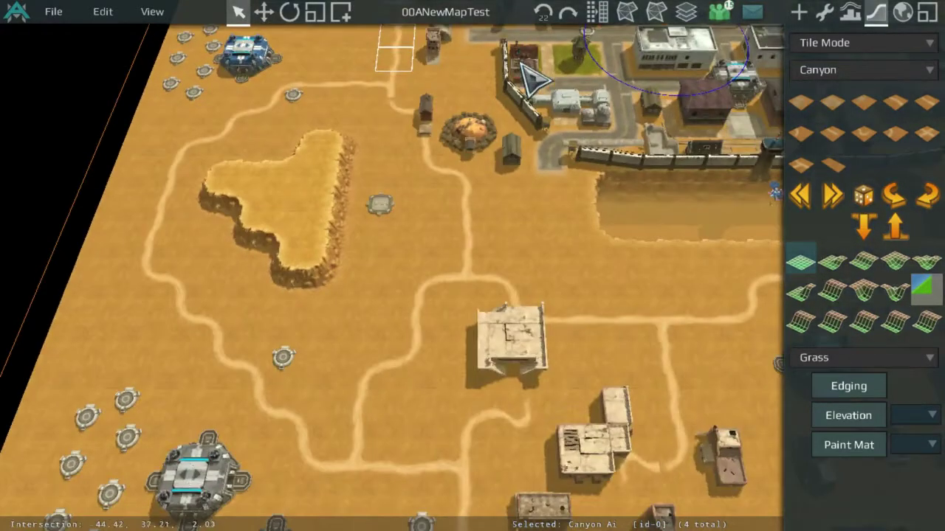
pyautogui.moveTo(642, 333); pyautogui.dragTo(542, 195, button='middle')
pyautogui.click(411, 270)
pyautogui.scroll(-5, 411, 269)
pyautogui.scroll(8, 541, 195)
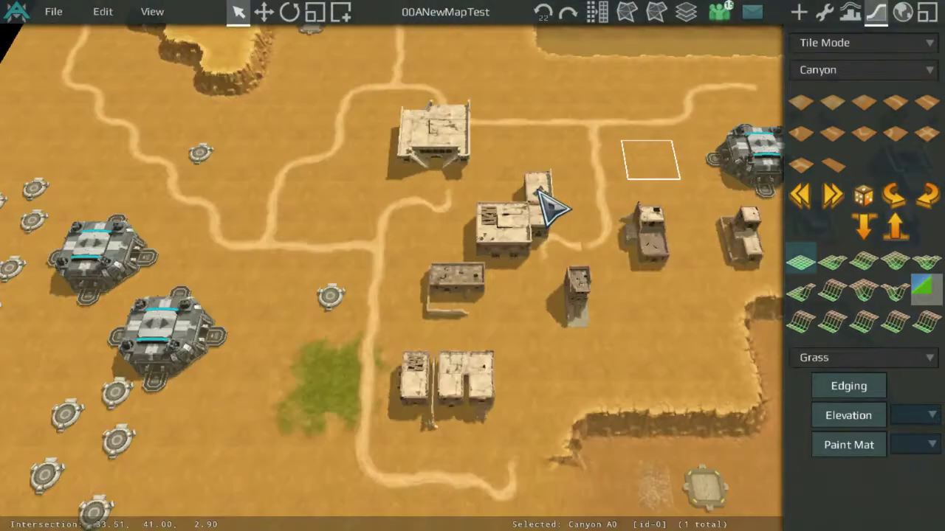
pyautogui.scroll(6, 580, 249)
pyautogui.click(484, 322)
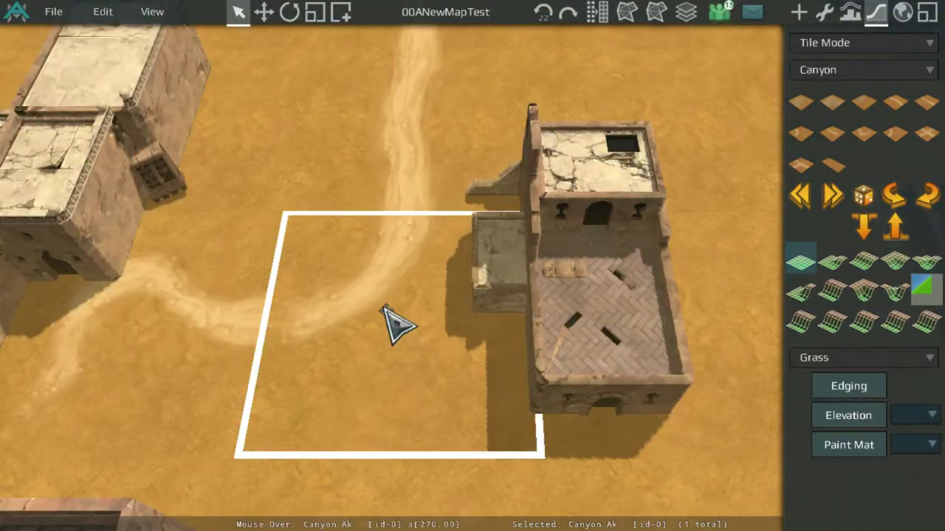
pyautogui.click(924, 134)
# Try a Canyon Ak tile at the path end south of the large ruined hall, and return it to Canyon Am.
pyautogui.scroll(-8, 490, 204)
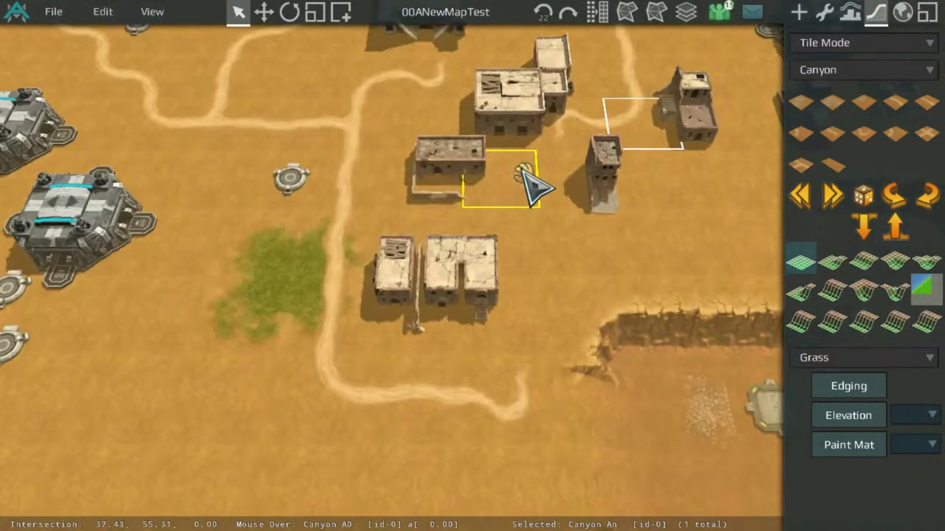
pyautogui.scroll(-2, 523, 280)
pyautogui.moveTo(528, 242); pyautogui.dragTo(487, 362, button='middle')
pyautogui.click(369, 225)
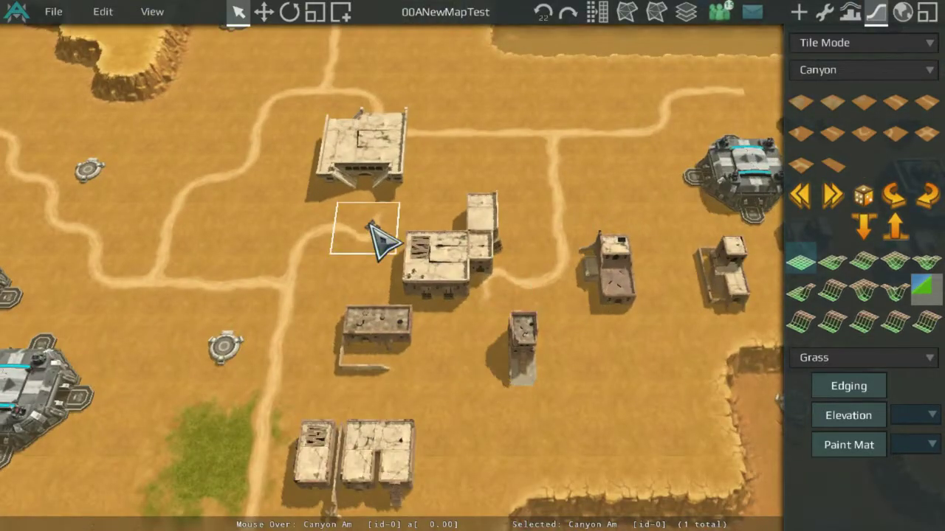
pyautogui.moveTo(491, 175); pyautogui.dragTo(624, 241, button='middle')
pyautogui.click(801, 133)
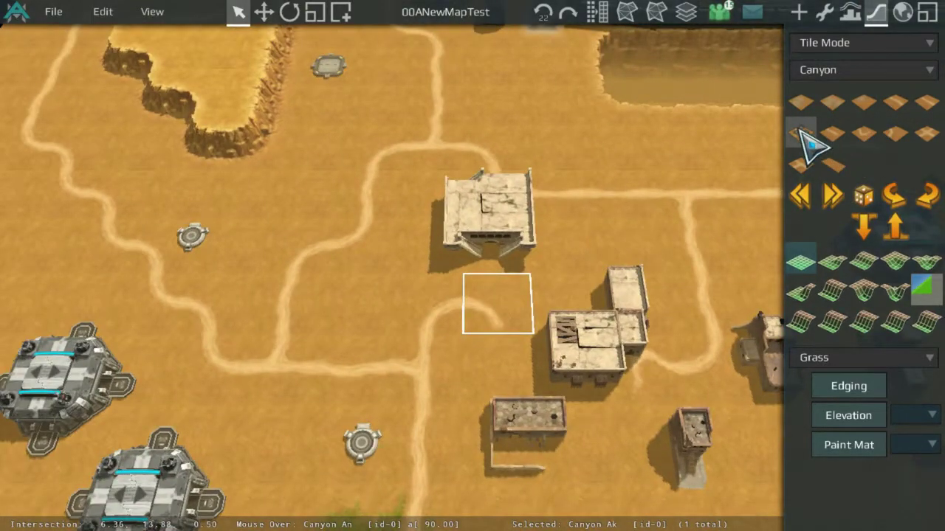
pyautogui.click(871, 139)
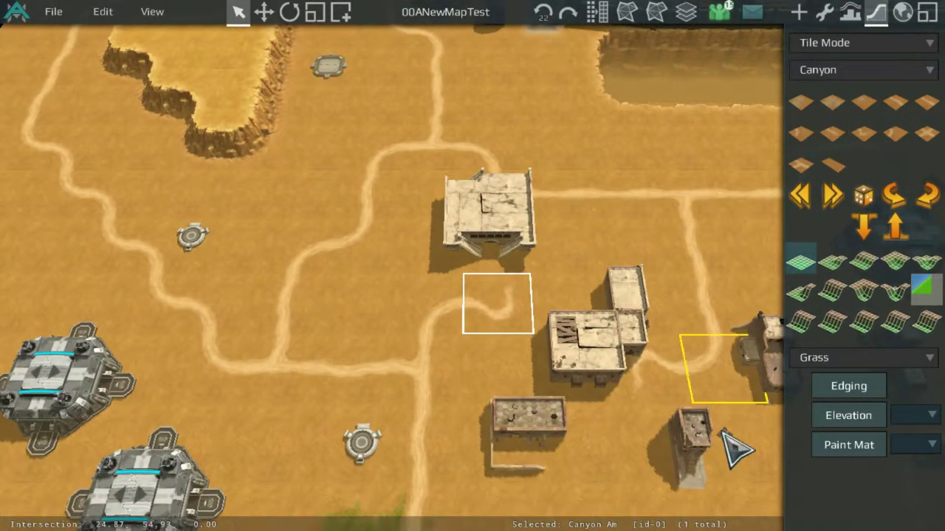
# Replace the path tile at the large ruined building's southeast corner with a Canyon An curve joining east and north.
pyautogui.click(667, 380)
pyautogui.click(888, 145)
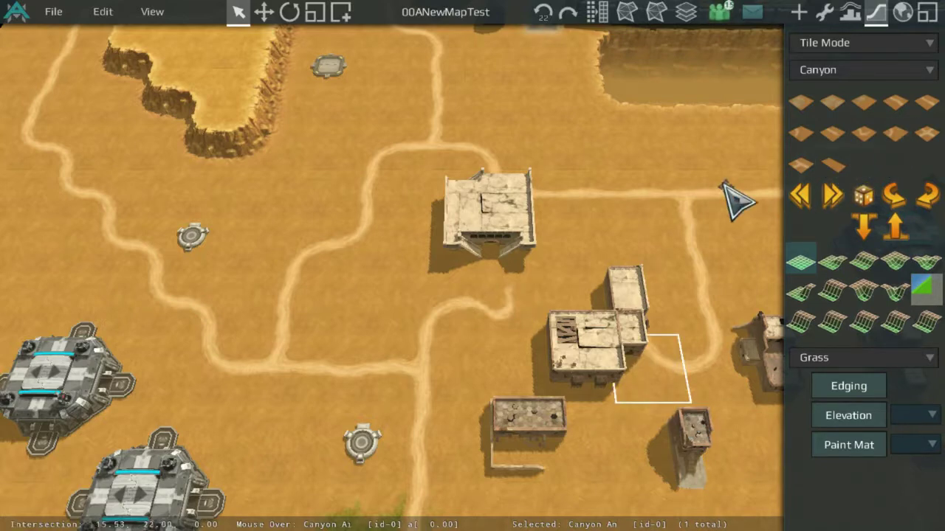
# Save the map with the finished path changes.
pyautogui.moveTo(723, 184); pyautogui.dragTo(477, 191, button='middle')
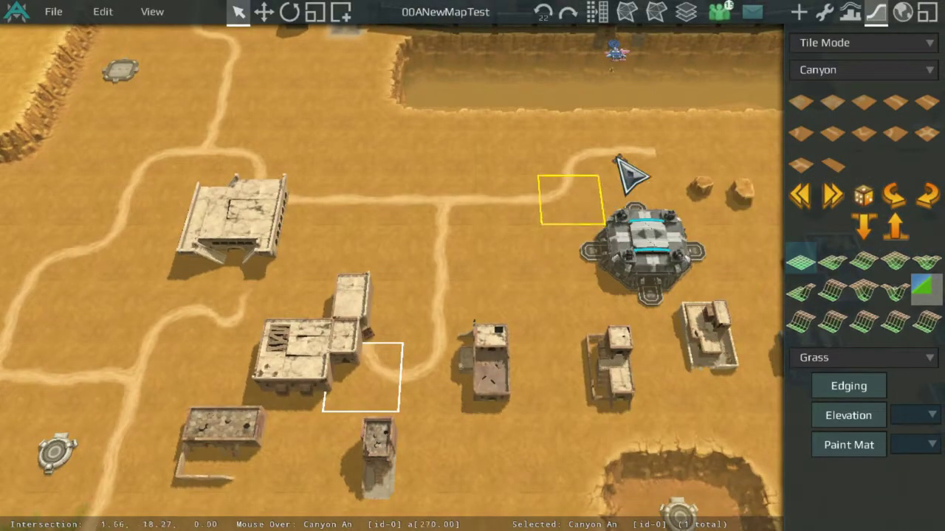
pyautogui.scroll(-5, 593, 170)
pyautogui.moveTo(584, 120); pyautogui.dragTo(738, 329, button='middle')
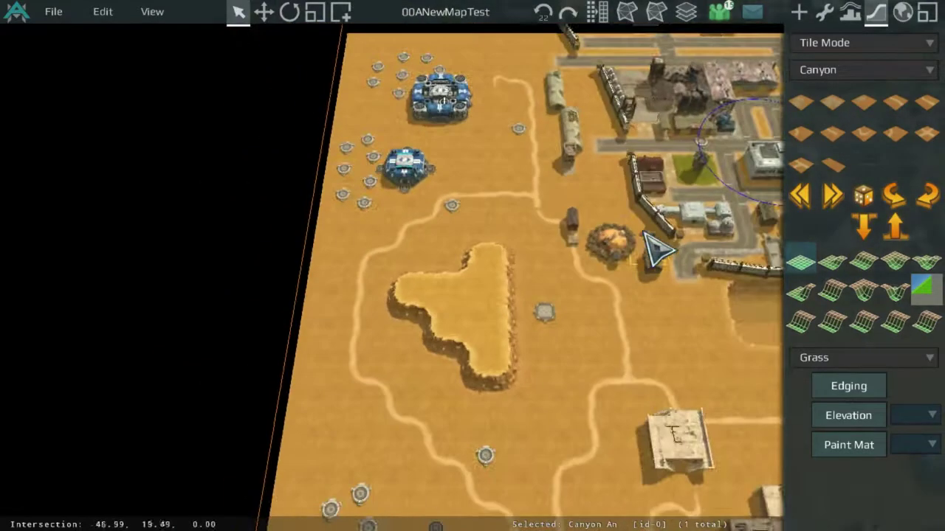
pyautogui.scroll(5, 643, 233)
pyautogui.click(53, 11)
pyautogui.click(59, 53)
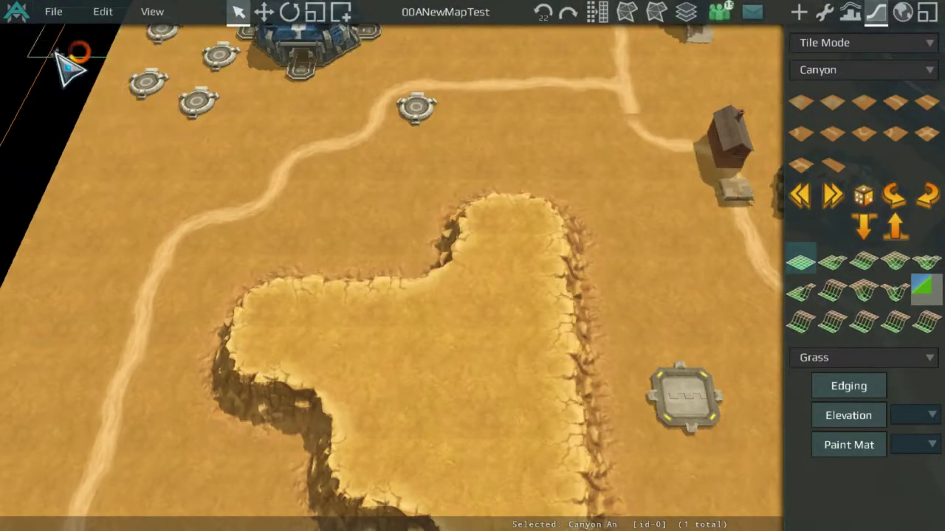
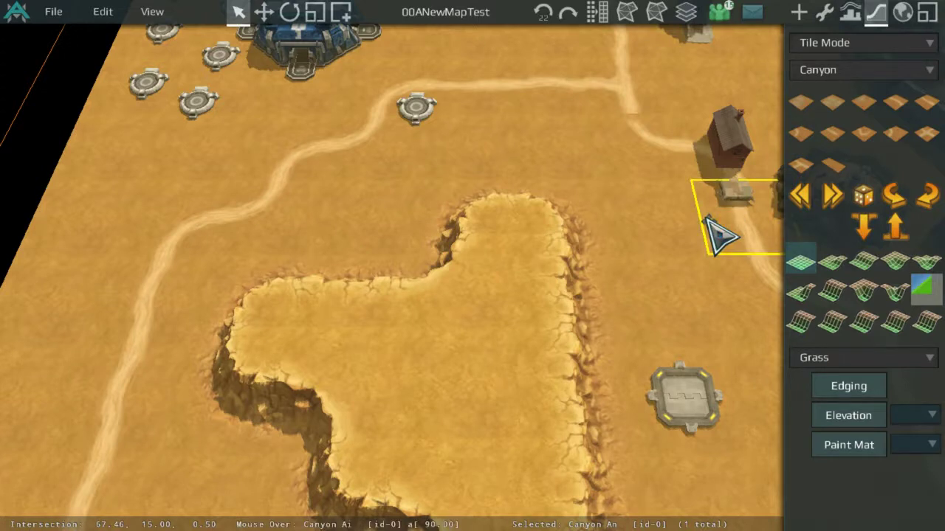
# Replace the Canyon Ak curve west of the small brown house with a Canyon An curve joining north and east.
pyautogui.scroll(-3, 705, 217)
pyautogui.moveTo(610, 153); pyautogui.dragTo(770, 243, button='middle')
pyautogui.scroll(3, 450, 240)
pyautogui.scroll(3, 769, 243)
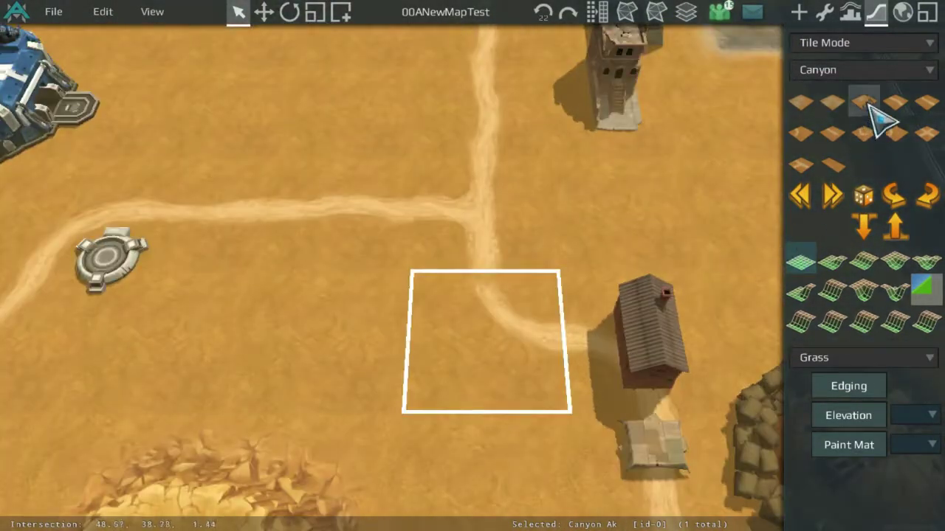
pyautogui.click(834, 135)
pyautogui.click(862, 137)
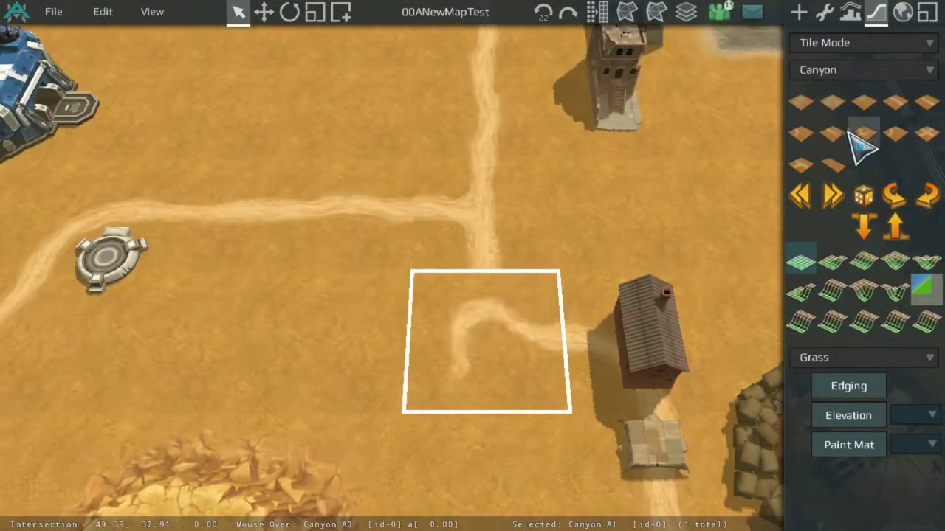
pyautogui.click(885, 140)
# Review the dirt path network around the ruins, plateaus and fortresses across the map.
pyautogui.scroll(-6, 590, 292)
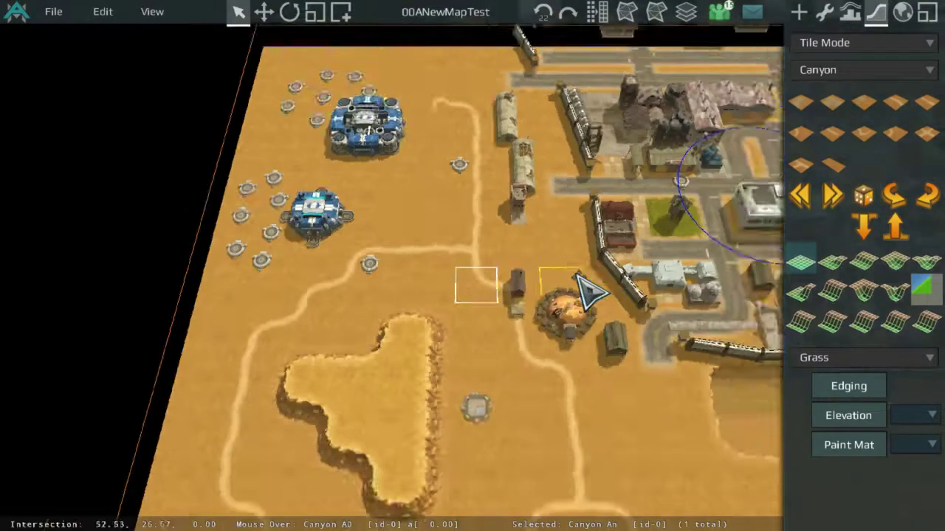
pyautogui.moveTo(555, 355); pyautogui.dragTo(533, 166, button='middle')
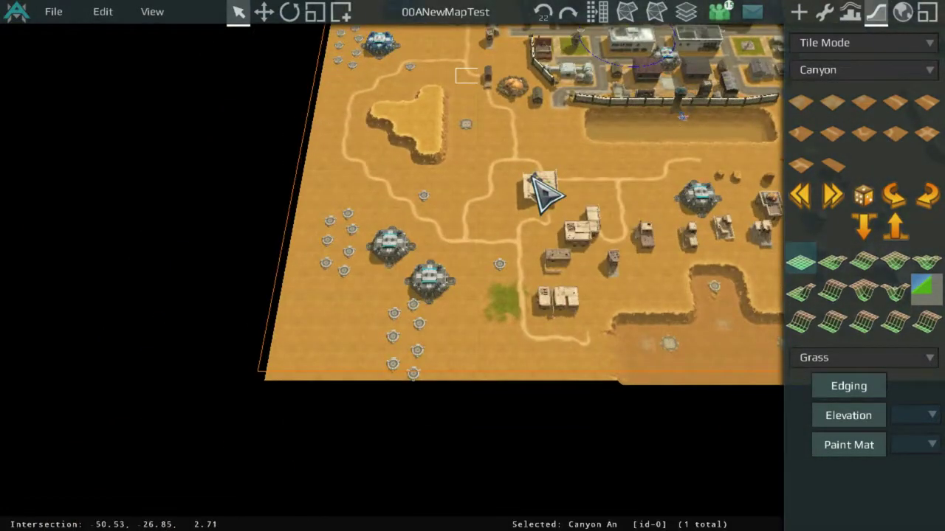
pyautogui.scroll(4, 386, 217)
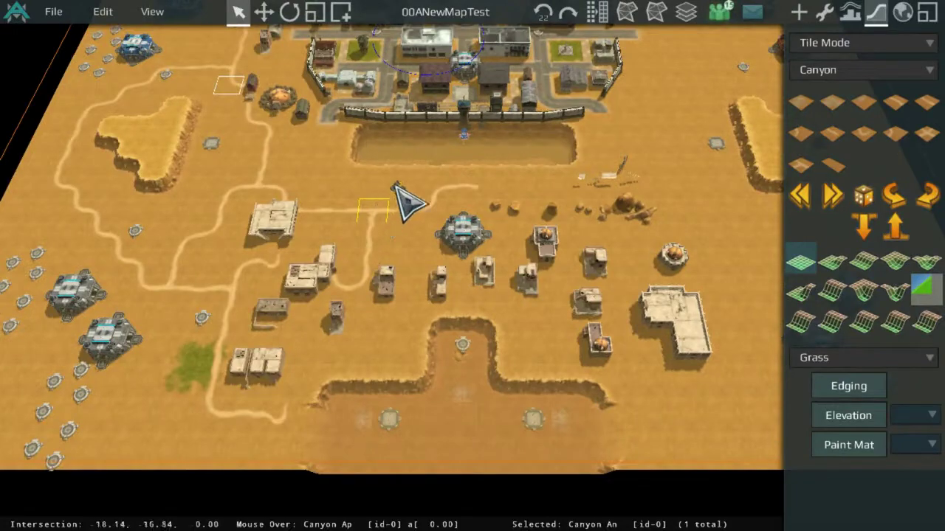
pyautogui.scroll(2, 394, 185)
pyautogui.moveTo(276, 313); pyautogui.dragTo(96, 200, button='middle')
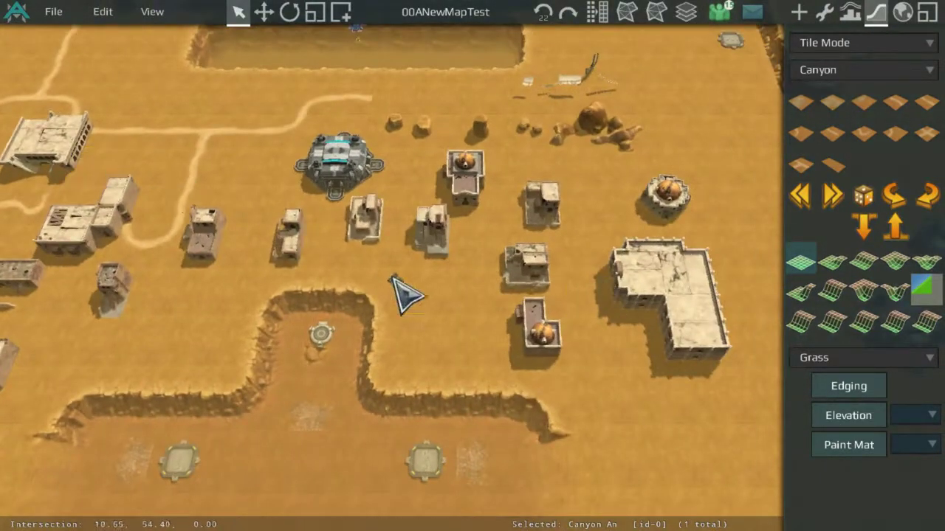
pyautogui.moveTo(405, 288); pyautogui.dragTo(626, 240, button='middle')
pyautogui.moveTo(222, 189); pyautogui.dragTo(729, 235, button='middle')
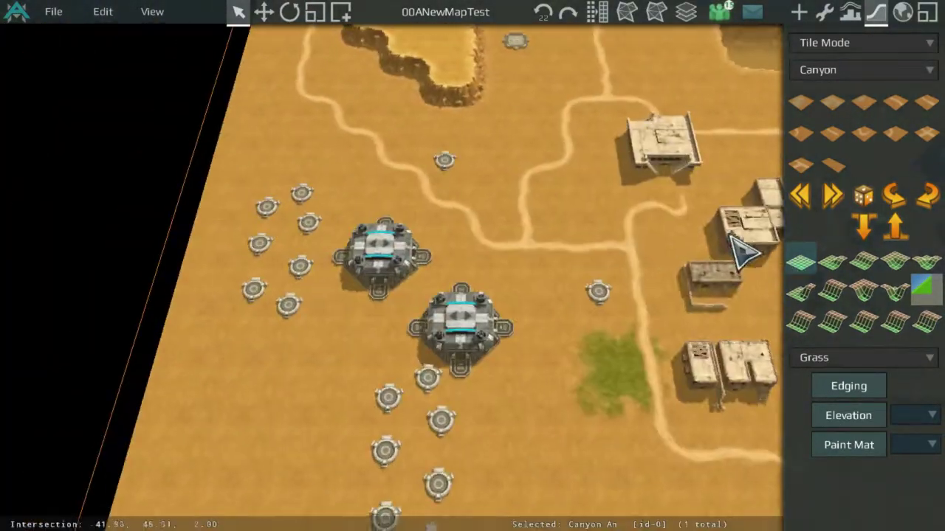
pyautogui.moveTo(634, 101); pyautogui.dragTo(761, 151, button='middle')
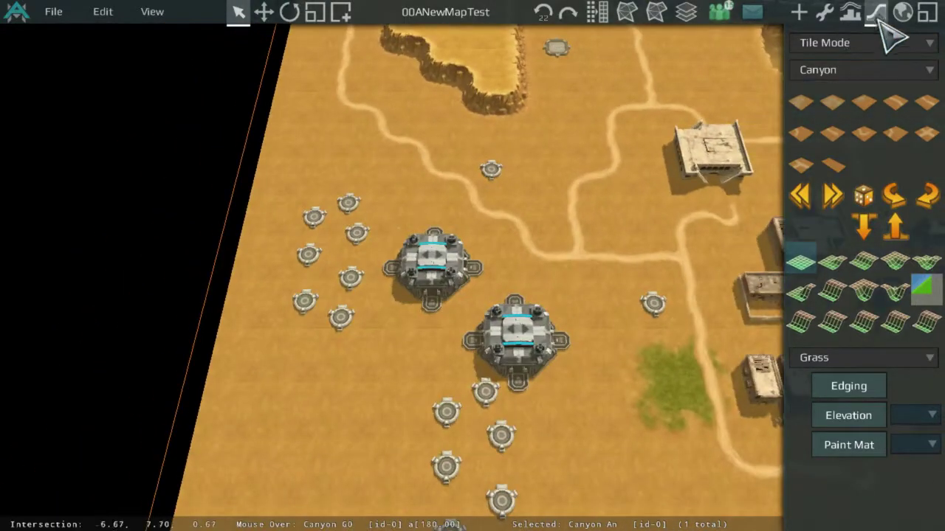
# Show the object properties and move the FortPadBase northeast of the grey fortresses south, close to the winding path.
pyautogui.click(825, 13)
pyautogui.moveTo(613, 226); pyautogui.dragTo(344, 281, button='middle')
pyautogui.scroll(3, 401, 170)
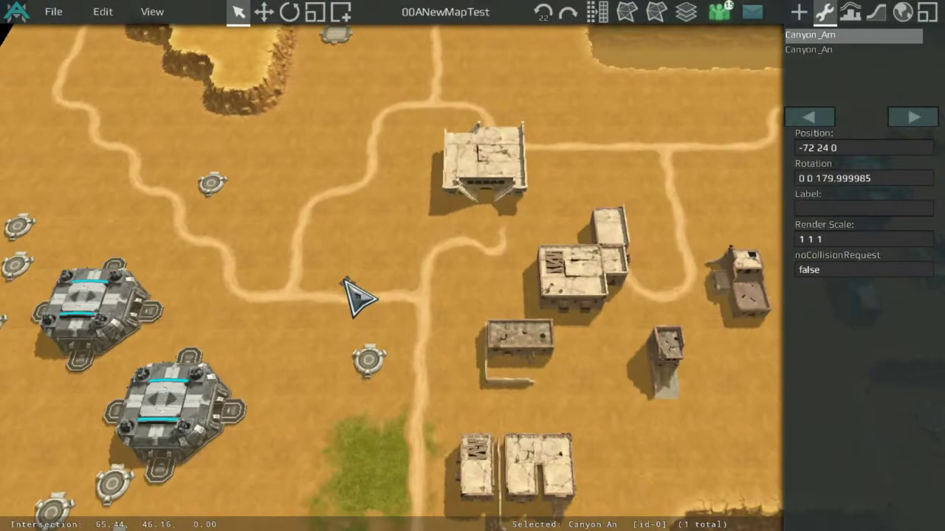
pyautogui.moveTo(344, 237); pyautogui.dragTo(584, 323, button='middle')
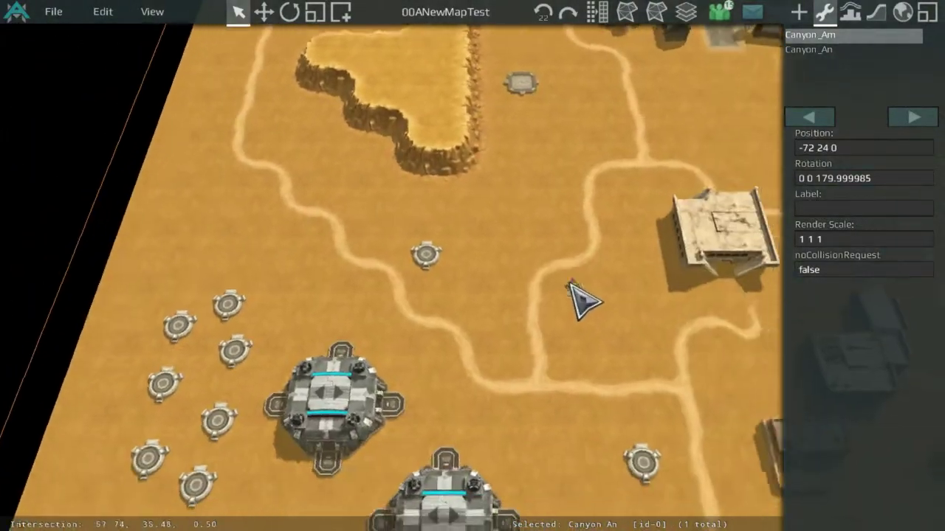
pyautogui.moveTo(452, 330); pyautogui.dragTo(590, 207, button='middle')
pyautogui.scroll(3, 593, 101)
pyautogui.moveTo(588, 107); pyautogui.dragTo(552, 238, button='middle')
pyautogui.moveTo(542, 299); pyautogui.dragTo(518, 123, button='middle')
pyautogui.moveTo(546, 155); pyautogui.dragTo(451, 142, button='middle')
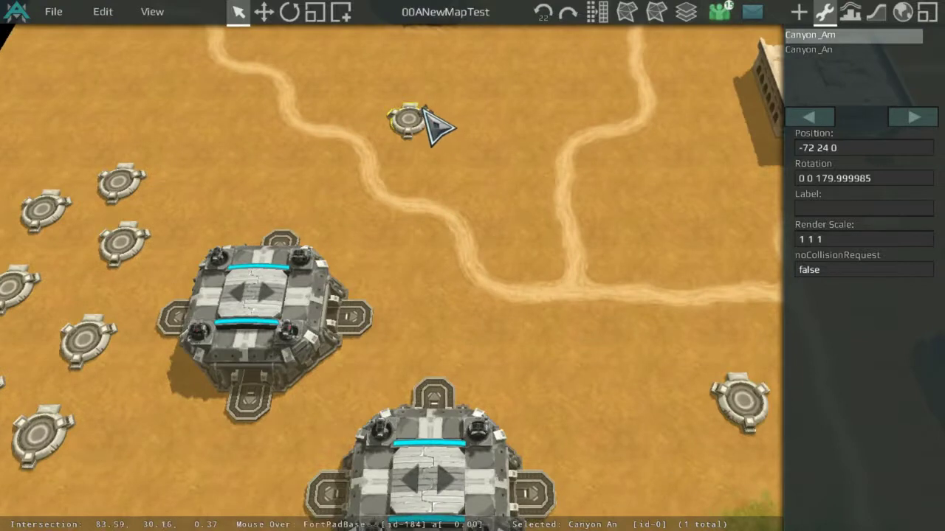
pyautogui.moveTo(428, 116); pyautogui.dragTo(437, 159)
# Move the FortPadBase near the grass patch northwest to just south of the western path's T-junction.
pyautogui.moveTo(760, 408); pyautogui.dragTo(583, 312, button='middle')
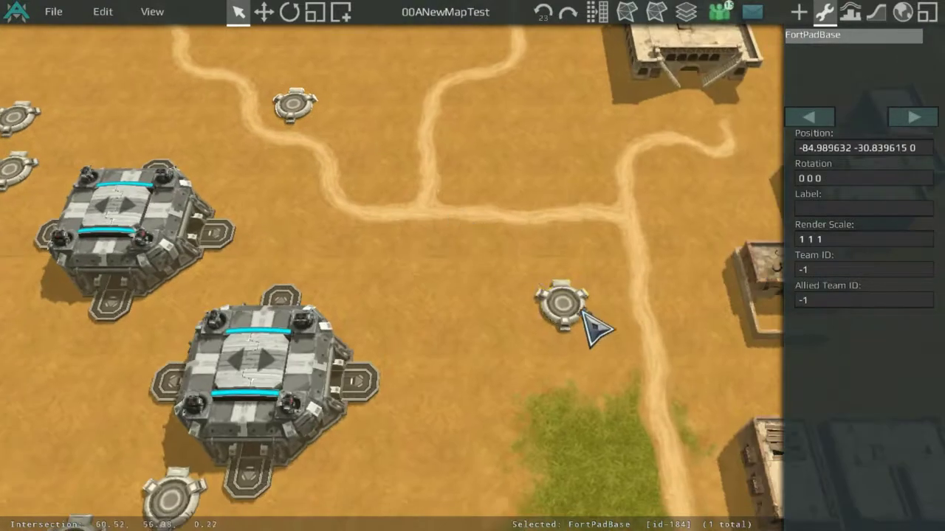
pyautogui.moveTo(589, 323); pyautogui.dragTo(442, 253)
pyautogui.scroll(-3, 441, 252)
pyautogui.moveTo(378, 230); pyautogui.dragTo(621, 261, button='middle')
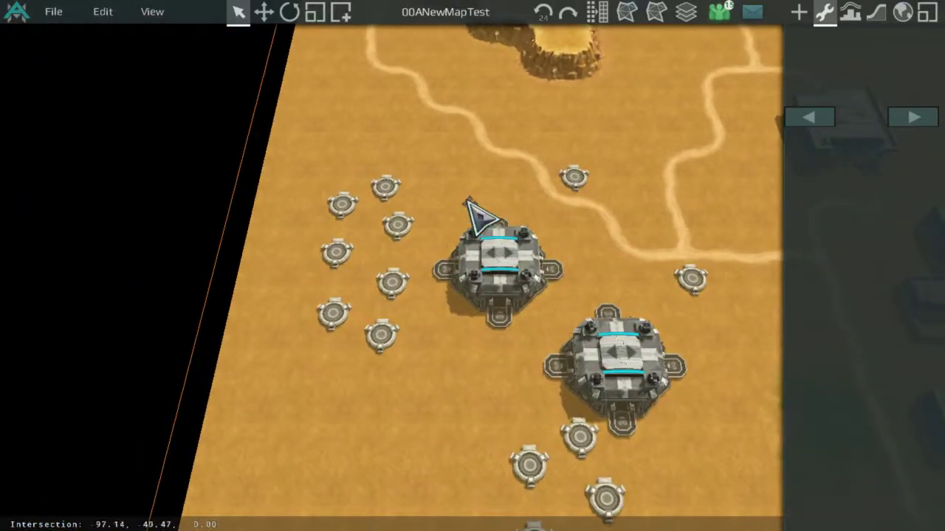
# Move the four FortPadBases nearest the southeastern grey fortress's south side into north, northwest, centre and northeast positions of a ring.
pyautogui.scroll(2, 434, 177)
pyautogui.scroll(-2, 437, 358)
pyautogui.moveTo(437, 358); pyautogui.dragTo(351, 152, button='middle')
pyautogui.scroll(1, 351, 151)
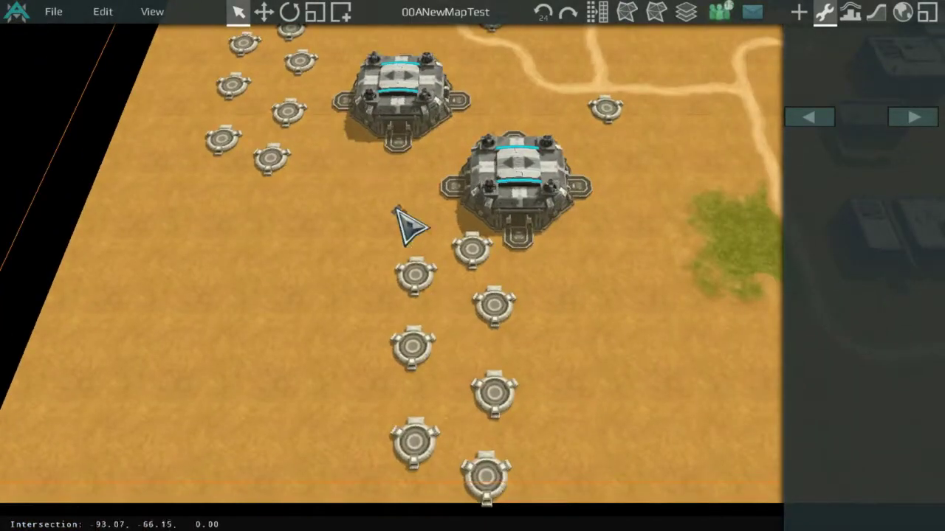
pyautogui.moveTo(396, 209); pyautogui.dragTo(472, 283, button='middle')
pyautogui.scroll(2, 472, 283)
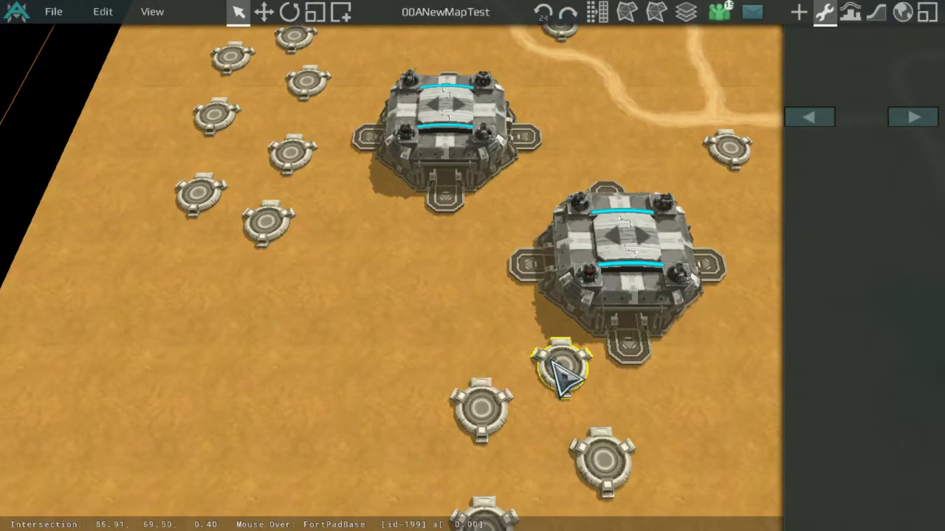
pyautogui.moveTo(561, 376); pyautogui.dragTo(464, 262)
pyautogui.moveTo(476, 324); pyautogui.dragTo(369, 321)
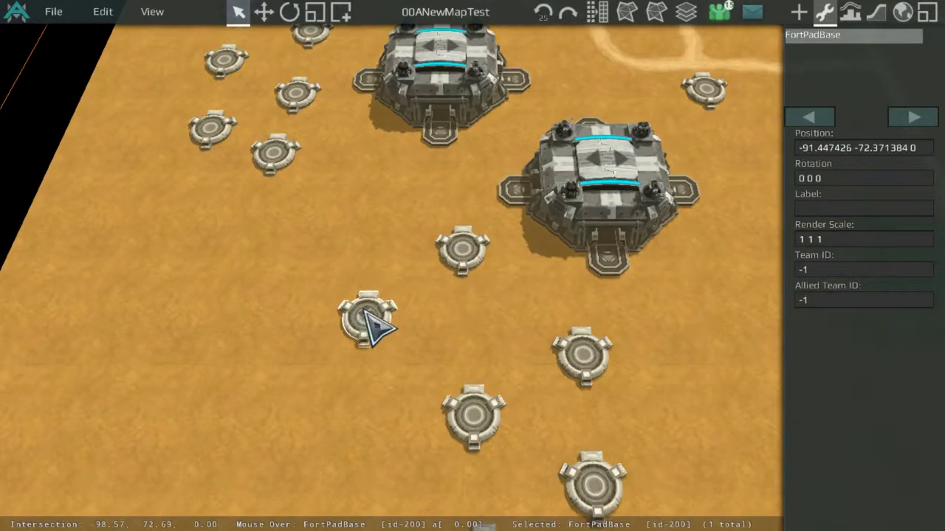
pyautogui.moveTo(477, 432); pyautogui.dragTo(466, 361)
pyautogui.moveTo(572, 358); pyautogui.dragTo(576, 316)
# Move the three southernmost FortPadBases to the southwest, south and southeast of the centre pad, completing the ring below the fortress.
pyautogui.moveTo(584, 348); pyautogui.dragTo(526, 284, button='middle')
pyautogui.moveTo(534, 335); pyautogui.dragTo(364, 297)
pyautogui.moveTo(425, 395); pyautogui.dragTo(482, 321)
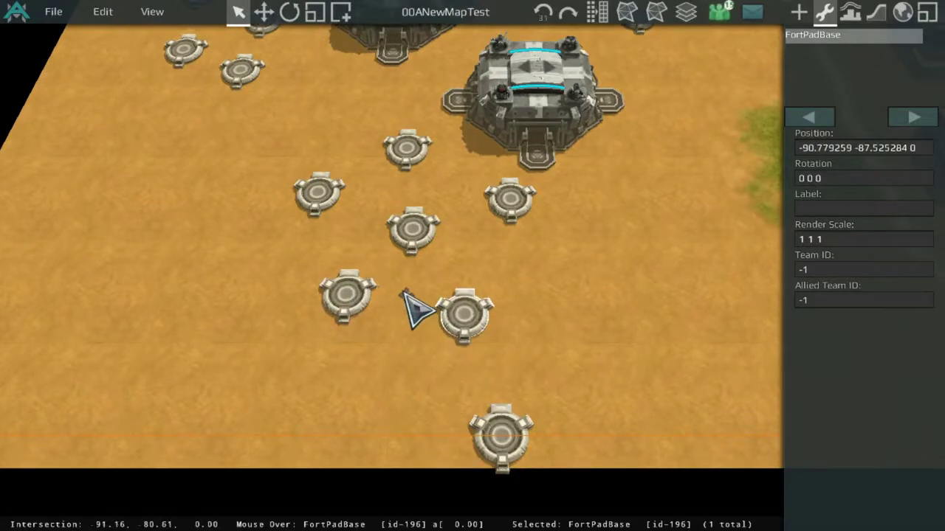
pyautogui.moveTo(368, 314); pyautogui.dragTo(333, 312)
pyautogui.moveTo(470, 336); pyautogui.dragTo(429, 356)
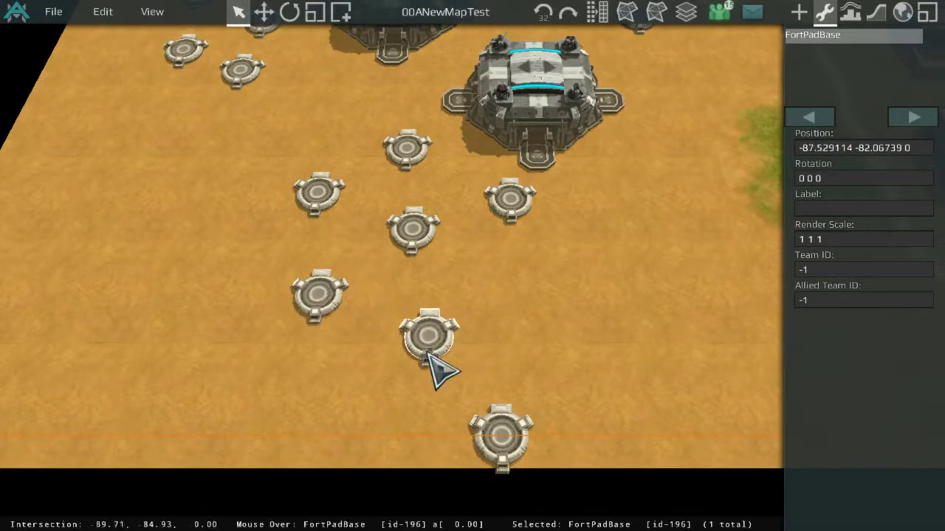
pyautogui.moveTo(501, 439); pyautogui.dragTo(523, 264)
# Nudge the FortPadBases south of the southeastern fortress to even out the spacing around the centre pad.
pyautogui.moveTo(465, 322); pyautogui.dragTo(464, 332)
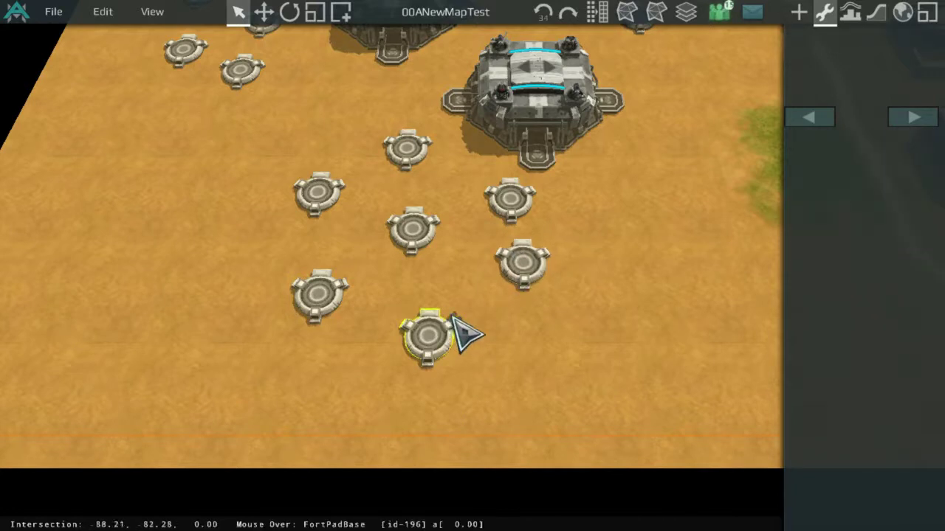
pyautogui.moveTo(509, 272); pyautogui.dragTo(508, 293)
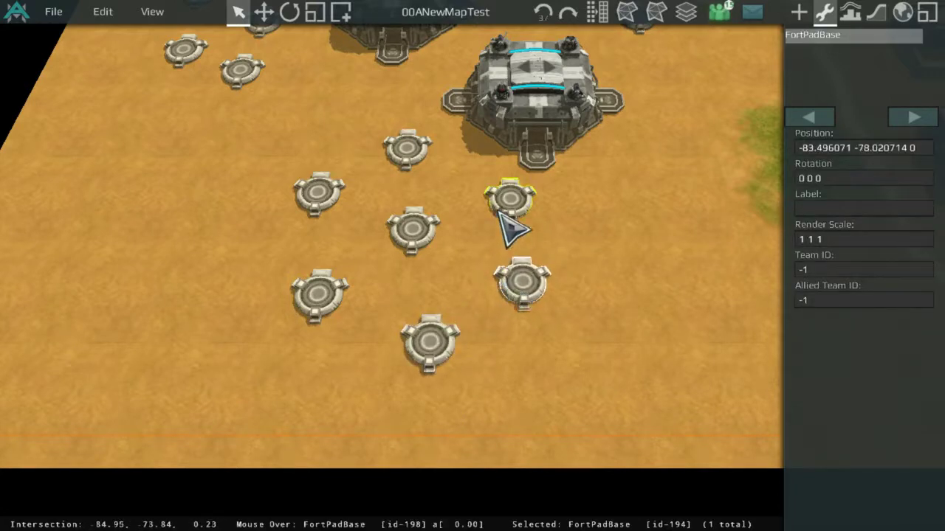
pyautogui.moveTo(428, 230); pyautogui.dragTo(433, 239)
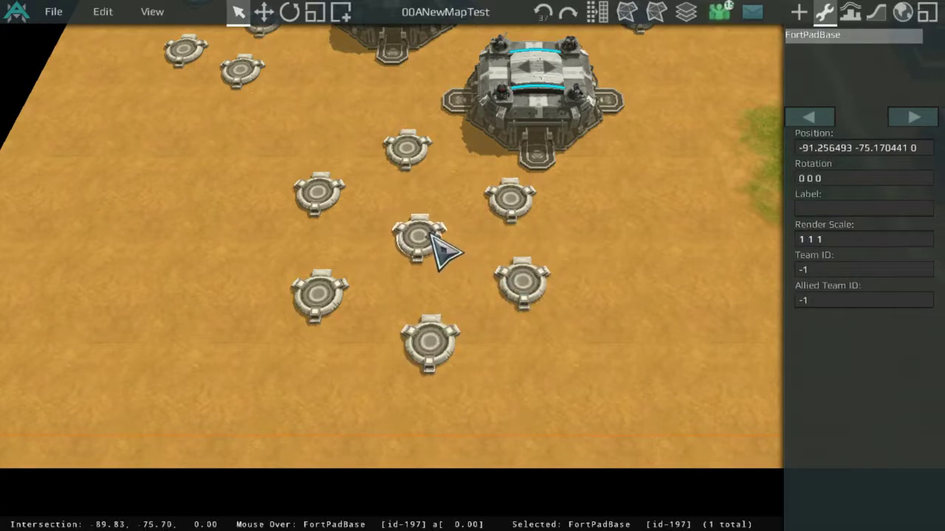
pyautogui.moveTo(411, 152); pyautogui.dragTo(421, 164)
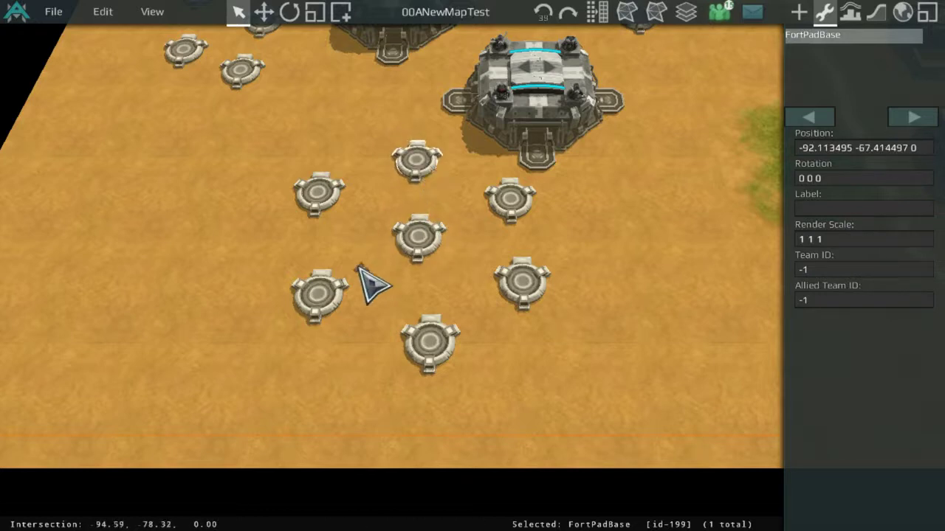
pyautogui.moveTo(332, 295); pyautogui.dragTo(341, 298)
pyautogui.moveTo(322, 192); pyautogui.dragTo(335, 209)
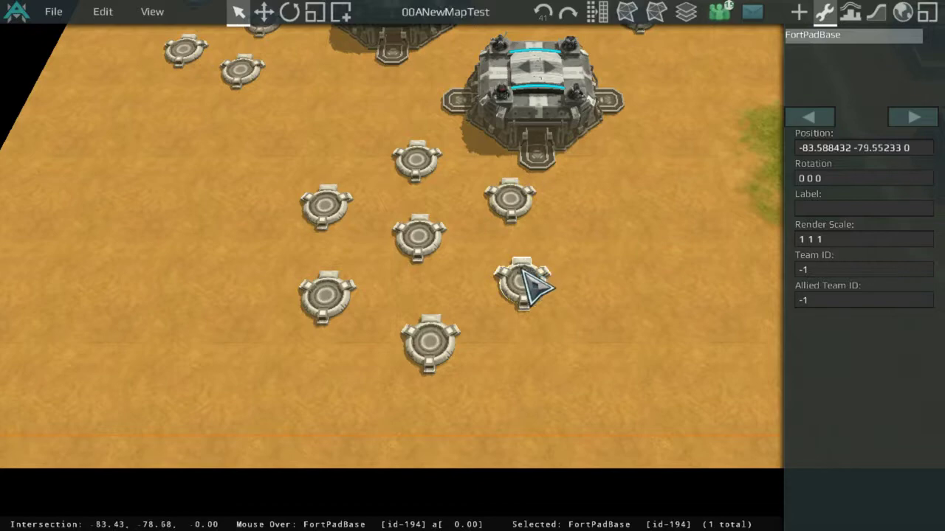
pyautogui.click(529, 238)
# Select the outer FortPadBases of the southern ring together, and examine their layout around the centre pad.
pyautogui.scroll(-3, 528, 238)
pyautogui.scroll(3, 527, 237)
pyautogui.scroll(-3, 462, 246)
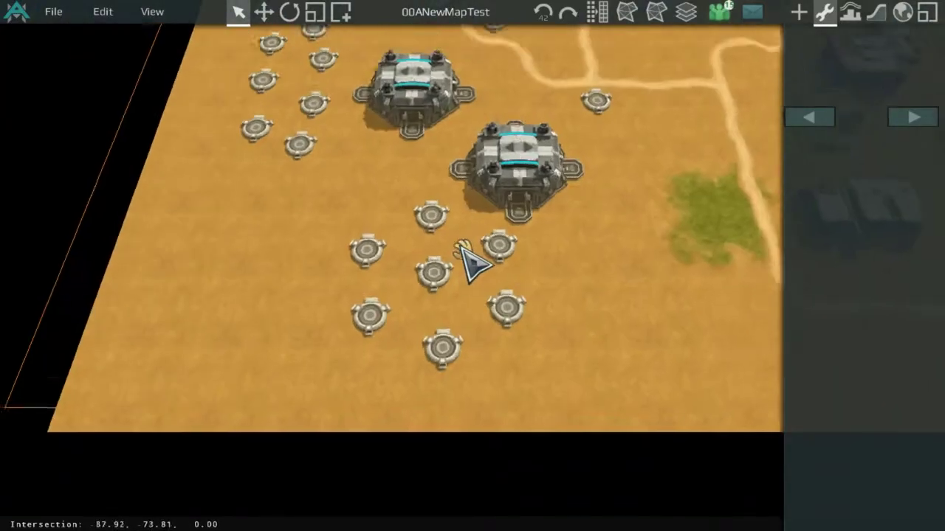
pyautogui.scroll(2, 468, 274)
pyautogui.click(350, 316)
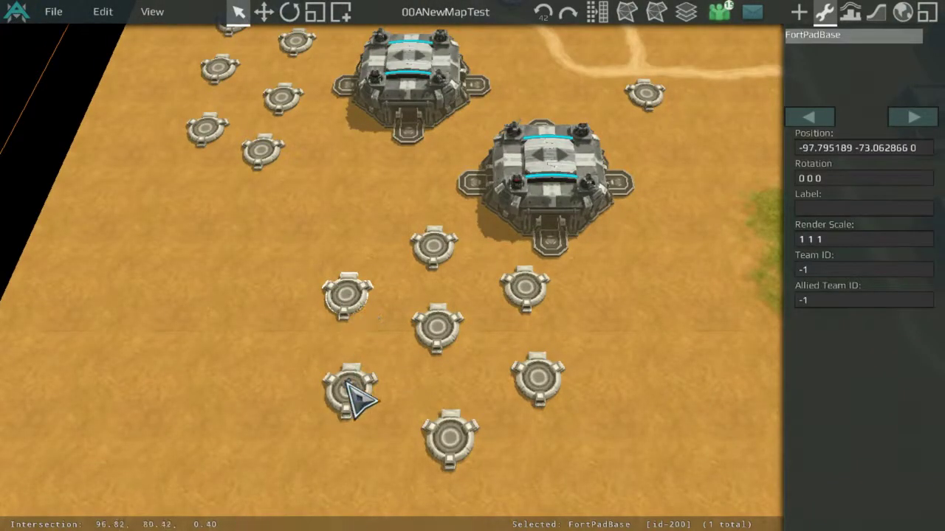
pyautogui.keyDown('shift'); pyautogui.click(470, 435); pyautogui.keyUp('shift')
pyautogui.keyDown('shift'); pyautogui.click(527, 359); pyautogui.keyUp('shift')
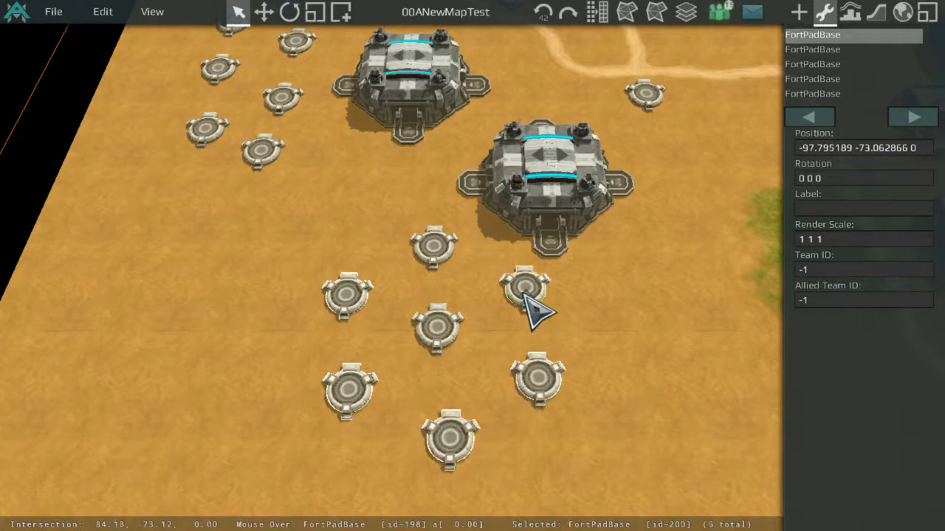
pyautogui.click(442, 271)
pyautogui.click(445, 328)
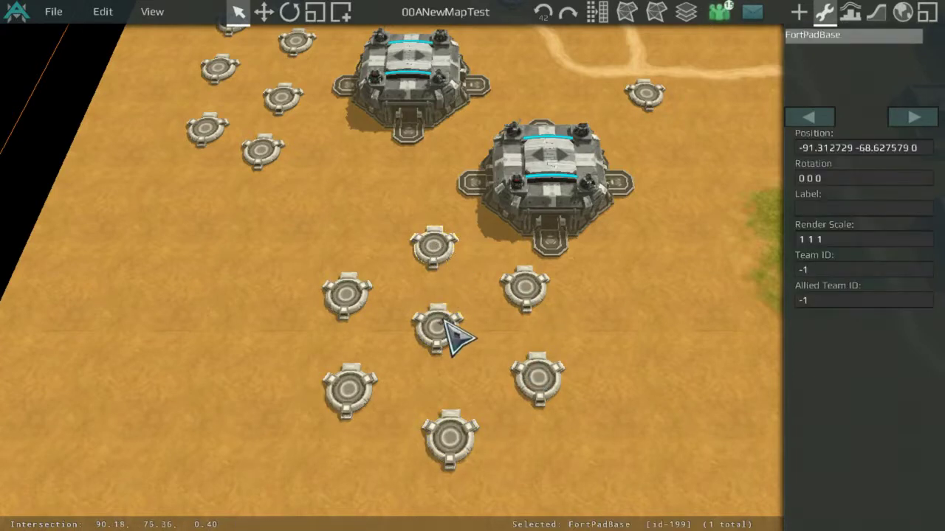
# Highlight the Canyon A0 tiles beneath the southern ring and move its centre FortPadBase onto their shared corner.
pyautogui.click(879, 15)
pyautogui.click(475, 380)
pyautogui.click(392, 369)
pyautogui.click(384, 310)
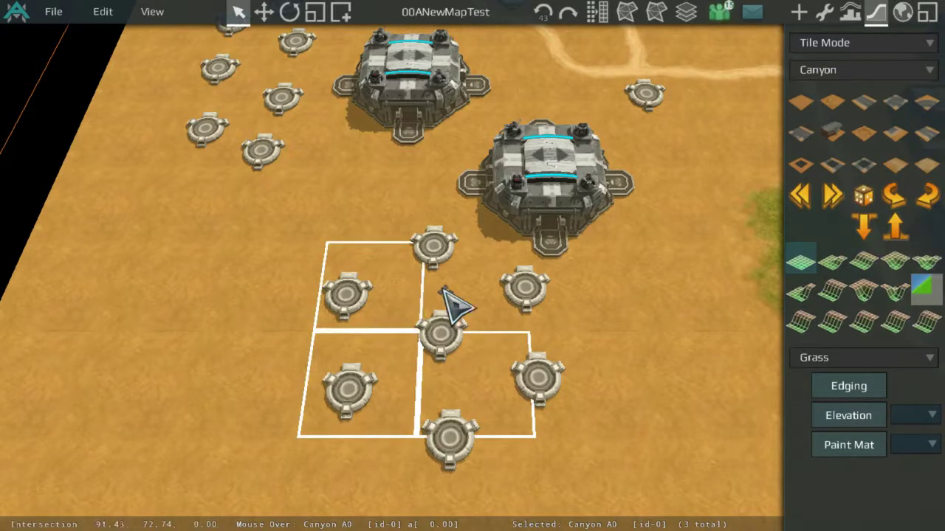
pyautogui.click(443, 292)
pyautogui.click(825, 13)
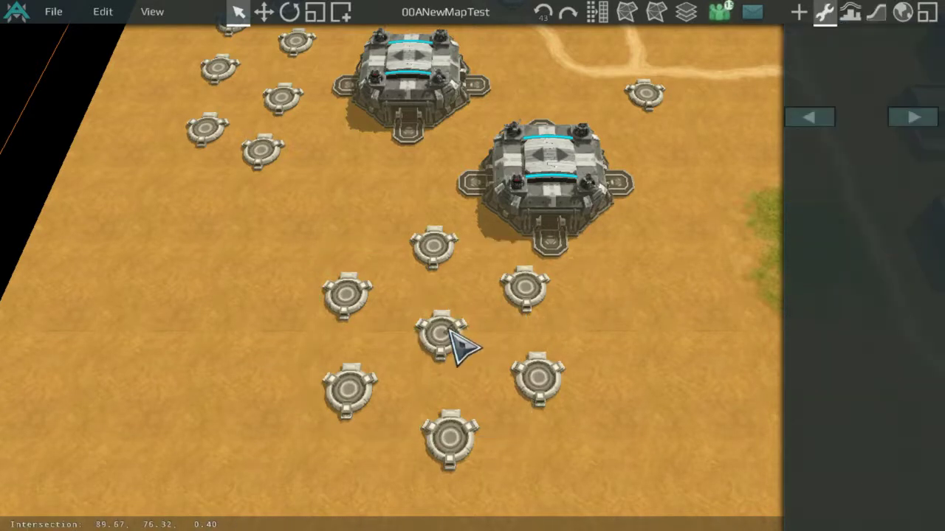
pyautogui.moveTo(451, 332); pyautogui.dragTo(434, 330)
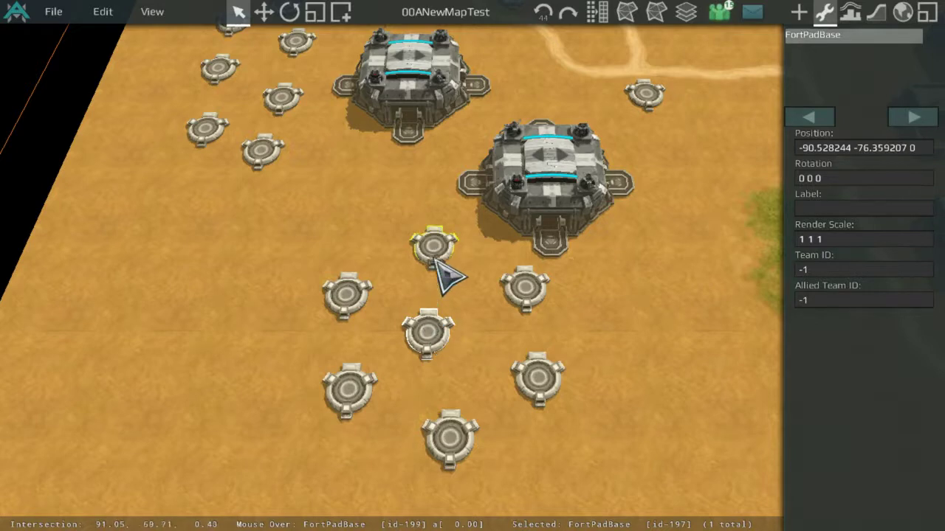
# Reposition the six outer FortPadBases of the southern ring so they are evenly spaced around the realigned centre pad.
pyautogui.moveTo(436, 259); pyautogui.dragTo(430, 245)
pyautogui.moveTo(436, 432); pyautogui.dragTo(408, 425)
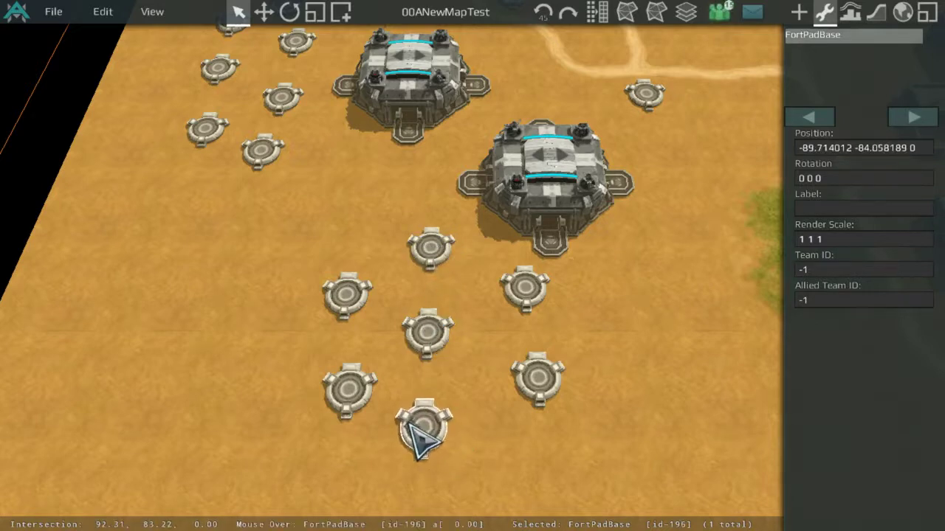
pyautogui.moveTo(357, 399); pyautogui.dragTo(339, 395)
pyautogui.moveTo(339, 310); pyautogui.dragTo(344, 300)
pyautogui.moveTo(525, 292); pyautogui.dragTo(511, 293)
pyautogui.moveTo(529, 373)
pyautogui.mouseDown()
pyautogui.moveTo(516, 384)
pyautogui.moveTo(510, 374)
pyautogui.mouseUp()
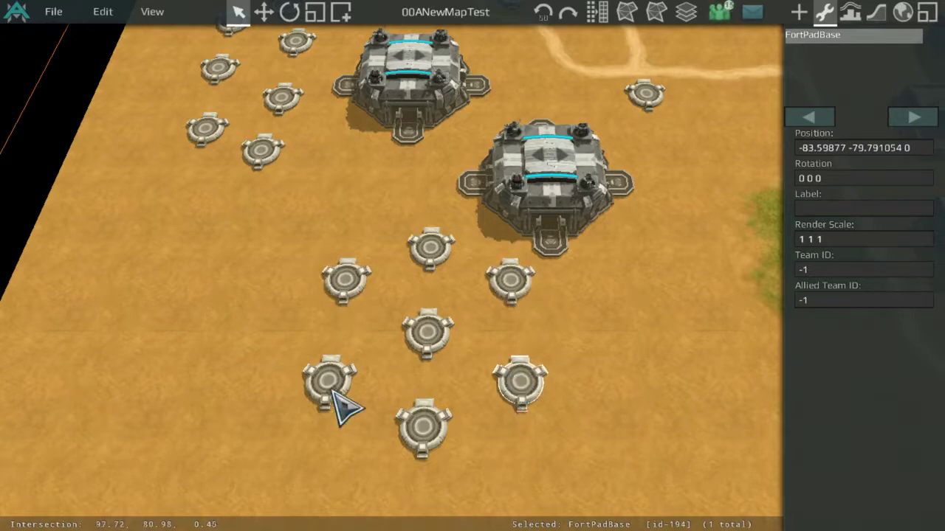
pyautogui.moveTo(341, 389); pyautogui.dragTo(346, 390)
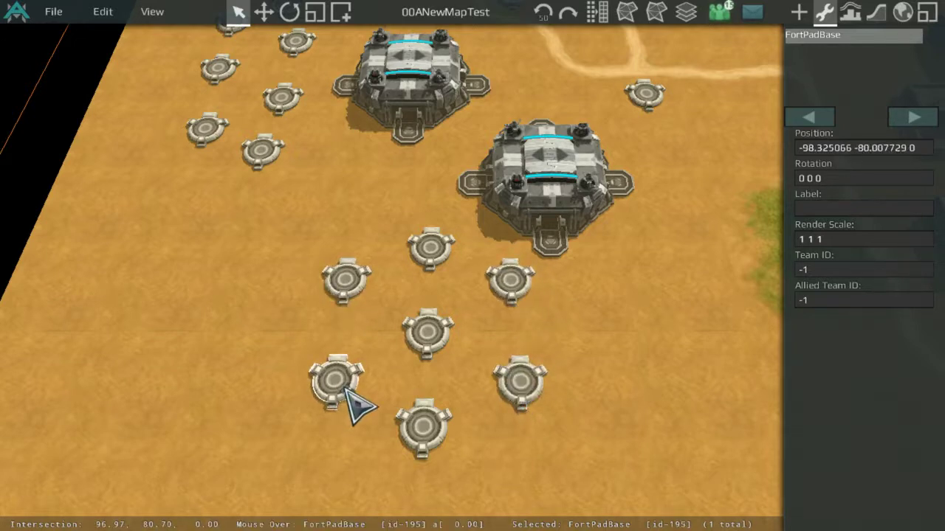
# Select the four Canyon A0 tiles beneath the FortPadBases west of the grey fortresses to mark their shared corner.
pyautogui.scroll(-5, 499, 169)
pyautogui.scroll(5, 445, 185)
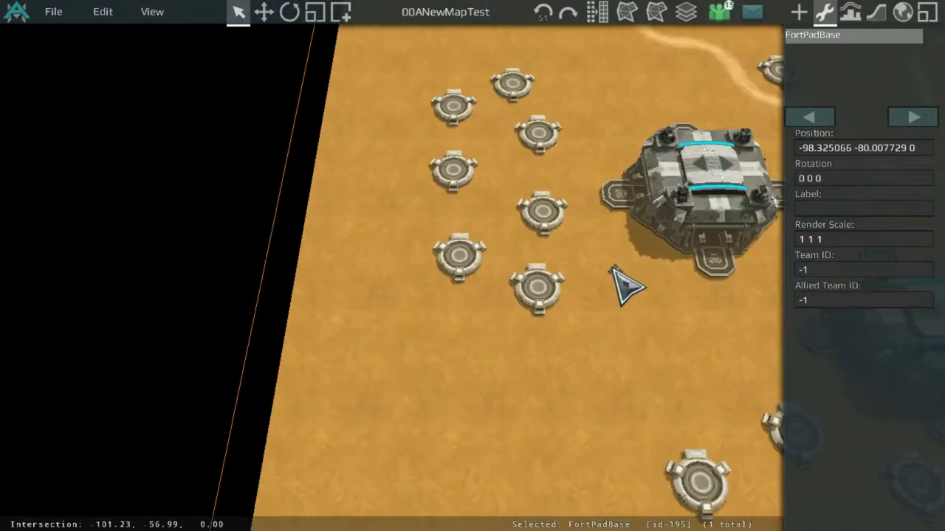
pyautogui.click(875, 11)
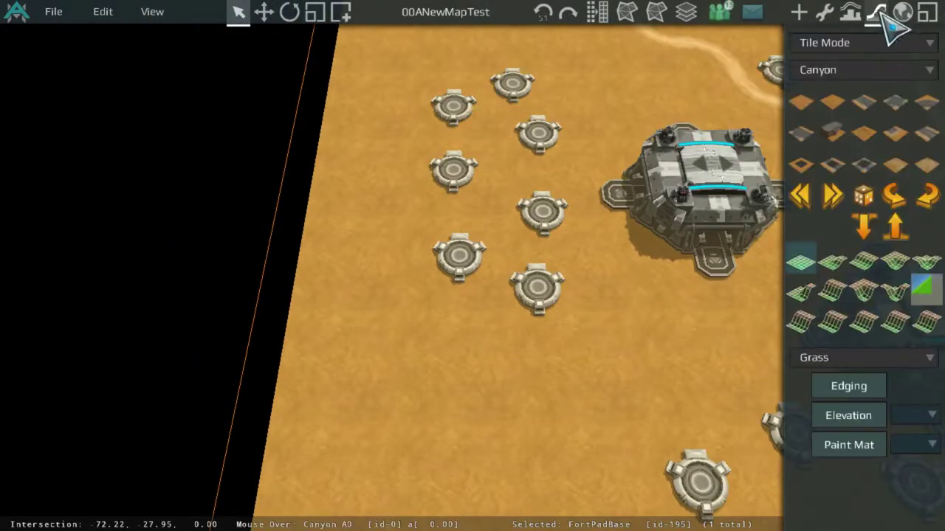
pyautogui.moveTo(549, 261); pyautogui.dragTo(478, 277, button='middle')
pyautogui.scroll(-2, 449, 231)
pyautogui.scroll(3, 452, 236)
pyautogui.click(437, 239)
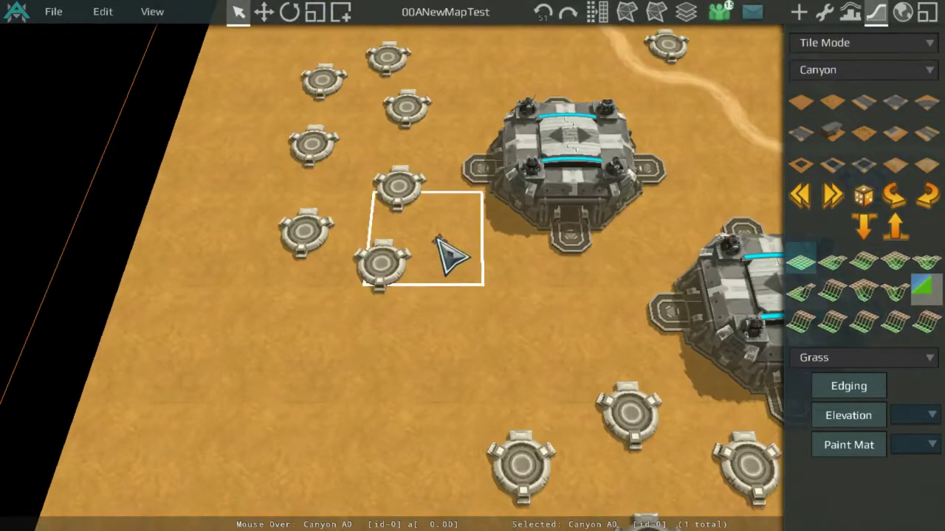
pyautogui.scroll(2, 476, 317)
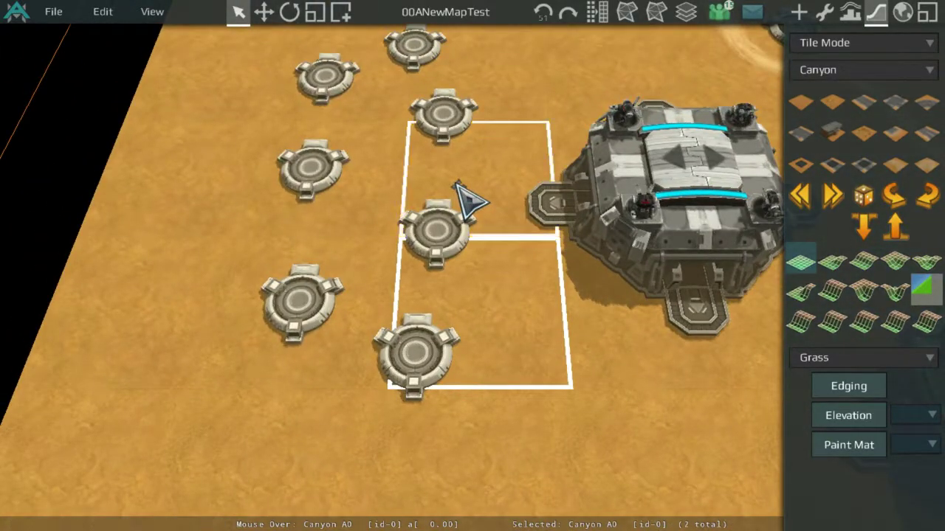
pyautogui.keyDown('shift'); pyautogui.click(369, 219); pyautogui.keyUp('shift')
pyautogui.keyDown('shift'); pyautogui.click(366, 296); pyautogui.keyUp('shift')
# Centre one western FortPadBase on the four tiles' shared corner and place others to its southeast, south and southwest.
pyautogui.click(825, 14)
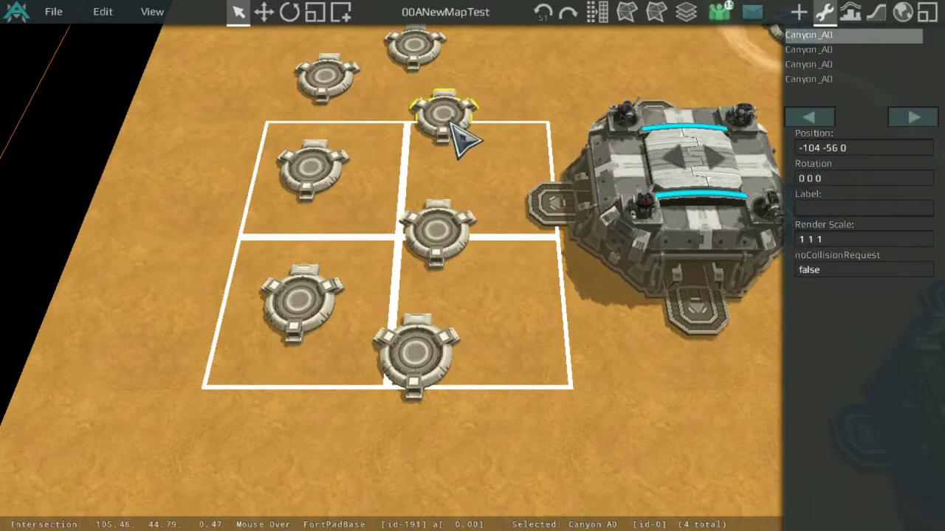
pyautogui.moveTo(449, 117); pyautogui.dragTo(513, 301)
pyautogui.moveTo(406, 360); pyautogui.dragTo(369, 401)
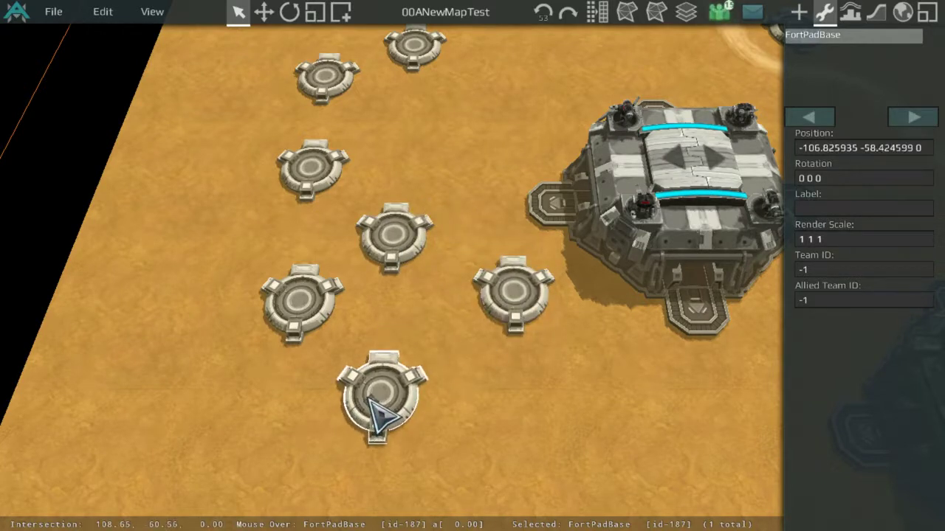
pyautogui.moveTo(298, 300); pyautogui.dragTo(264, 310)
# Move the remaining western FortPadBases to the northwest, northeast and north of the new centre pad.
pyautogui.moveTo(279, 168); pyautogui.dragTo(300, 293, button='middle')
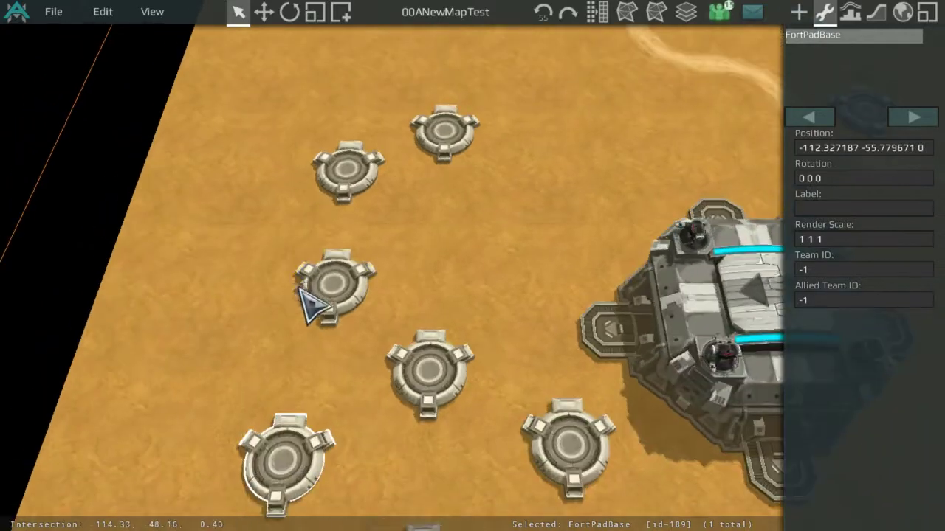
pyautogui.moveTo(308, 287); pyautogui.dragTo(279, 259)
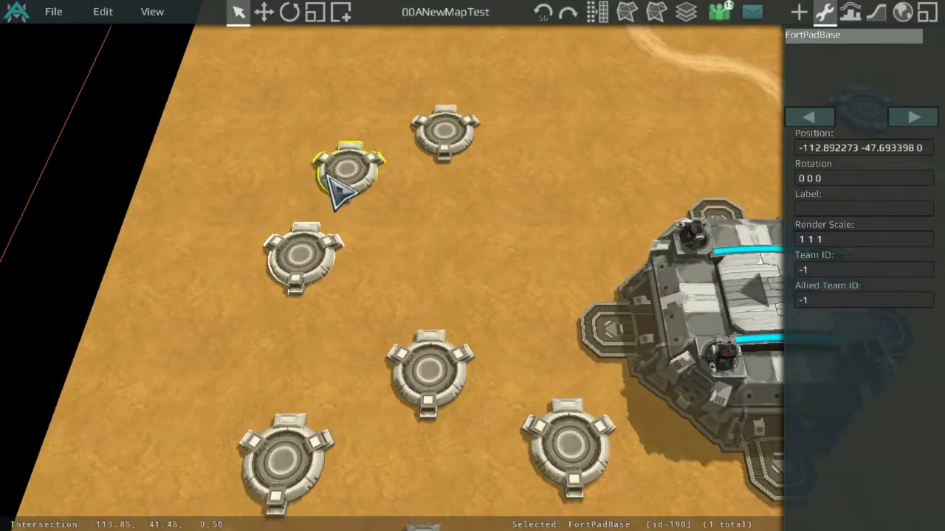
pyautogui.moveTo(331, 178); pyautogui.dragTo(523, 241)
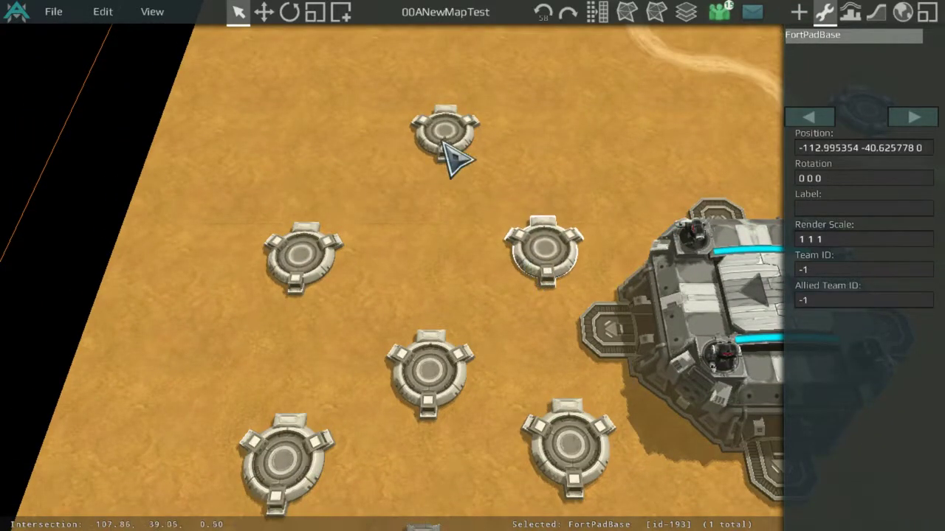
pyautogui.moveTo(441, 143); pyautogui.dragTo(452, 190)
pyautogui.scroll(-3, 452, 190)
pyautogui.scroll(3, 458, 251)
pyautogui.click(527, 259)
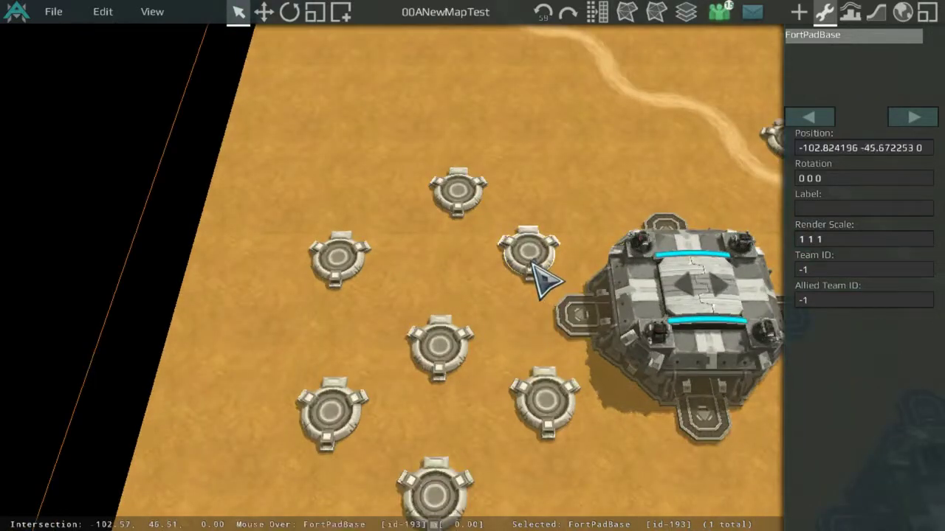
# Check the western ring against the Canyon tile grid, move its north FortPadBase closer to the centre and nudge the northeast one east.
pyautogui.click(876, 12)
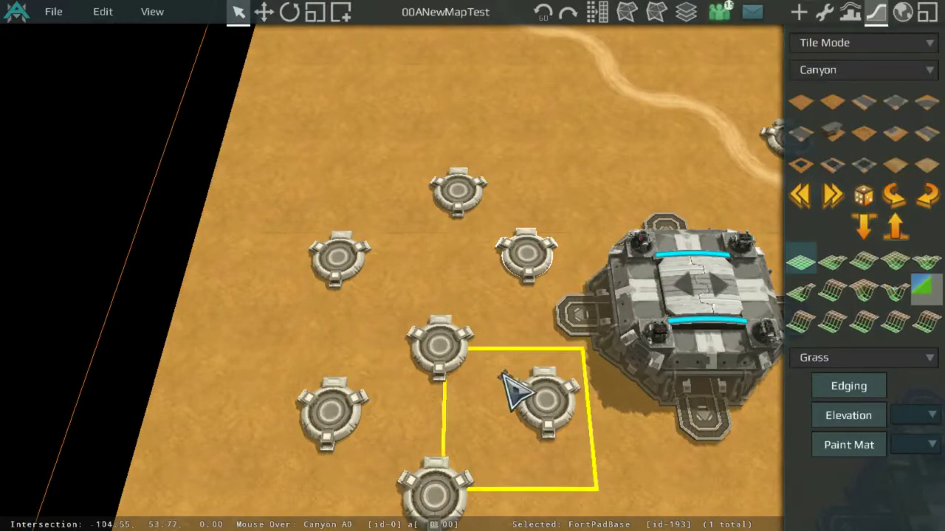
pyautogui.click(823, 13)
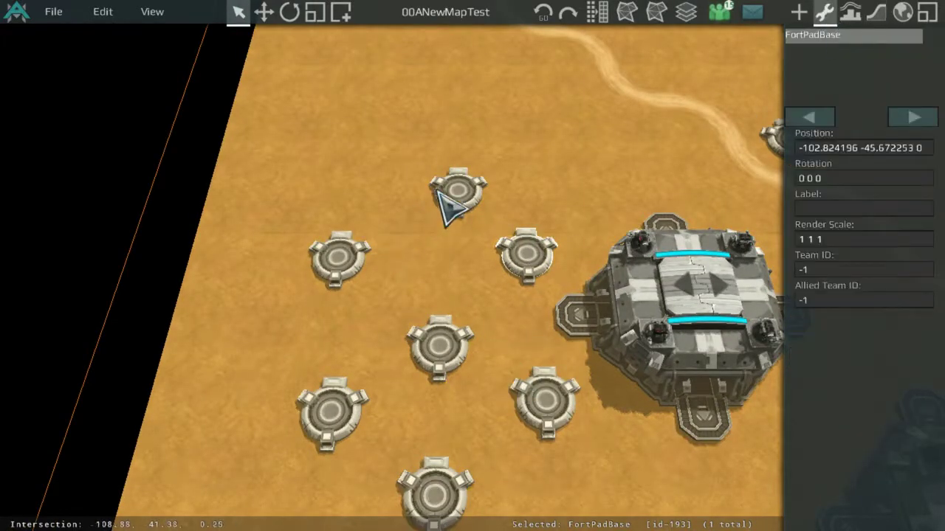
pyautogui.moveTo(449, 189); pyautogui.dragTo(437, 220)
pyautogui.moveTo(536, 254); pyautogui.dragTo(549, 254)
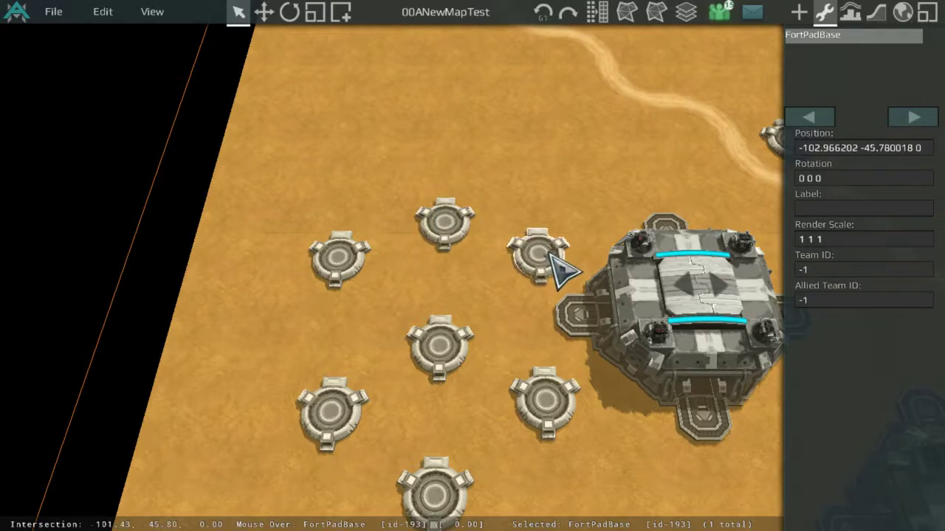
# Nudge the western ring's south FortPadBase north, and shift its southwest and northwest pads slightly west.
pyautogui.moveTo(549, 366); pyautogui.dragTo(547, 287, button='middle')
pyautogui.moveTo(441, 412); pyautogui.dragTo(436, 401)
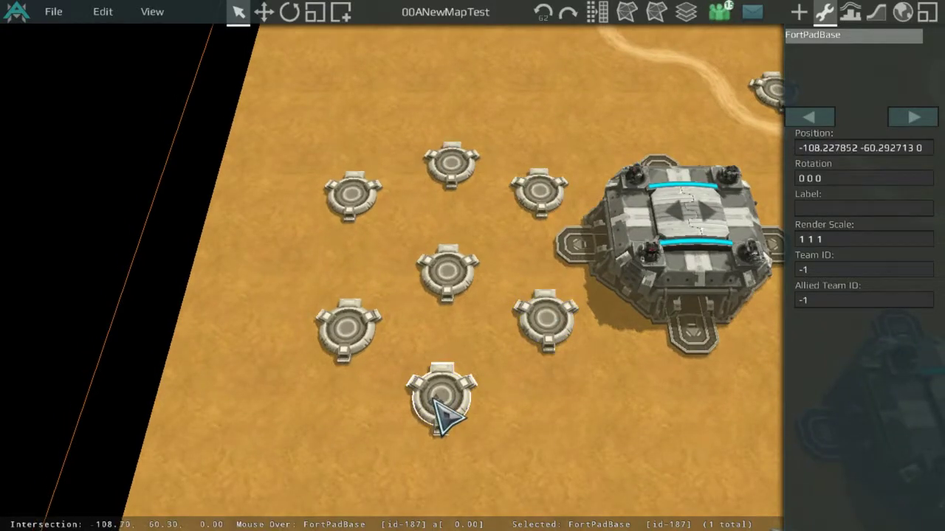
pyautogui.click(364, 339)
pyautogui.moveTo(364, 339); pyautogui.dragTo(348, 347)
pyautogui.click(358, 218)
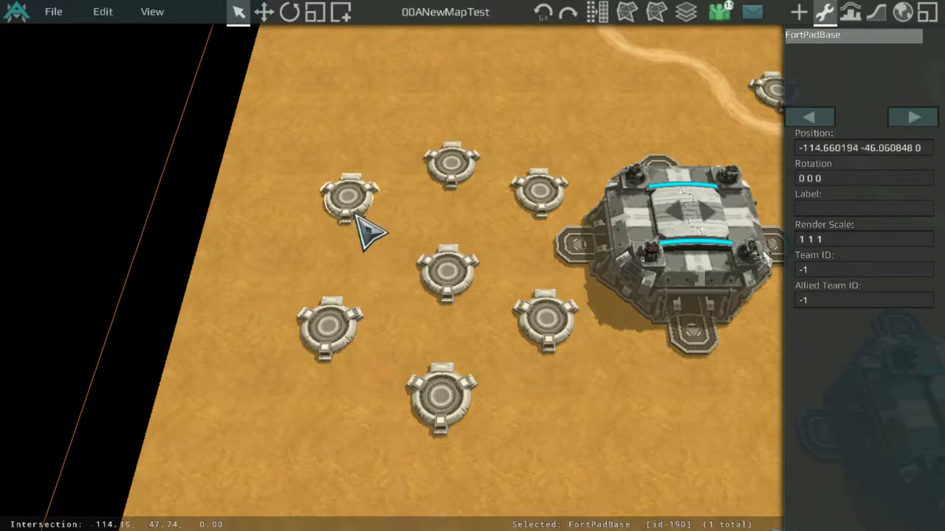
# Nudge the western ring's southeast FortPadBase slightly southeast.
pyautogui.moveTo(517, 306); pyautogui.dragTo(529, 316)
pyautogui.scroll(-3, 572, 347)
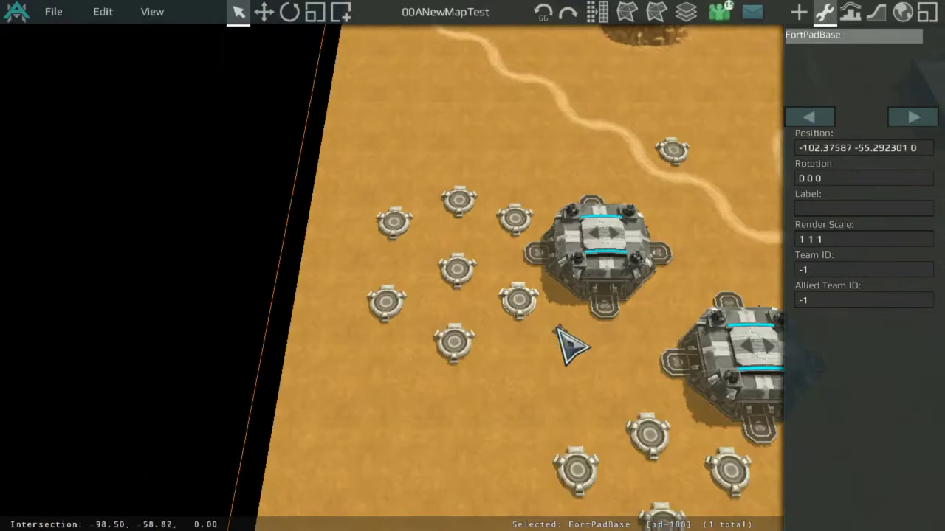
pyautogui.scroll(-3, 517, 318)
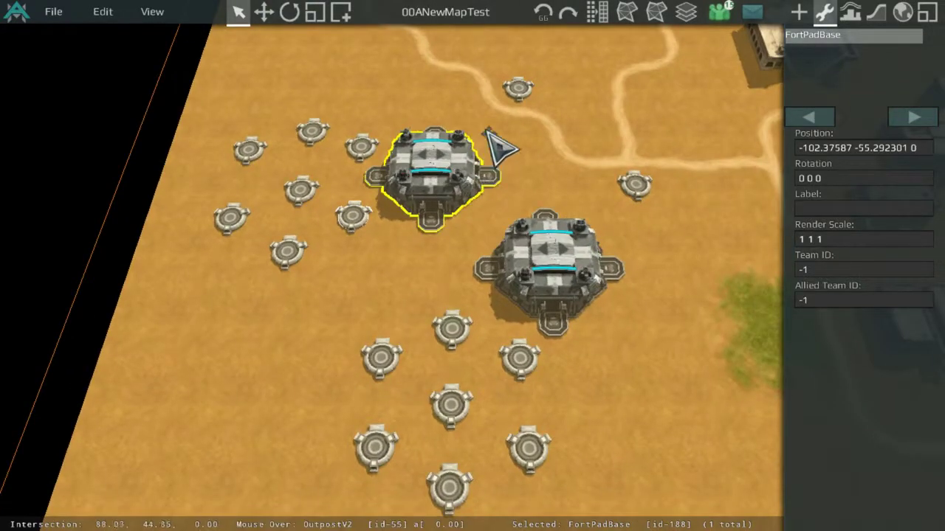
pyautogui.scroll(3, 409, 166)
pyautogui.scroll(2, 406, 124)
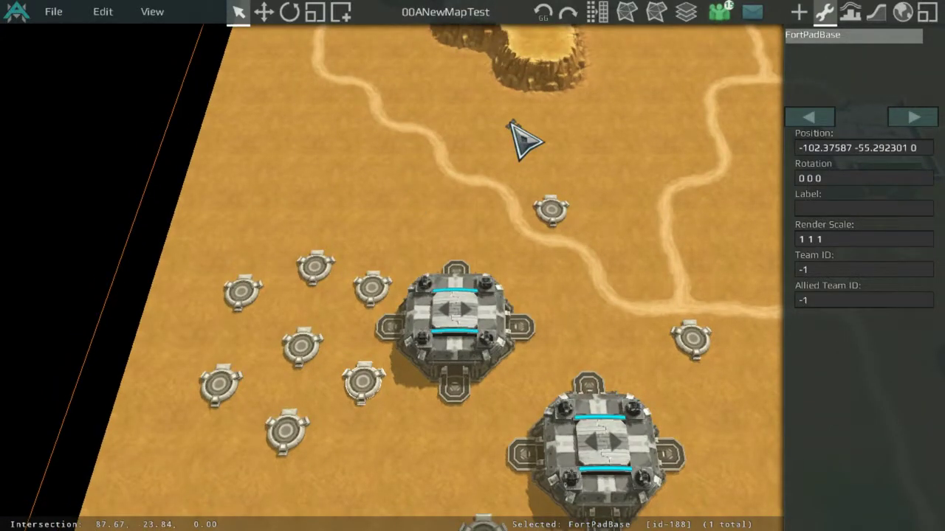
# Try the lone FortPadBase near the dirt path's north end, and return it south beside the path, southeast of the blue fortress.
pyautogui.scroll(-3, 493, 123)
pyautogui.moveTo(501, 284); pyautogui.dragTo(468, 403, button='middle')
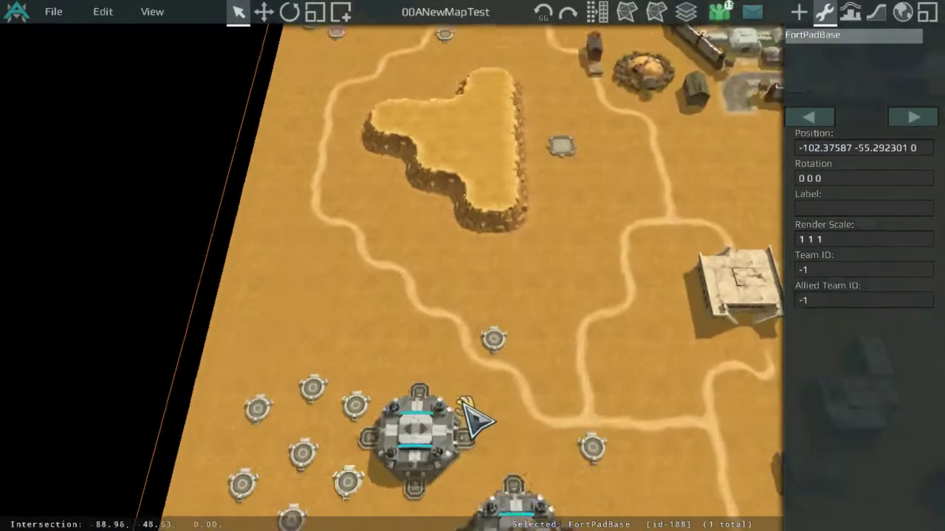
pyautogui.moveTo(483, 226); pyautogui.dragTo(518, 426, button='middle')
pyautogui.moveTo(491, 88); pyautogui.dragTo(570, 304, button='middle')
pyautogui.scroll(3, 570, 304)
pyautogui.moveTo(487, 328); pyautogui.dragTo(618, 246, button='middle')
pyautogui.scroll(-3, 627, 262)
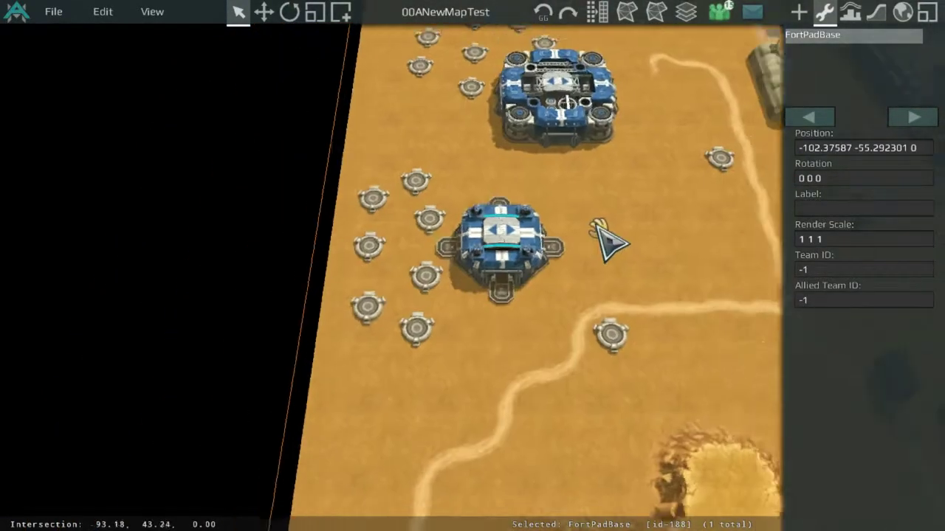
pyautogui.scroll(2, 612, 305)
pyautogui.moveTo(552, 337); pyautogui.dragTo(479, 274, button='middle')
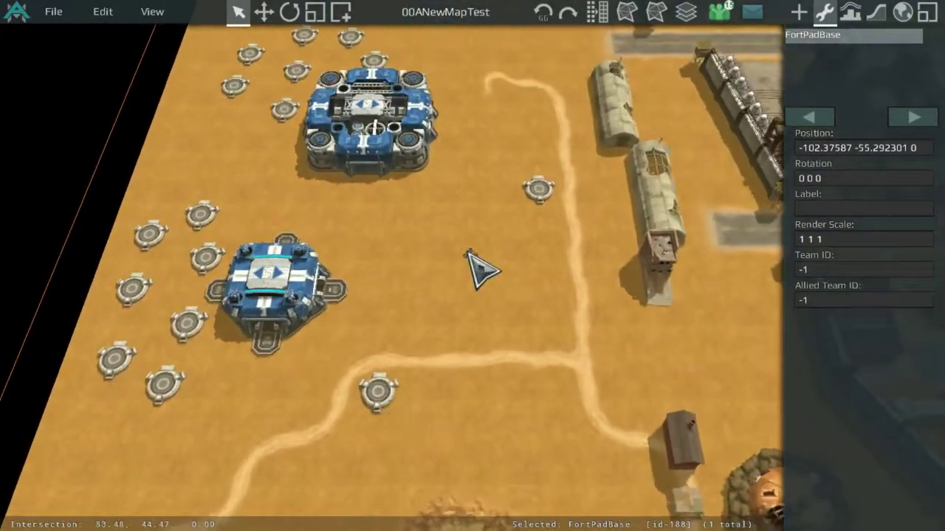
pyautogui.scroll(3, 516, 284)
pyautogui.moveTo(583, 275); pyautogui.dragTo(563, 123)
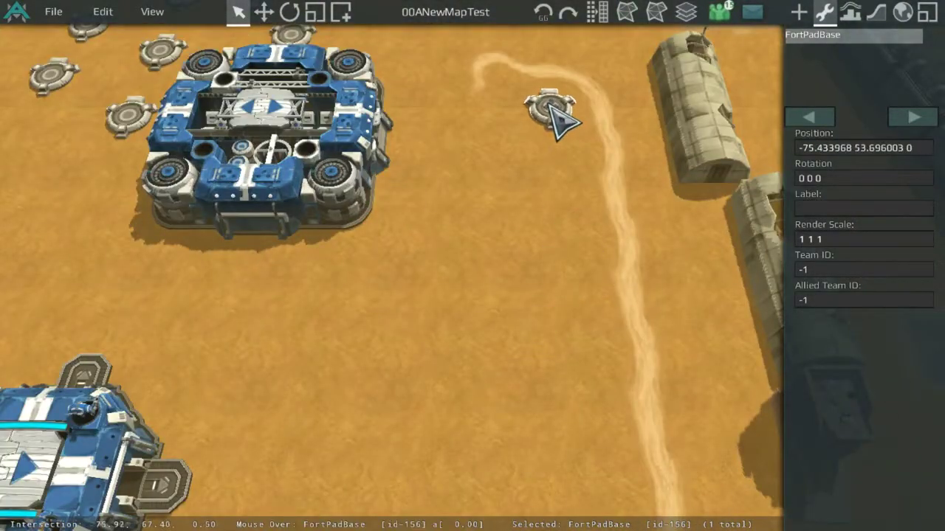
pyautogui.scroll(-5, 563, 122)
pyautogui.click(533, 304)
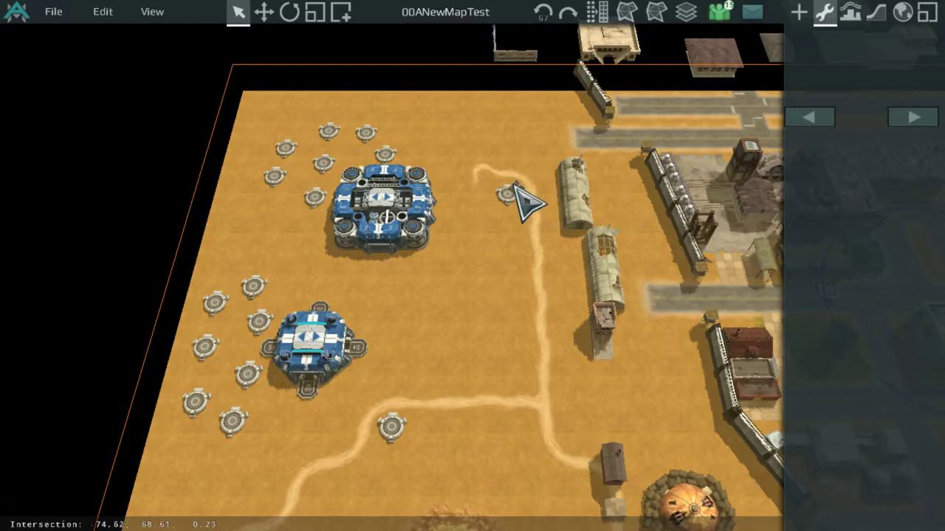
pyautogui.moveTo(508, 195); pyautogui.dragTo(509, 269)
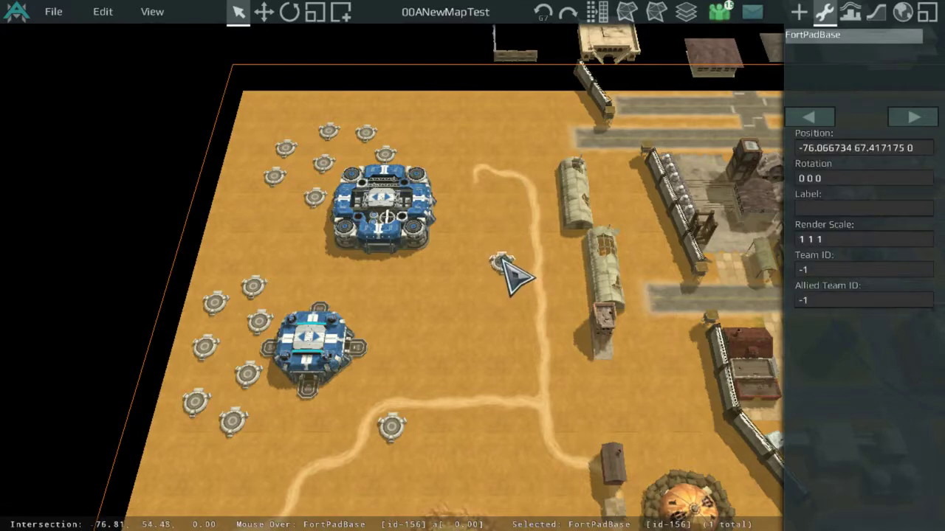
pyautogui.click(447, 317)
# Centre the blue fortress ring's middle FortPadBase on the Canyon tile corner and shift its north pad slightly northwest.
pyautogui.scroll(8, 517, 390)
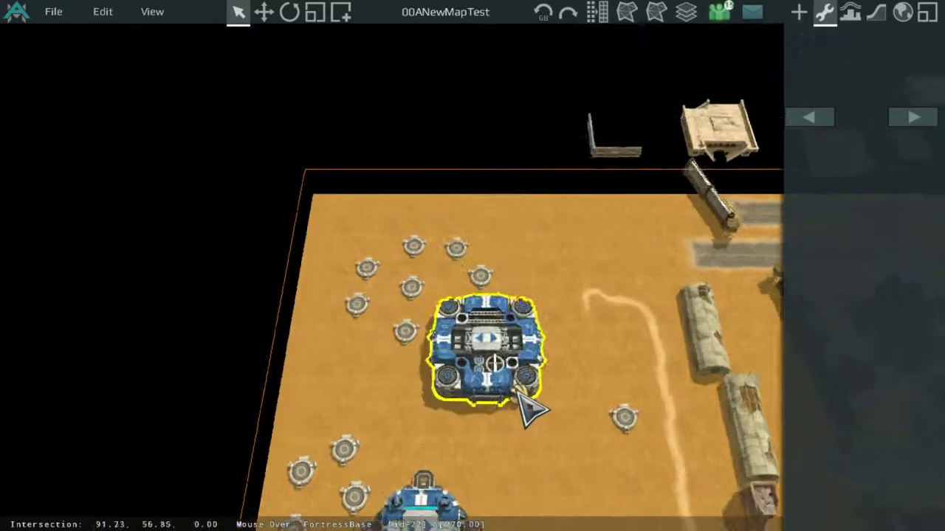
pyautogui.click(876, 12)
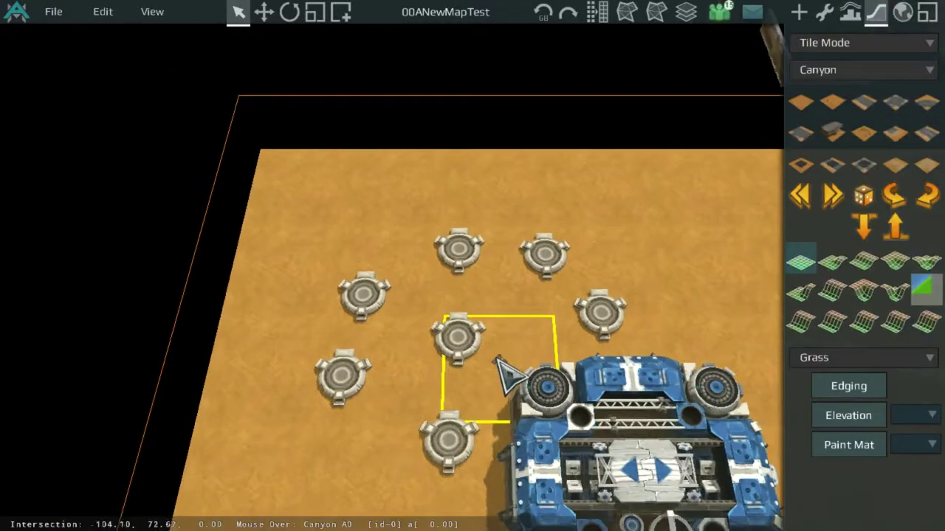
pyautogui.click(823, 12)
pyautogui.scroll(3, 449, 442)
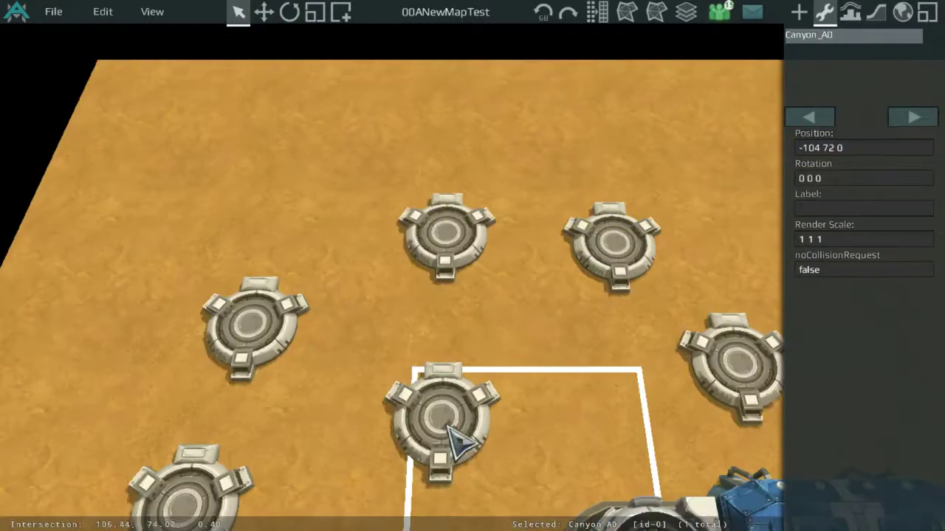
pyautogui.moveTo(446, 419); pyautogui.dragTo(426, 226)
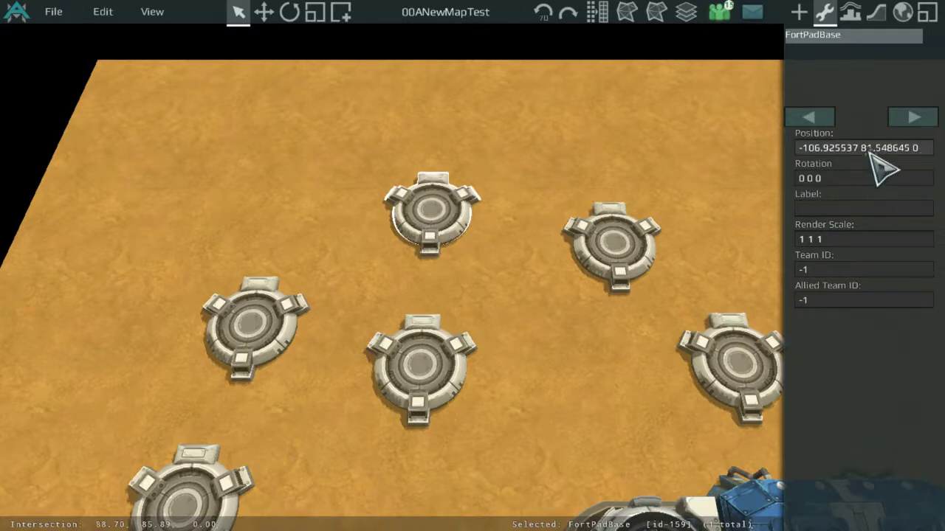
pyautogui.moveTo(366, 248); pyautogui.dragTo(530, 250, button='middle')
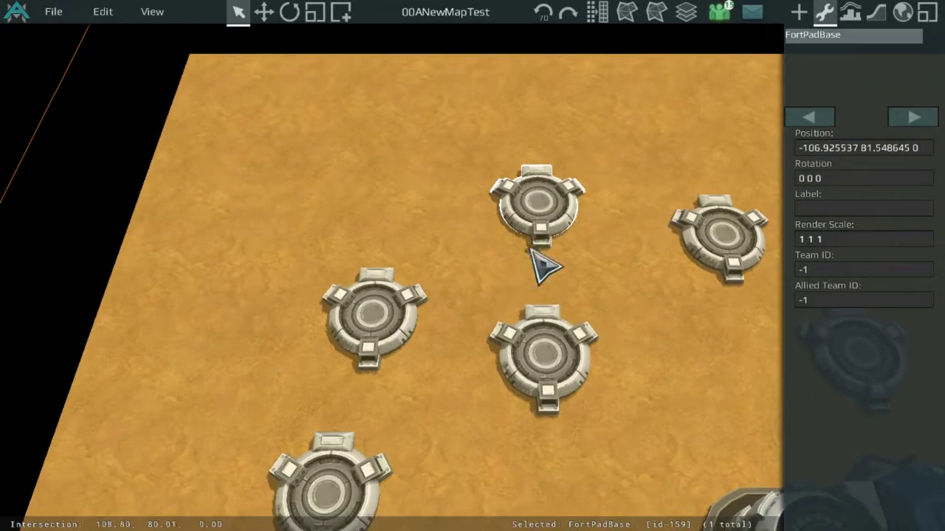
pyautogui.click(878, 11)
pyautogui.click(624, 411)
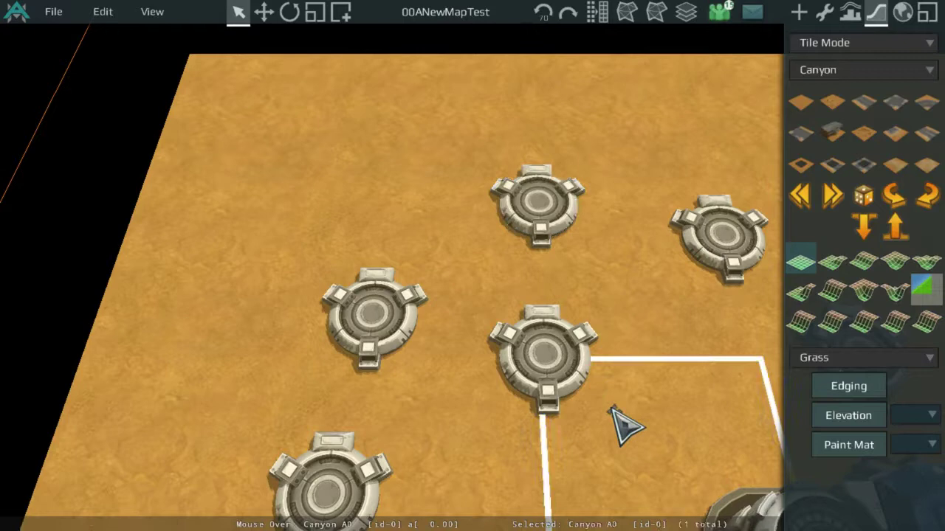
# Move the blue fortress ring's south, northwest and southwest FortPadBases slightly north, lining the south pad up with the centre.
pyautogui.click(826, 14)
pyautogui.scroll(-3, 671, 258)
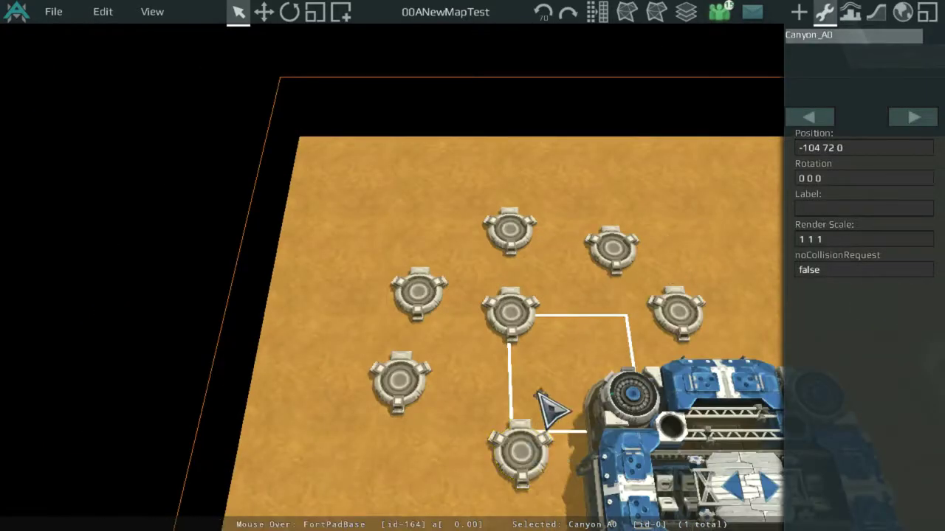
pyautogui.click(525, 432)
pyautogui.moveTo(526, 429); pyautogui.dragTo(521, 420)
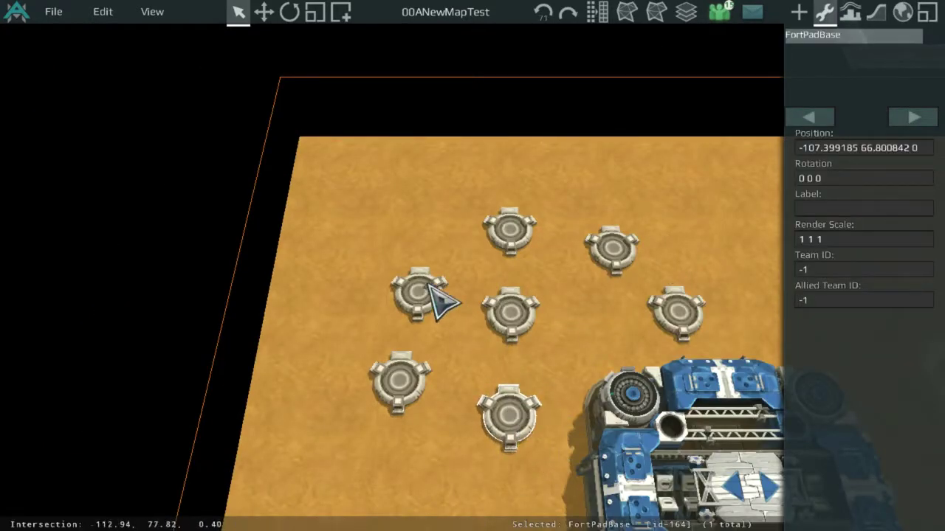
pyautogui.moveTo(436, 294); pyautogui.dragTo(403, 269)
pyautogui.moveTo(389, 365); pyautogui.dragTo(391, 354)
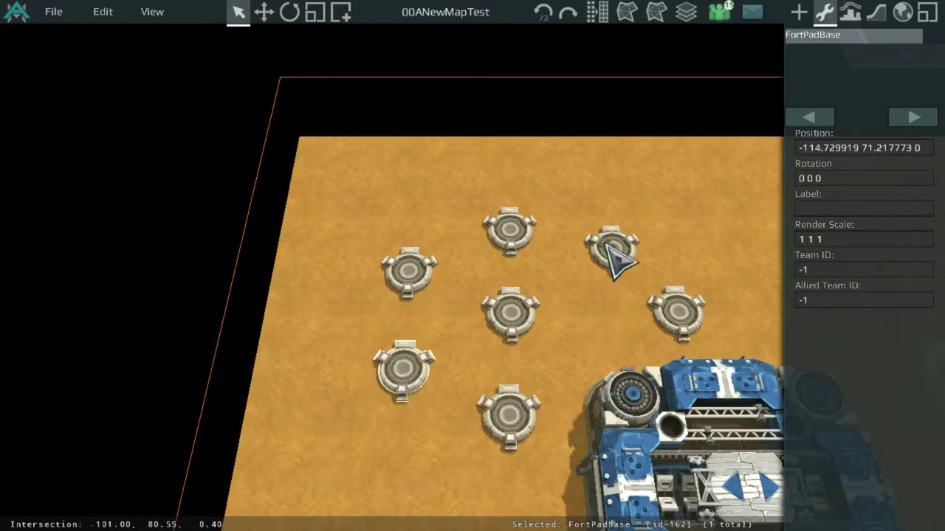
# Nudge the ring's northeast FortPadBase southwest and bring the far eastern pad inward, clear of the blue fortress's corner.
pyautogui.moveTo(600, 246); pyautogui.dragTo(605, 254)
pyautogui.moveTo(671, 304); pyautogui.dragTo(614, 332)
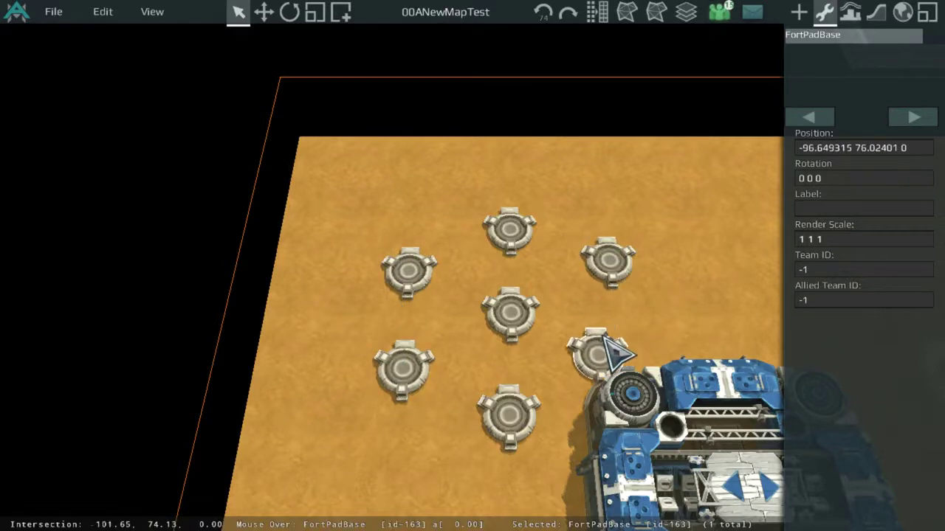
pyautogui.scroll(-2, 624, 343)
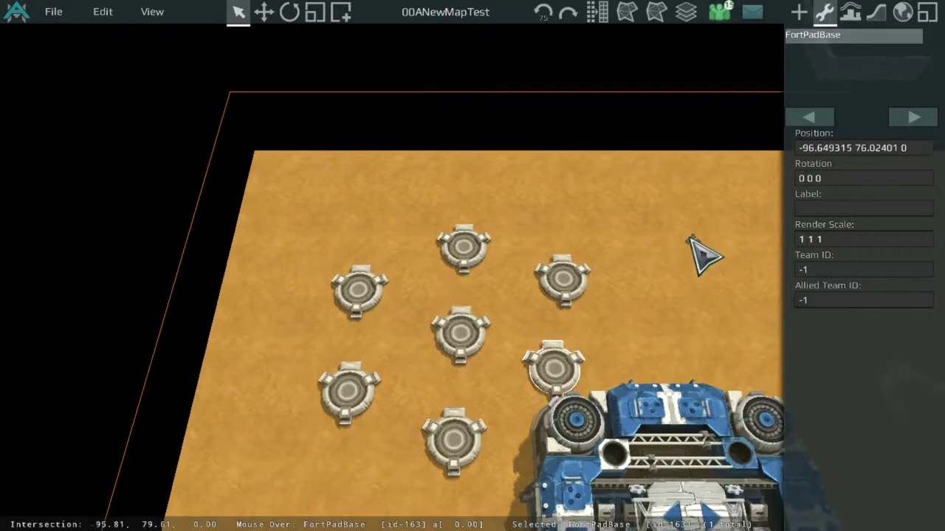
pyautogui.click(876, 11)
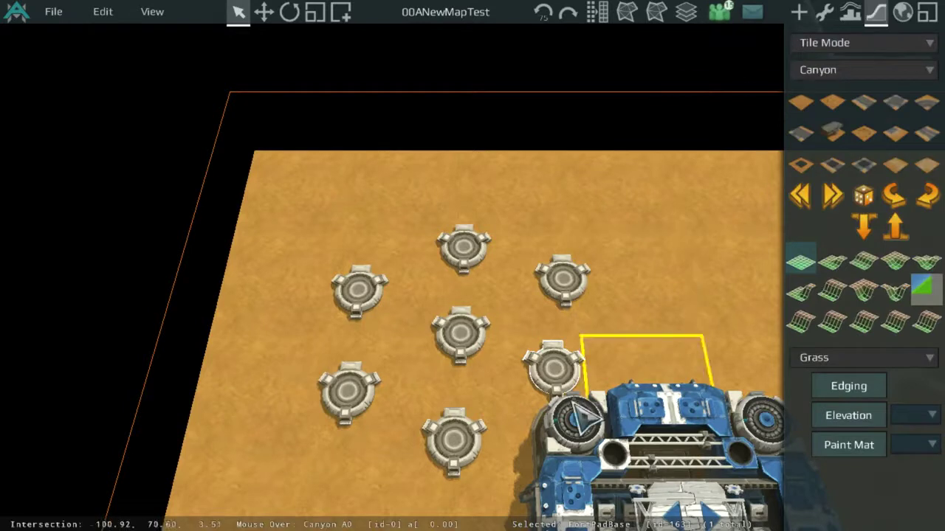
pyautogui.click(824, 12)
pyautogui.moveTo(580, 369); pyautogui.dragTo(598, 338)
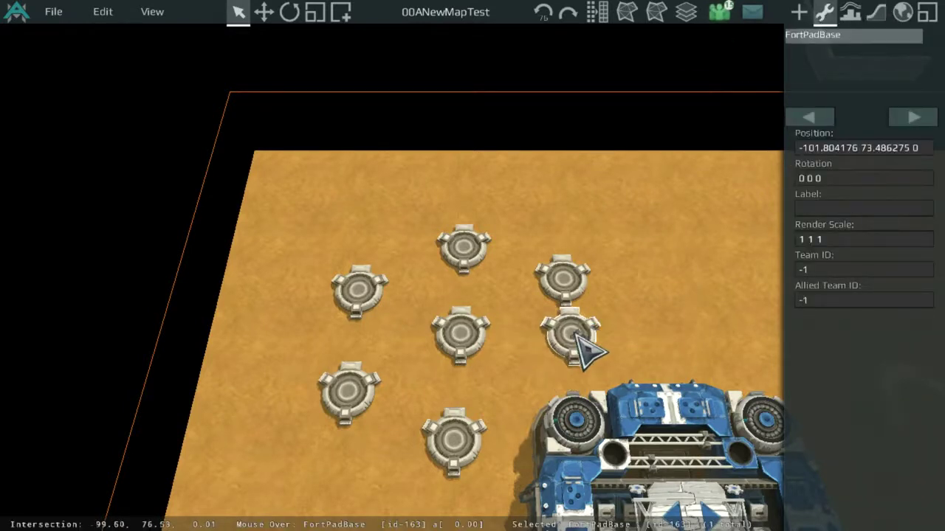
# Shift the ring's north and northwest FortPadBases west, the southwest one outward, and the centre and south ones slightly east.
pyautogui.click(458, 458)
pyautogui.moveTo(479, 357); pyautogui.dragTo(494, 366)
pyautogui.moveTo(481, 250); pyautogui.dragTo(466, 239)
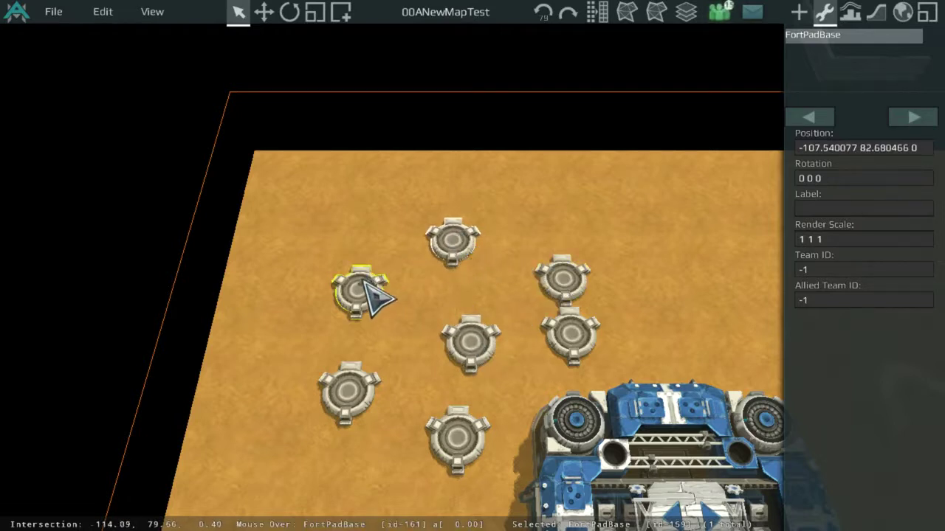
pyautogui.moveTo(367, 284); pyautogui.dragTo(355, 289)
pyautogui.moveTo(344, 375); pyautogui.dragTo(334, 394)
# Move the ring's northeast and centre FortPadBases northwest, and bring the southwest pad slightly inward to even out the spacing.
pyautogui.moveTo(556, 291); pyautogui.dragTo(544, 246)
pyautogui.moveTo(480, 344); pyautogui.dragTo(455, 320)
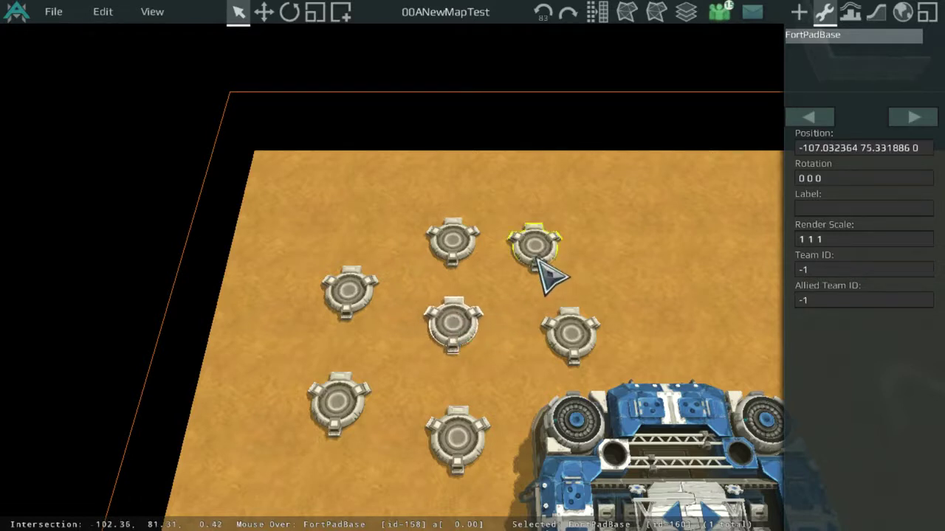
pyautogui.moveTo(541, 261); pyautogui.dragTo(551, 272)
pyautogui.moveTo(333, 401); pyautogui.dragTo(363, 386)
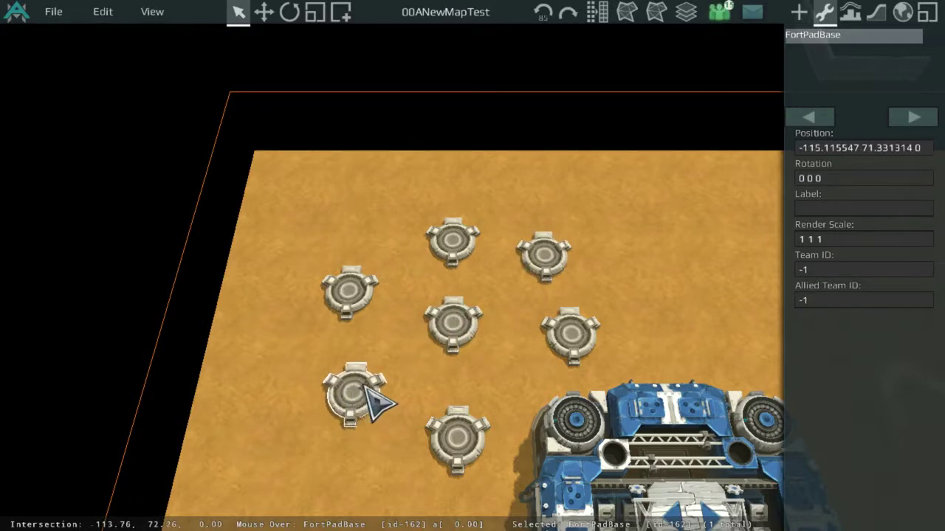
pyautogui.scroll(-5, 362, 387)
pyautogui.click(373, 372)
# Look over the dirt paths, canyon plateau, buildings and FortPadBases between the western outposts and the blue fortress.
pyautogui.press('s')
pyautogui.press('d')
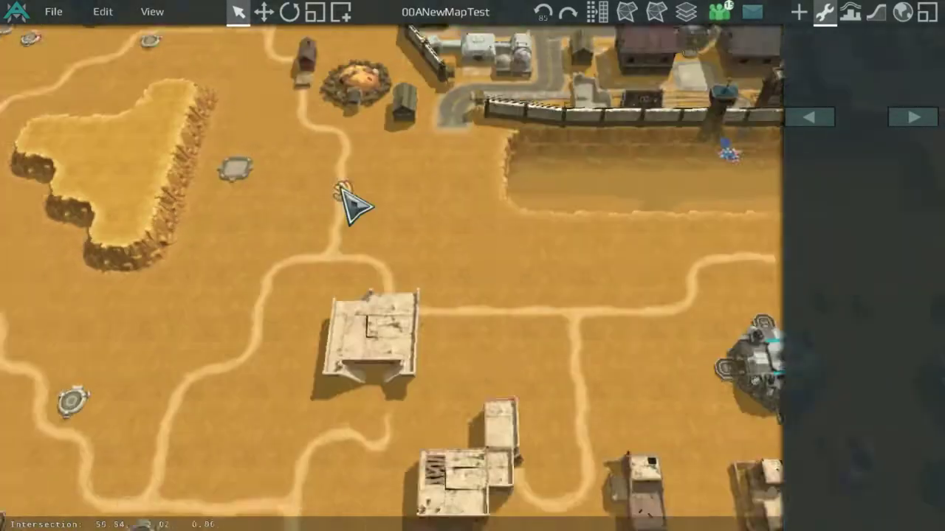
pyautogui.scroll(-3, 499, 255)
pyautogui.press('w')
pyautogui.press('a')
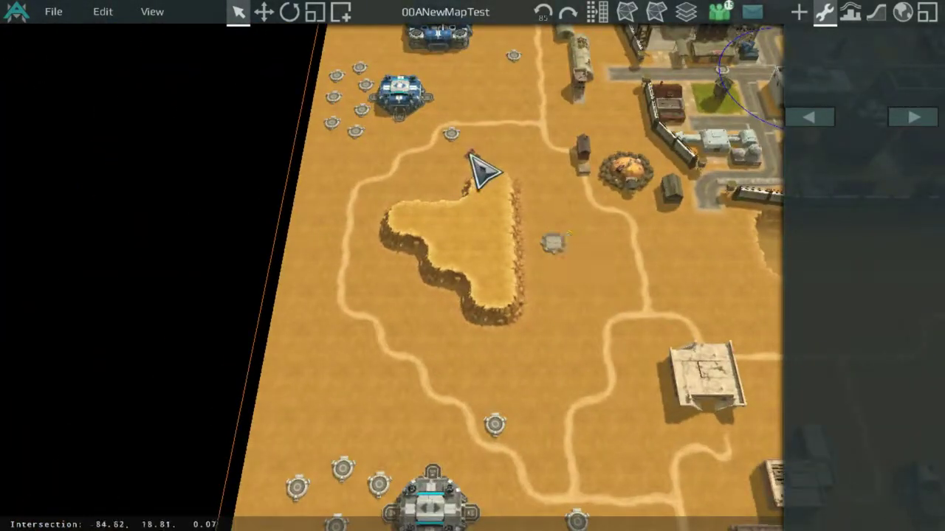
pyautogui.scroll(5, 480, 236)
pyautogui.press('w')
pyautogui.press('a')
pyautogui.scroll(-2, 539, 306)
pyautogui.scroll(3, 546, 258)
pyautogui.press('d')
pyautogui.press('s')
pyautogui.scroll(-5, 473, 199)
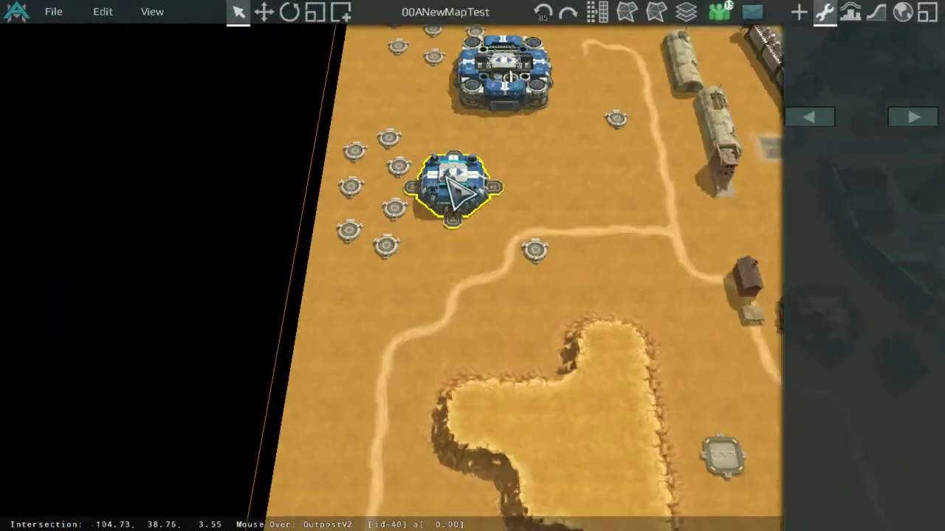
pyautogui.scroll(4, 436, 181)
pyautogui.moveTo(354, 184); pyautogui.dragTo(236, 140, button='middle')
pyautogui.scroll(-5, 472, 221)
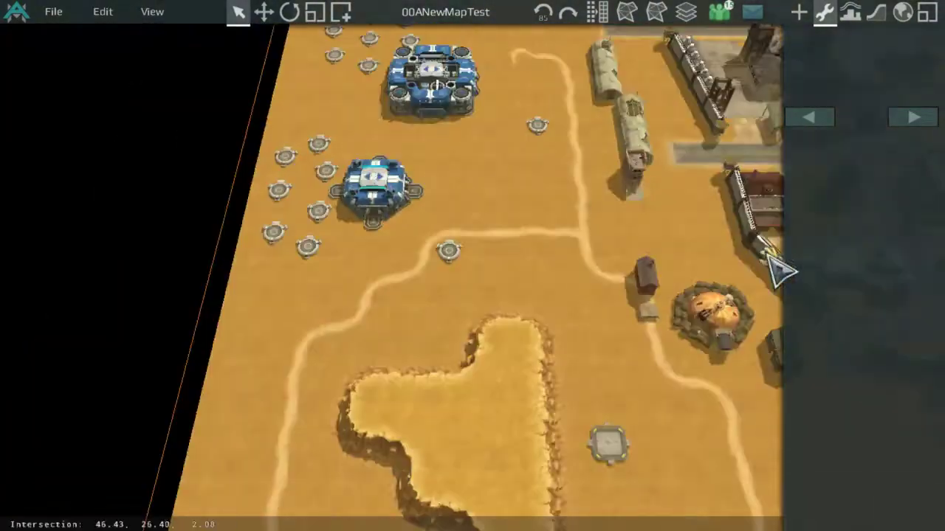
pyautogui.moveTo(768, 255); pyautogui.dragTo(583, 214, button='middle')
pyautogui.scroll(5, 568, 317)
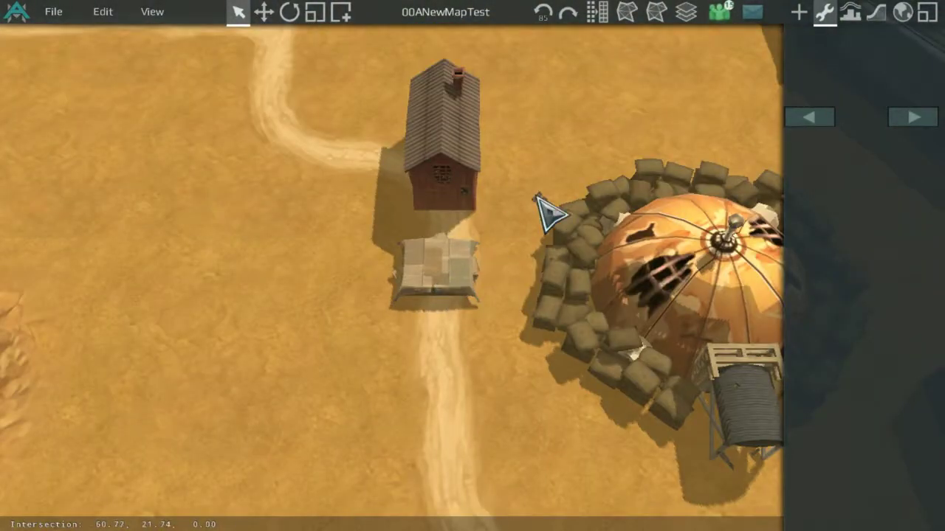
pyautogui.scroll(-5, 354, 199)
pyautogui.moveTo(450, 229); pyautogui.dragTo(590, 285, button='middle')
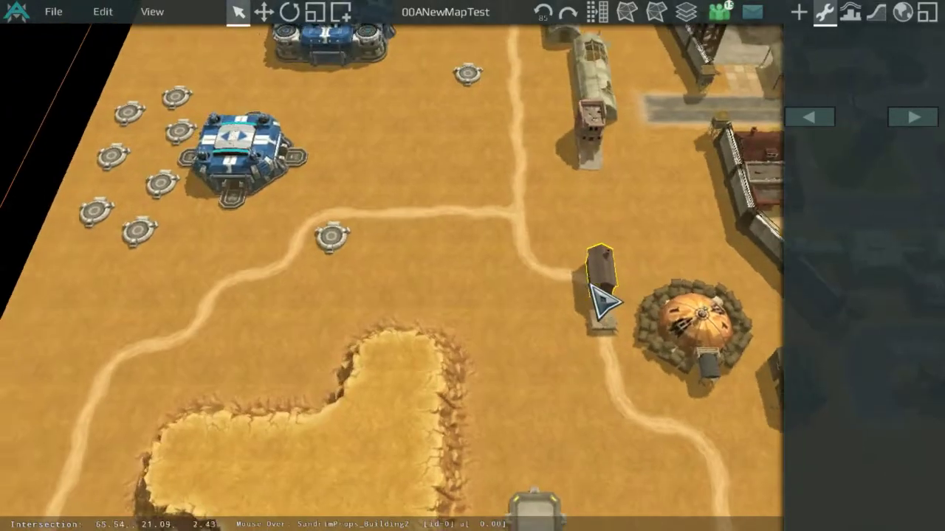
# Place one of the blue outpost's FortPadBases on the Canyon tile corner as the ring's centre and move the northern pad to its northeast.
pyautogui.moveTo(437, 217); pyautogui.dragTo(647, 226, button='middle')
pyautogui.scroll(3, 647, 226)
pyautogui.moveTo(310, 160); pyautogui.dragTo(433, 393, button='middle')
pyautogui.scroll(4, 533, 289)
pyautogui.scroll(-4, 280, 242)
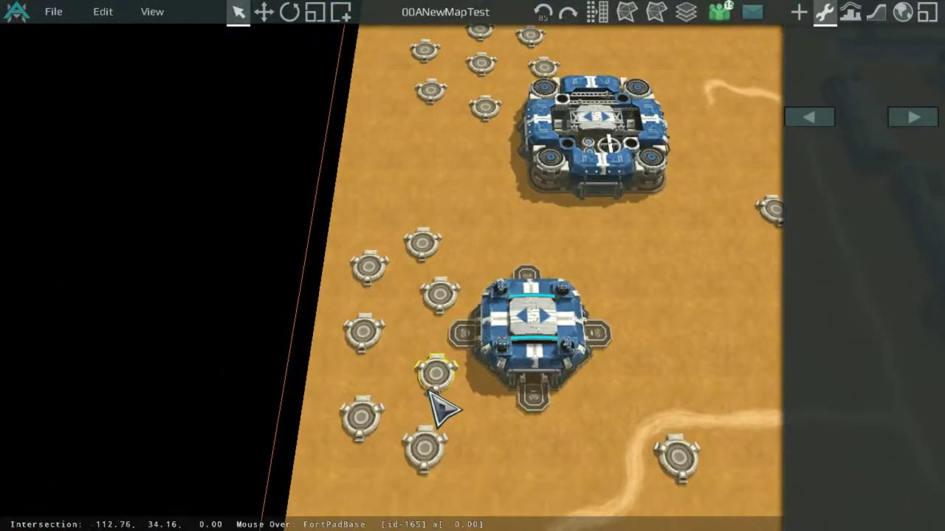
pyautogui.scroll(4, 437, 369)
pyautogui.scroll(2, 457, 322)
pyautogui.click(874, 14)
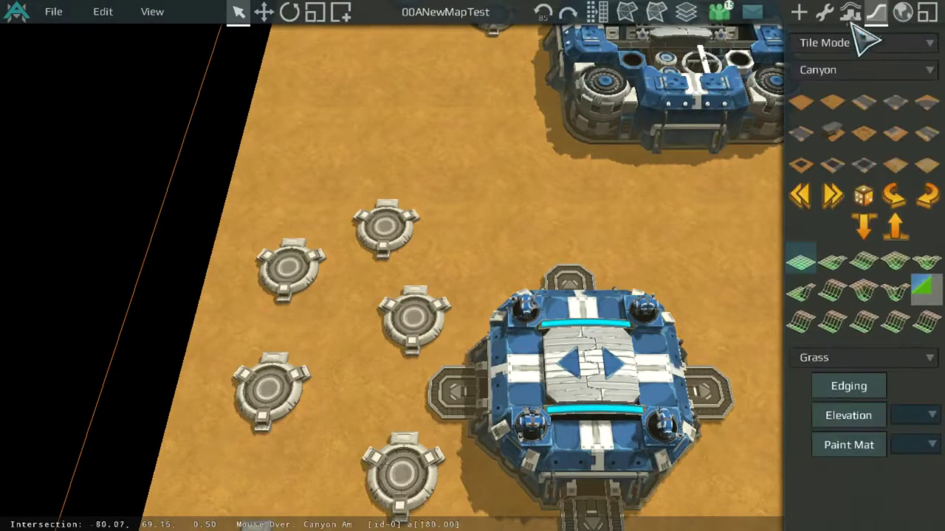
pyautogui.click(457, 282)
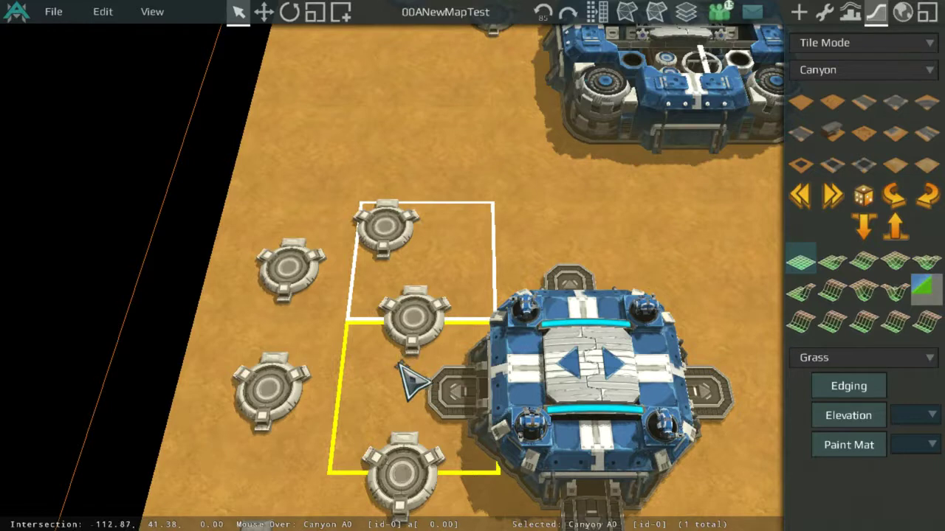
pyautogui.click(824, 12)
pyautogui.moveTo(413, 317); pyautogui.dragTo(360, 335)
pyautogui.moveTo(391, 238); pyautogui.dragTo(443, 261)
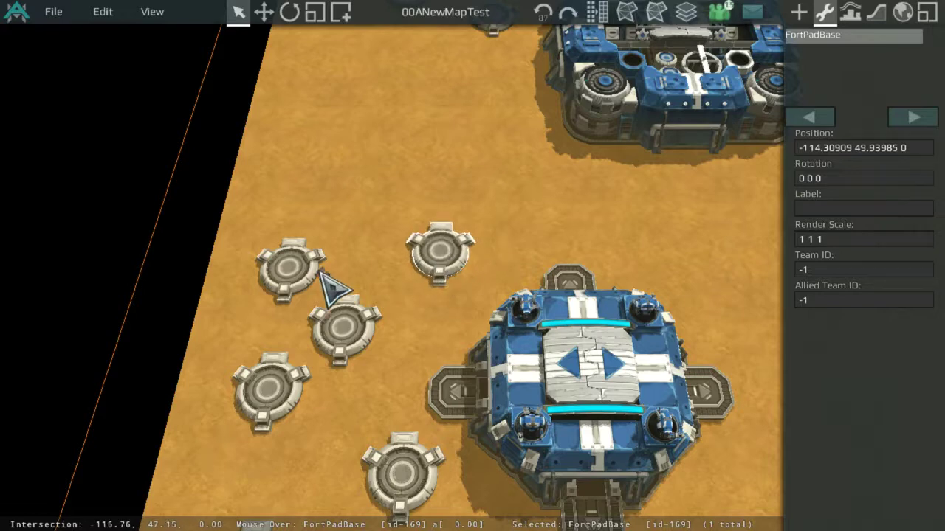
# Move the blue outpost ring's northwest FortPadBase north, the west pad outward to the northwest, and the southwest pad north.
pyautogui.moveTo(314, 269); pyautogui.dragTo(315, 246)
pyautogui.moveTo(294, 310); pyautogui.dragTo(397, 271, button='middle')
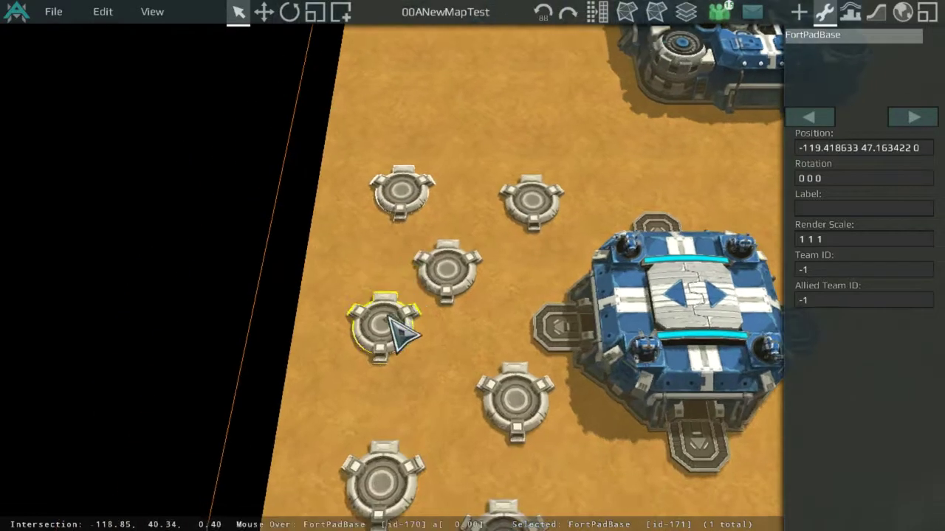
pyautogui.moveTo(386, 315); pyautogui.dragTo(339, 287)
pyautogui.moveTo(387, 366); pyautogui.dragTo(399, 411, button='middle')
pyautogui.moveTo(398, 411); pyautogui.dragTo(420, 346)
pyautogui.click(440, 316)
pyautogui.scroll(-4, 591, 214)
pyautogui.moveTo(632, 144); pyautogui.dragTo(565, 257, button='middle')
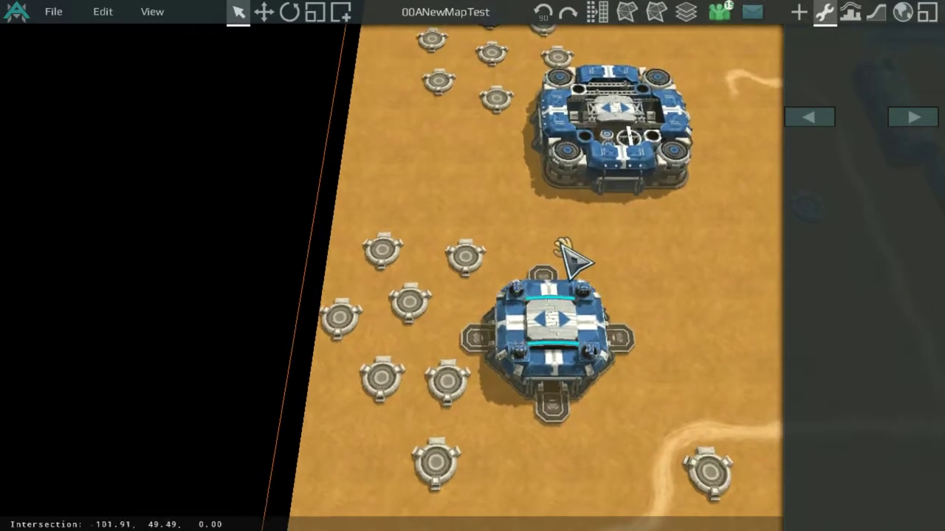
# Shift the ring's southeast FortPadBase slightly south and the southernmost pad west to even out the spacing.
pyautogui.click(462, 397)
pyautogui.moveTo(438, 462); pyautogui.dragTo(394, 447)
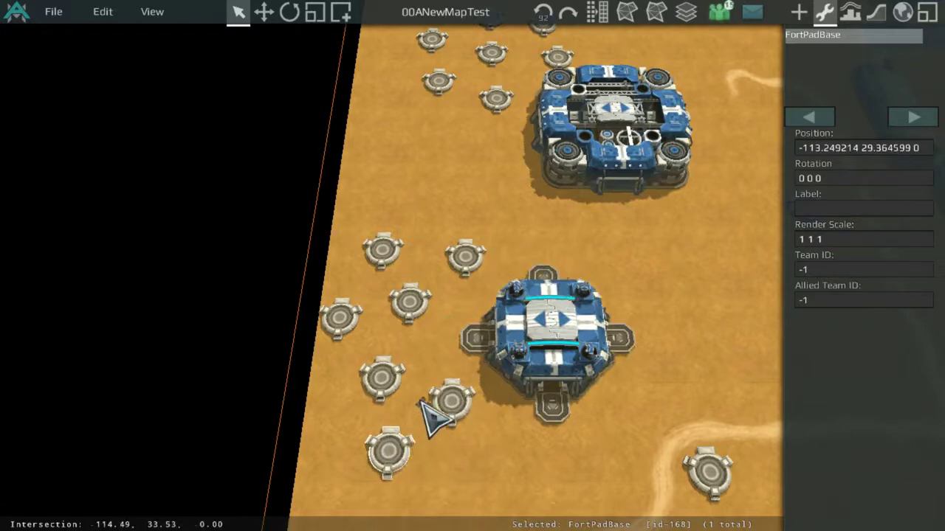
pyautogui.moveTo(443, 362); pyautogui.dragTo(505, 282, button='middle')
pyautogui.scroll(3, 506, 283)
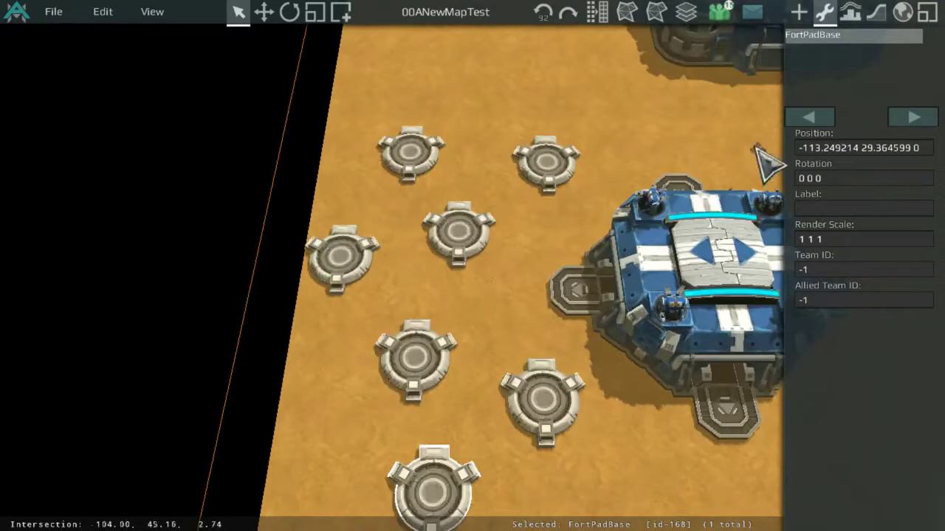
# Switch to terrain tile editing and check the ring's centre FortPadBase against the Canyon tile corner beside the blue outpost.
pyautogui.click(876, 12)
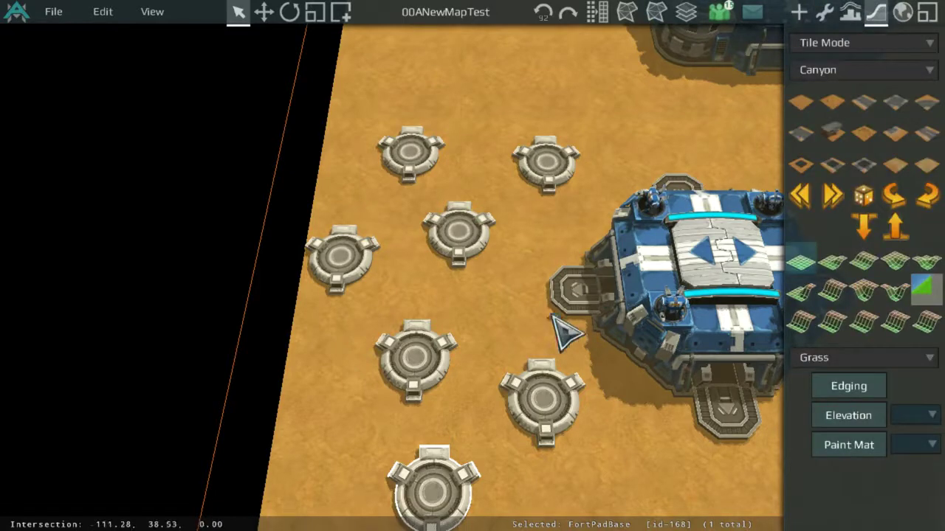
pyautogui.moveTo(551, 342); pyautogui.dragTo(454, 421, button='middle')
pyautogui.scroll(-3, 541, 306)
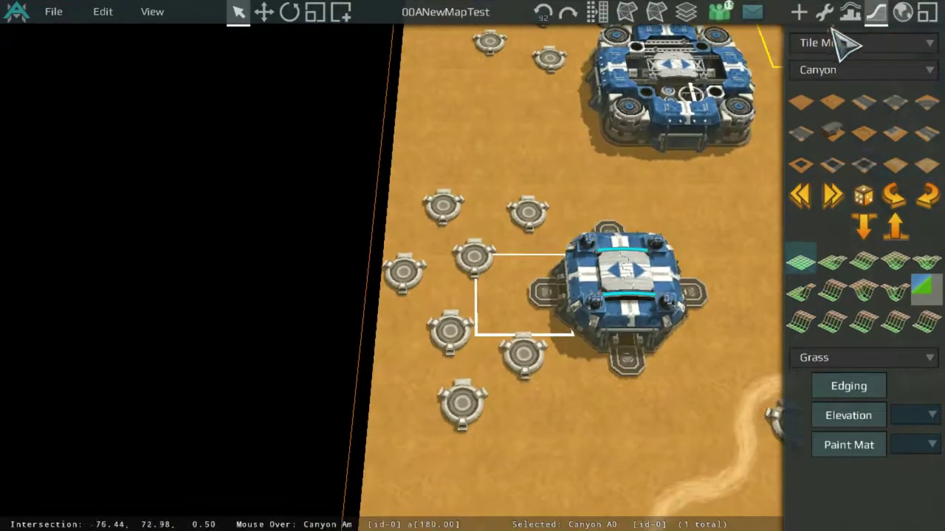
# Switch to object editing and reposition the FortPadBase pads west of the blue fort, shifting the westernmost pad slightly south.
pyautogui.click(824, 12)
pyautogui.scroll(5, 483, 388)
pyautogui.moveTo(447, 390); pyautogui.dragTo(484, 390)
pyautogui.scroll(3, 509, 350)
pyautogui.scroll(-5, 542, 365)
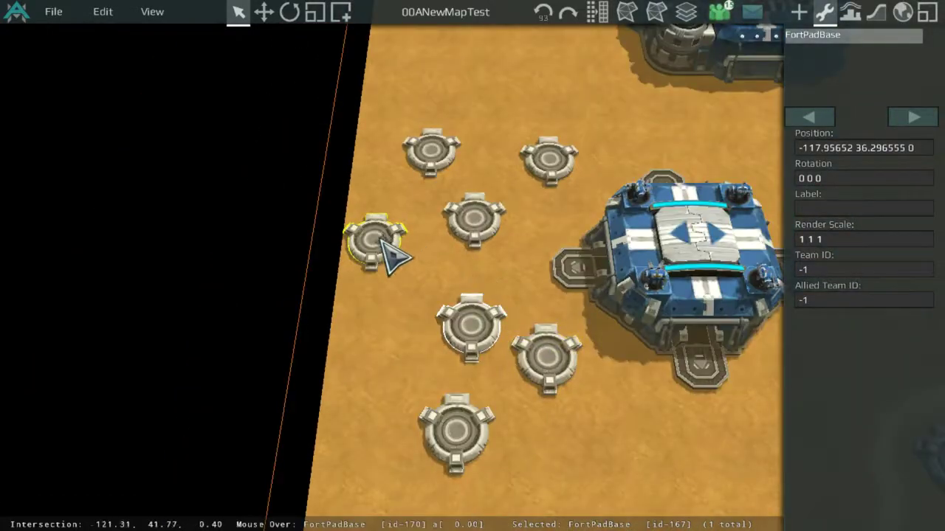
pyautogui.moveTo(381, 243); pyautogui.dragTo(382, 276)
# Spread the two southernmost pads apart southwest of the fort, and nudge the two northernmost pads slightly west.
pyautogui.moveTo(449, 443); pyautogui.dragTo(396, 436)
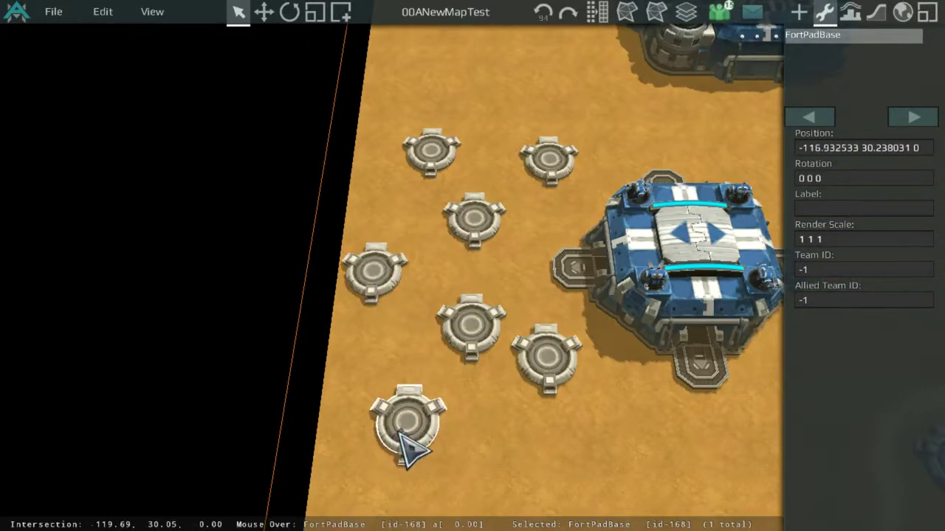
pyautogui.moveTo(543, 375); pyautogui.dragTo(569, 447)
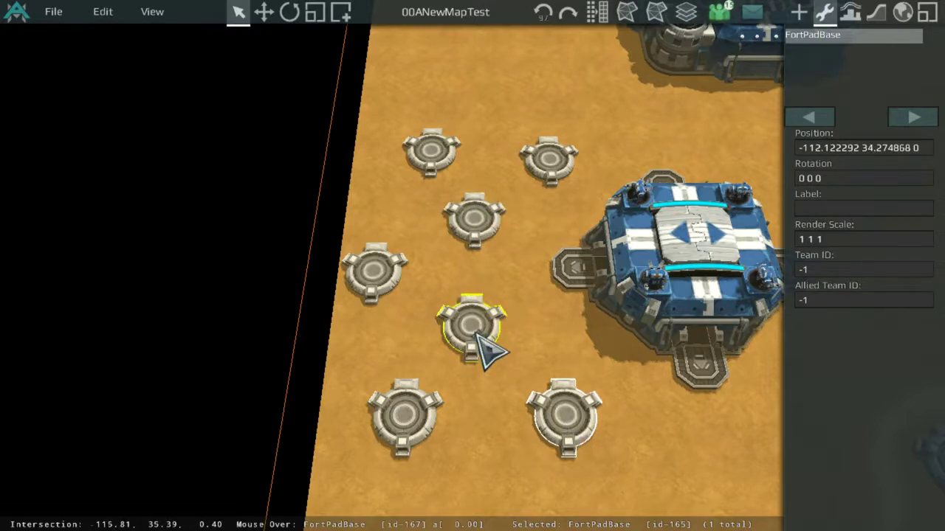
pyautogui.moveTo(408, 403); pyautogui.dragTo(391, 411)
pyautogui.click(550, 418)
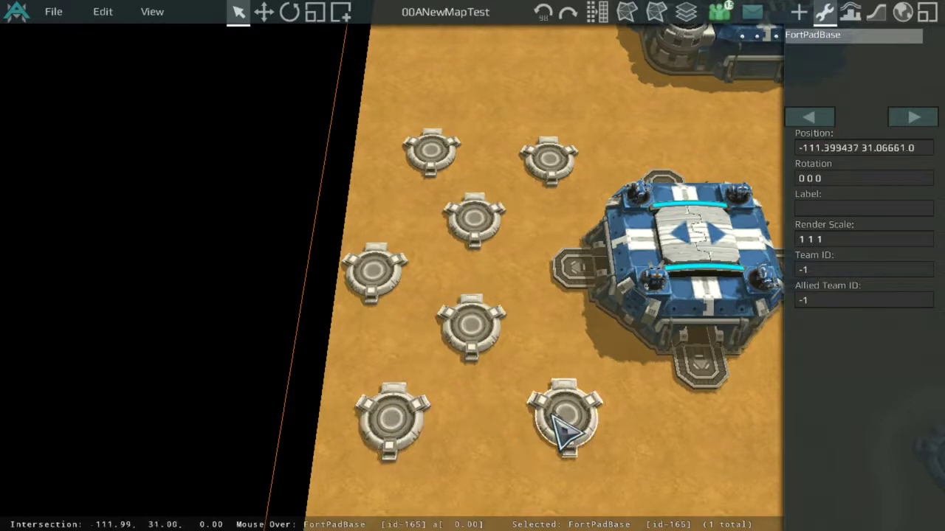
pyautogui.moveTo(454, 163); pyautogui.dragTo(450, 163)
pyautogui.click(561, 172)
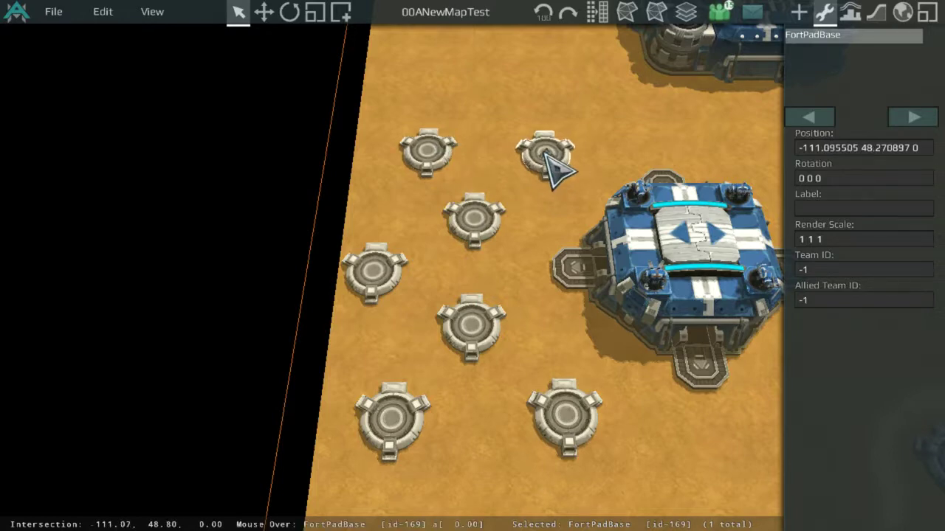
# Show the height grid and examine how far it covers the forts, pads and outer edges of the map.
pyautogui.scroll(-2, 518, 183)
pyautogui.scroll(-3, 343, 131)
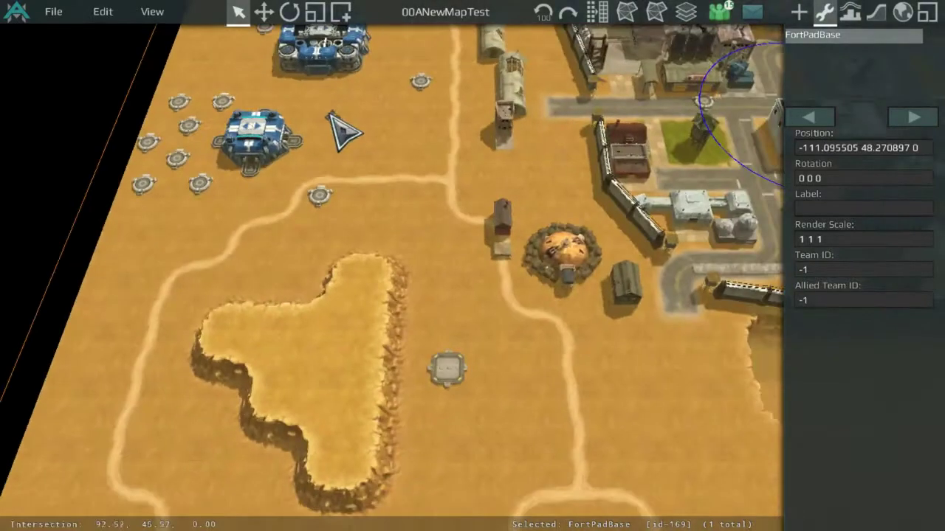
pyautogui.click(850, 13)
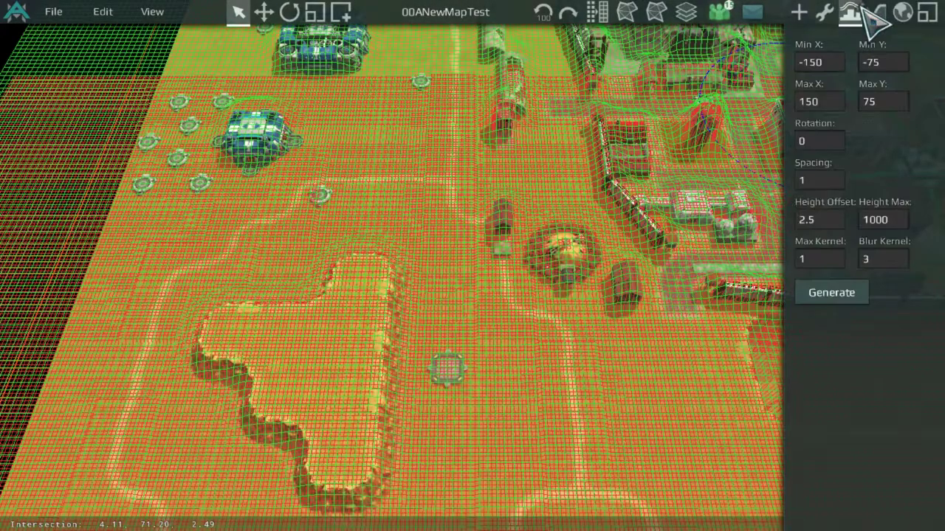
pyautogui.scroll(5, 583, 298)
pyautogui.moveTo(572, 284); pyautogui.dragTo(382, 355, button='middle')
pyautogui.moveTo(696, 54); pyautogui.dragTo(818, 299, button='middle')
pyautogui.moveTo(474, 297); pyautogui.dragTo(860, 152, button='middle')
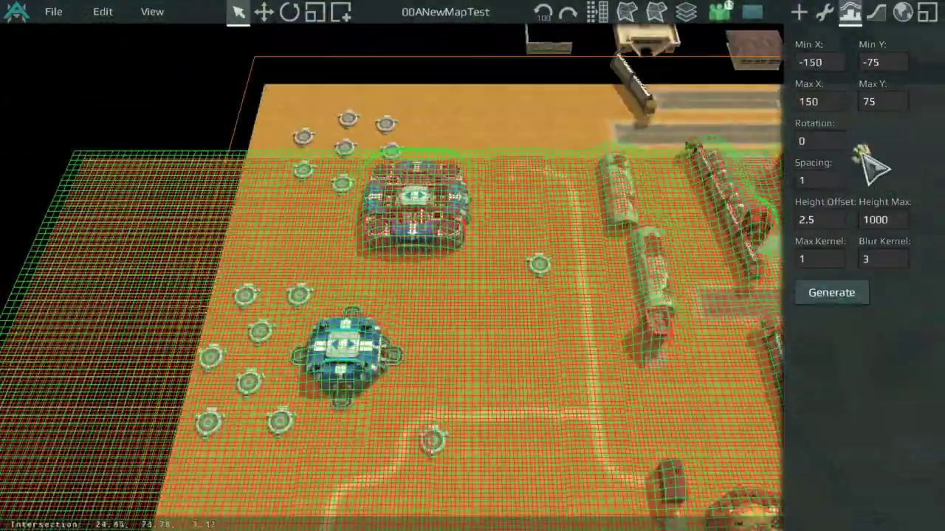
pyautogui.moveTo(704, 384); pyautogui.dragTo(696, 106, button='middle')
pyautogui.moveTo(764, 243); pyautogui.dragTo(580, 52, button='middle')
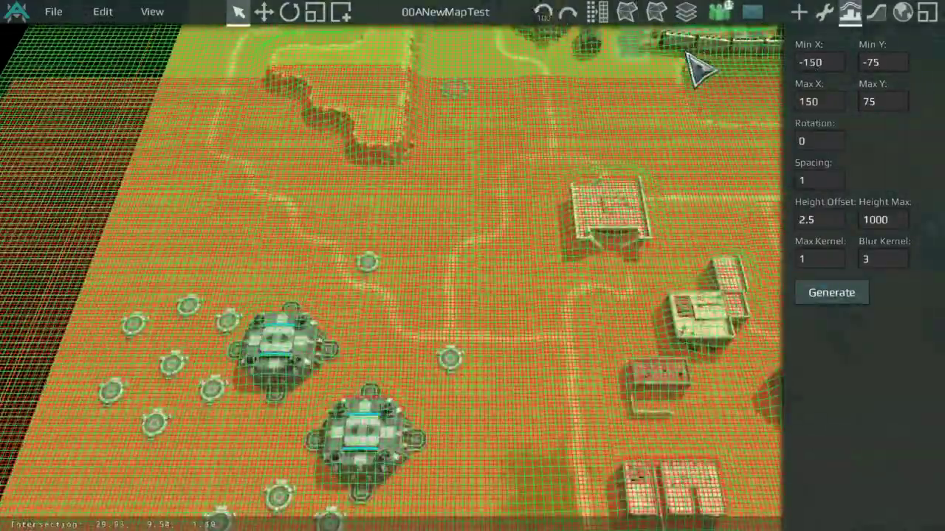
pyautogui.moveTo(686, 57); pyautogui.dragTo(435, 263, button='middle')
pyautogui.moveTo(458, 55); pyautogui.dragTo(585, 219, button='middle')
pyautogui.scroll(3, 587, 218)
pyautogui.moveTo(546, 96); pyautogui.dragTo(622, 202, button='middle')
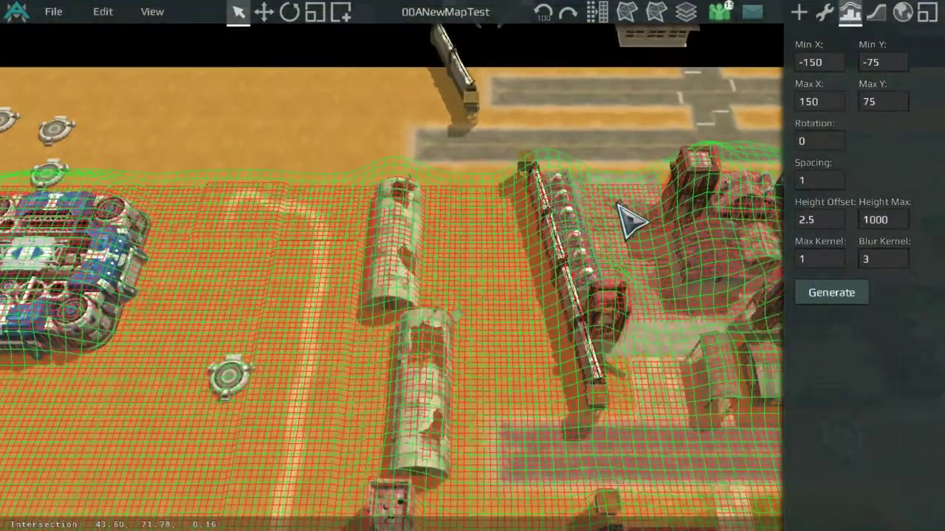
# Open the Map Bounds message in the inbox to read the map limits.
pyautogui.click(751, 13)
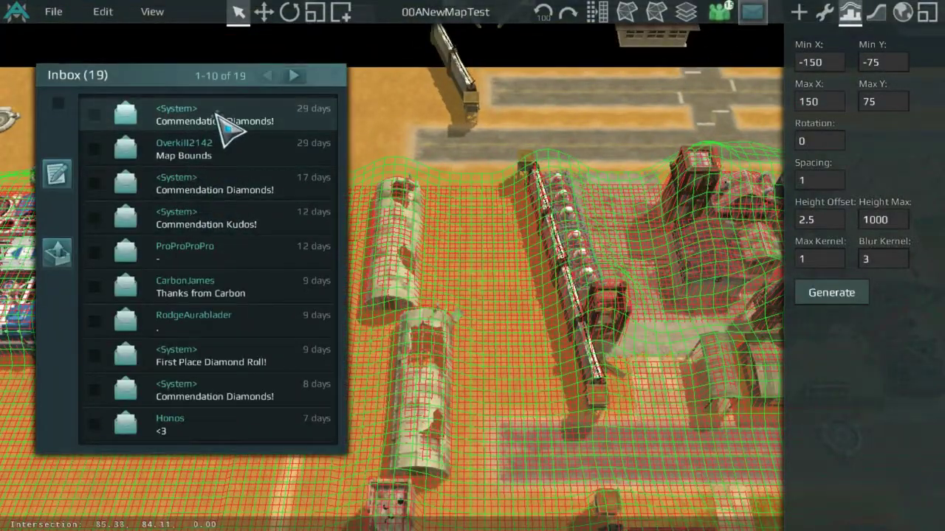
pyautogui.click(269, 122)
pyautogui.click(233, 151)
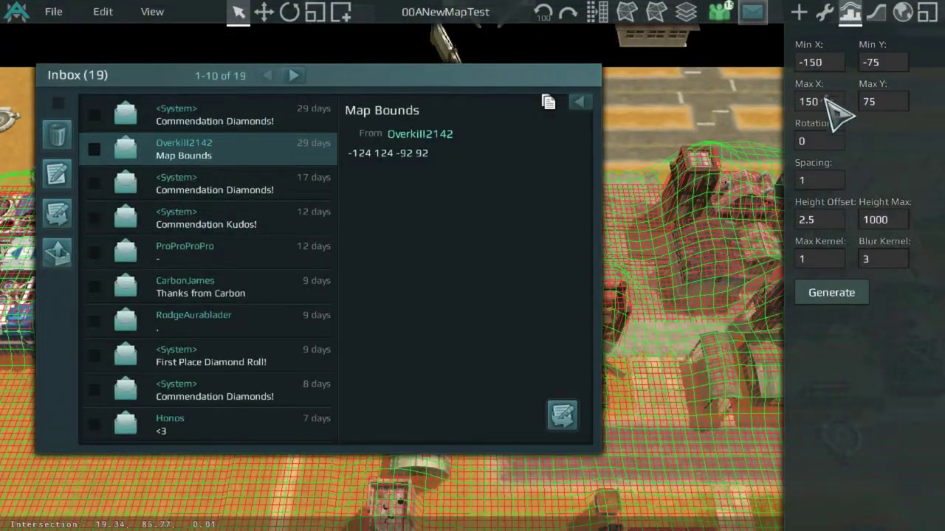
# Set the height grid bounds to Min X -130, Max X 130, Min Y -100 and Max Y 100.
pyautogui.click(829, 62)
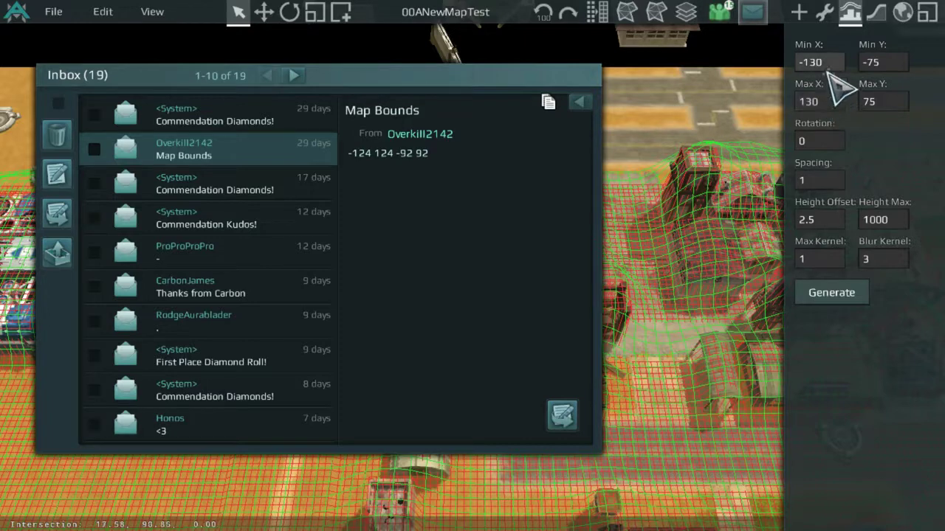
pyautogui.click(894, 70)
pyautogui.press('BackSpace')
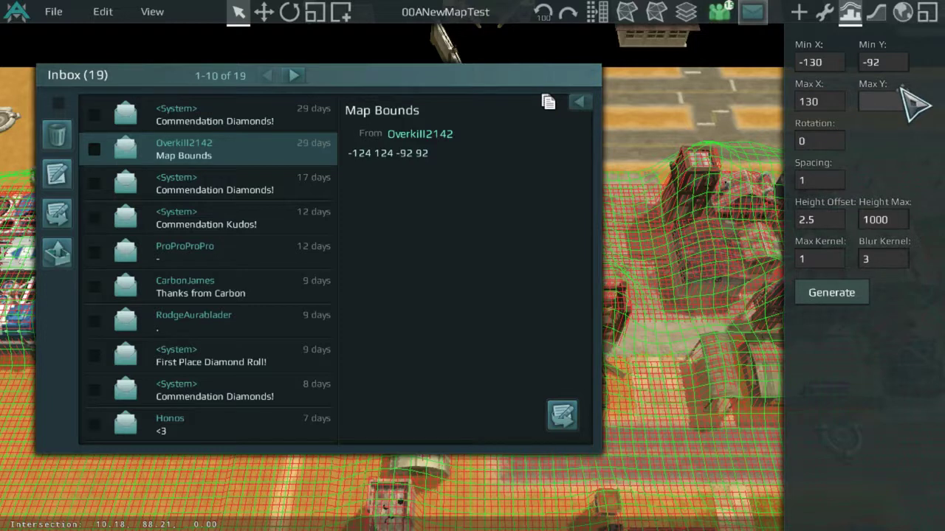
pyautogui.click(899, 59)
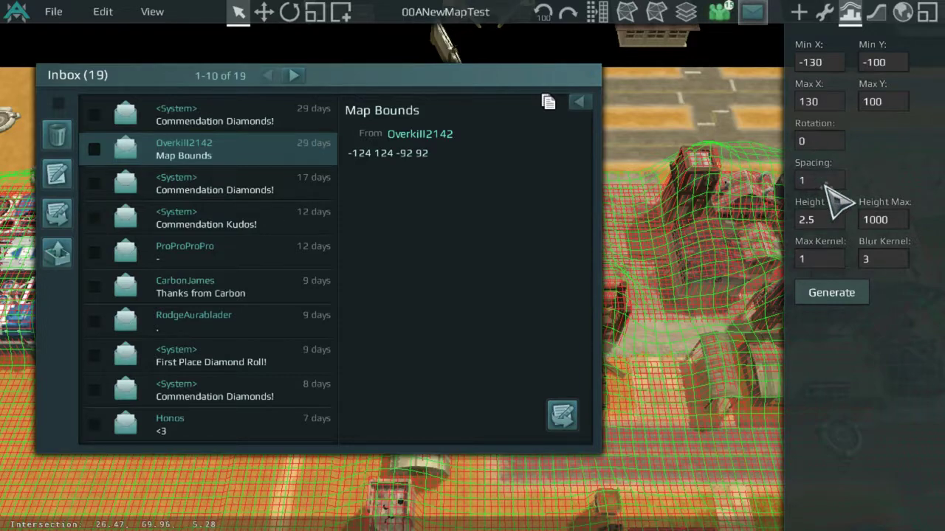
# Close the inbox and generate the height grid with the new bounds.
pyautogui.moveTo(693, 184); pyautogui.dragTo(682, 289, button='middle')
pyautogui.scroll(5, 707, 289)
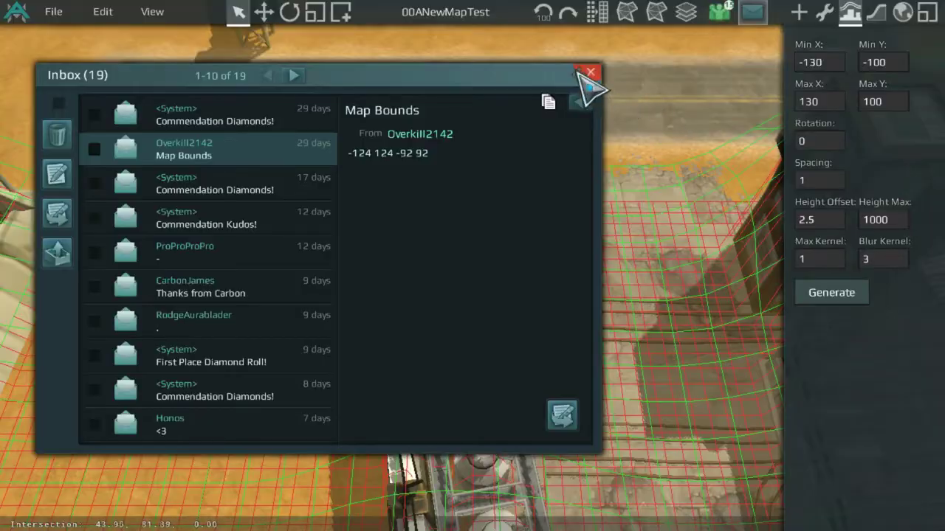
pyautogui.click(590, 73)
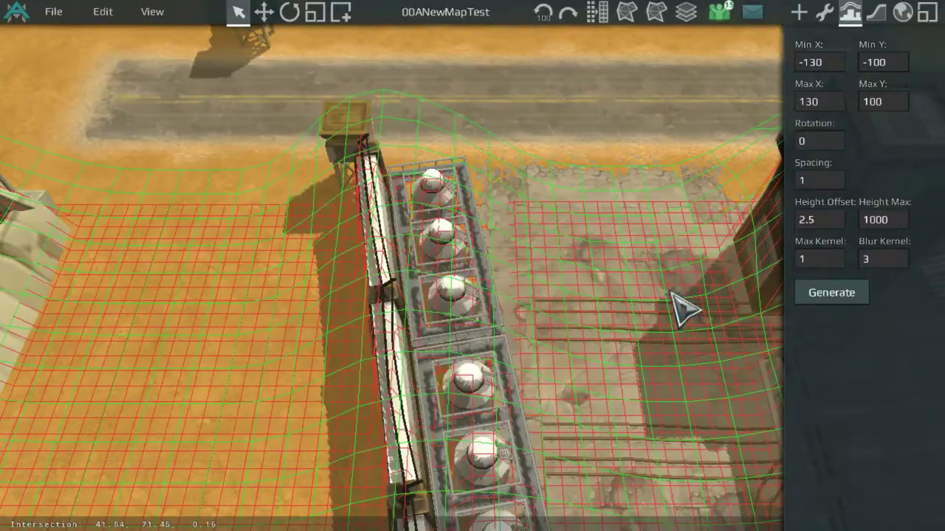
pyautogui.click(798, 299)
# Examine the regenerated height grid along the map's northern edge and over the town's buildings, walls and roads.
pyautogui.scroll(-3, 413, 149)
pyautogui.moveTo(413, 150); pyautogui.dragTo(263, 402, button='middle')
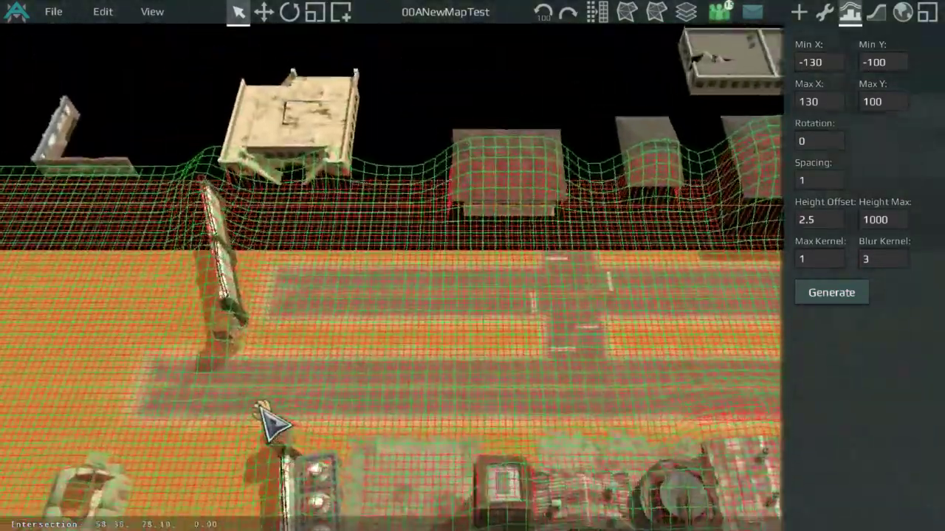
pyautogui.scroll(-4, 535, 358)
pyautogui.moveTo(536, 359); pyautogui.dragTo(559, 317, button='middle')
pyautogui.scroll(3, 538, 249)
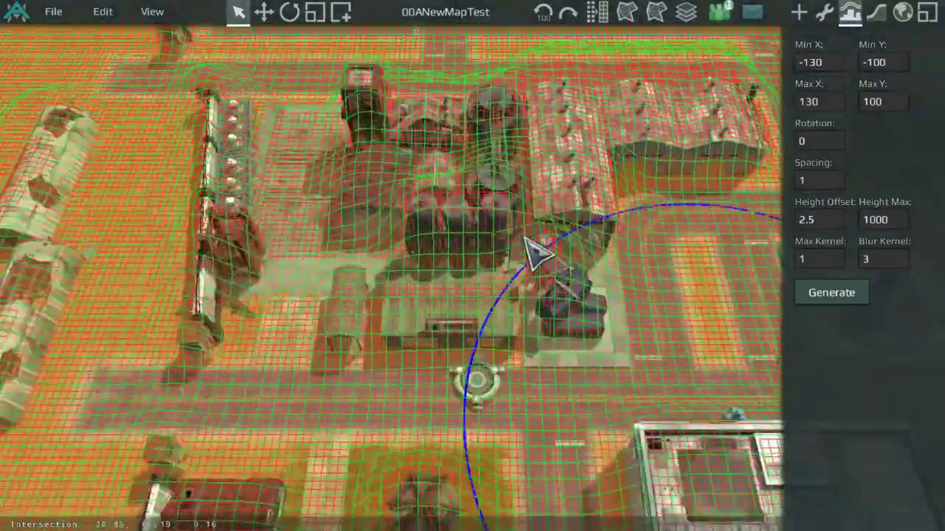
pyautogui.moveTo(614, 354); pyautogui.dragTo(356, 168, button='middle')
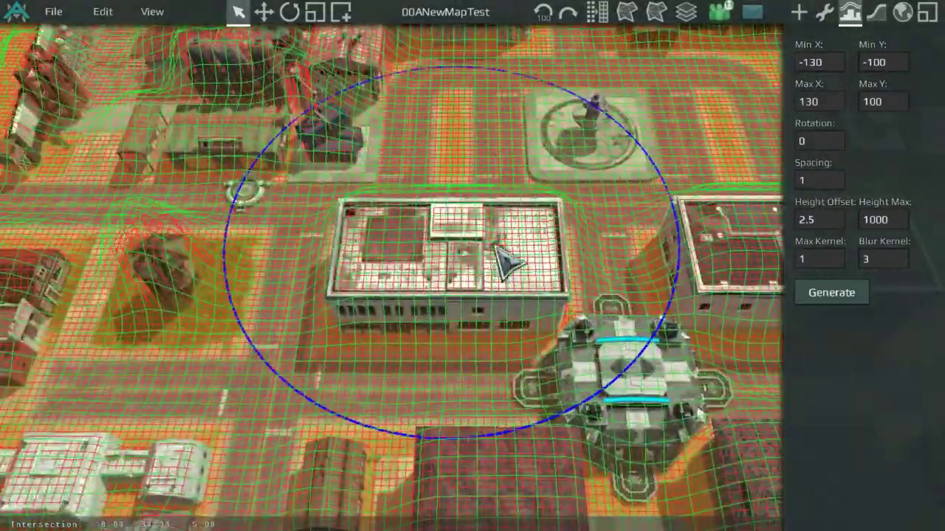
pyautogui.moveTo(332, 205); pyautogui.dragTo(458, 205, button='middle')
pyautogui.scroll(3, 595, 185)
pyautogui.scroll(-3, 597, 182)
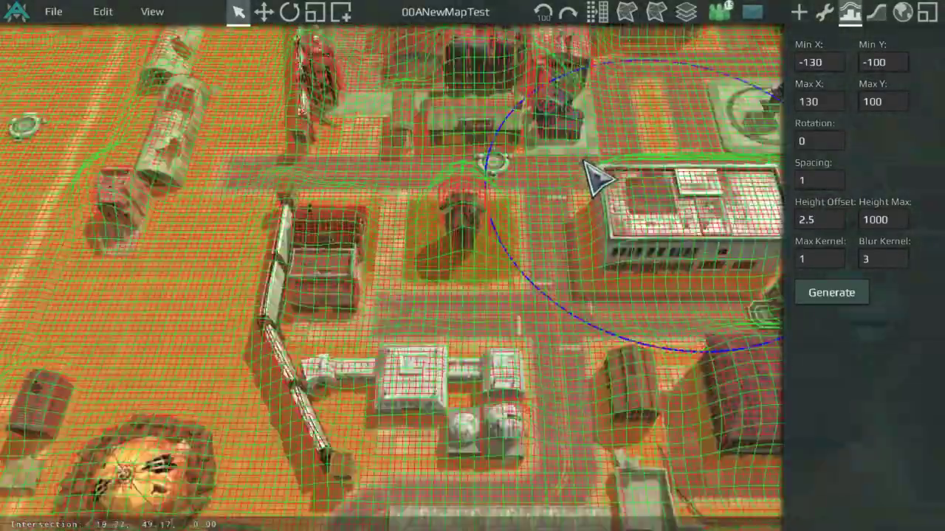
pyautogui.scroll(3, 597, 181)
pyautogui.scroll(-5, 701, 222)
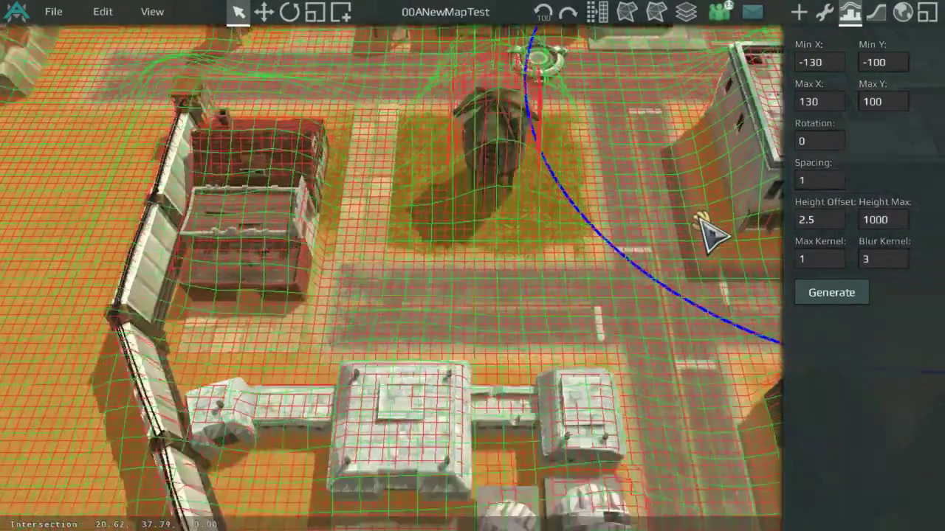
pyautogui.moveTo(559, 238); pyautogui.dragTo(767, 153, button='middle')
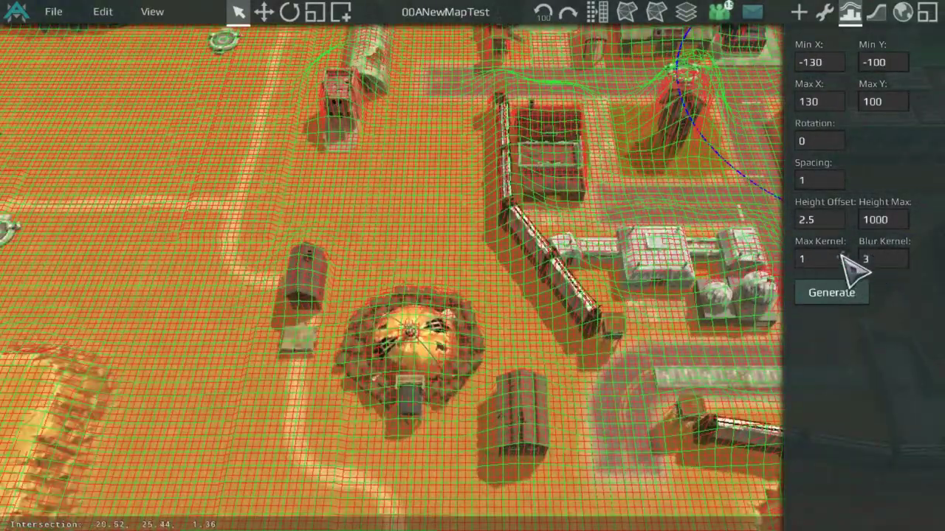
pyautogui.moveTo(663, 159); pyautogui.dragTo(637, 310, button='middle')
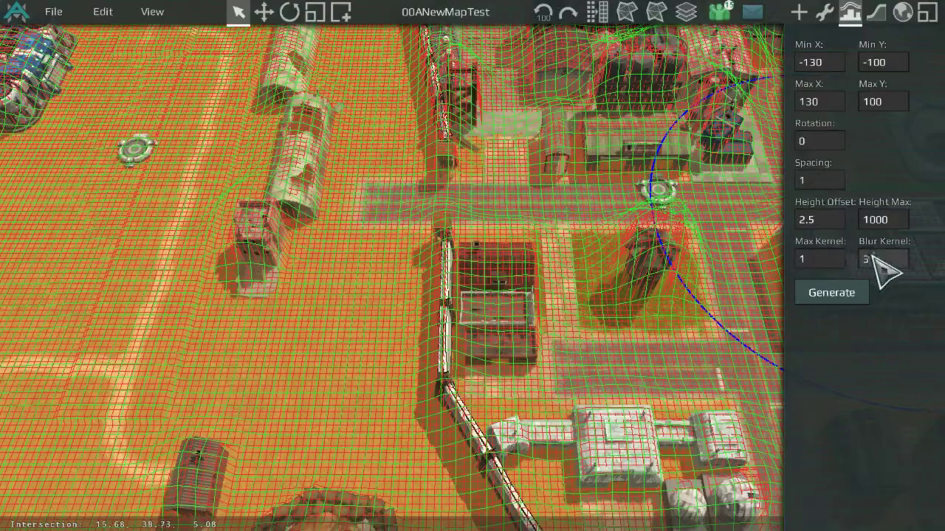
pyautogui.moveTo(660, 185); pyautogui.dragTo(421, 147, button='middle')
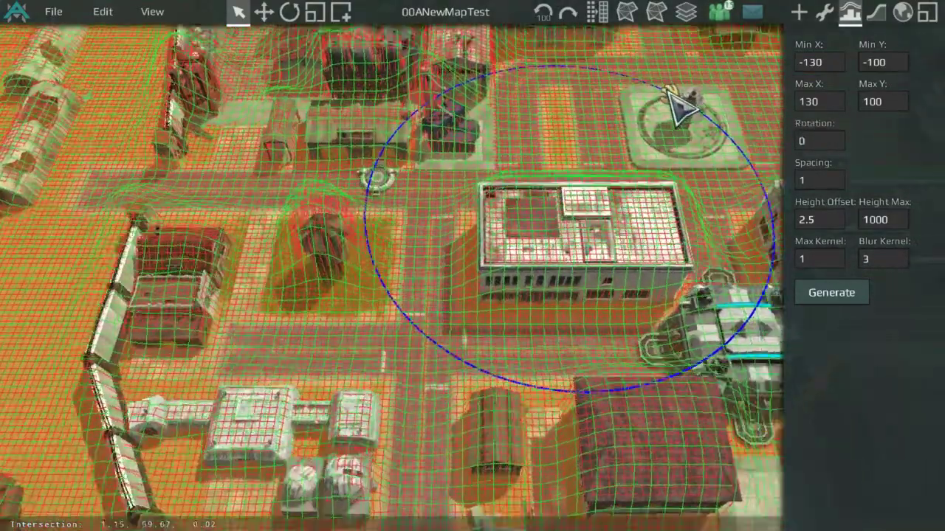
pyautogui.scroll(4, 769, 109)
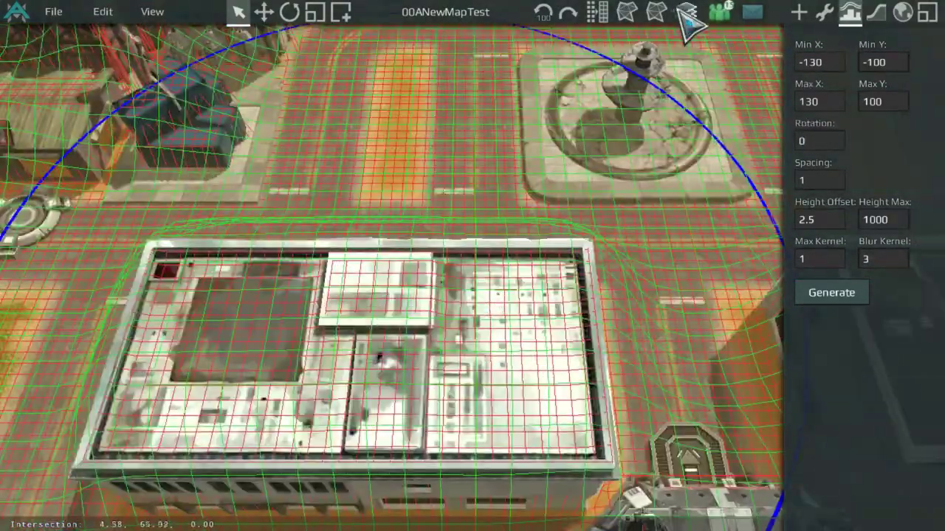
# Hide the height grid and inspect the mesh outlines around the town's buildings and southern wall.
pyautogui.click(824, 13)
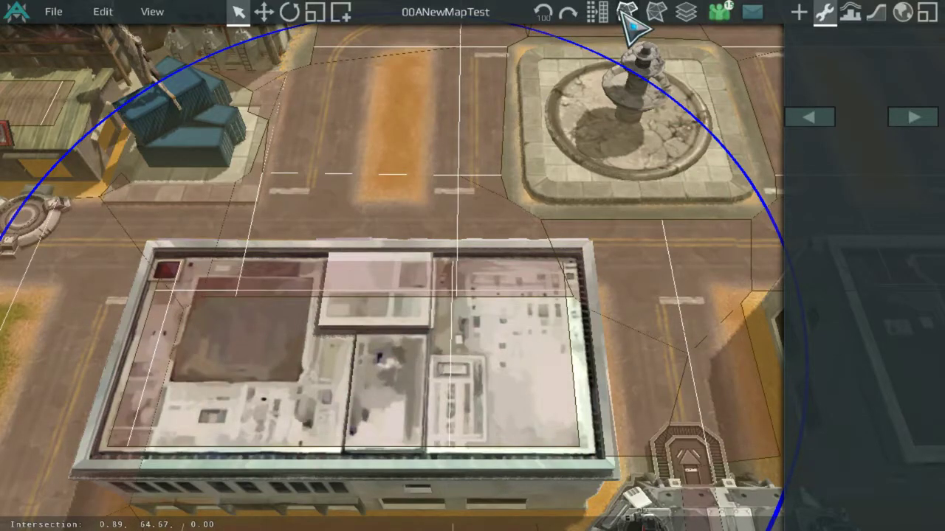
pyautogui.scroll(-5, 552, 158)
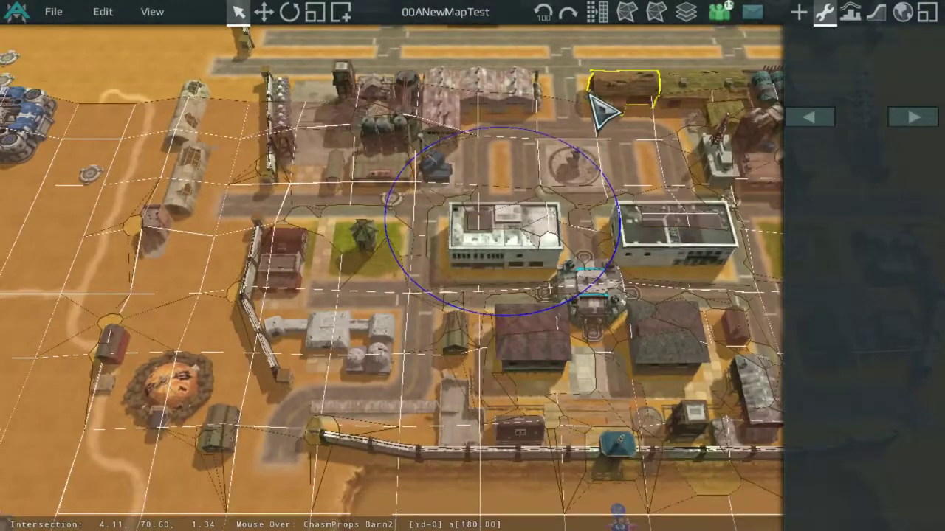
pyautogui.scroll(4, 594, 96)
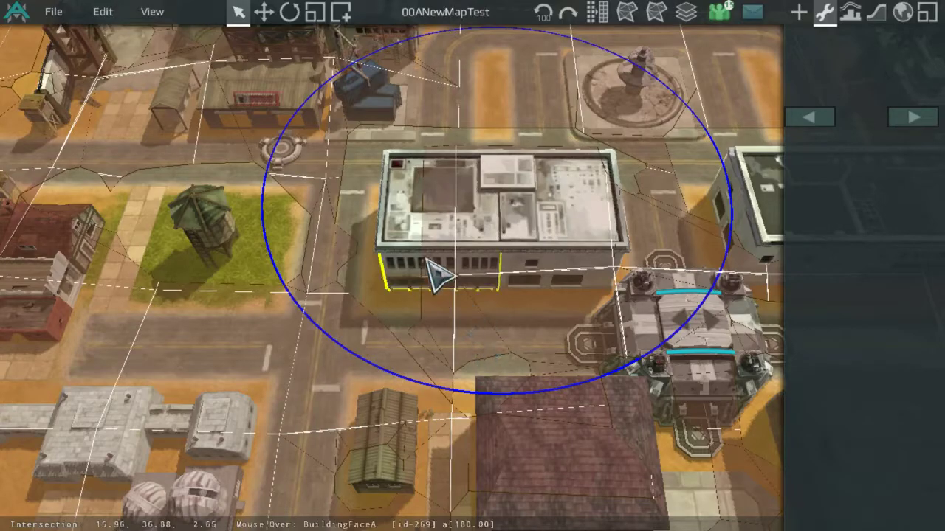
pyautogui.moveTo(436, 270); pyautogui.dragTo(343, 144, button='middle')
pyautogui.scroll(-5, 343, 144)
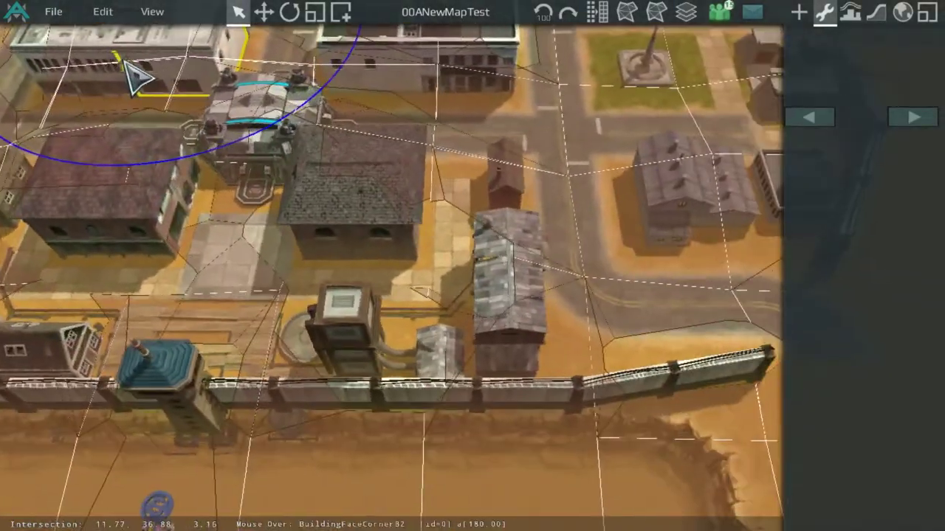
# Compare the height grid with the mesh outlines around the town, then inspect the outlines near the western wall and hangars.
pyautogui.click(844, 18)
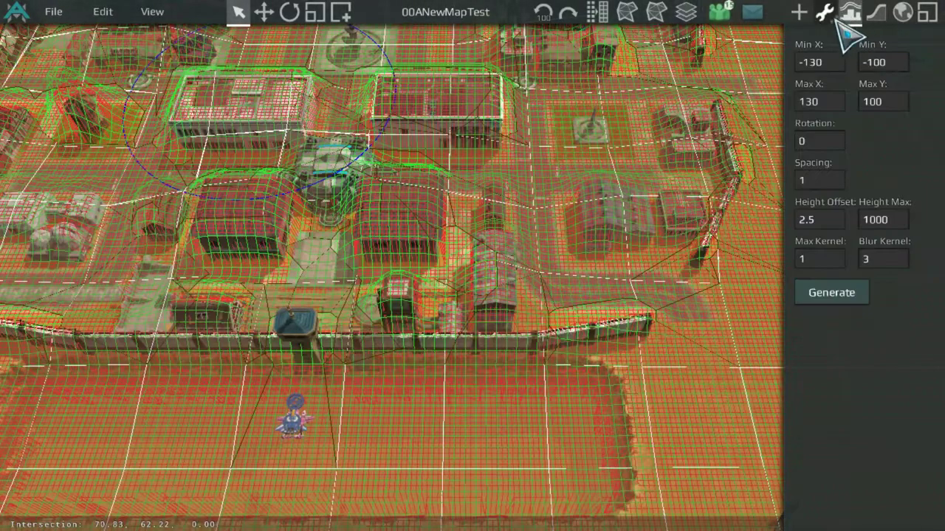
pyautogui.click(829, 16)
pyautogui.moveTo(747, 51); pyautogui.dragTo(509, 294, button='middle')
pyautogui.moveTo(348, 260); pyautogui.dragTo(734, 274, button='middle')
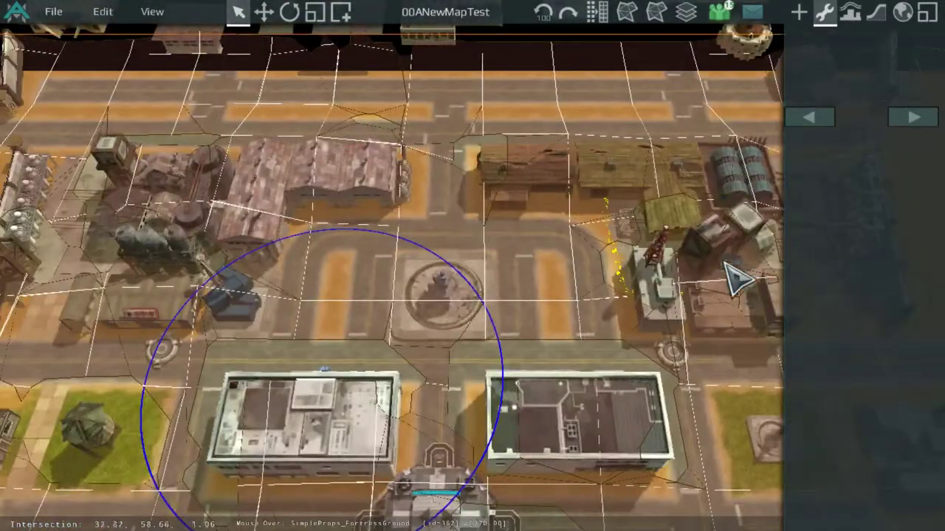
pyautogui.click(851, 13)
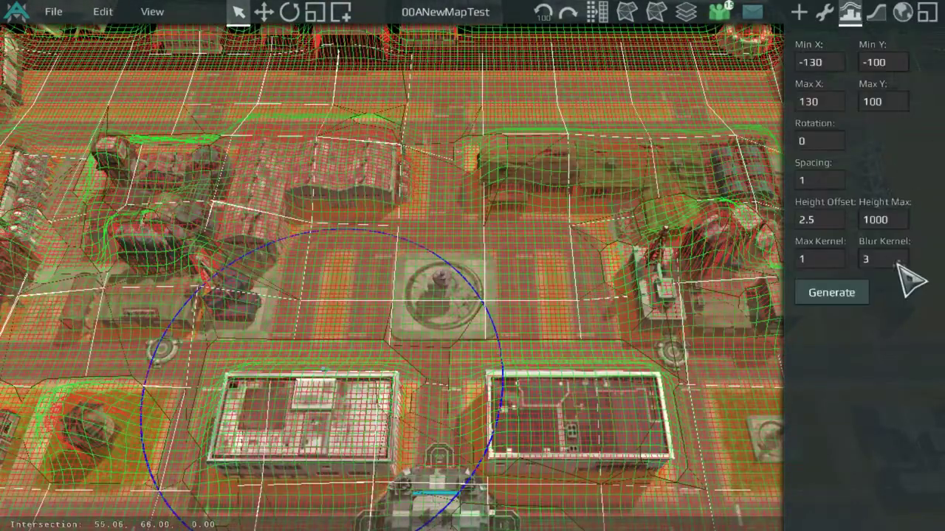
pyautogui.click(850, 15)
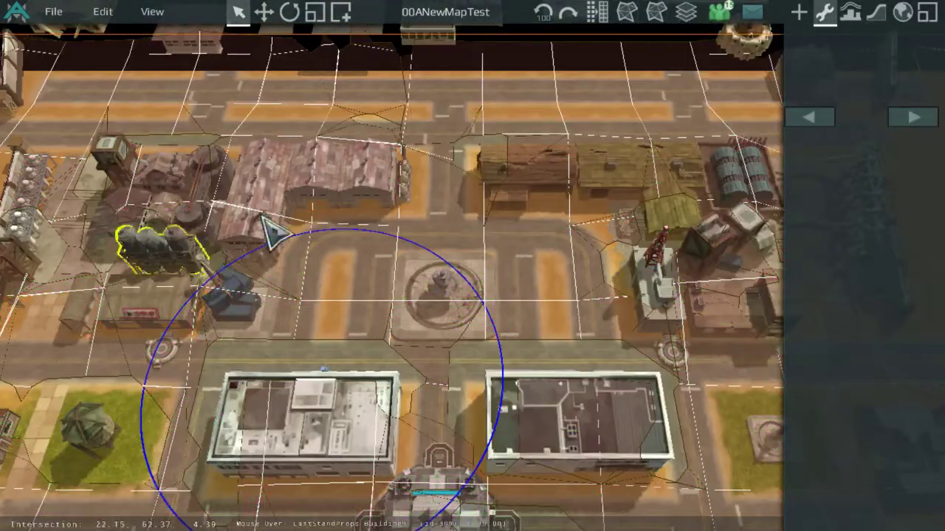
pyautogui.moveTo(26, 318); pyautogui.dragTo(500, 310, button='middle')
pyautogui.scroll(5, 502, 309)
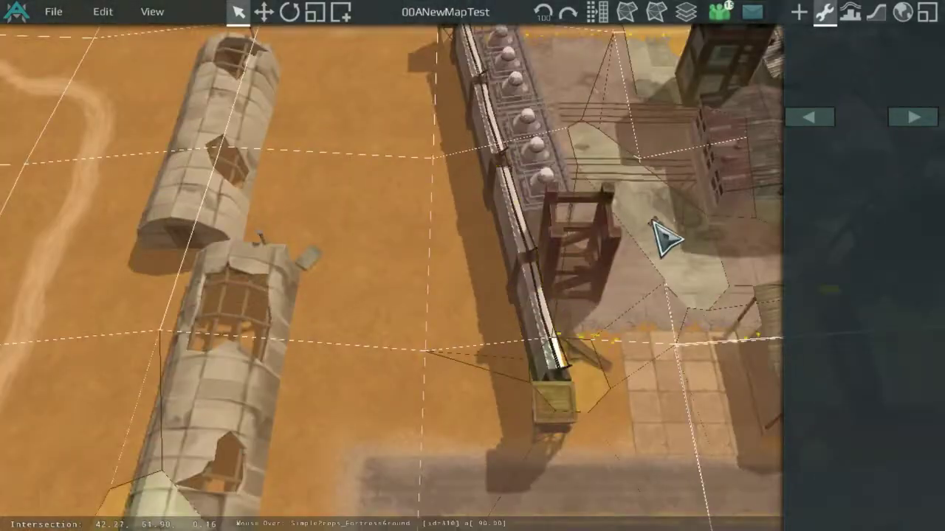
# Inspect the mesh outlines from the western hangars to the town's southwestern wall, and around the nearby bases and plateau.
pyautogui.moveTo(746, 242); pyautogui.dragTo(247, 256, button='middle')
pyautogui.scroll(-3, 421, 259)
pyautogui.scroll(-3, 564, 314)
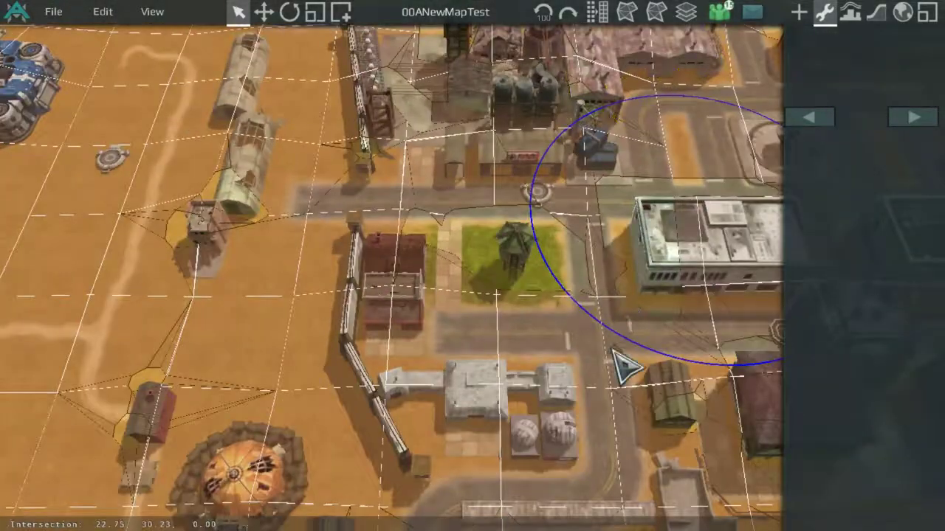
pyautogui.moveTo(625, 369); pyautogui.dragTo(468, 165, button='middle')
pyautogui.scroll(3, 323, 322)
pyautogui.moveTo(323, 323); pyautogui.dragTo(460, 299, button='middle')
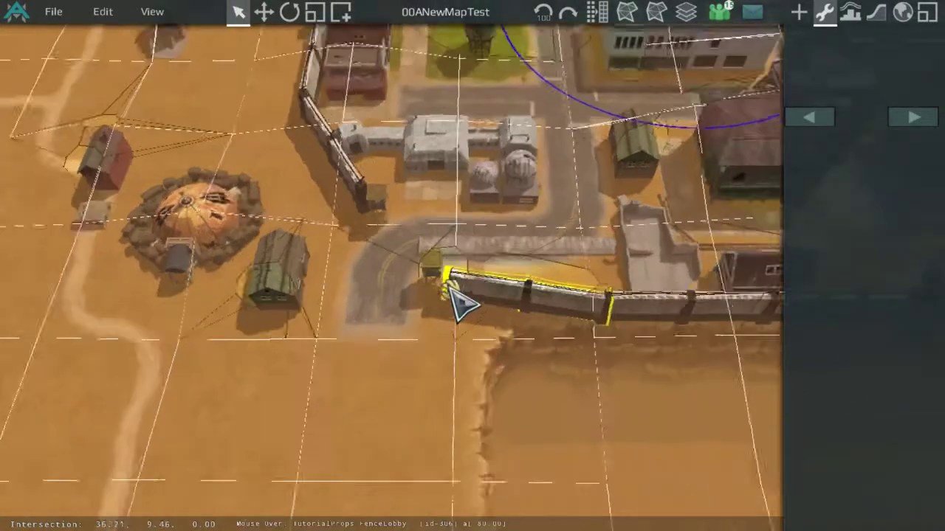
pyautogui.scroll(3, 380, 319)
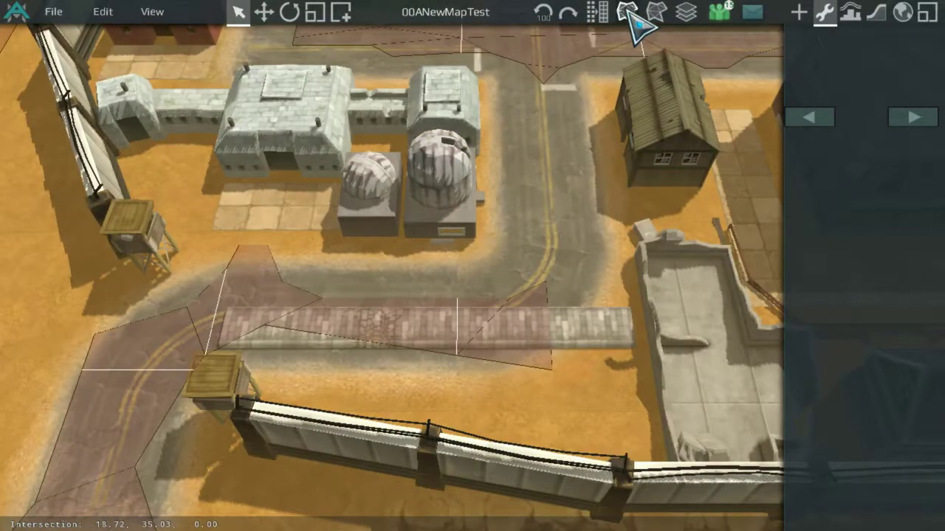
pyautogui.scroll(-3, 116, 295)
pyautogui.scroll(3, 116, 295)
pyautogui.moveTo(116, 295); pyautogui.dragTo(483, 384, button='middle')
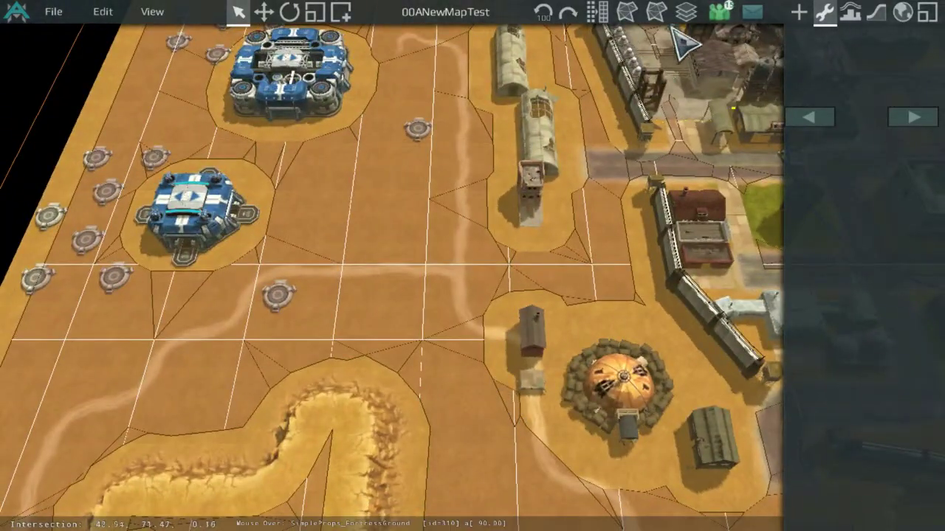
# Hide the mesh overlay on the terrain between the town and the ruined buildings to the south.
pyautogui.click(631, 15)
pyautogui.moveTo(583, 340); pyautogui.dragTo(314, 15, button='middle')
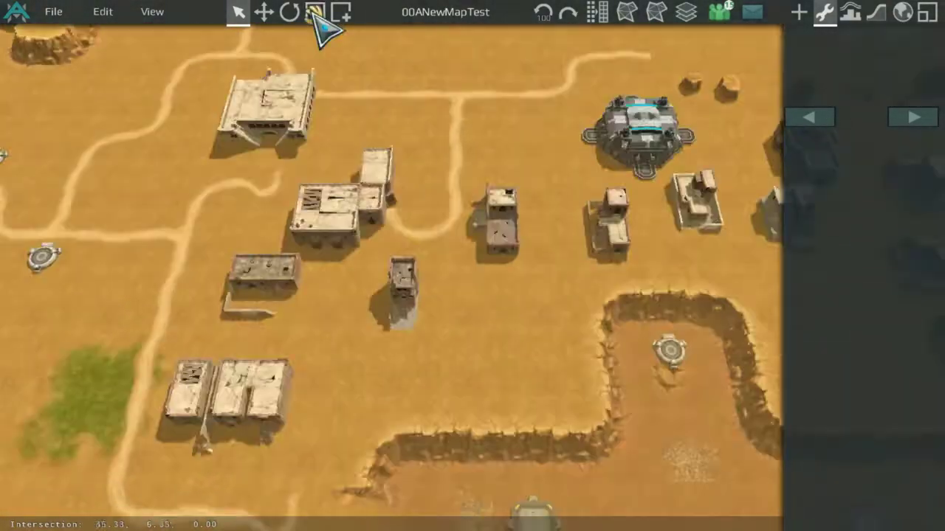
pyautogui.scroll(-1, 391, 140)
pyautogui.moveTo(391, 141); pyautogui.dragTo(339, 265, button='middle')
pyautogui.moveTo(639, 259); pyautogui.dragTo(524, 227, button='middle')
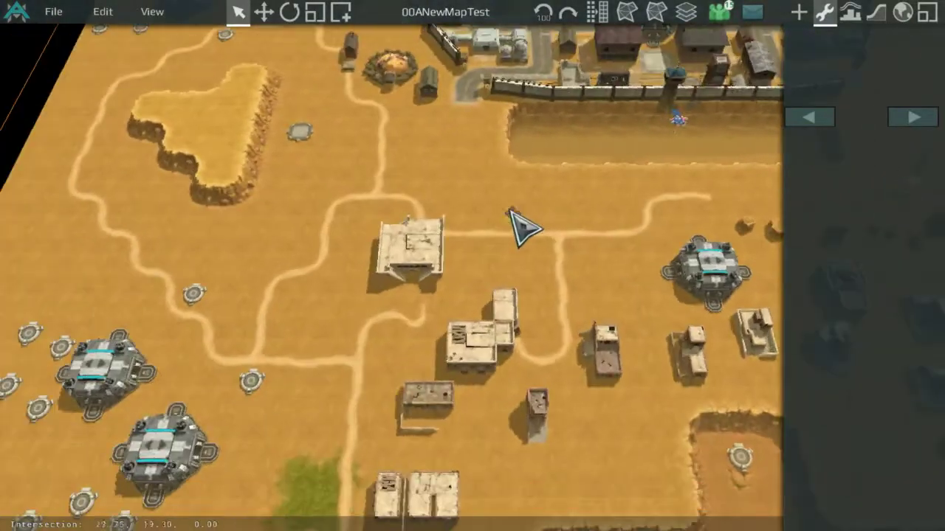
# Browse the first ten pages of the Props library for objects to place around the cracked stone building.
pyautogui.click(798, 12)
pyautogui.scroll(2, 671, 115)
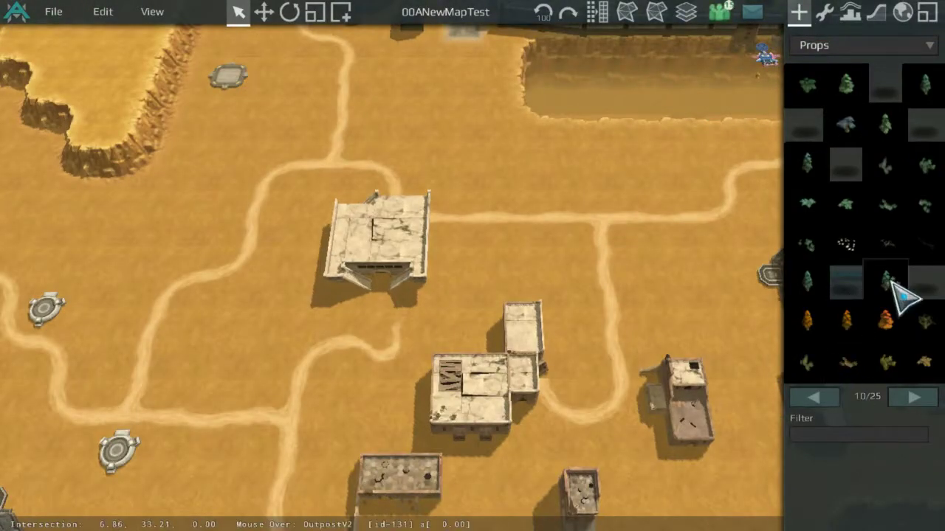
pyautogui.scroll(9, 899, 294)
pyautogui.moveTo(575, 120); pyautogui.dragTo(670, 256, button='middle')
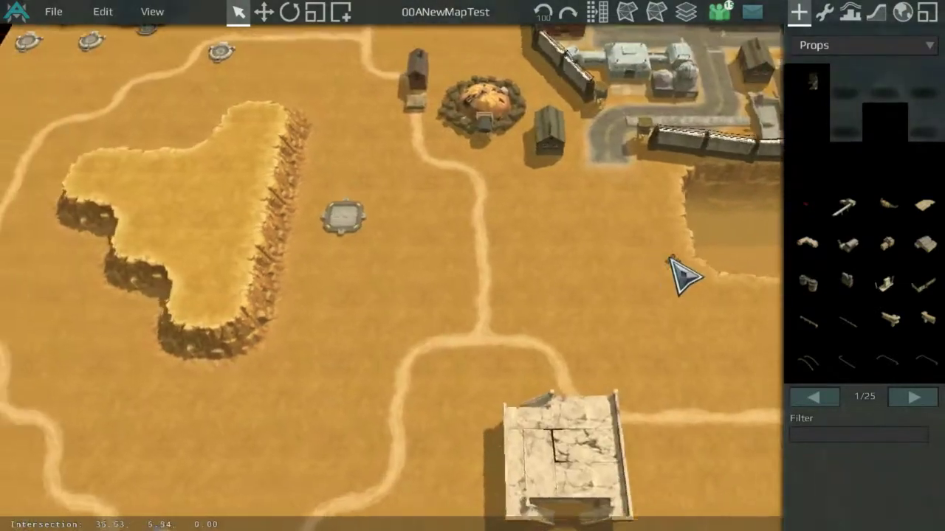
pyautogui.scroll(-3, 503, 206)
pyautogui.moveTo(554, 293); pyautogui.dragTo(320, 129, button='middle')
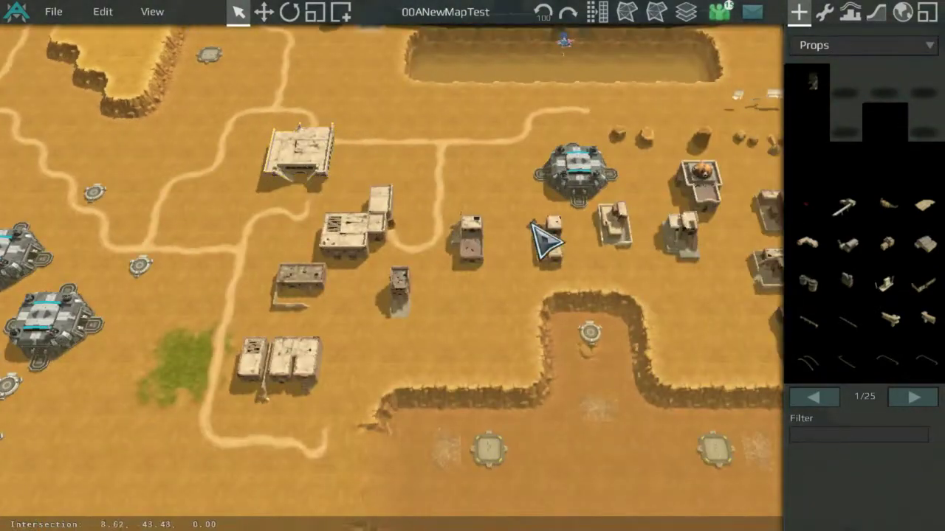
pyautogui.moveTo(532, 221); pyautogui.dragTo(601, 300, button='middle')
pyautogui.moveTo(581, 172); pyautogui.dragTo(701, 251, button='middle')
pyautogui.scroll(5, 701, 251)
pyautogui.scroll(3, 701, 251)
pyautogui.scroll(-2, 838, 262)
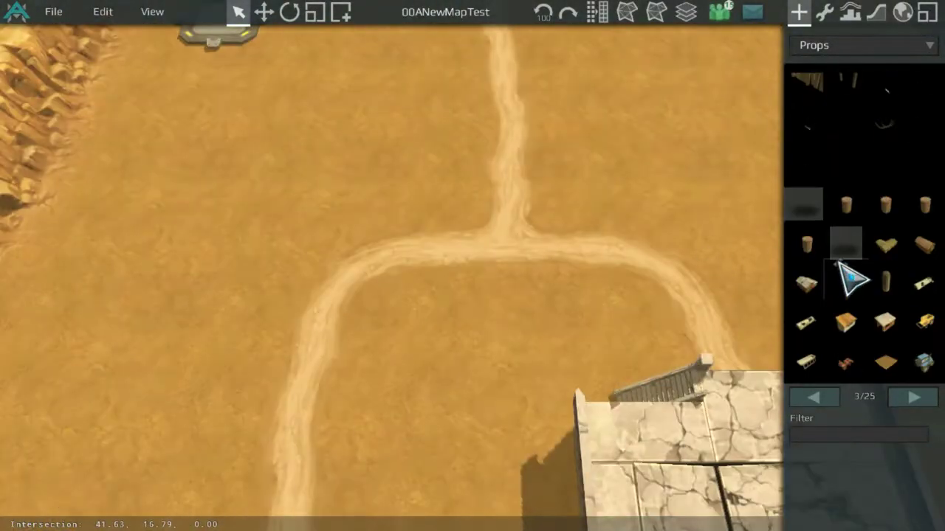
pyautogui.scroll(-5, 922, 317)
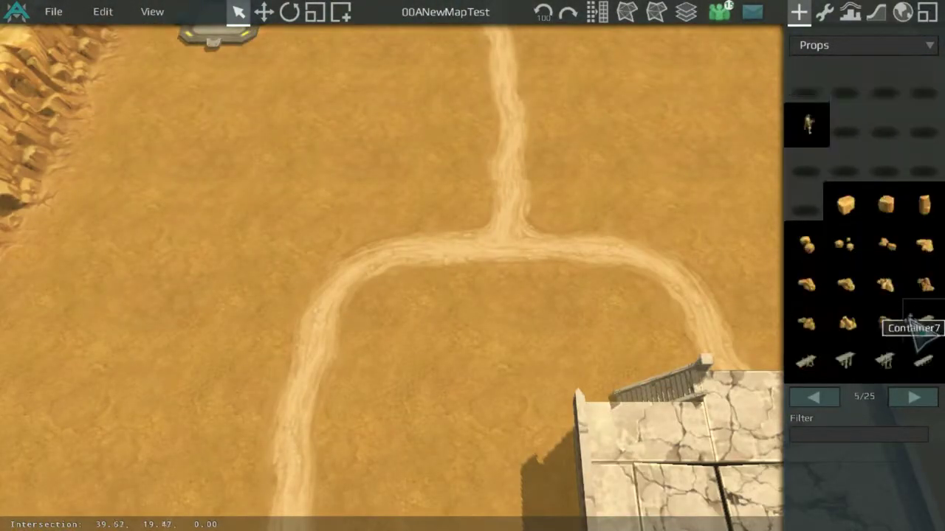
pyautogui.scroll(-2, 921, 353)
pyautogui.scroll(1, 918, 349)
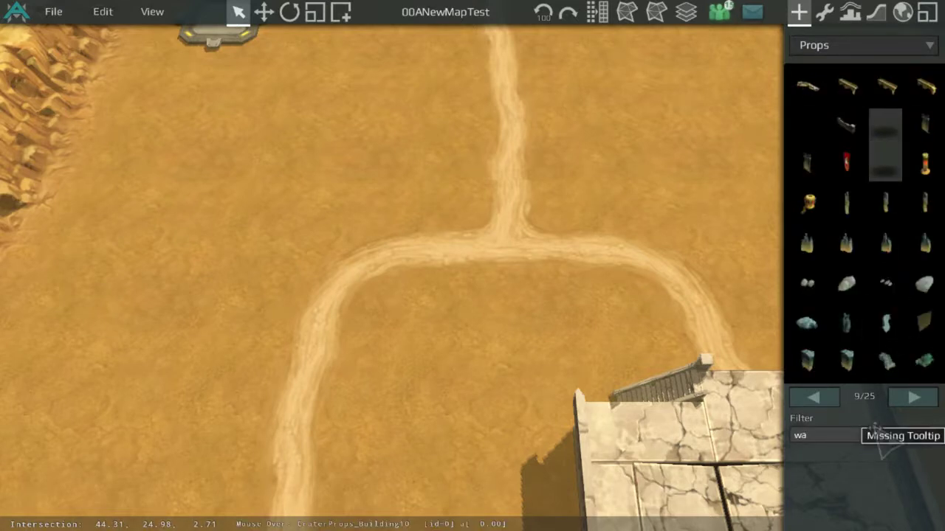
# Filter the props by "wall" and preview the FortressPiece_Wall prop across the dirt path.
pyautogui.write('ll')
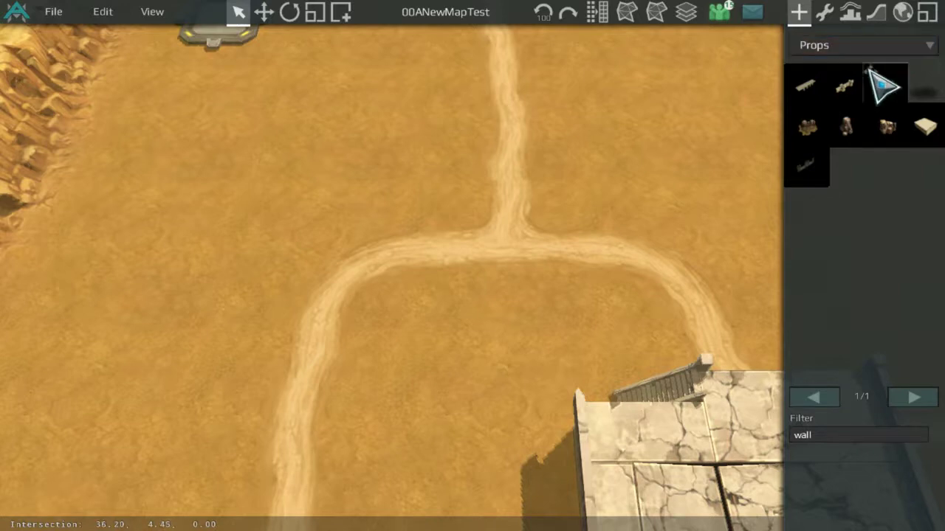
pyautogui.click(884, 87)
pyautogui.scroll(3, 521, 177)
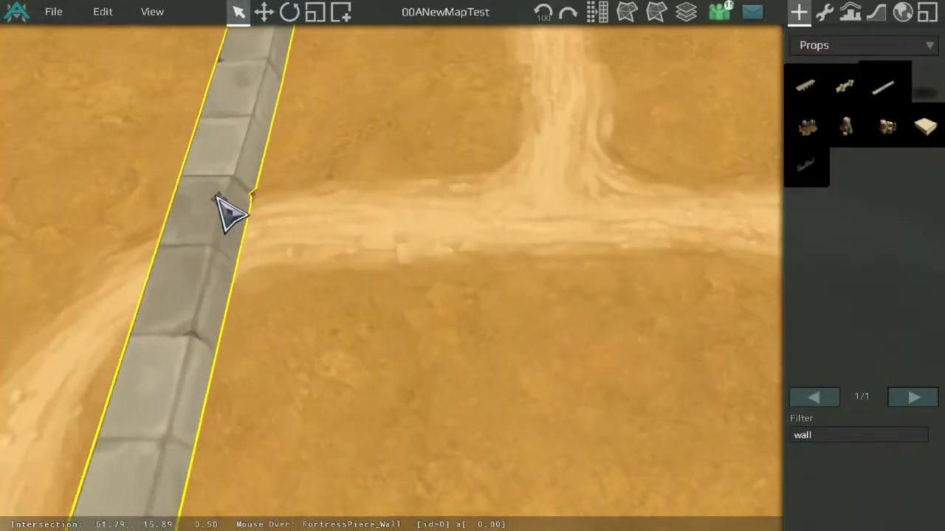
# Preview TutorialProps_WallGirders, LastStandProps_Wall2 and the other wall props near the cracked stone building.
pyautogui.click(808, 164)
pyautogui.scroll(-5, 580, 195)
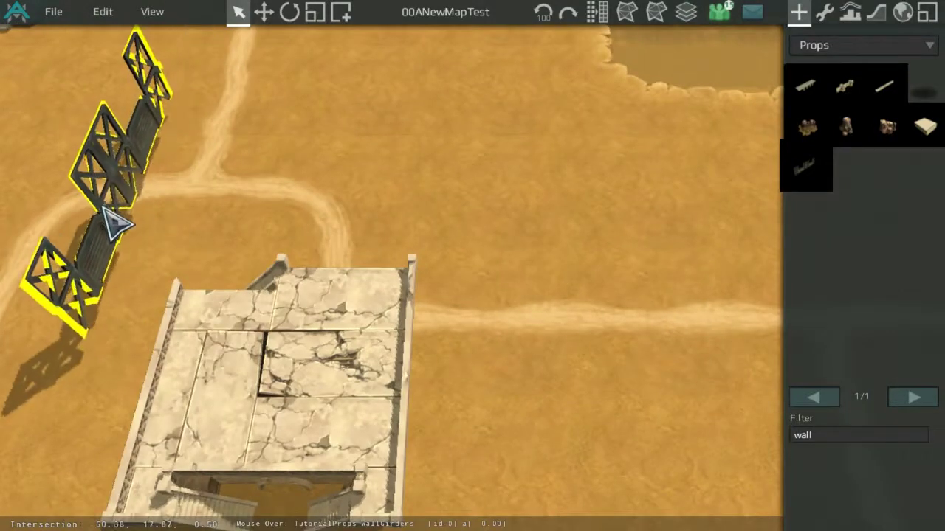
pyautogui.click(921, 129)
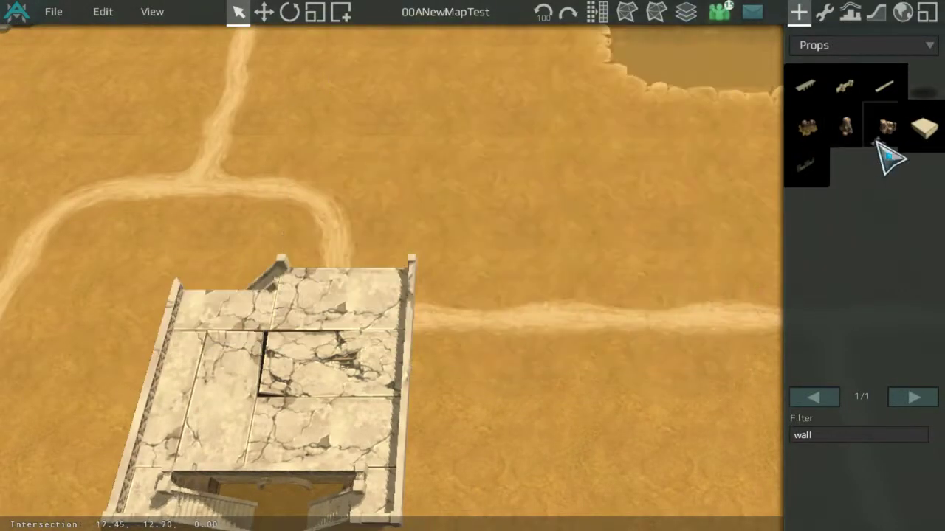
pyautogui.click(885, 132)
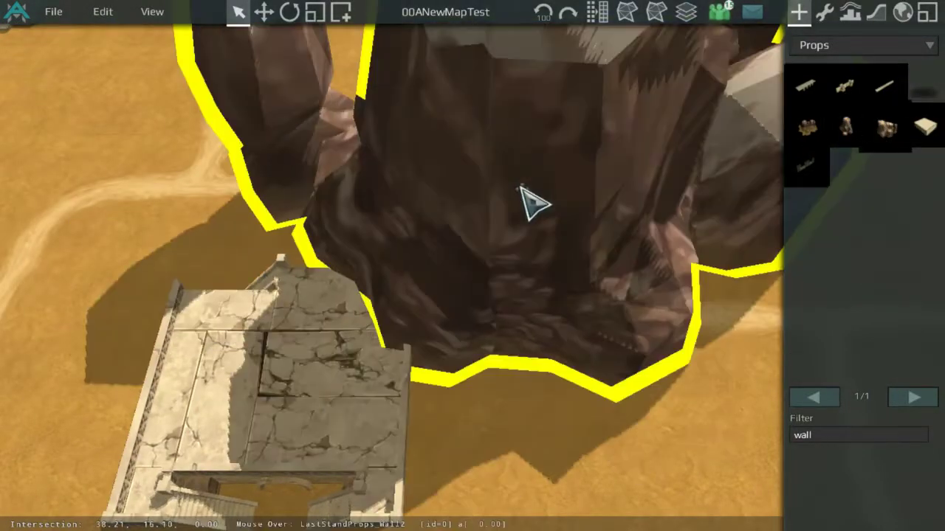
pyautogui.click(803, 87)
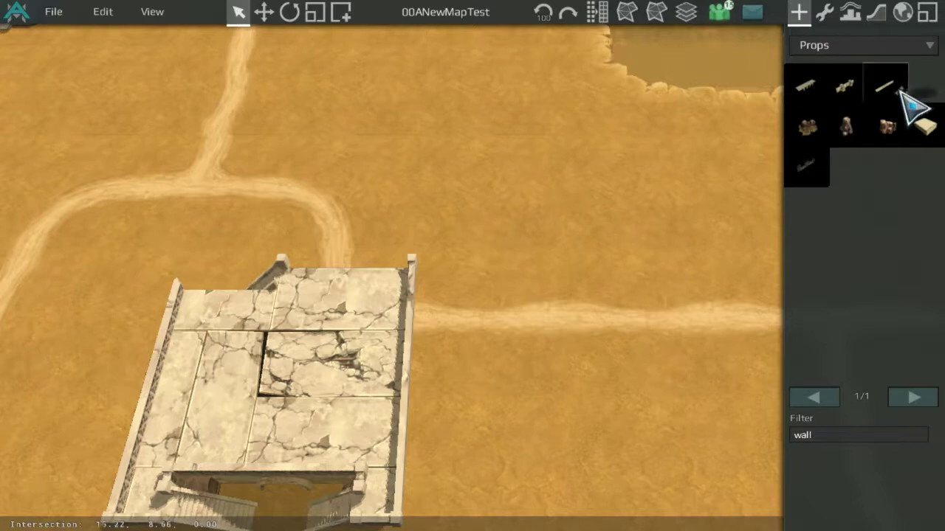
pyautogui.click(926, 94)
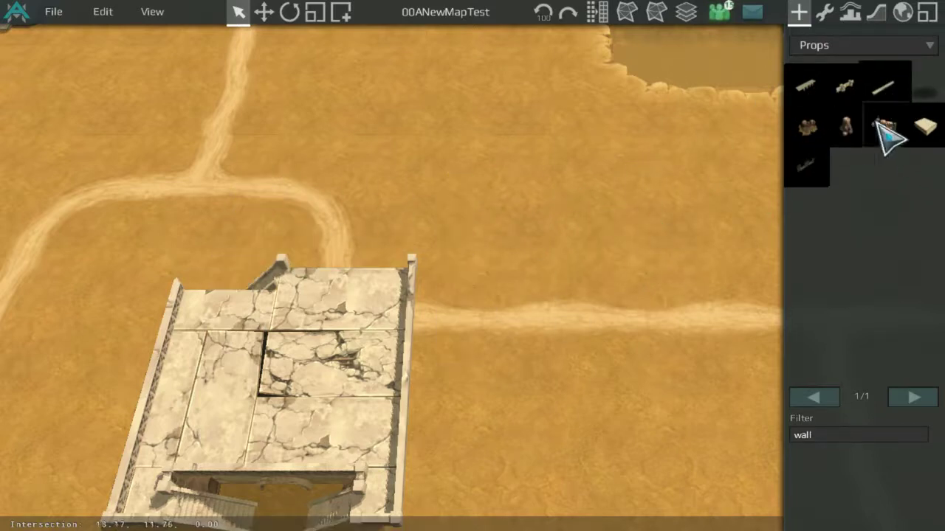
pyautogui.click(816, 107)
# Filter the props by "fence" and preview a fence prop on the path beside the cracked stone building.
pyautogui.moveTo(521, 320); pyautogui.dragTo(685, 253, button='middle')
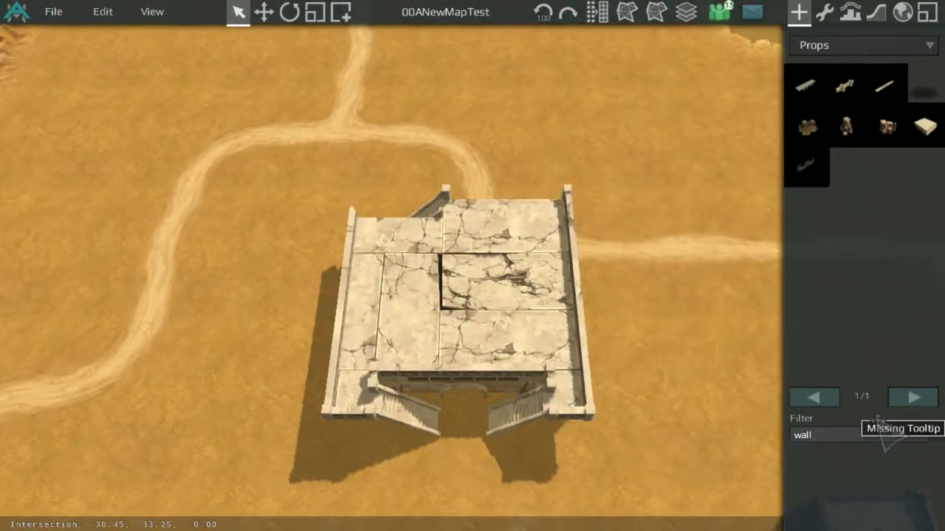
pyautogui.write('nce')
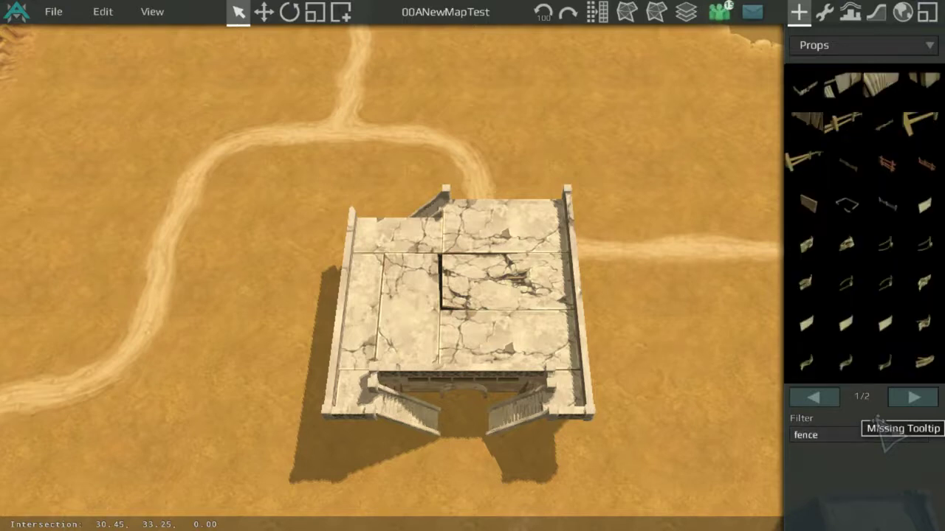
pyautogui.click(850, 93)
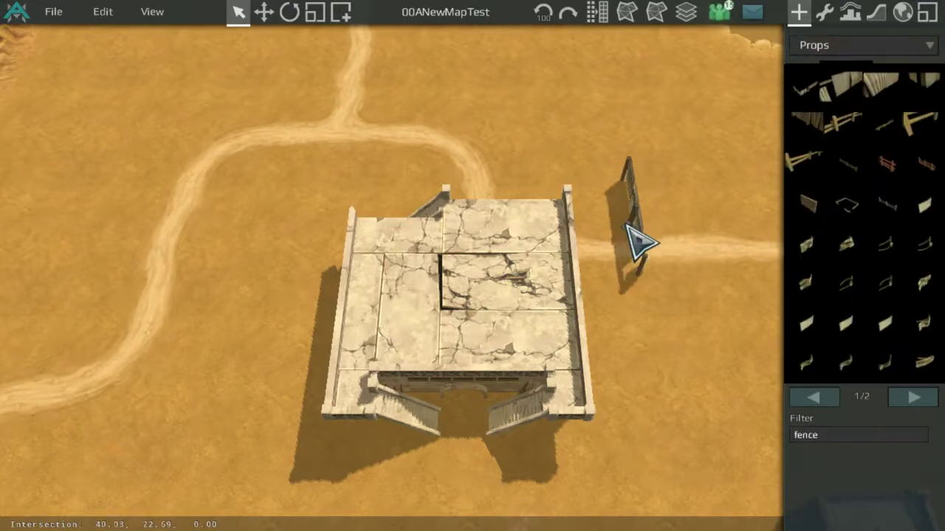
pyautogui.moveTo(630, 226); pyautogui.dragTo(484, 248, button='middle')
pyautogui.scroll(3, 485, 248)
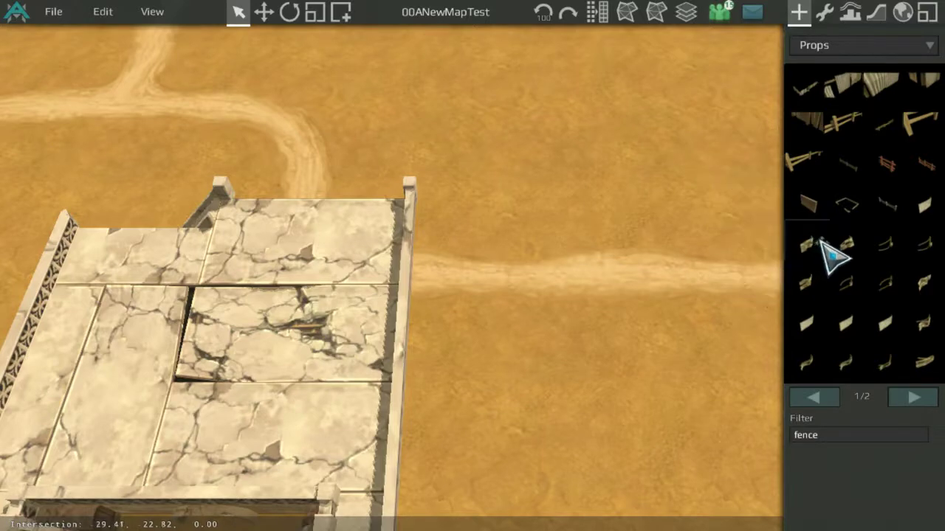
pyautogui.scroll(-1, 822, 239)
pyautogui.scroll(1, 854, 215)
# Place a NesthornFortressProps_Fence alongside the dirt path next to the cracked stone building.
pyautogui.click(877, 205)
pyautogui.scroll(3, 674, 226)
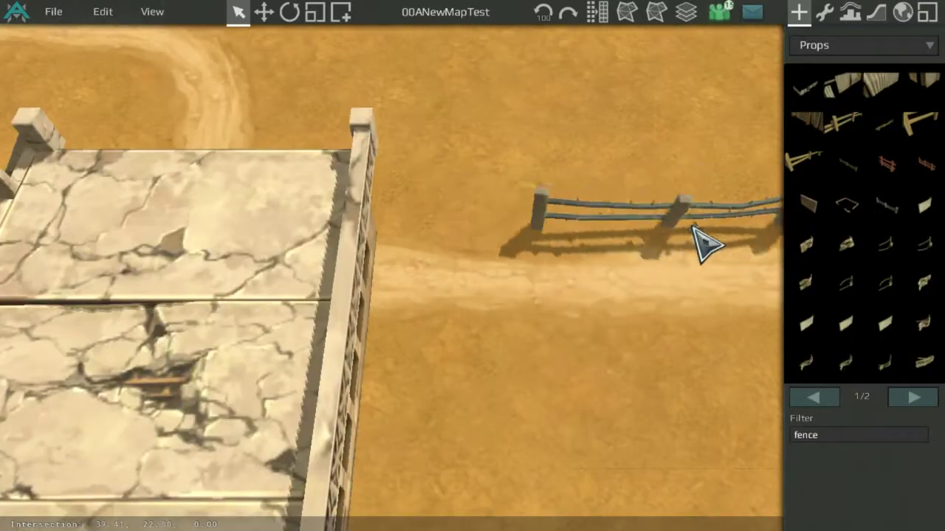
pyautogui.click(889, 209)
pyautogui.scroll(3, 635, 228)
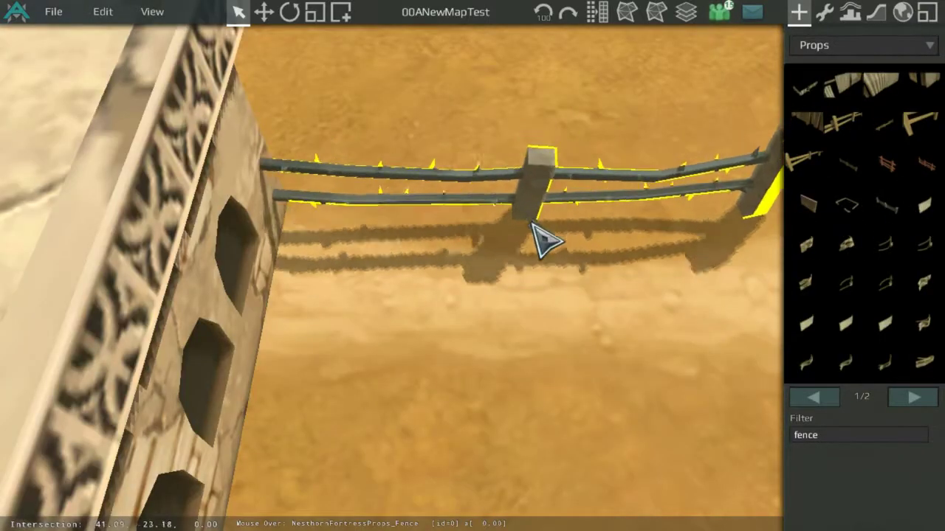
pyautogui.moveTo(624, 270); pyautogui.dragTo(477, 338, button='middle')
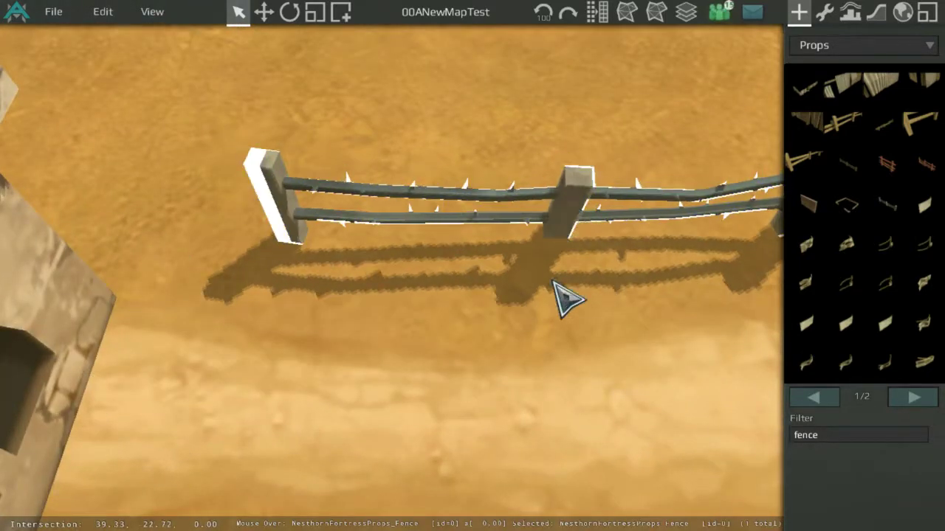
pyautogui.click(566, 299)
# Rotate the placed barbed fence to face the opposite way and shift it slightly away from the path.
pyautogui.press('r')
pyautogui.moveTo(564, 197); pyautogui.dragTo(544, 137)
pyautogui.press('r')
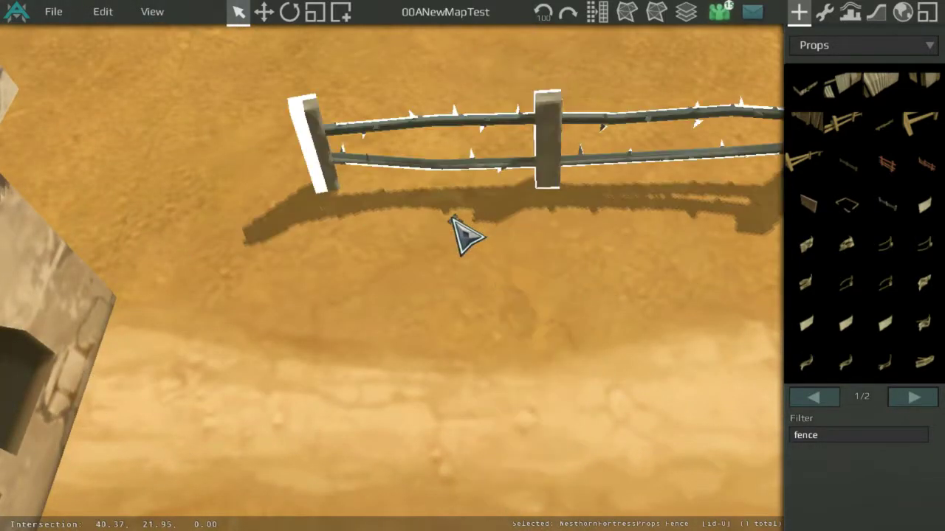
pyautogui.click(507, 269)
# Turn the barbed fence back around so its original side faces the path.
pyautogui.moveTo(563, 228); pyautogui.dragTo(502, 369, button='middle')
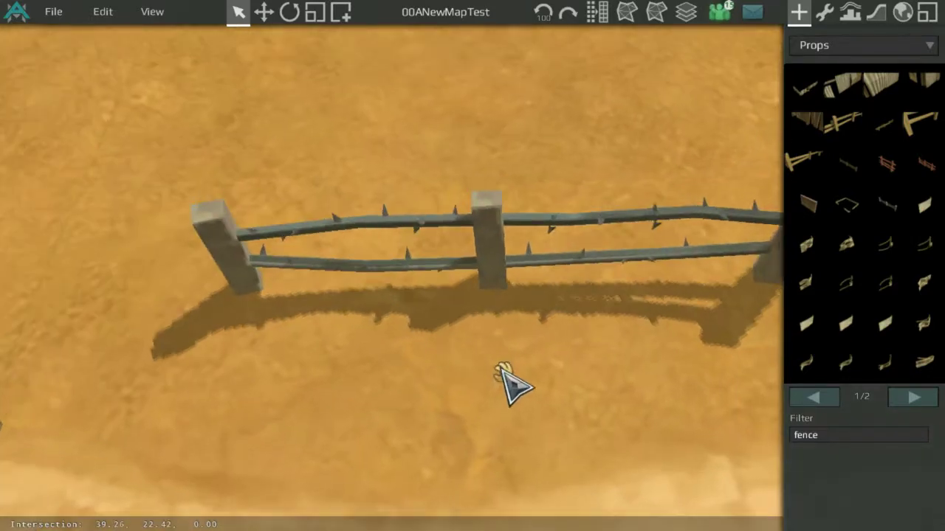
pyautogui.scroll(5, 500, 325)
pyautogui.scroll(-3, 495, 319)
pyautogui.moveTo(487, 328); pyautogui.dragTo(369, 401, button='middle')
pyautogui.scroll(-4, 530, 89)
pyautogui.scroll(4, 435, 292)
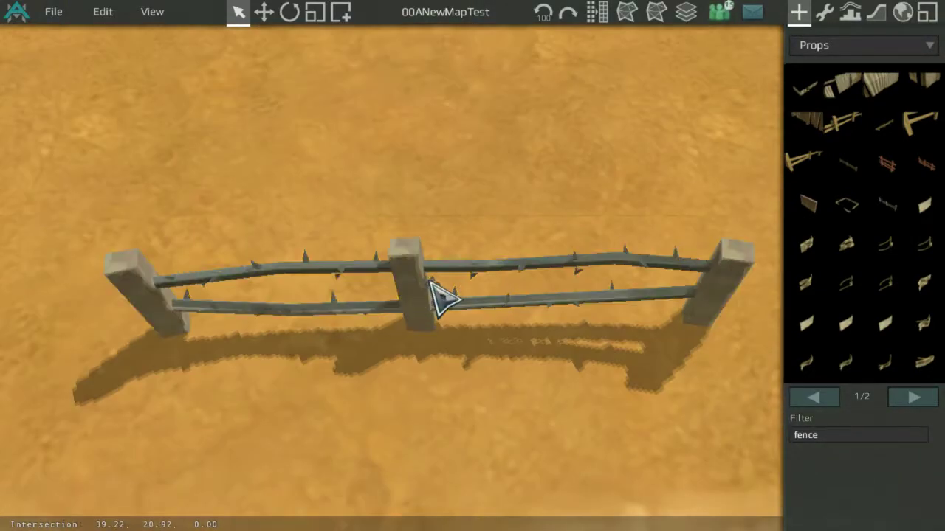
pyautogui.click(434, 286)
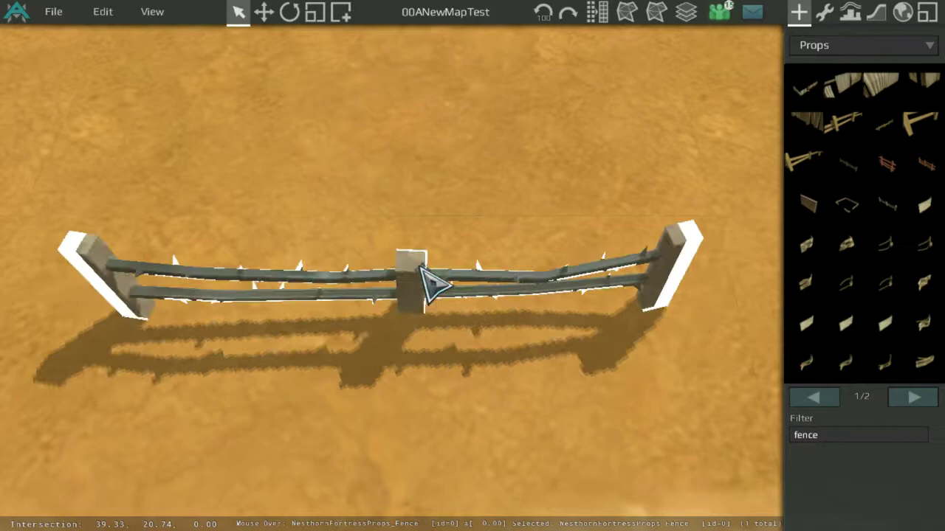
# Preview the solid wooden fence panel beside the placed fence and browse the second page of fence props.
pyautogui.click(886, 174)
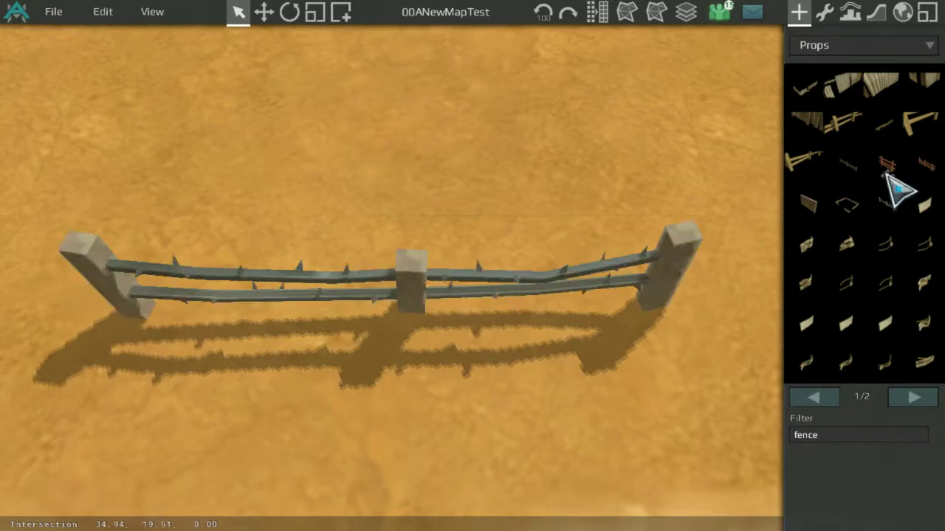
pyautogui.click(793, 216)
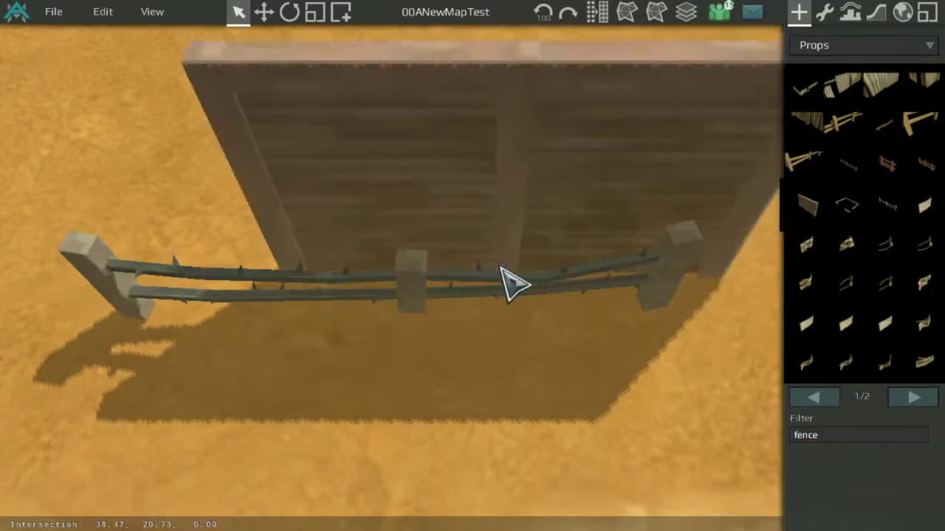
pyautogui.moveTo(506, 275); pyautogui.dragTo(410, 330, button='middle')
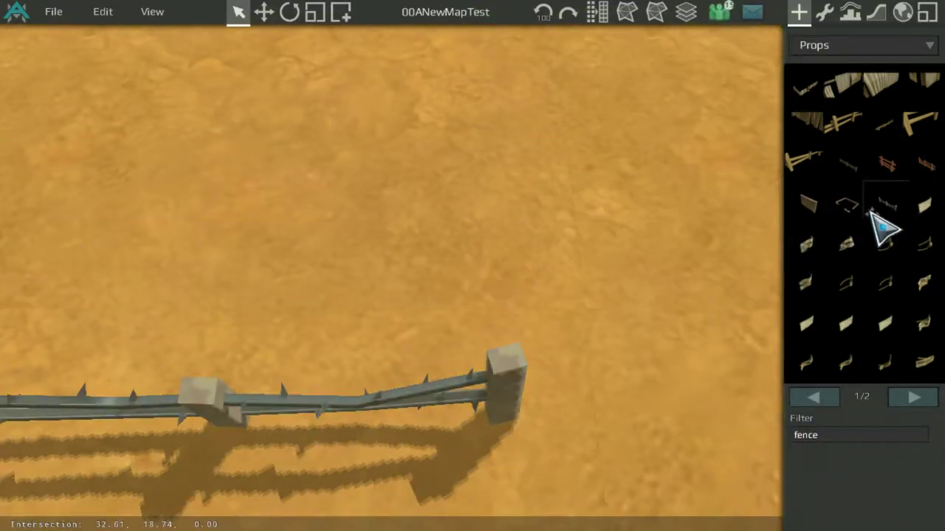
pyautogui.click(809, 248)
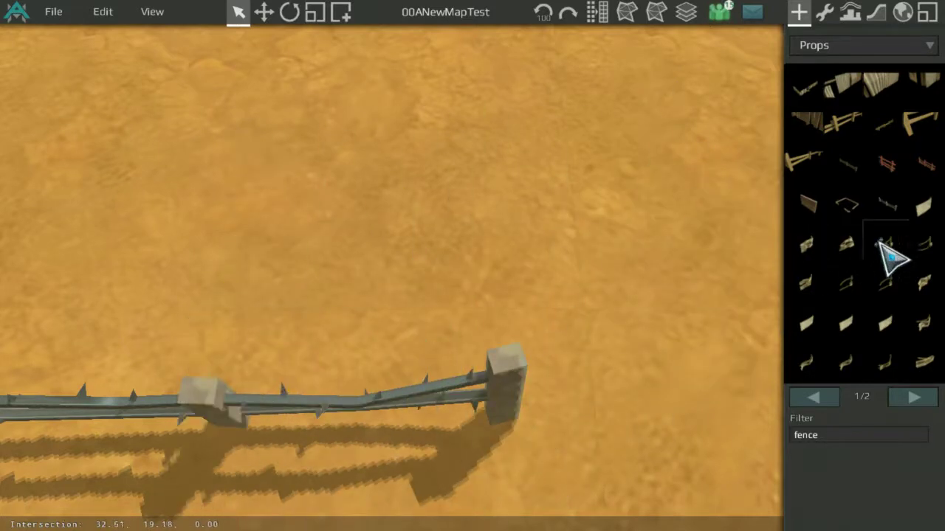
pyautogui.scroll(-1, 879, 222)
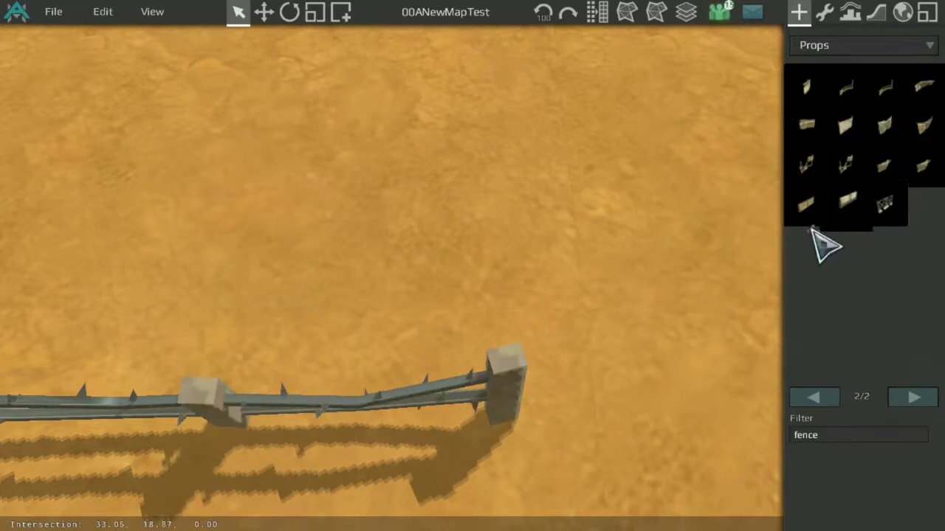
# Place a TutorialProps_Fence on the open sand near the end of the barbed fence, comparing it with the tall metal wall by the pit.
pyautogui.click(810, 201)
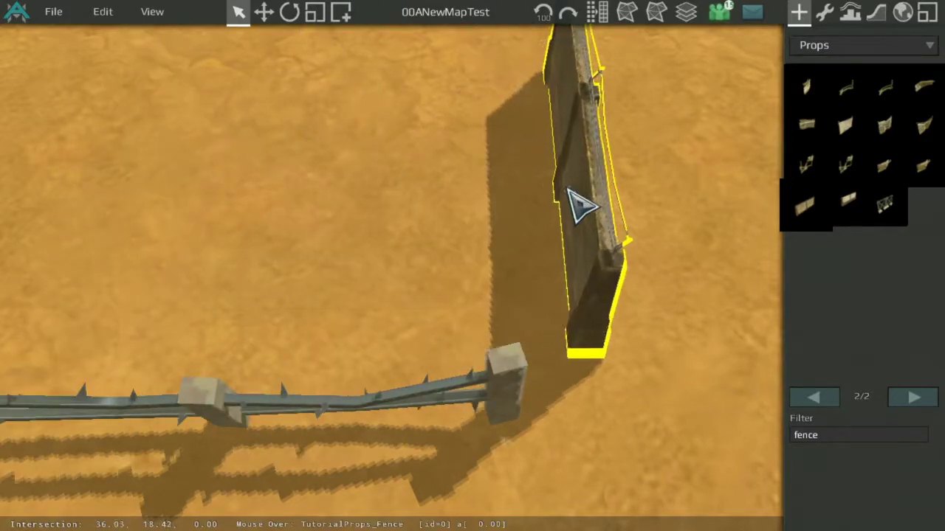
pyautogui.scroll(-5, 568, 191)
pyautogui.moveTo(569, 190); pyautogui.dragTo(362, 453, button='middle')
pyautogui.moveTo(454, 236); pyautogui.dragTo(411, 411, button='middle')
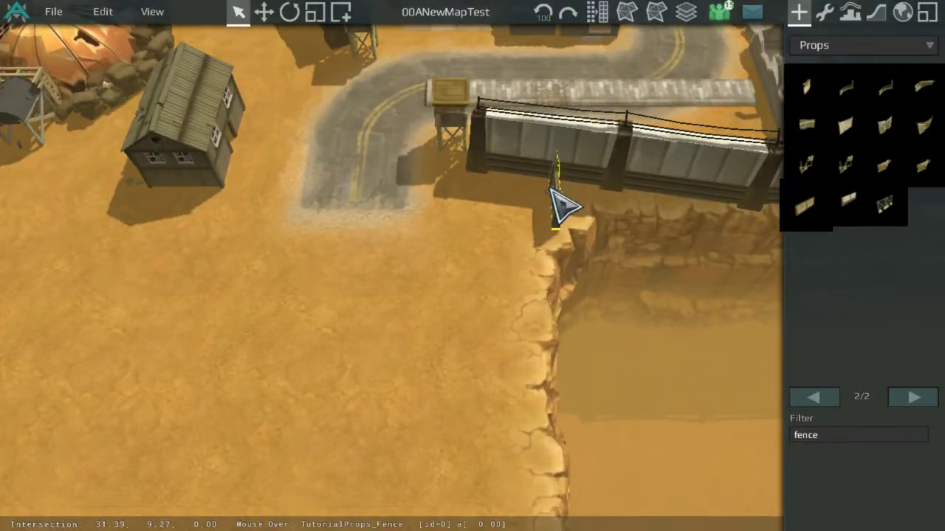
pyautogui.moveTo(551, 284); pyautogui.dragTo(521, 42, button='middle')
pyautogui.scroll(5, 544, 227)
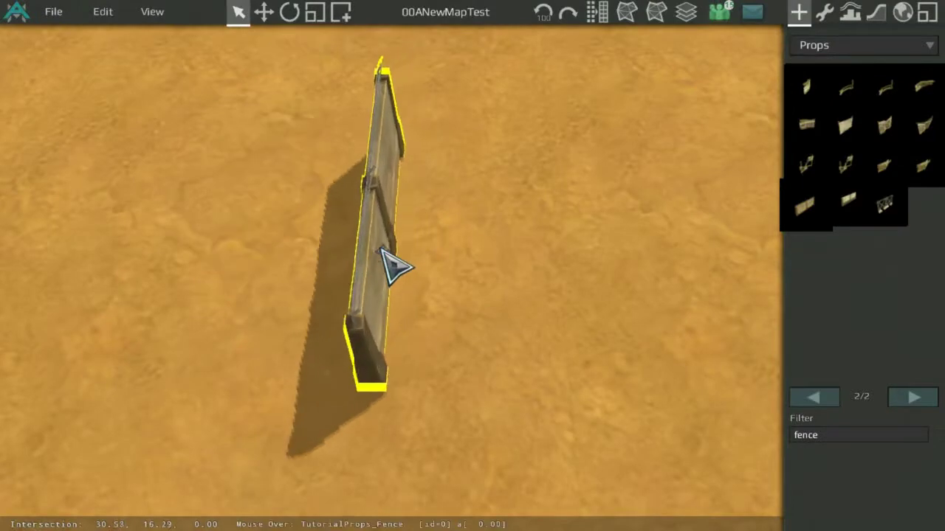
pyautogui.click(628, 247)
pyautogui.moveTo(668, 273); pyautogui.dragTo(724, 89)
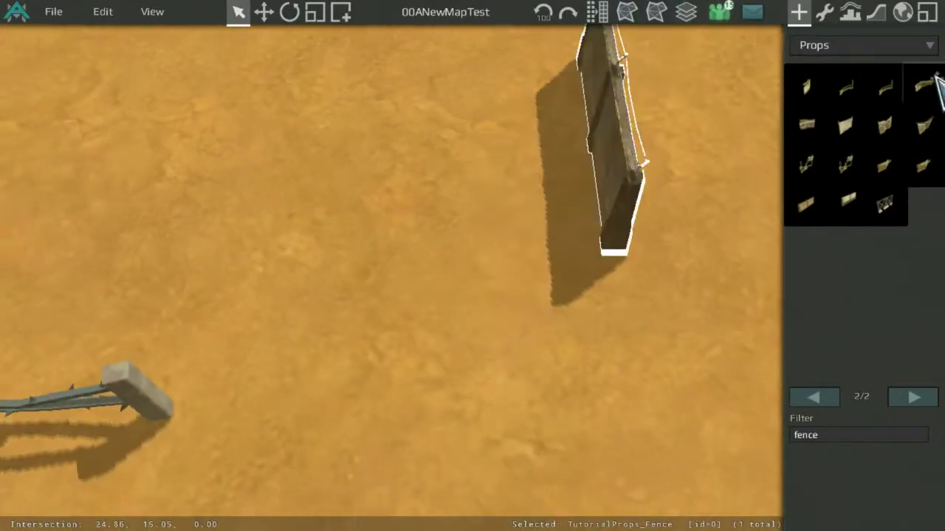
# Set the TutorialProps_Fence's render scale to 2 2 .5 to make it longer and lower.
pyautogui.click(825, 12)
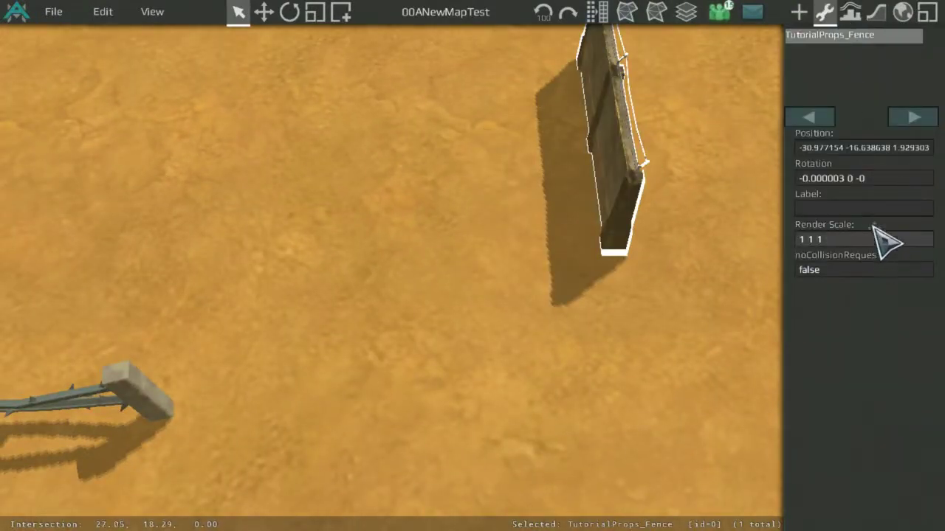
pyautogui.write('5')
pyautogui.moveTo(662, 145); pyautogui.dragTo(669, 220, button='middle')
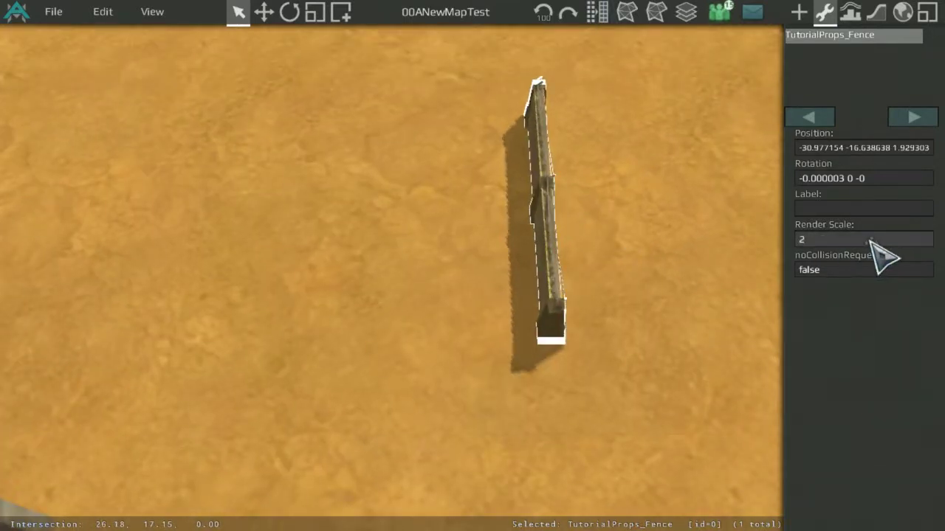
pyautogui.write('.5')
pyautogui.scroll(-5, 597, 212)
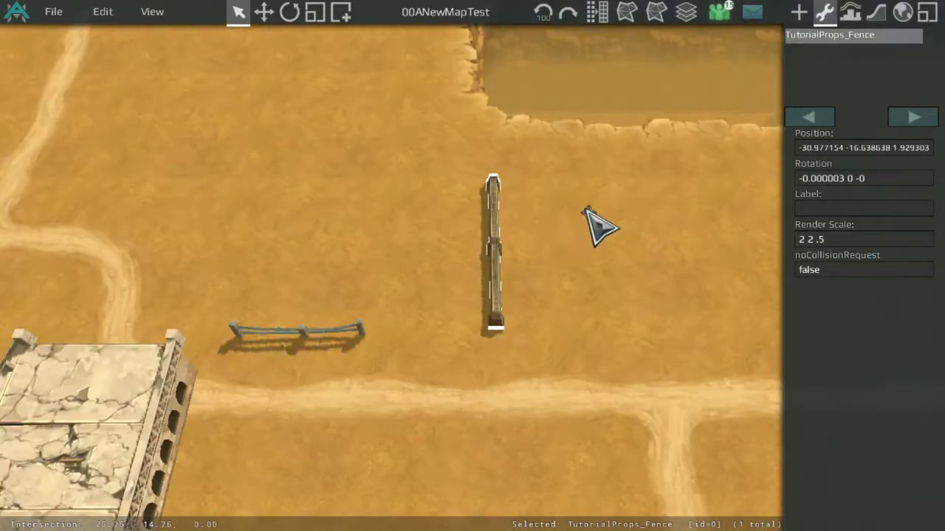
# Rotate the scaled TutorialProps_Fence by 90 degrees so it runs parallel to the barbed fence.
pyautogui.click(586, 210)
pyautogui.click(495, 245)
pyautogui.moveTo(493, 220); pyautogui.dragTo(476, 197)
pyautogui.press('r')
pyautogui.click(508, 139)
pyautogui.scroll(5, 508, 121)
pyautogui.scroll(4, 436, 147)
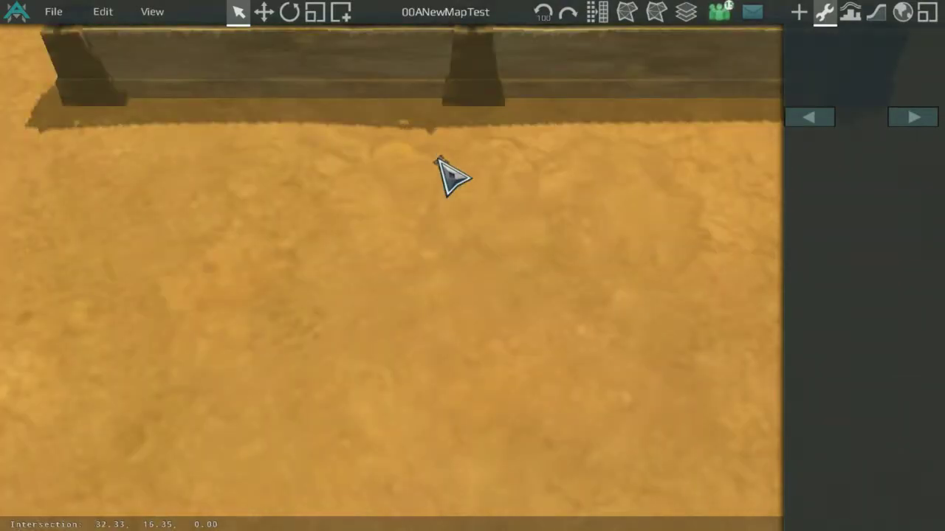
# Shift the rotated TutorialProps_Fence slightly across the sand and inspect it up close.
pyautogui.click(476, 84)
pyautogui.scroll(-6, 443, 122)
pyautogui.moveTo(423, 143); pyautogui.dragTo(498, 174)
pyautogui.click(439, 196)
pyautogui.scroll(5, 424, 179)
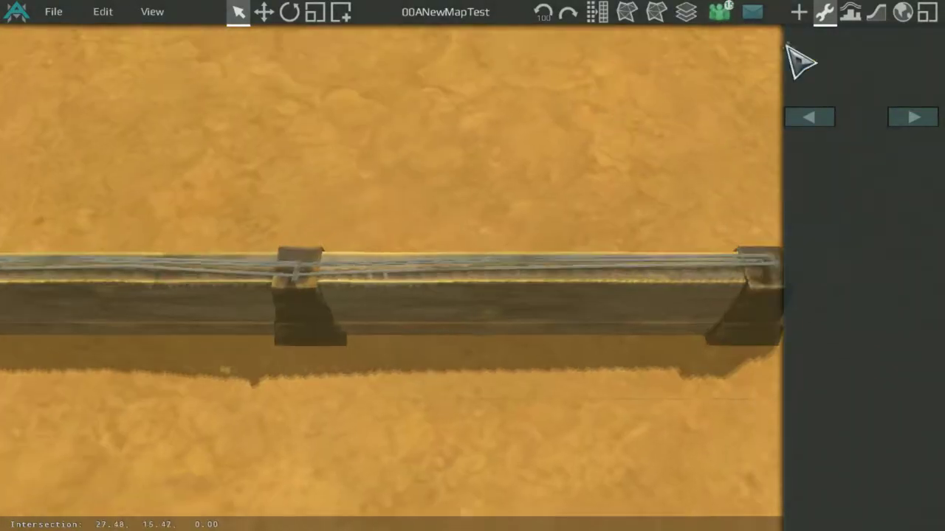
# Clear the fence filter, browse the full props list to page 8 and preview CraterProps_Blockade3 at the fence's end.
pyautogui.click(799, 13)
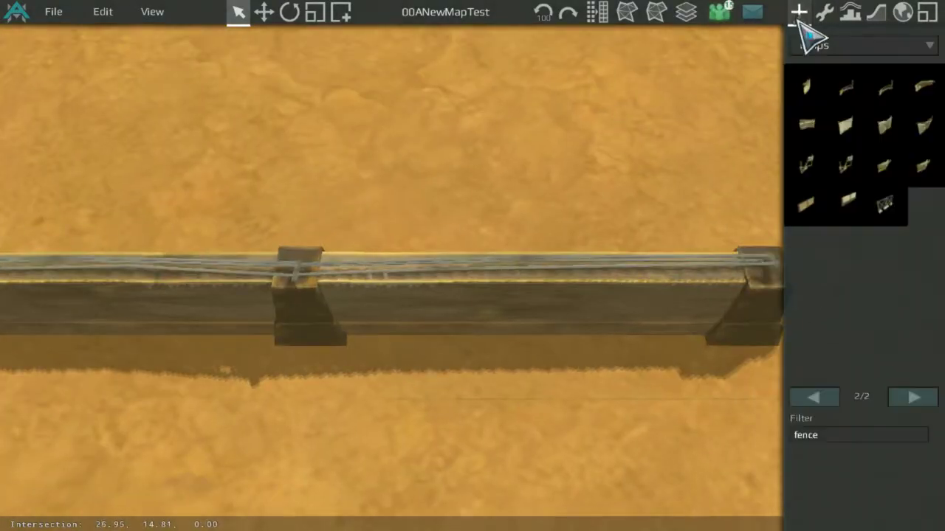
pyautogui.scroll(1, 860, 159)
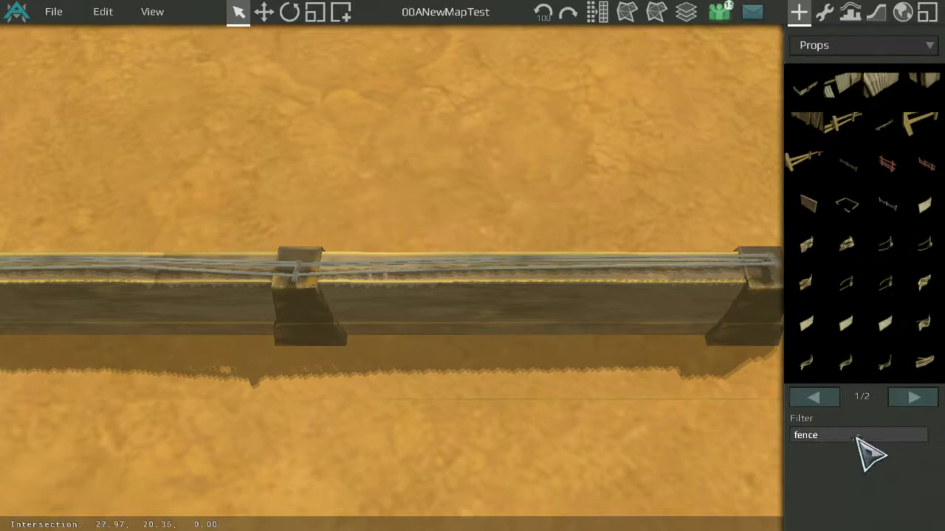
pyautogui.press('BackSpace')
pyautogui.press('BackSpace')
pyautogui.scroll(-4, 860, 299)
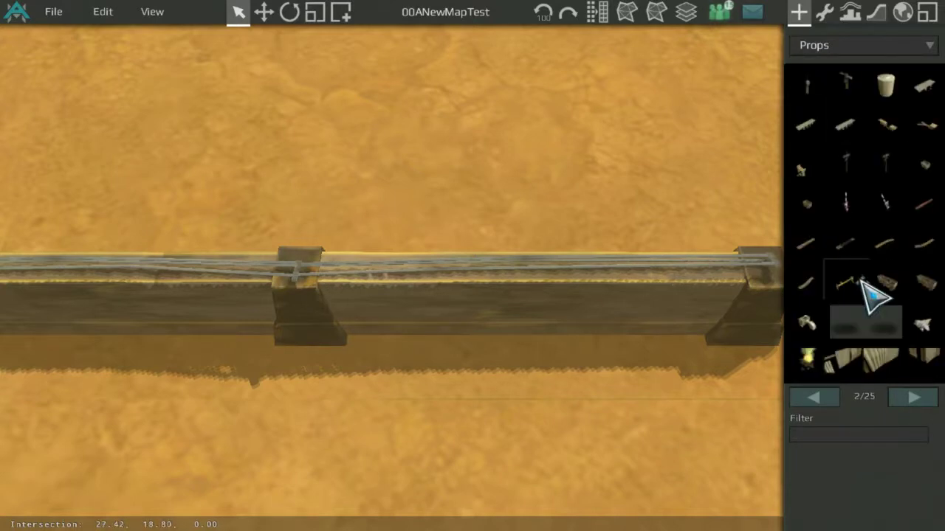
pyautogui.scroll(-3, 860, 284)
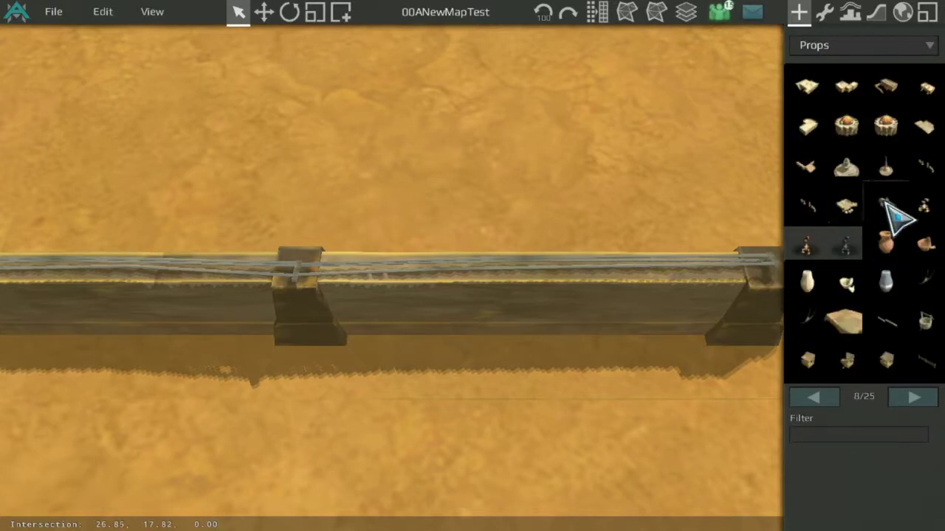
pyautogui.click(889, 210)
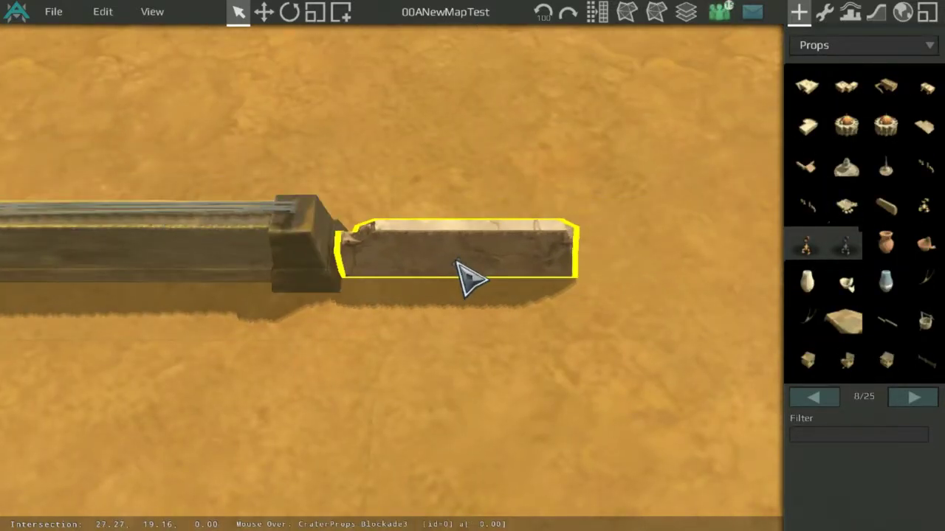
# Try out the CraterProps_Blockade1_Jtangle rubble at the fence's end, compare its height with the fence, and delete it.
pyautogui.click(819, 208)
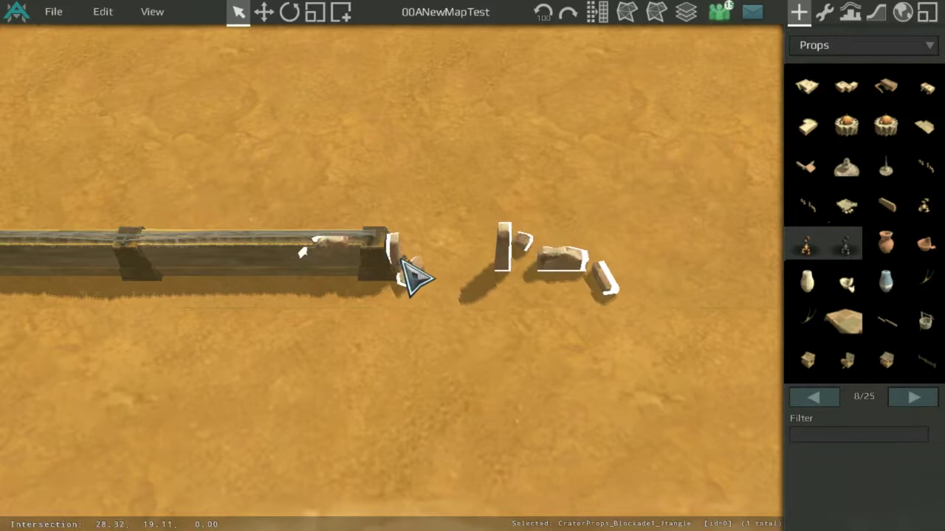
pyautogui.scroll(5, 411, 127)
pyautogui.scroll(-3, 413, 136)
pyautogui.moveTo(418, 143); pyautogui.dragTo(626, 136, button='middle')
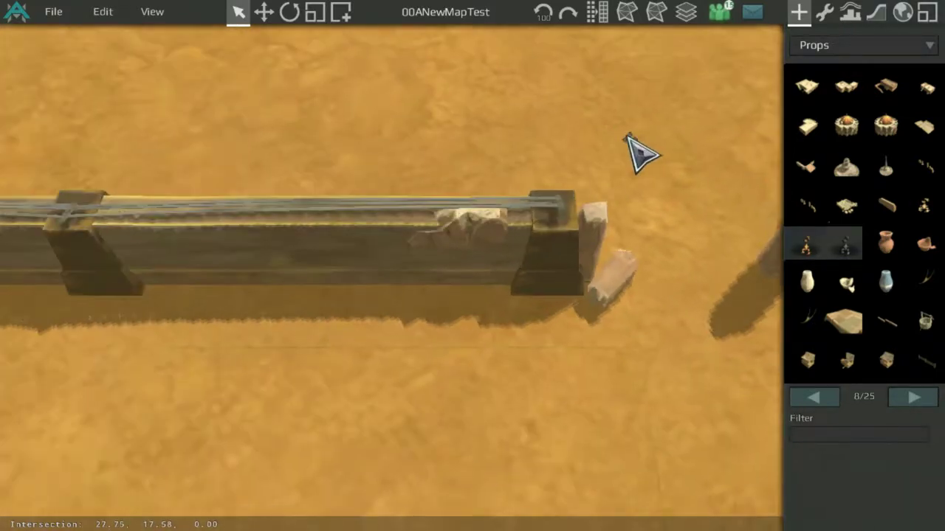
pyautogui.moveTo(627, 171); pyautogui.dragTo(398, 200, button='middle')
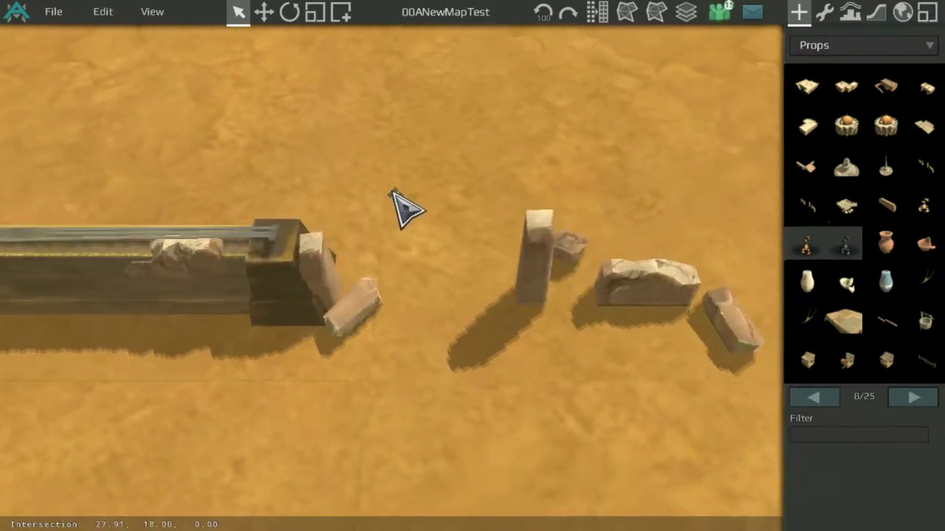
pyautogui.click(351, 294)
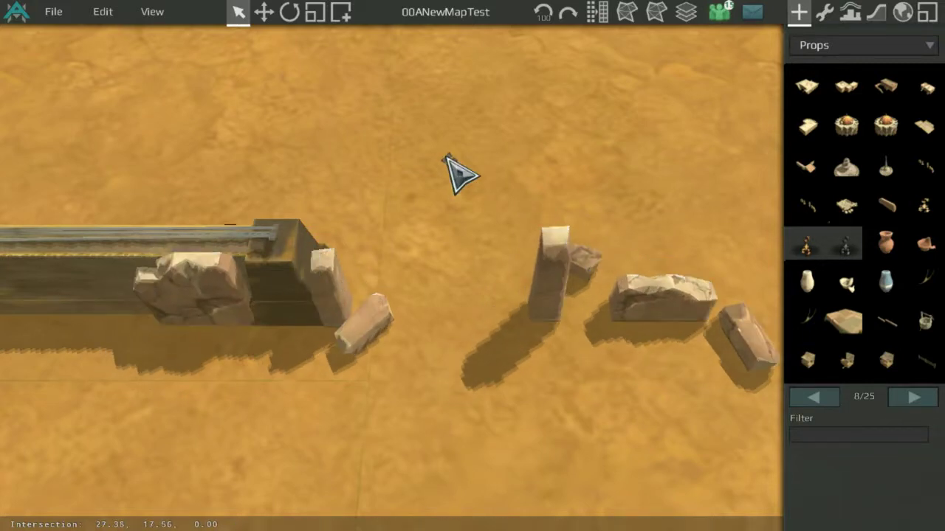
pyautogui.scroll(-2, 459, 175)
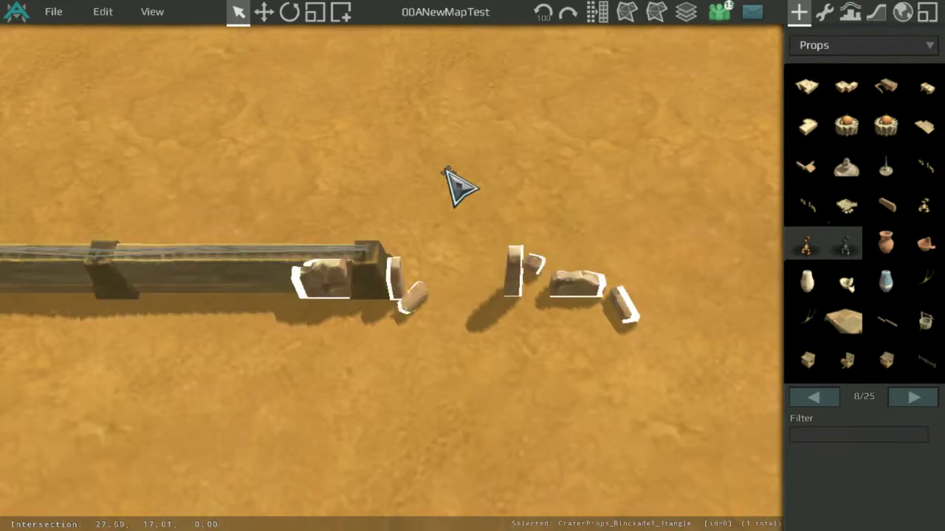
pyautogui.moveTo(460, 185); pyautogui.dragTo(620, 199, button='middle')
pyautogui.press('Delete')
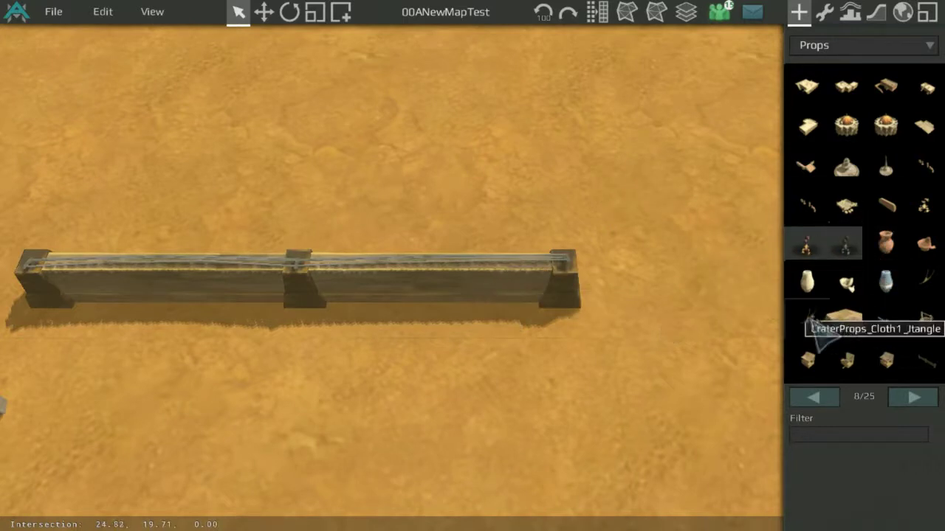
# Place a CraterProps_ViaductStraight1 from page 9 behind the fence and rotate it by 90 degrees.
pyautogui.moveTo(811, 319); pyautogui.dragTo(819, 288)
pyautogui.scroll(-3, 599, 292)
pyautogui.scroll(-1, 849, 280)
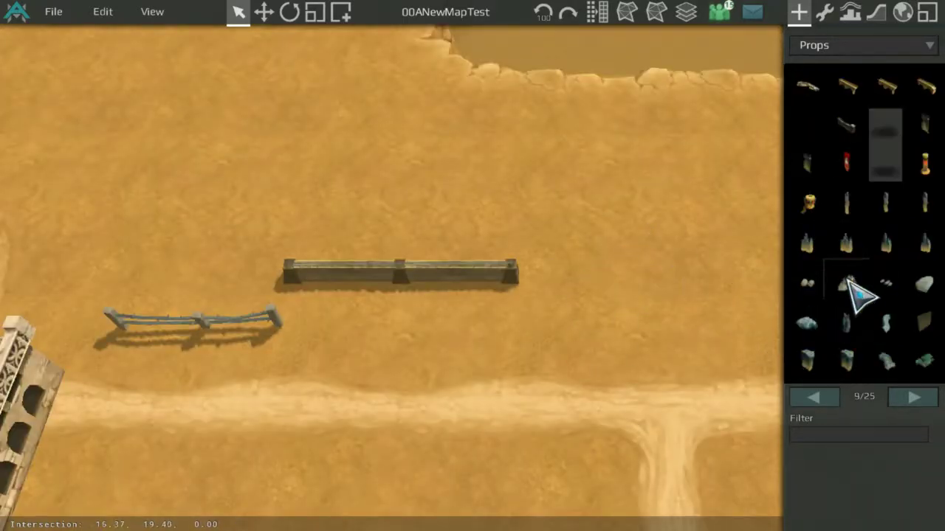
pyautogui.moveTo(864, 114); pyautogui.dragTo(565, 172)
pyautogui.scroll(2, 510, 313)
pyautogui.press('r')
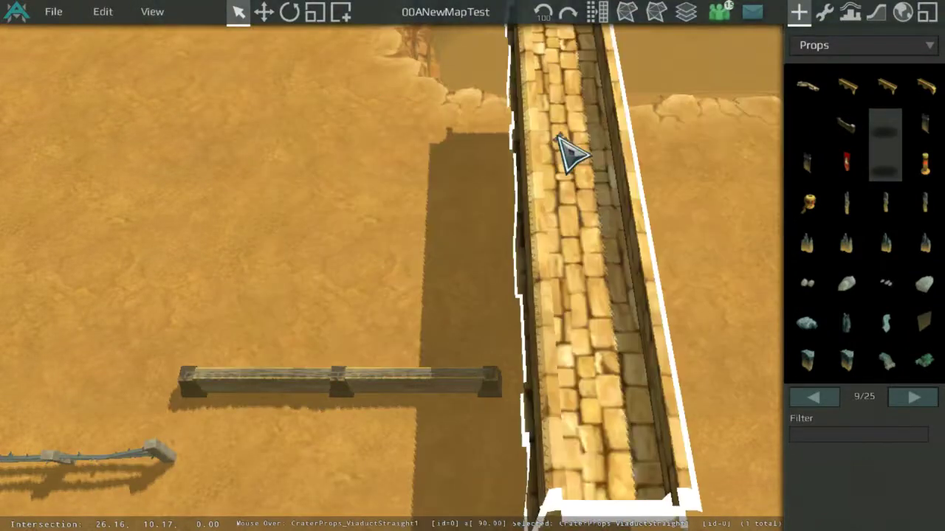
# Move the straight viaduct back toward the pit, test its rotation, and delete it.
pyautogui.moveTo(559, 139); pyautogui.dragTo(560, 47)
pyautogui.press('r')
pyautogui.press('r')
pyautogui.press('r')
pyautogui.press('r')
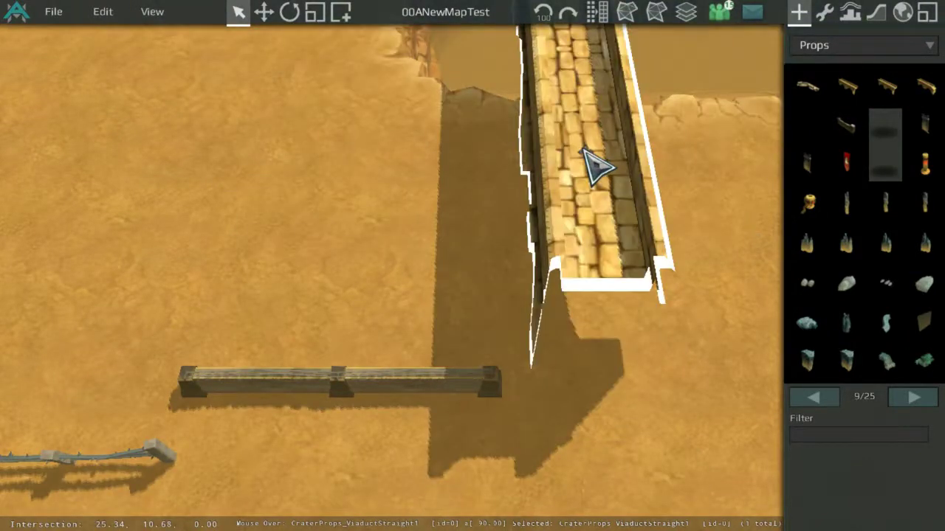
pyautogui.press('r')
pyautogui.press('Delete')
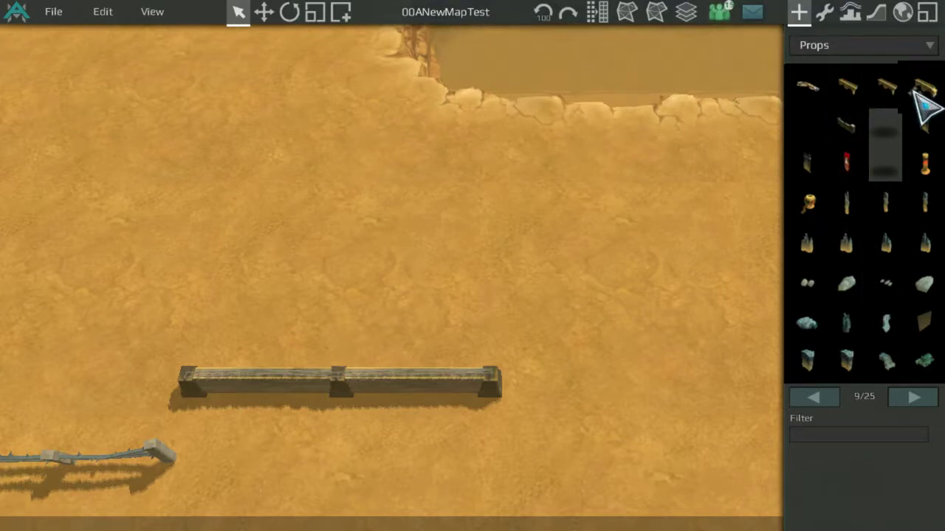
# Preview CraterProps_ViaductEnd behind the fence and browse on to page 10 of the props.
pyautogui.click(915, 93)
pyautogui.scroll(-2, 221, 350)
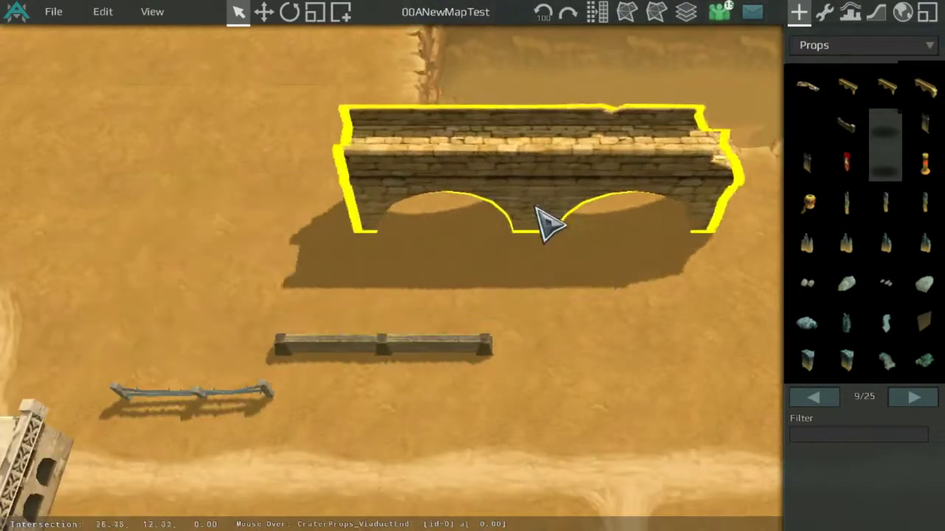
pyautogui.scroll(1, 919, 214)
pyautogui.scroll(-2, 896, 221)
pyautogui.click(895, 247)
pyautogui.scroll(-4, 542, 147)
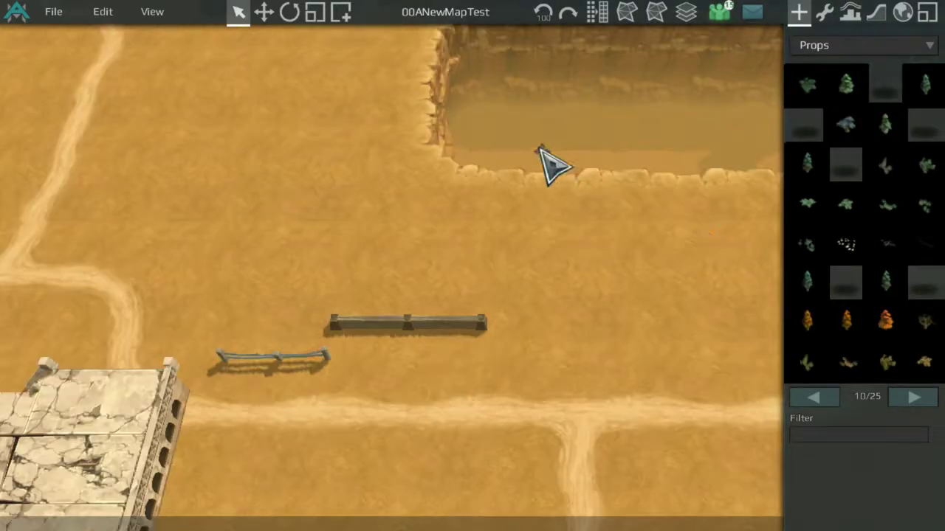
# Set the TutorialProps_Fence's render scale to 3 3 .5.
pyautogui.scroll(5, 576, 163)
pyautogui.click(476, 421)
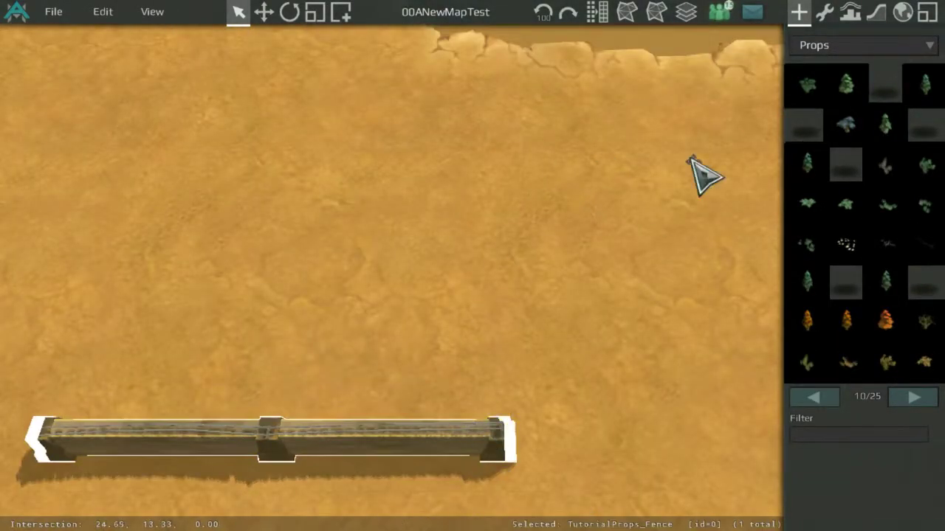
pyautogui.click(823, 13)
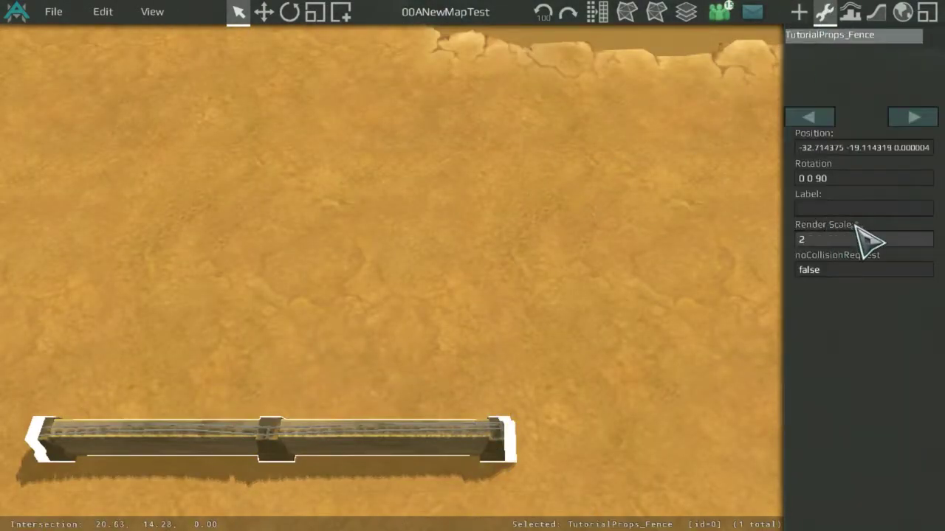
pyautogui.write('5')
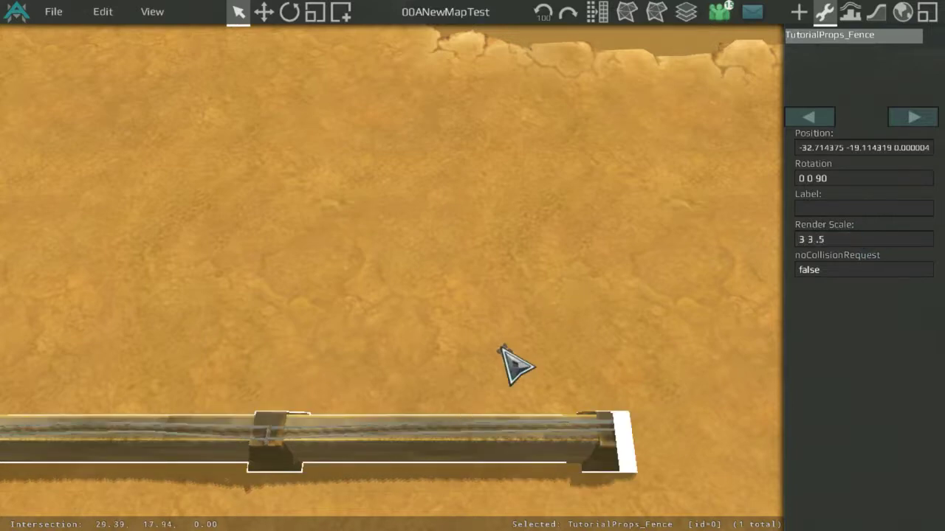
pyautogui.scroll(-3, 502, 347)
pyautogui.scroll(1, 754, 251)
# Set the TutorialProps_Fence's render scale to 3 2 0.5.
pyautogui.click(883, 232)
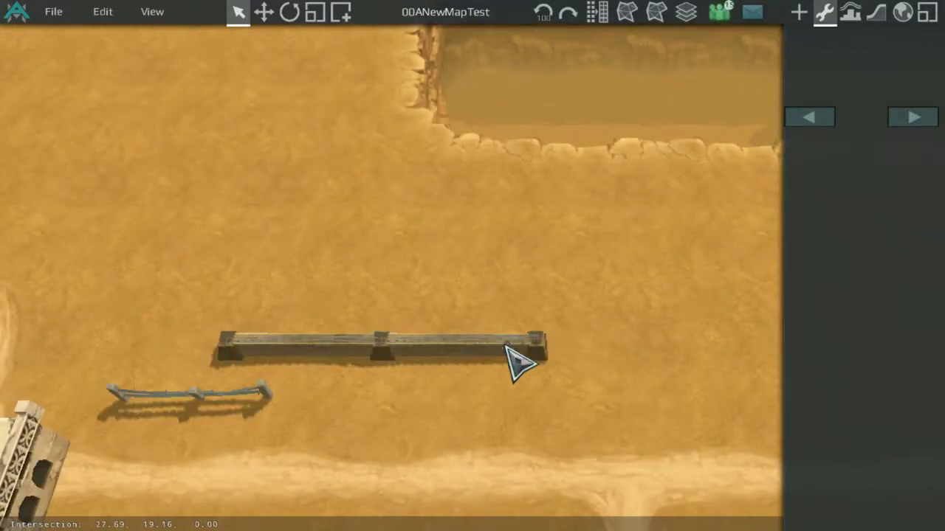
pyautogui.click(507, 347)
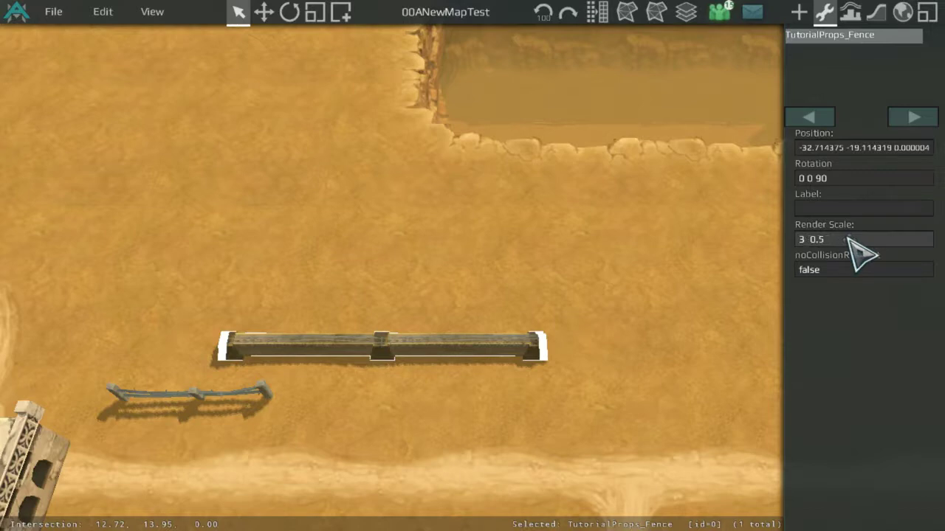
pyautogui.write('2')
# Move the rescaled fence up toward the tall metal wall for comparison, set it on the open sand beside the pit, and deselect it.
pyautogui.moveTo(482, 358); pyautogui.dragTo(428, 116)
pyautogui.click(489, 243)
pyautogui.scroll(3, 490, 242)
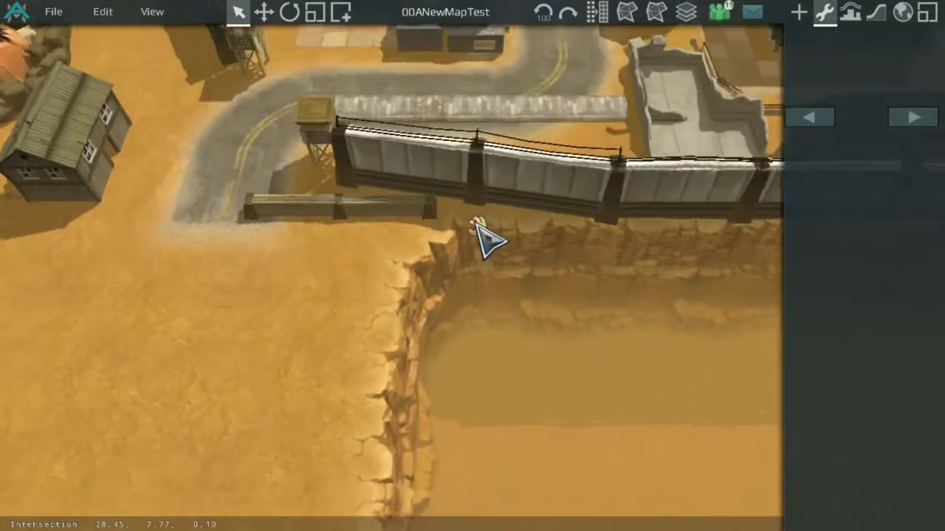
pyautogui.moveTo(424, 212); pyautogui.dragTo(421, 285)
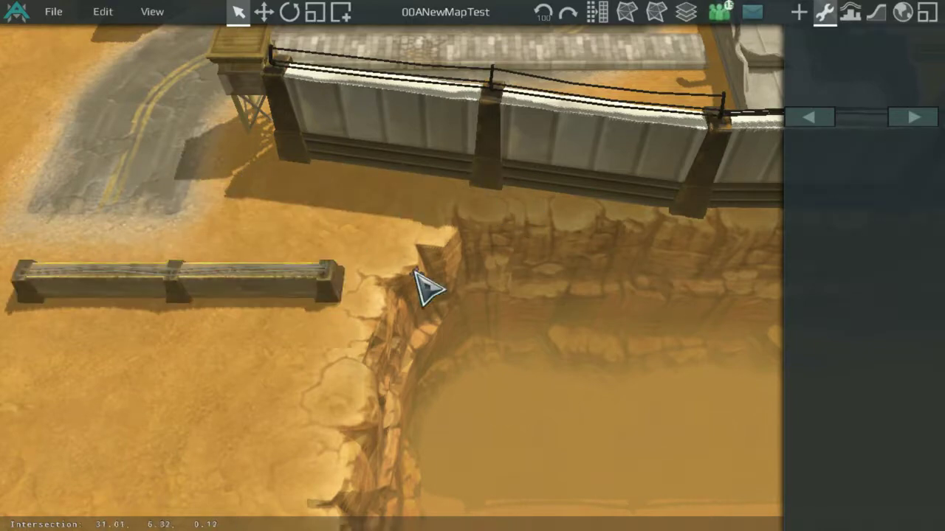
pyautogui.scroll(5, 421, 284)
pyautogui.click(456, 207)
pyautogui.scroll(-5, 406, 317)
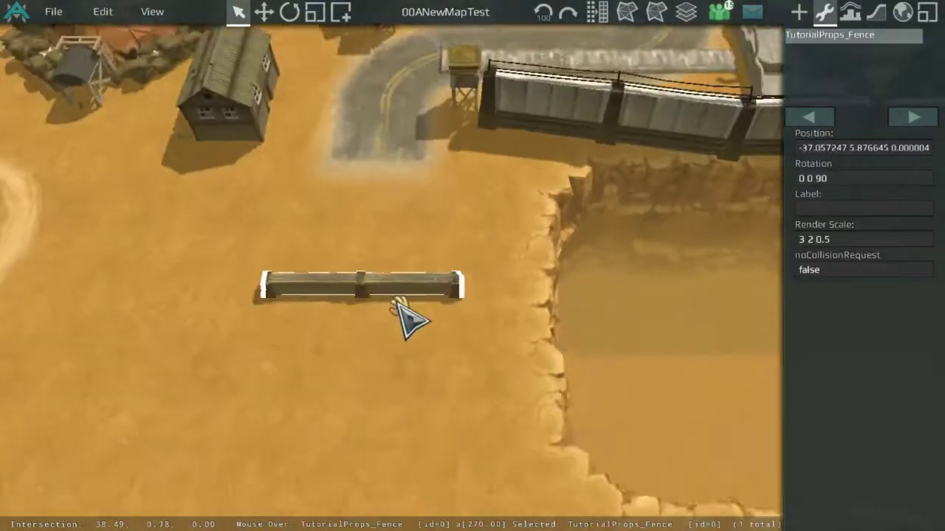
pyautogui.scroll(6, 460, 228)
pyautogui.click(484, 144)
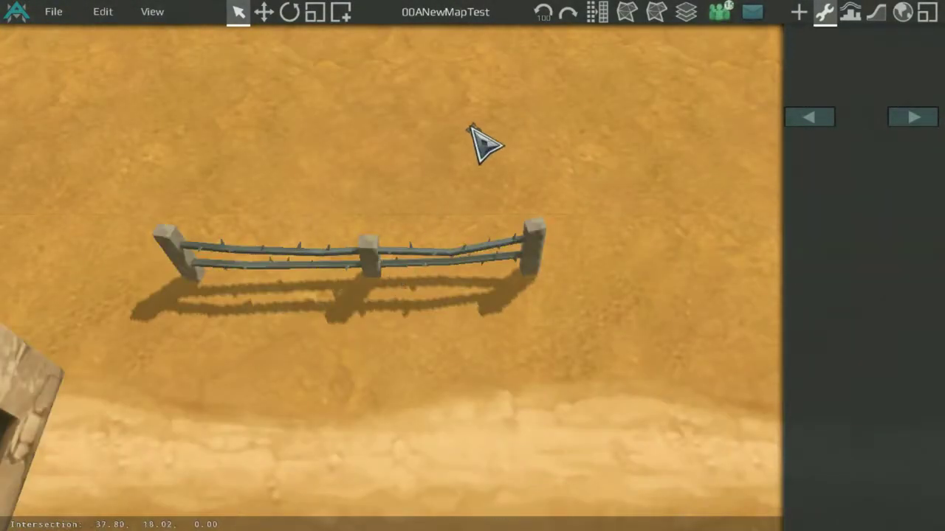
# Line the barbed NesthornFortressProps_Fence up with the end of the low stone fence for comparison and deselect it.
pyautogui.moveTo(381, 251); pyautogui.dragTo(261, 435)
pyautogui.moveTo(491, 96); pyautogui.dragTo(262, 434, button='middle')
pyautogui.moveTo(261, 434); pyautogui.dragTo(605, 249)
pyautogui.click(506, 317)
pyautogui.scroll(3, 504, 319)
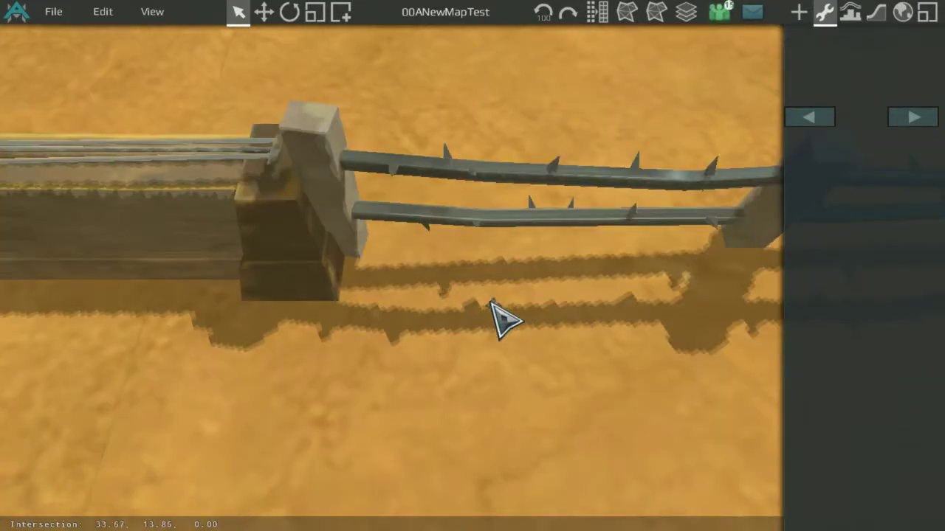
# Try the barbed fence in the gap between the plateau and the dirt path, with a copy across the path.
pyautogui.scroll(-3, 361, 291)
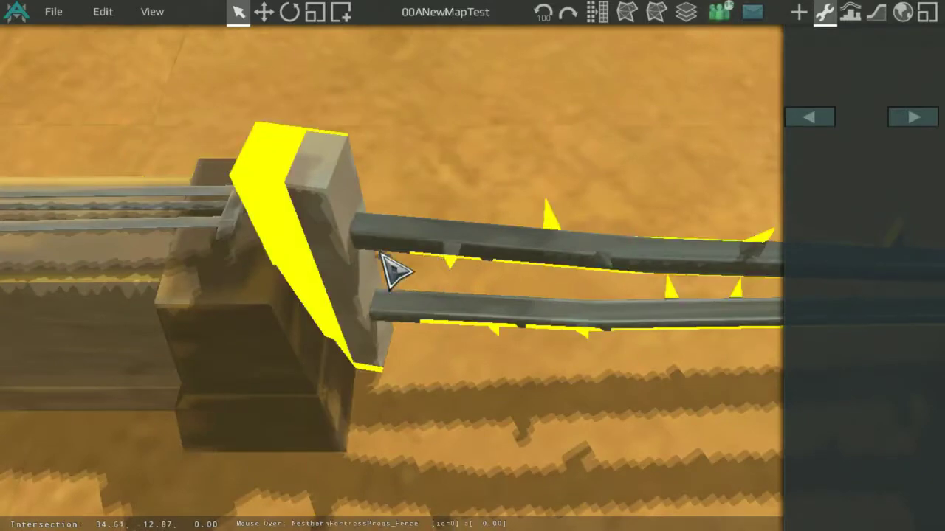
pyautogui.click(401, 273)
pyautogui.scroll(-5, 251, 259)
pyautogui.moveTo(240, 243); pyautogui.dragTo(431, 314)
pyautogui.scroll(-3, 207, 185)
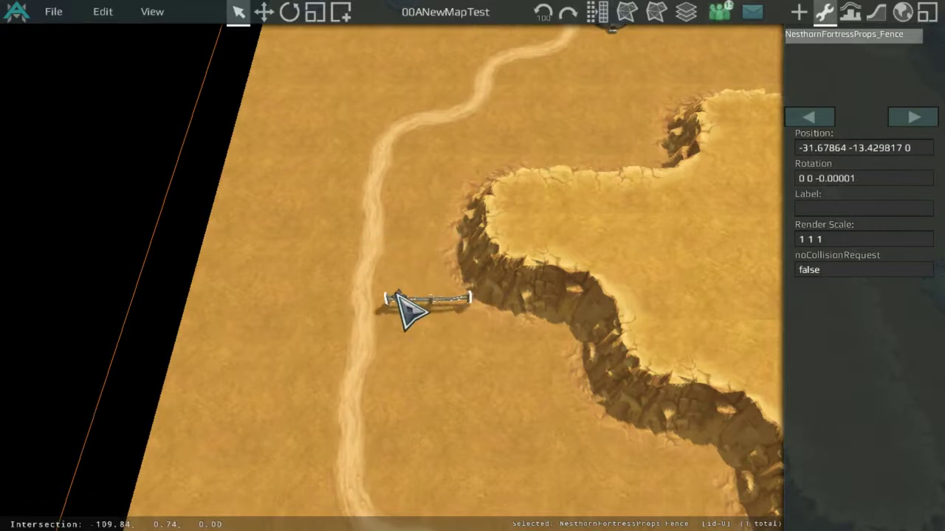
pyautogui.click(399, 299)
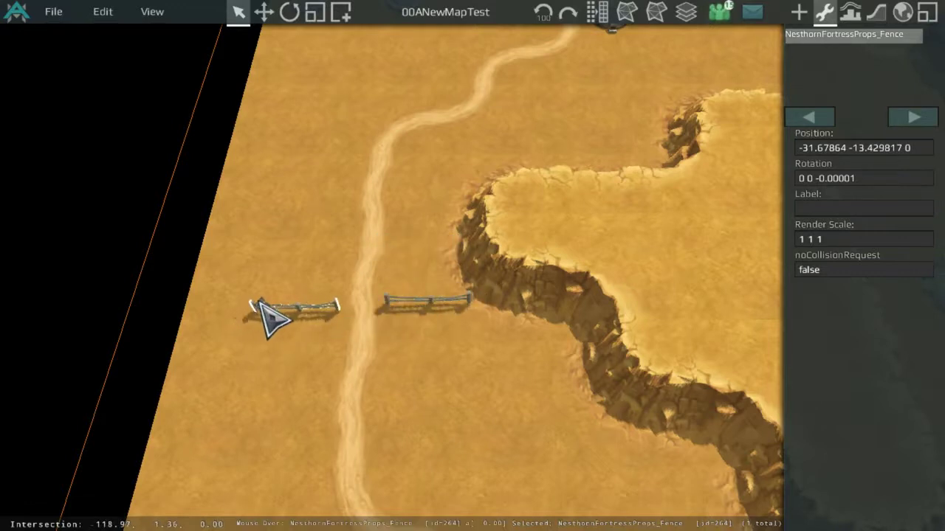
pyautogui.press('Escape')
pyautogui.click(429, 302)
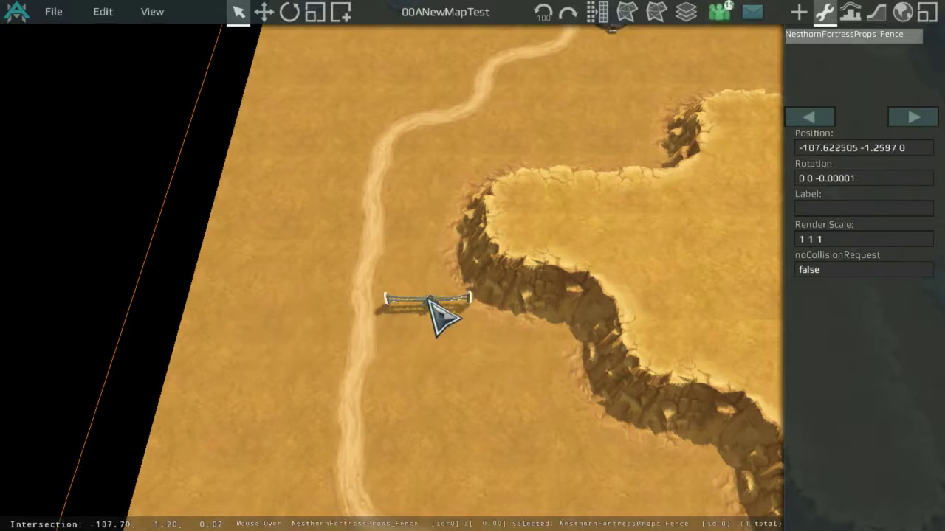
# Move the barbed fence onto the open sand below the plateau and deselect it.
pyautogui.moveTo(429, 302); pyautogui.dragTo(317, 312, button='middle')
pyautogui.scroll(-4, 356, 184)
pyautogui.moveTo(497, 328); pyautogui.dragTo(309, 254, button='middle')
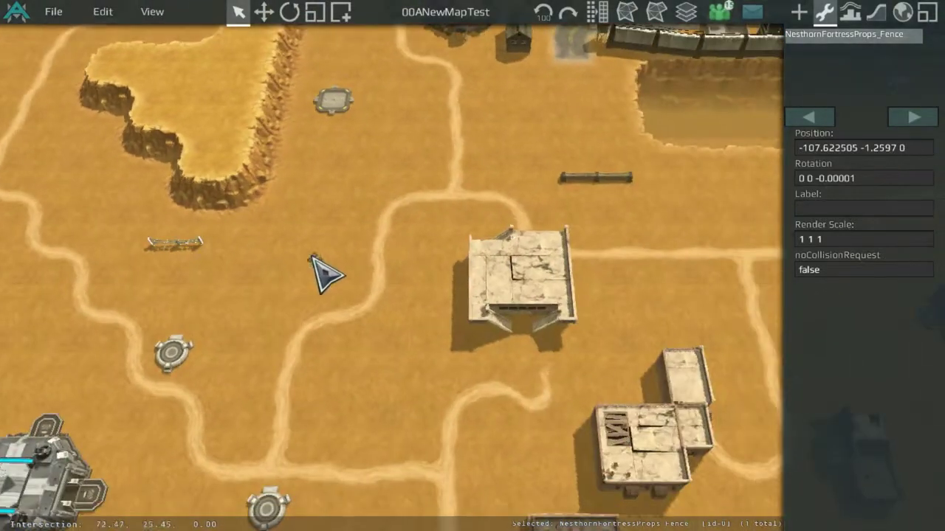
pyautogui.press('Escape')
# Copy the rescaled TutorialProps_Fence into a row of low walls from the plateau to the corner of the pit.
pyautogui.scroll(3, 544, 167)
pyautogui.moveTo(664, 325); pyautogui.dragTo(615, 258)
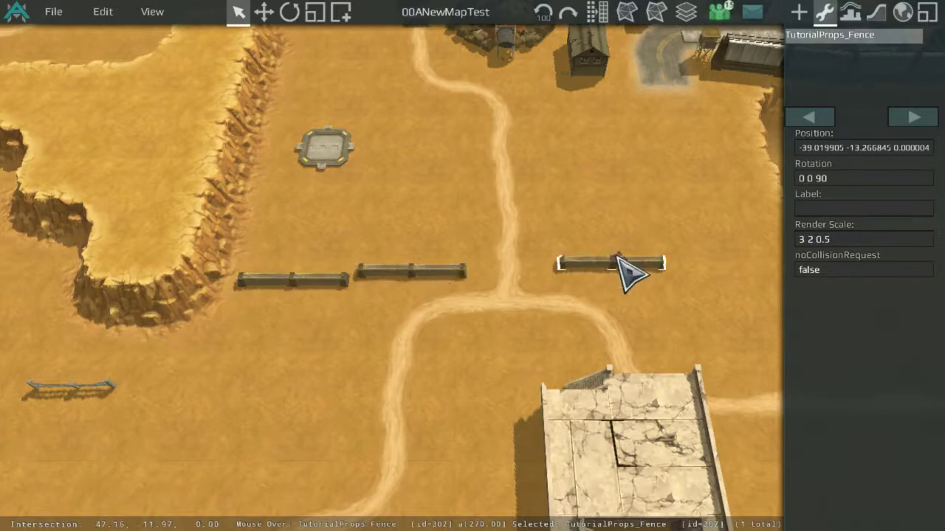
pyautogui.moveTo(616, 258); pyautogui.dragTo(455, 248, button='middle')
pyautogui.keyDown('shift'); pyautogui.moveTo(437, 265); pyautogui.dragTo(594, 237); pyautogui.keyUp('shift')
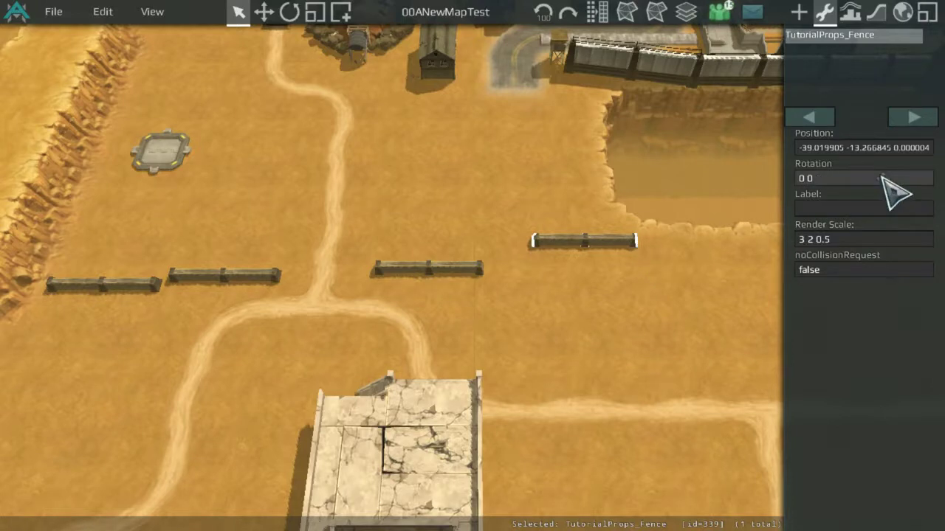
# Try several angles on the fence nearest the pit and set its rotation to 0 0 50.
pyautogui.press('Return')
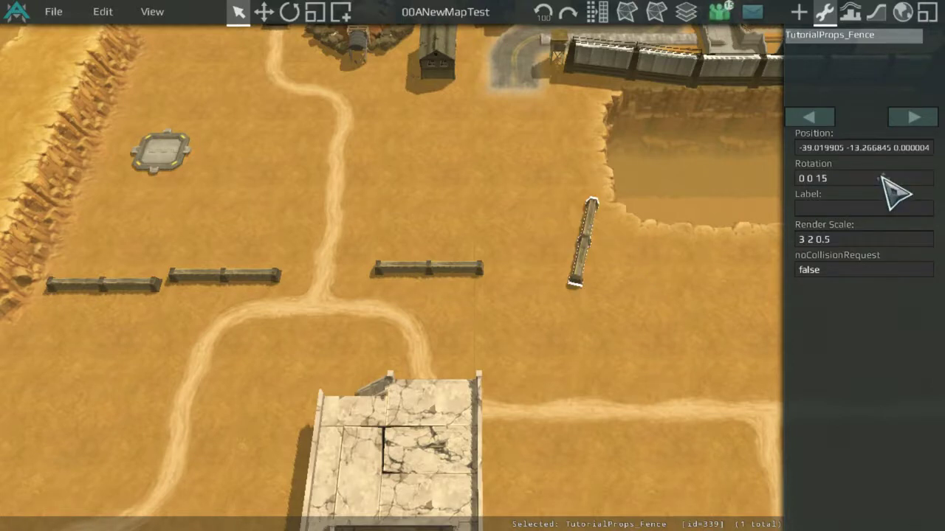
pyautogui.write('5')
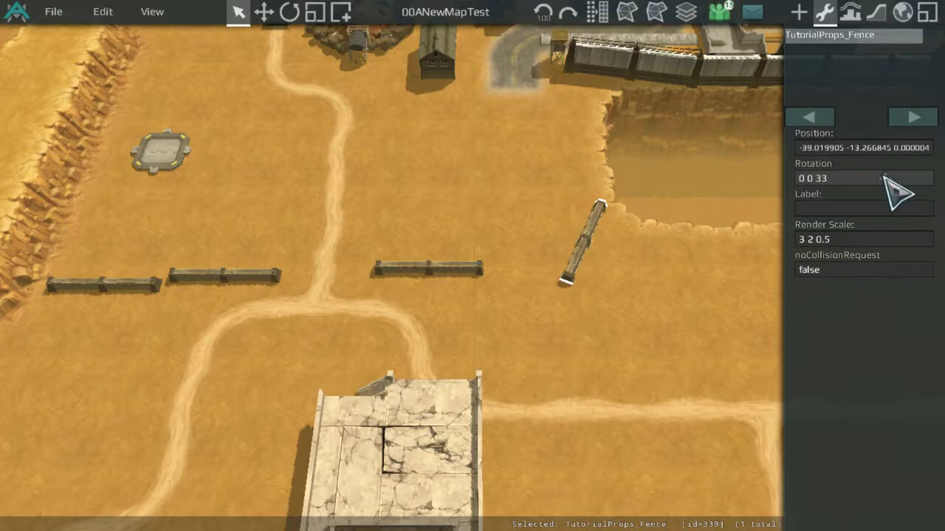
pyautogui.write('0')
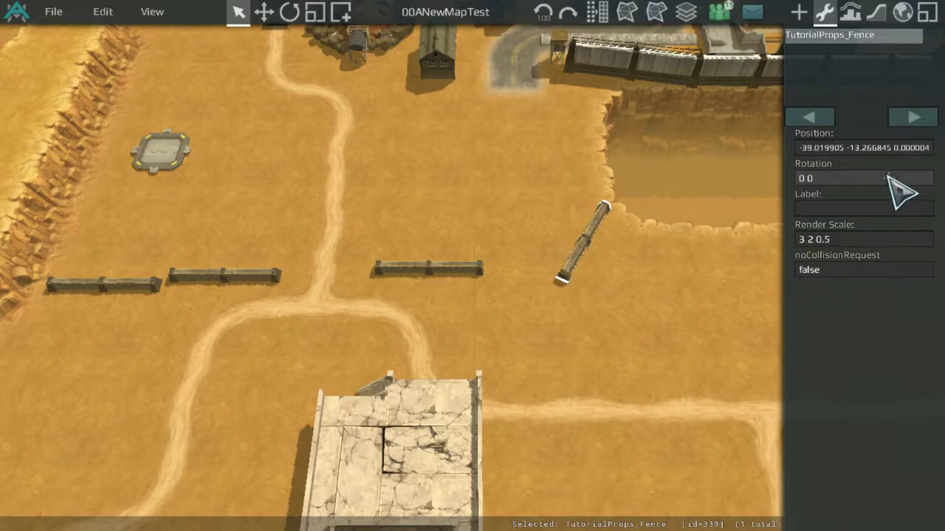
pyautogui.press('Return')
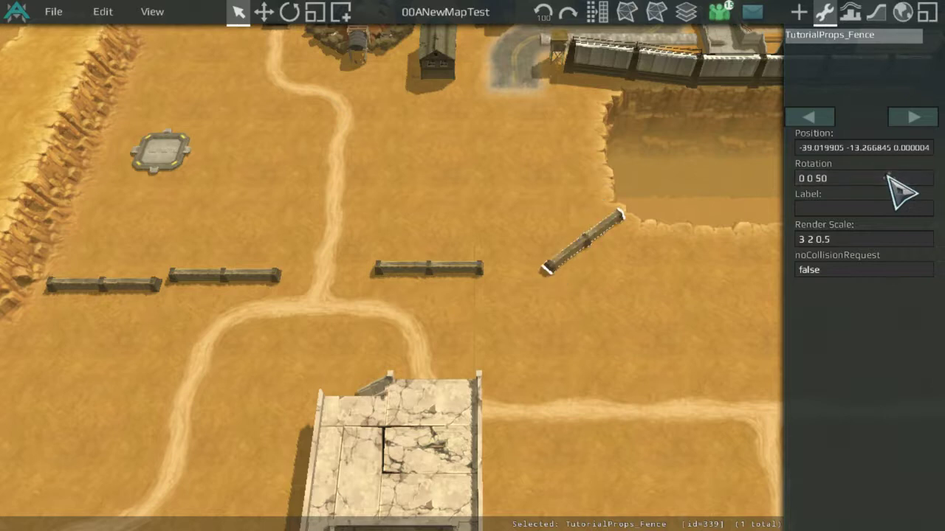
# Move the angled fence so its upper end meets the corner of the pit, and deselect it.
pyautogui.click(586, 222)
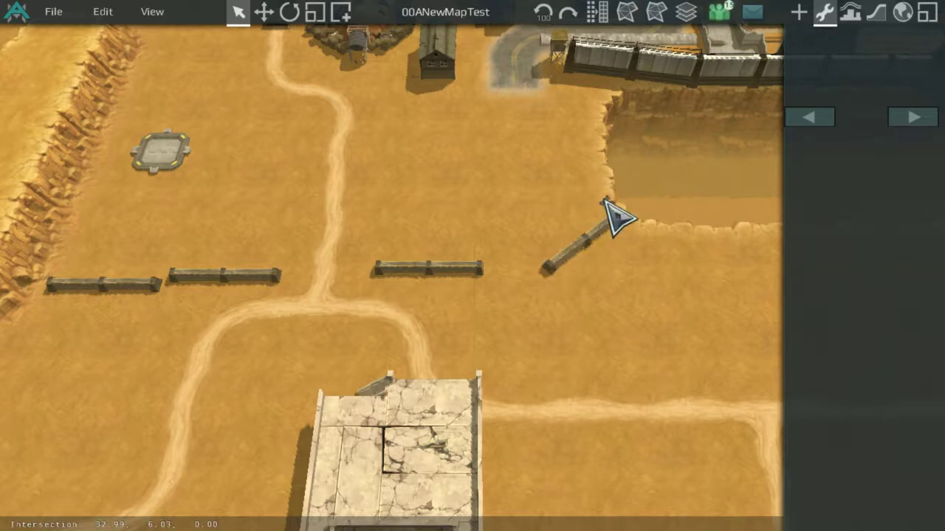
pyautogui.scroll(5, 617, 216)
pyautogui.click(528, 235)
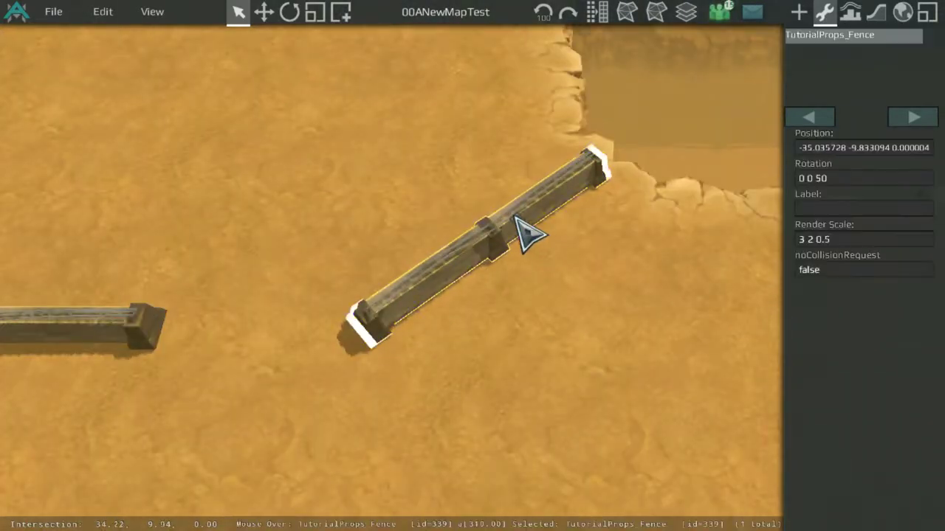
pyautogui.moveTo(528, 235)
pyautogui.mouseDown()
pyautogui.moveTo(540, 218)
pyautogui.moveTo(533, 228)
pyautogui.mouseUp()
pyautogui.click(367, 224)
pyautogui.scroll(-5, 413, 221)
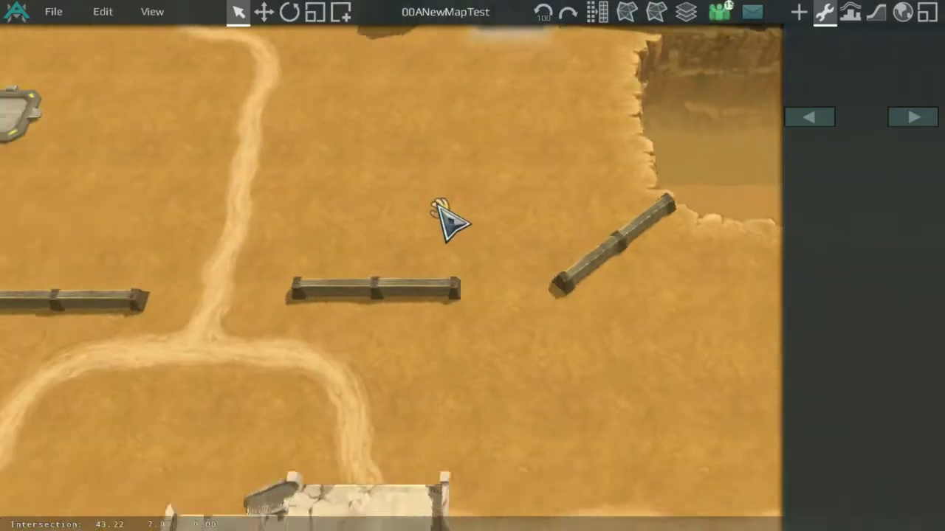
# Move the middle fence in front of the large building, place a copy below the angled one, and set the copy's rotation to 0 0 55.
pyautogui.moveTo(506, 320); pyautogui.dragTo(625, 352)
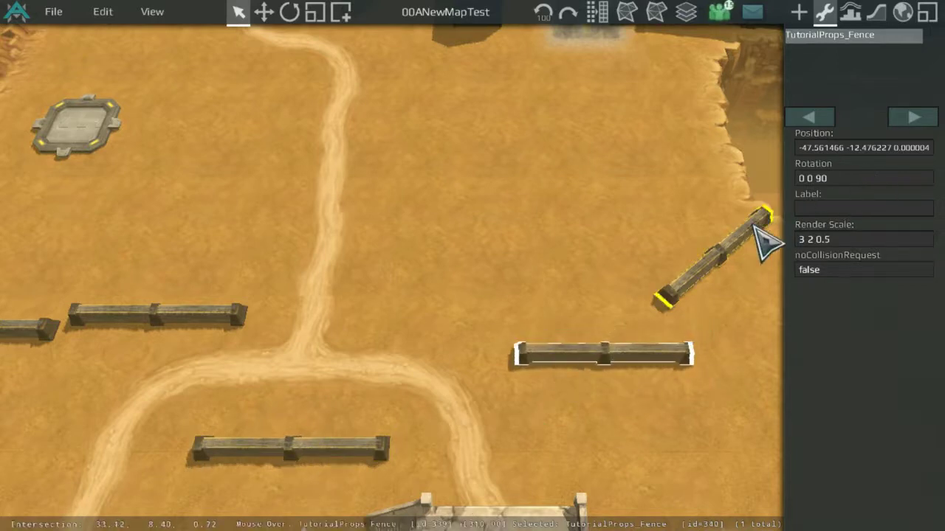
pyautogui.click(843, 180)
pyautogui.press('BackSpace')
pyautogui.write('45')
pyautogui.press('Return')
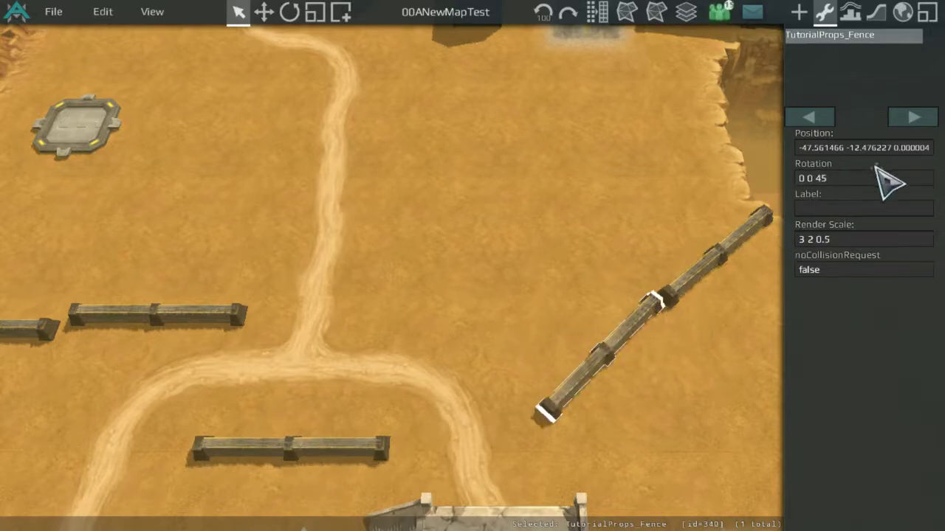
pyautogui.write('55')
pyautogui.press('Return')
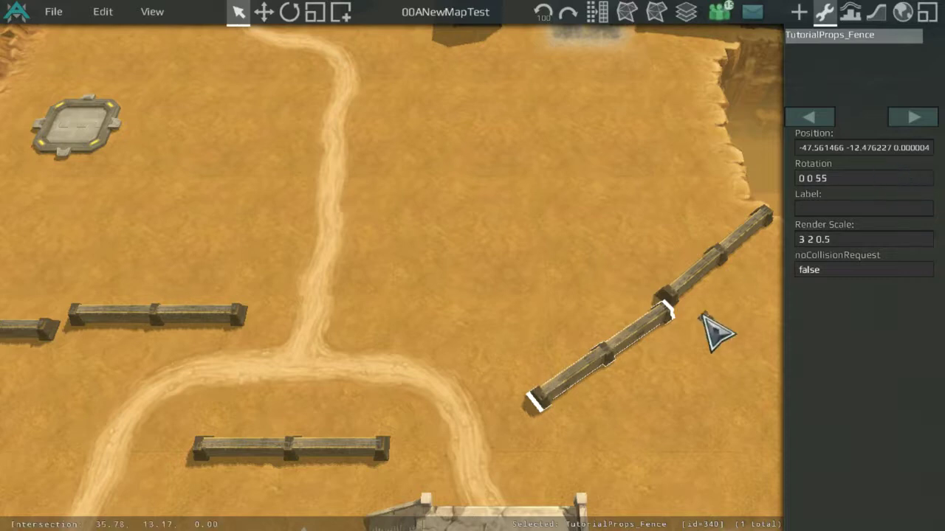
# Join the second angled fence to the lower end of the first one and deselect it.
pyautogui.moveTo(620, 332)
pyautogui.mouseDown()
pyautogui.moveTo(612, 320)
pyautogui.moveTo(623, 315)
pyautogui.mouseUp()
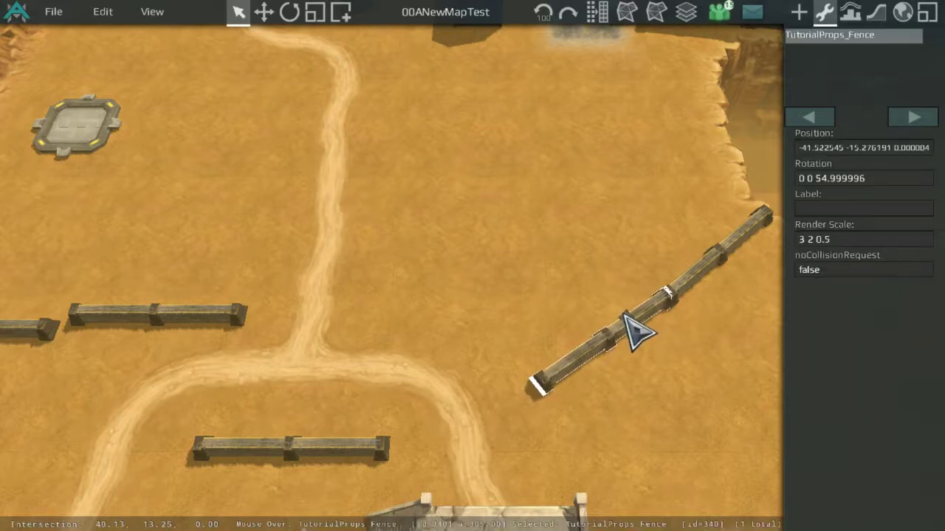
pyautogui.click(574, 257)
pyautogui.moveTo(574, 257); pyautogui.dragTo(483, 237, button='middle')
pyautogui.scroll(2, 442, 222)
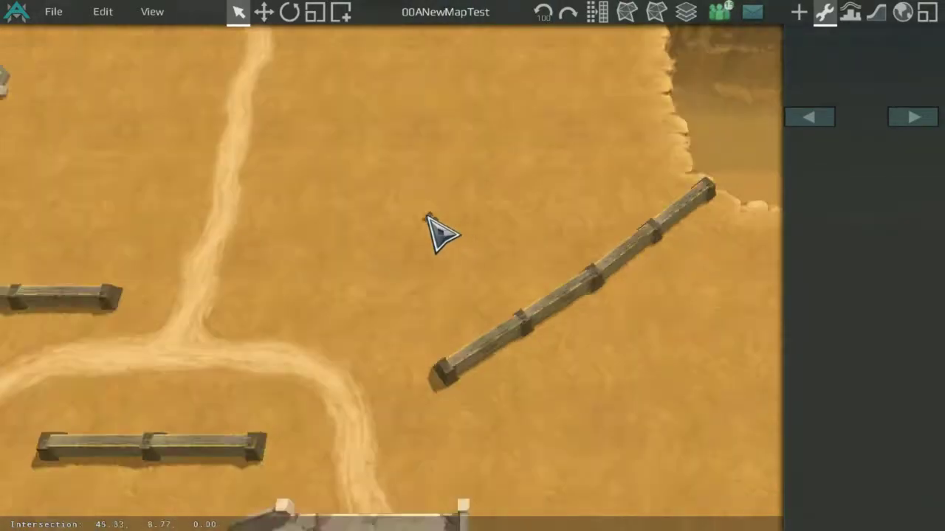
# Move the fence nearest the plateau to the foot of its cliff and set its rotation to 0 0 -50.
pyautogui.scroll(-4, 429, 217)
pyautogui.moveTo(428, 217); pyautogui.dragTo(610, 253, button='middle')
pyautogui.moveTo(404, 282); pyautogui.dragTo(336, 346)
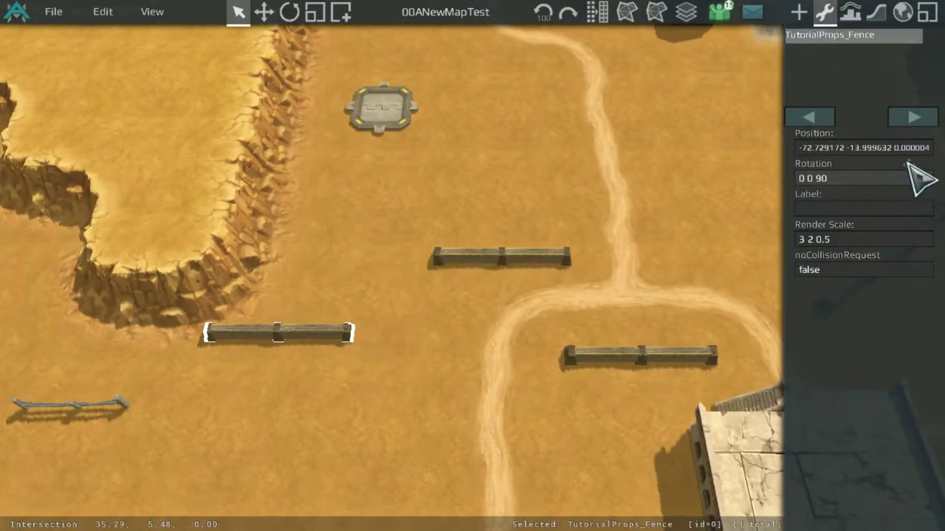
pyautogui.write('0')
pyautogui.press('Return')
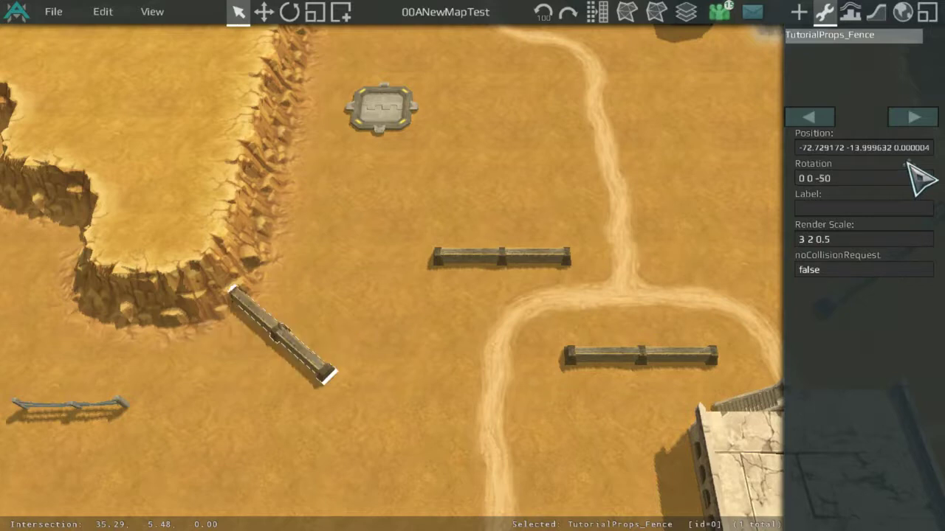
# Move the rotated fence up so its upper end touches the plateau's cliff edge.
pyautogui.click(331, 325)
pyautogui.moveTo(314, 357); pyautogui.dragTo(348, 316)
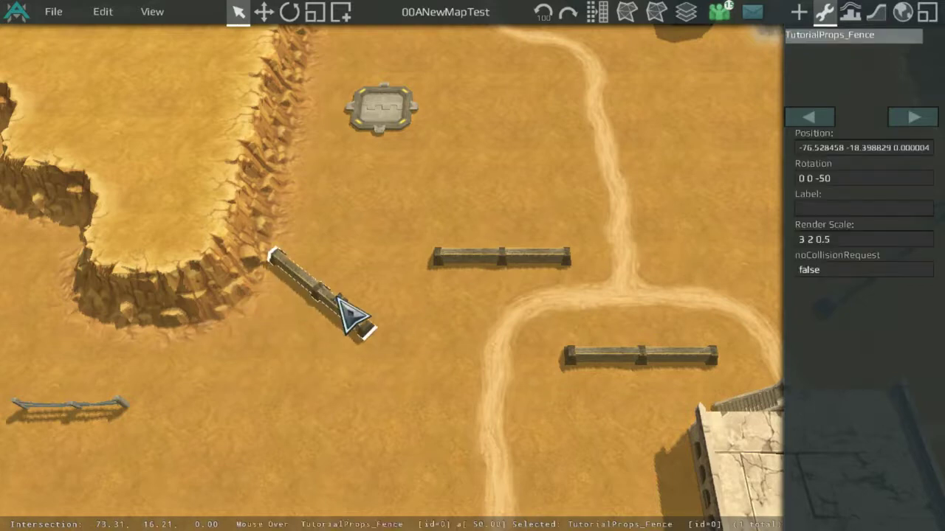
pyautogui.moveTo(405, 254); pyautogui.dragTo(210, 225, button='middle')
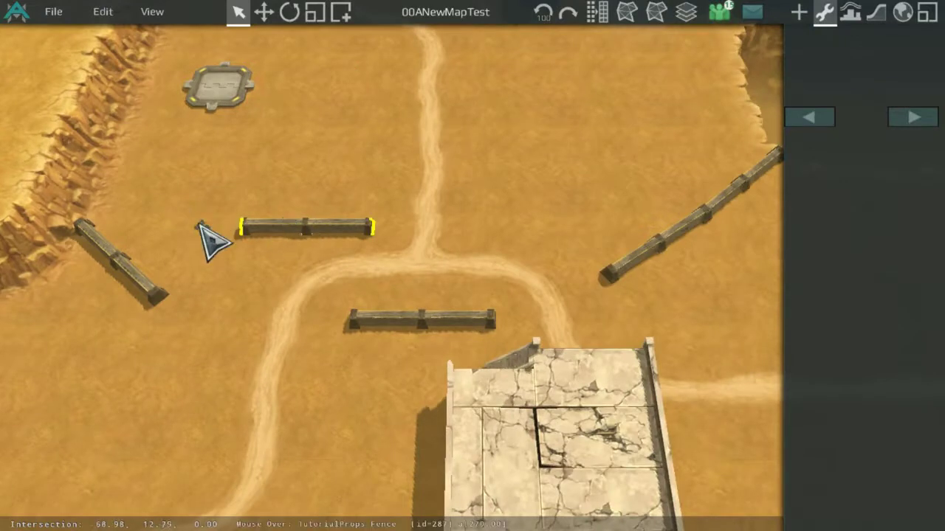
pyautogui.moveTo(122, 255); pyautogui.dragTo(127, 220)
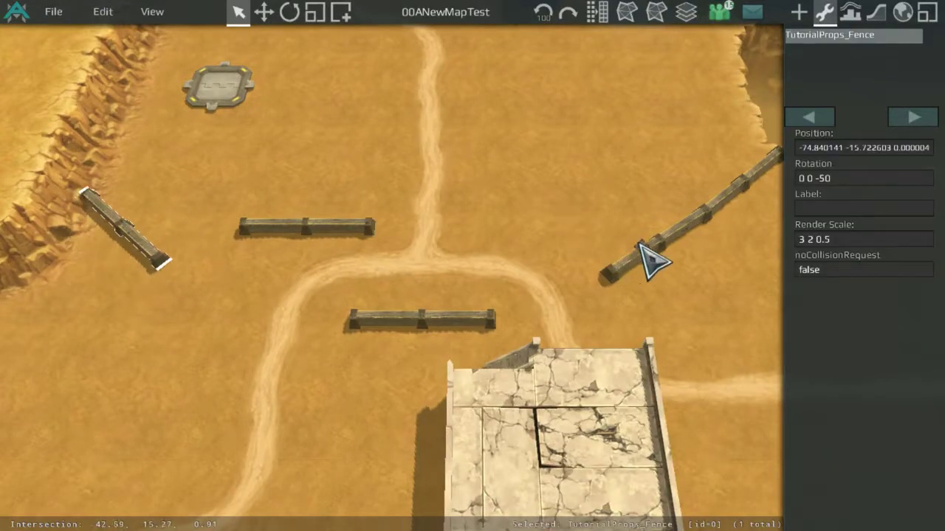
# Copy the lower angled fence of the pit wall toward the road and mirror it with a rotation of about -55 degrees.
pyautogui.moveTo(640, 243); pyautogui.dragTo(575, 242)
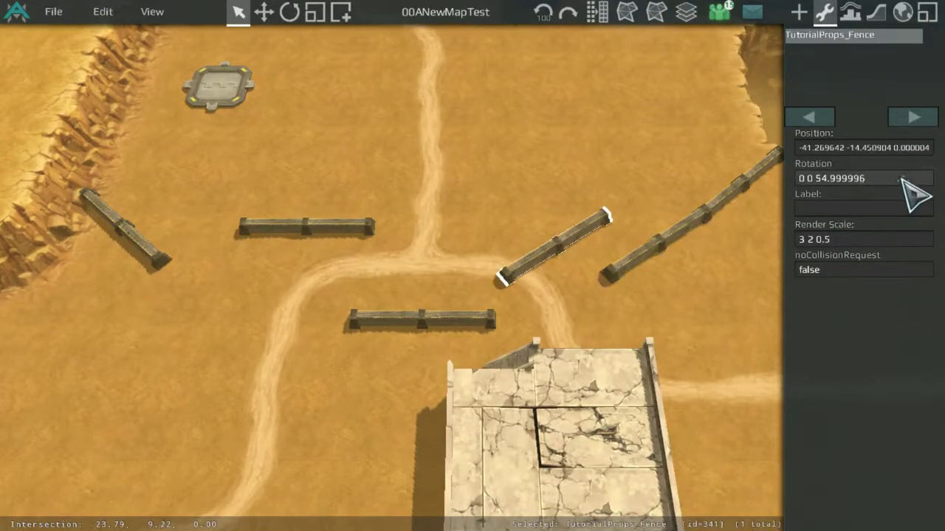
pyautogui.write('-')
pyautogui.press('Return')
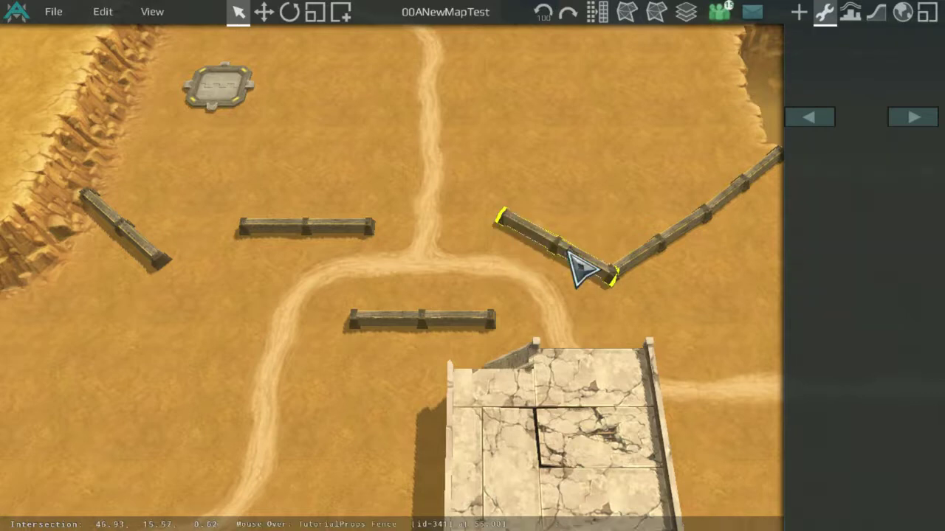
# Attach the mirrored fence to the plateau-side fence, shift both up along the cliff together, and deselect them.
pyautogui.moveTo(569, 251); pyautogui.dragTo(230, 317)
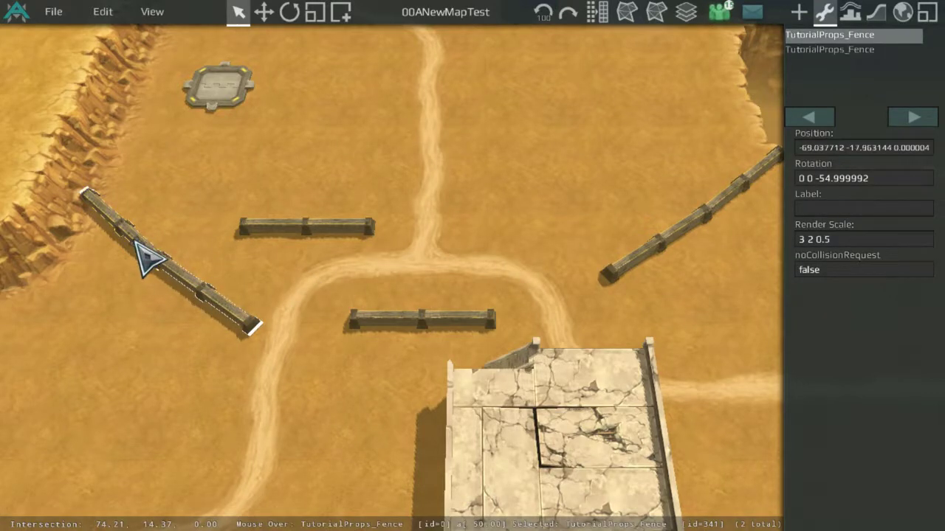
pyautogui.moveTo(148, 258); pyautogui.dragTo(162, 219)
pyautogui.click(254, 180)
# Nudge the fence in front of the large building and move the other straight fence to the far side of the curved path.
pyautogui.click(443, 320)
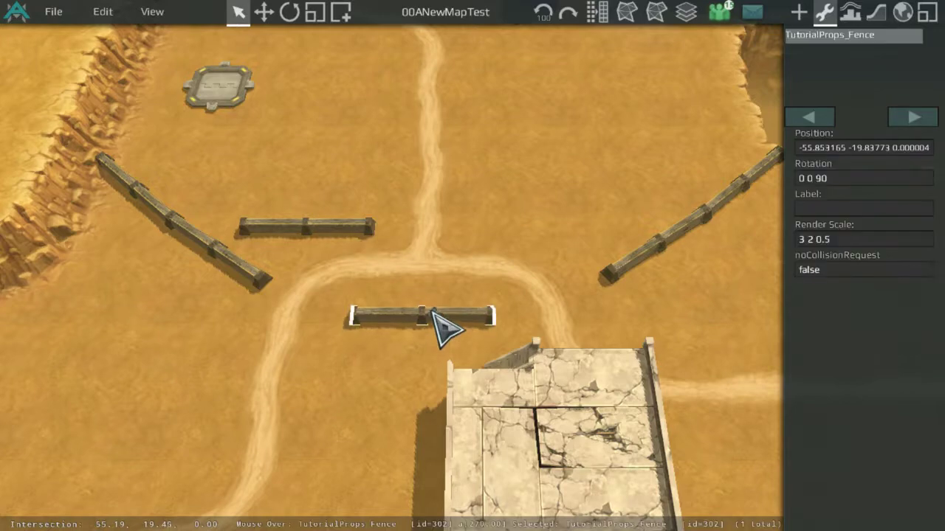
pyautogui.scroll(-5, 403, 216)
pyautogui.moveTo(345, 230); pyautogui.dragTo(236, 402)
pyautogui.scroll(5, 442, 317)
pyautogui.moveTo(291, 372); pyautogui.dragTo(242, 346, button='middle')
pyautogui.scroll(5, 687, 193)
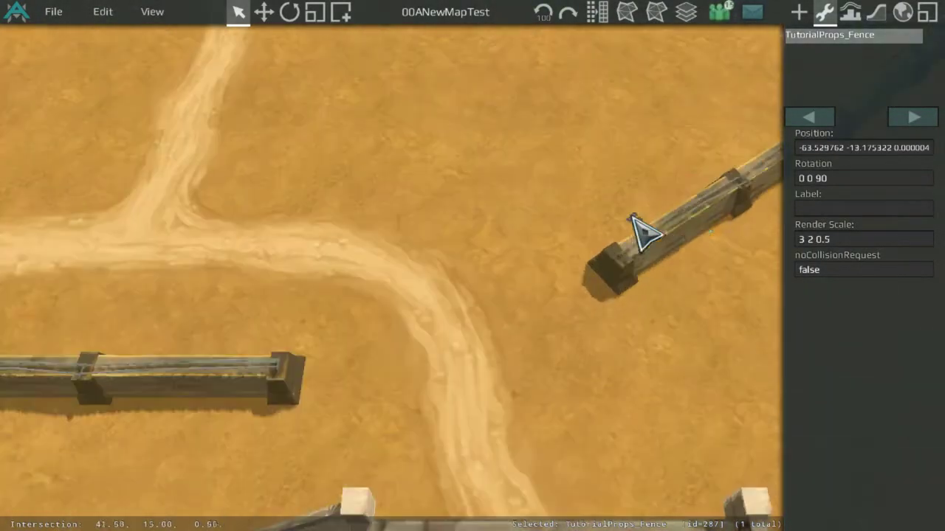
# Examine the spacing between the angled walls, the pit, the road and the large building.
pyautogui.moveTo(685, 221); pyautogui.dragTo(480, 211, button='middle')
pyautogui.scroll(5, 480, 212)
pyautogui.scroll(-6, 666, 160)
pyautogui.scroll(2, 449, 226)
pyautogui.moveTo(645, 147); pyautogui.dragTo(590, 78, button='middle')
pyautogui.scroll(-4, 472, 236)
pyautogui.scroll(4, 612, 148)
pyautogui.scroll(-5, 607, 11)
pyautogui.moveTo(428, 73); pyautogui.dragTo(536, 102, button='middle')
# Show the pathing overlay, regenerate it around the new fences, check the blocked areas, and hide it again.
pyautogui.click(620, 9)
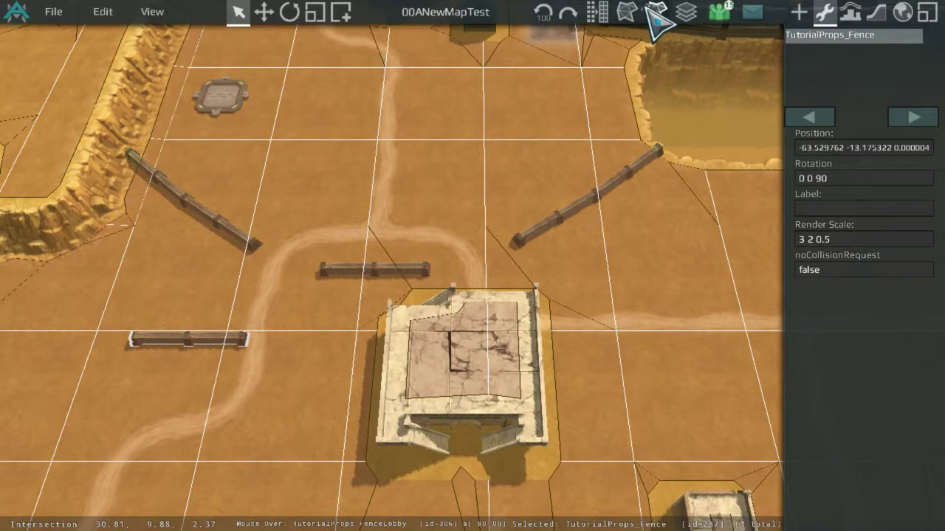
pyautogui.click(652, 10)
pyautogui.moveTo(678, 62); pyautogui.dragTo(710, 37, button='middle')
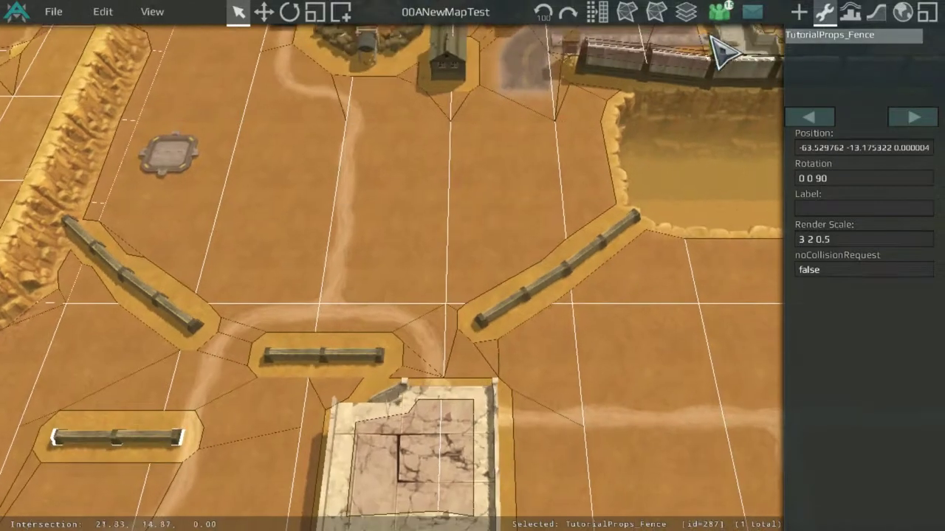
pyautogui.click(626, 10)
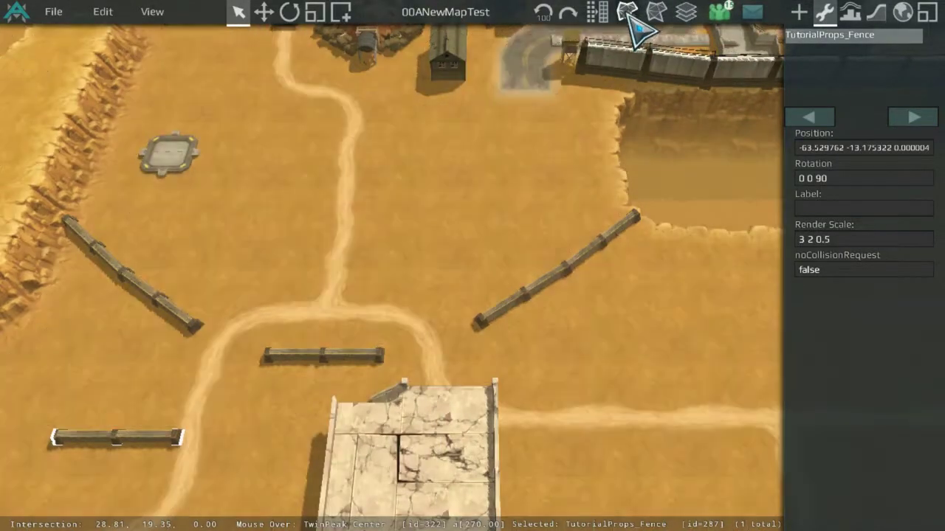
# Look over the surrounding buildings and the overall layout of the map with the new low walls in place.
pyautogui.scroll(-3, 620, 269)
pyautogui.moveTo(620, 268); pyautogui.dragTo(458, 93, button='middle')
pyautogui.moveTo(499, 274); pyautogui.dragTo(410, 284, button='middle')
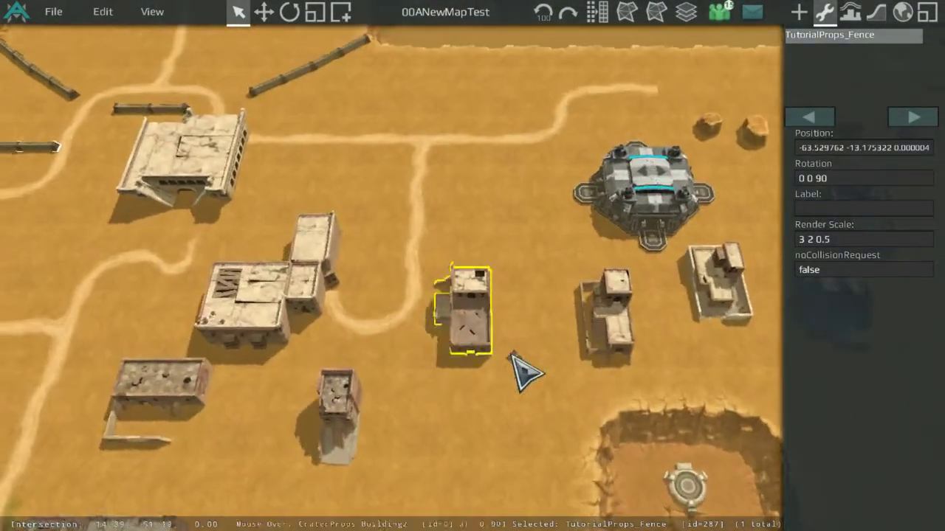
pyautogui.scroll(-3, 536, 302)
pyautogui.moveTo(536, 302); pyautogui.dragTo(435, 240, button='middle')
pyautogui.moveTo(456, 174); pyautogui.dragTo(536, 253, button='middle')
pyautogui.moveTo(461, 243); pyautogui.dragTo(671, 267, button='middle')
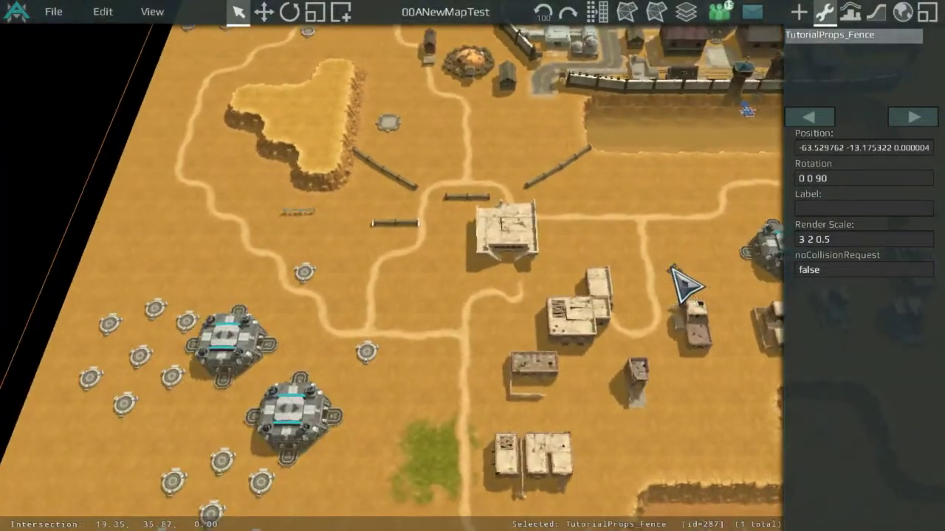
# Look over the plateau and surrounding terrain while browsing the Props library for suitable scenery.
pyautogui.scroll(4, 532, 316)
pyautogui.moveTo(408, 230); pyautogui.dragTo(596, 331, button='middle')
pyautogui.scroll(-1, 526, 293)
pyautogui.scroll(-1, 489, 251)
pyautogui.click(796, 11)
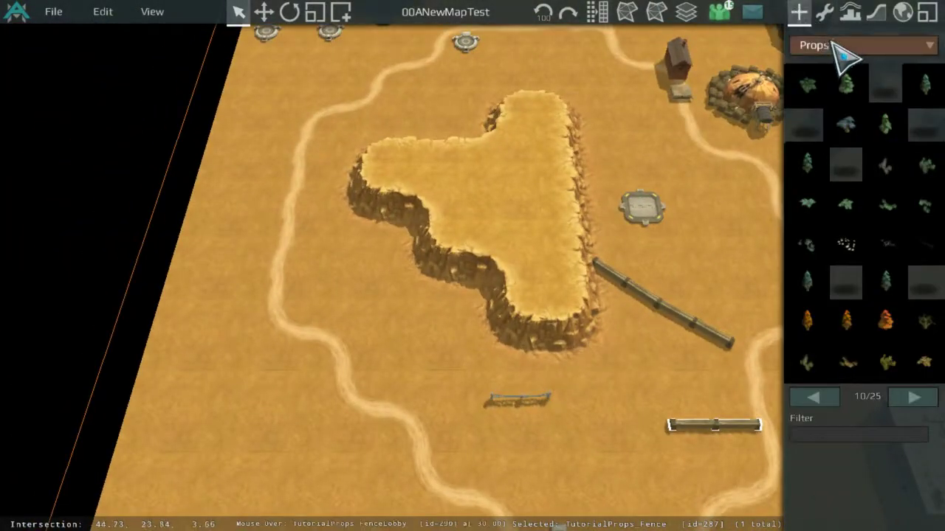
pyautogui.click(832, 44)
pyautogui.scroll(-3, 867, 347)
pyautogui.moveTo(710, 147); pyautogui.dragTo(174, 189, button='middle')
pyautogui.scroll(-11, 831, 268)
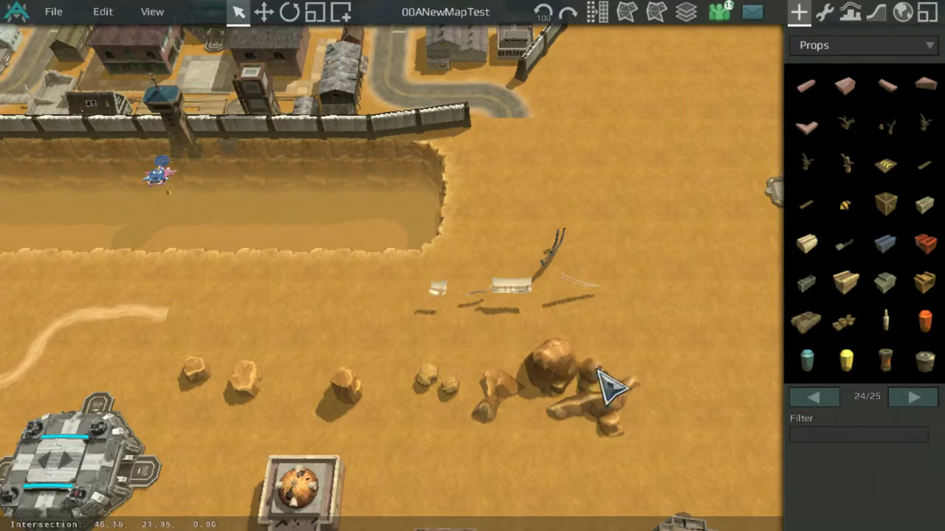
# Copy the large rock formation from the row of sample rocks and place the copy on top of the plateau.
pyautogui.click(565, 361)
pyautogui.hotkey('ctrl', 'c')
pyautogui.hotkey('ctrl', 'v')
pyautogui.scroll(-2, 140, 225)
pyautogui.moveTo(140, 225); pyautogui.dragTo(725, 235, button='middle')
pyautogui.scroll(2, 537, 202)
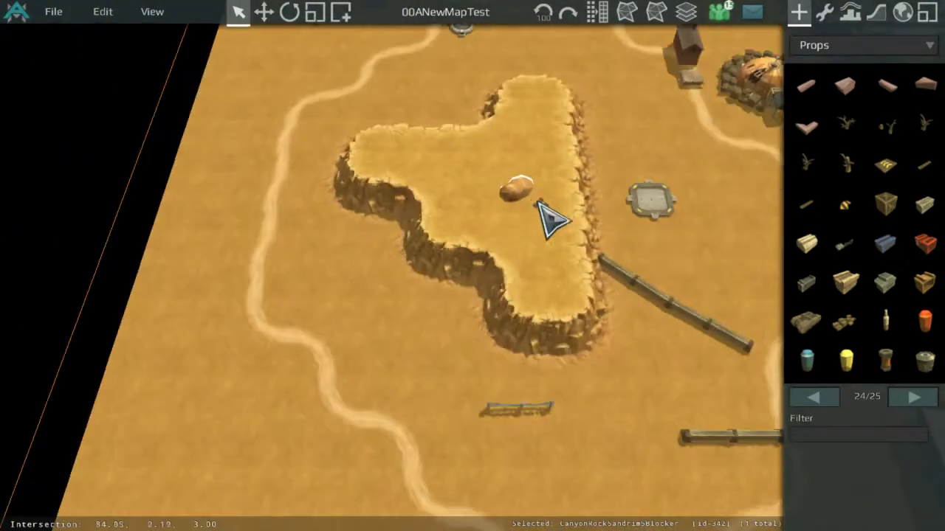
pyautogui.moveTo(537, 202); pyautogui.dragTo(454, 280, button='middle')
pyautogui.moveTo(404, 244); pyautogui.dragTo(422, 198)
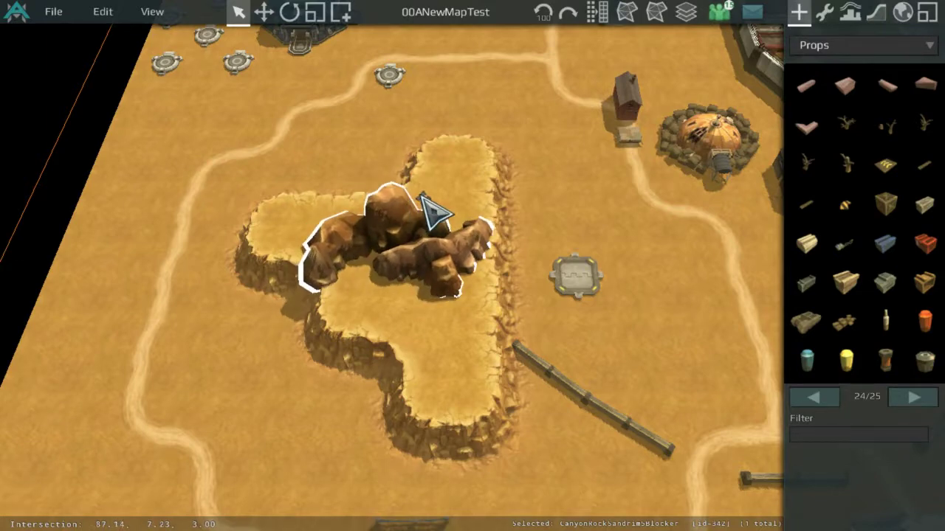
# Place a CanyonRockSandrim5 prop over the path beside the plateau, next to the blocker version of the same rocks.
pyautogui.scroll(3, 435, 237)
pyautogui.moveTo(435, 237); pyautogui.dragTo(533, 258, button='middle')
pyautogui.scroll(15, 819, 251)
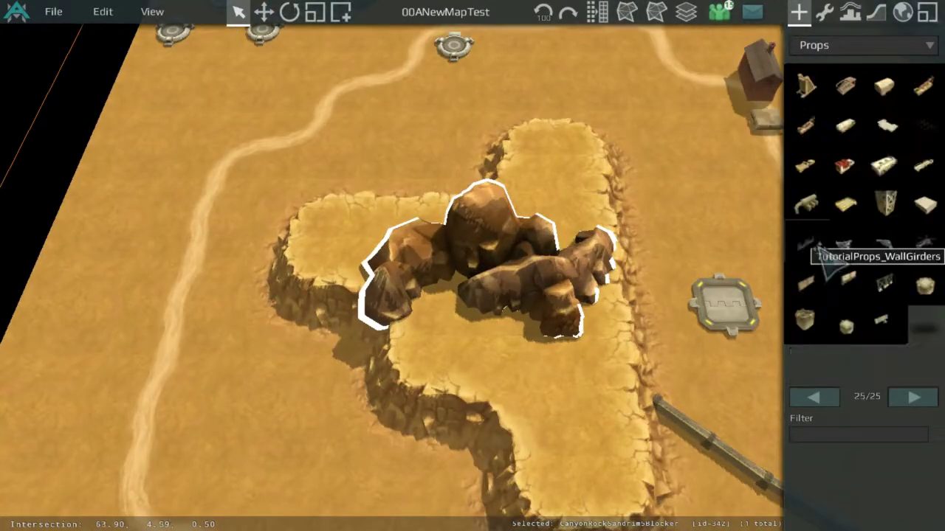
pyautogui.scroll(4, 864, 236)
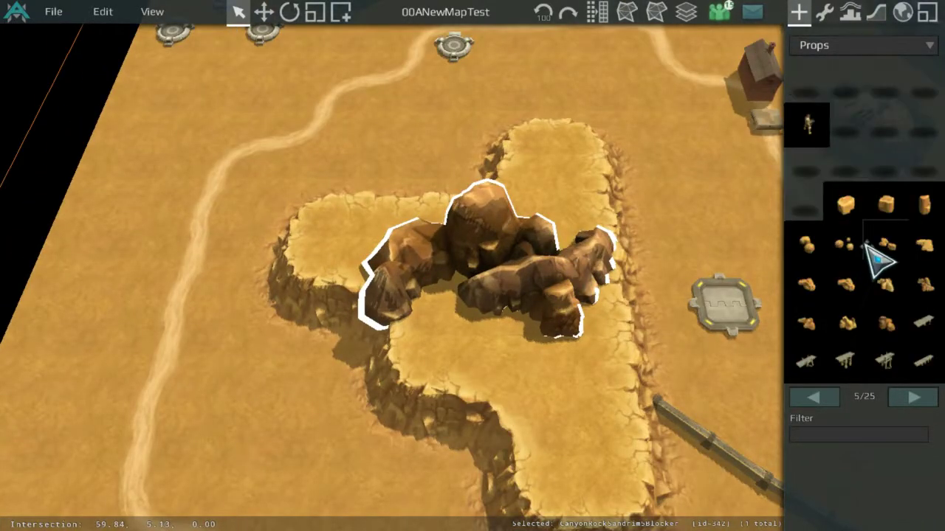
pyautogui.click(925, 282)
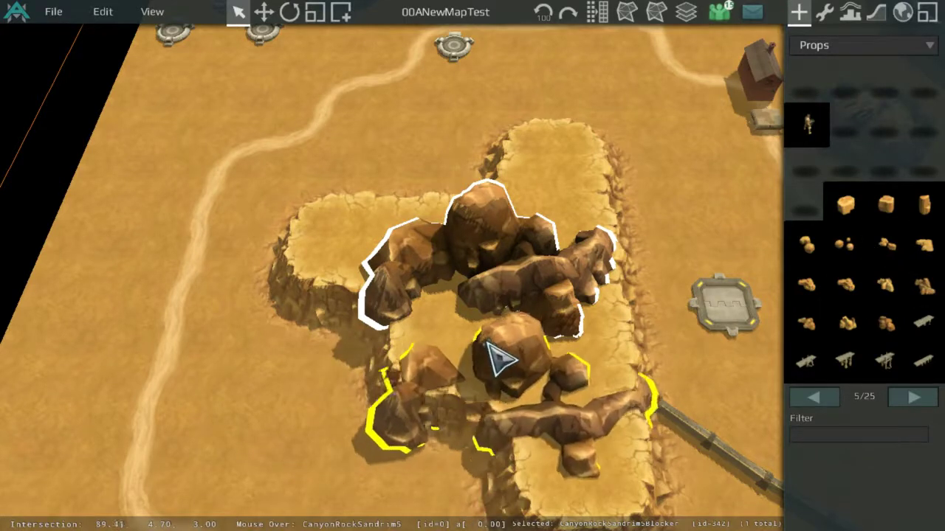
pyautogui.click(503, 345)
pyautogui.moveTo(515, 360); pyautogui.dragTo(266, 210)
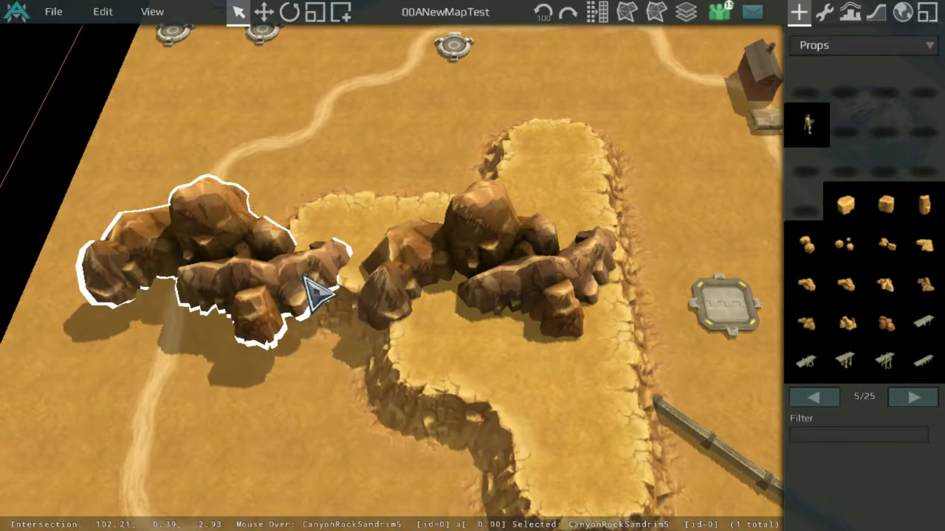
# Compare the CanyonRockSandrim5Blocker and CanyonRockSandrim5 formations up close, and delete the non-blocker one over the path.
pyautogui.click(410, 288)
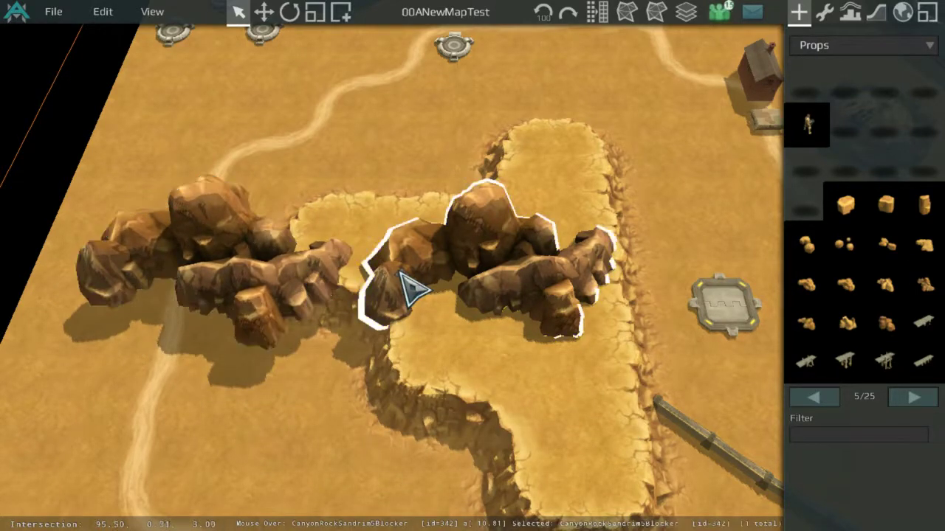
pyautogui.moveTo(408, 271); pyautogui.dragTo(374, 245, button='middle')
pyautogui.scroll(2, 373, 245)
pyautogui.moveTo(350, 209); pyautogui.dragTo(448, 293, button='middle')
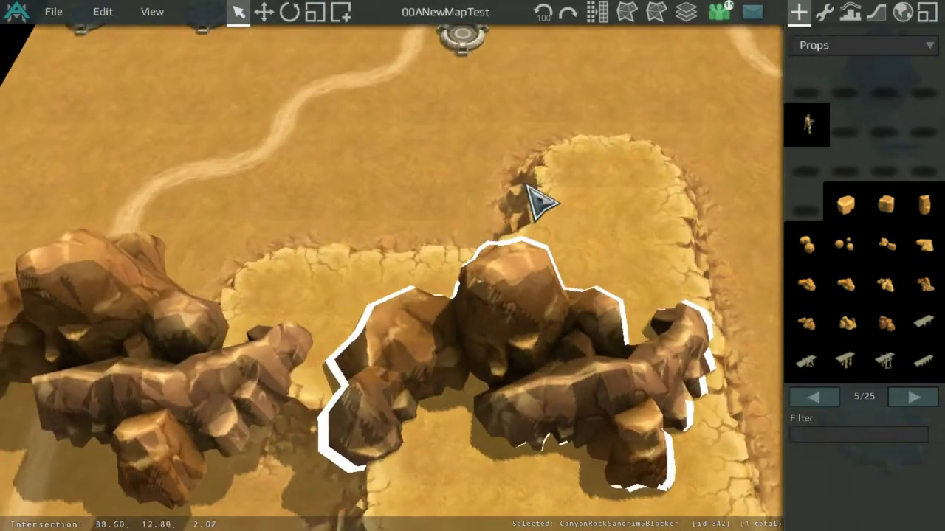
pyautogui.moveTo(478, 410); pyautogui.dragTo(642, 270, button='middle')
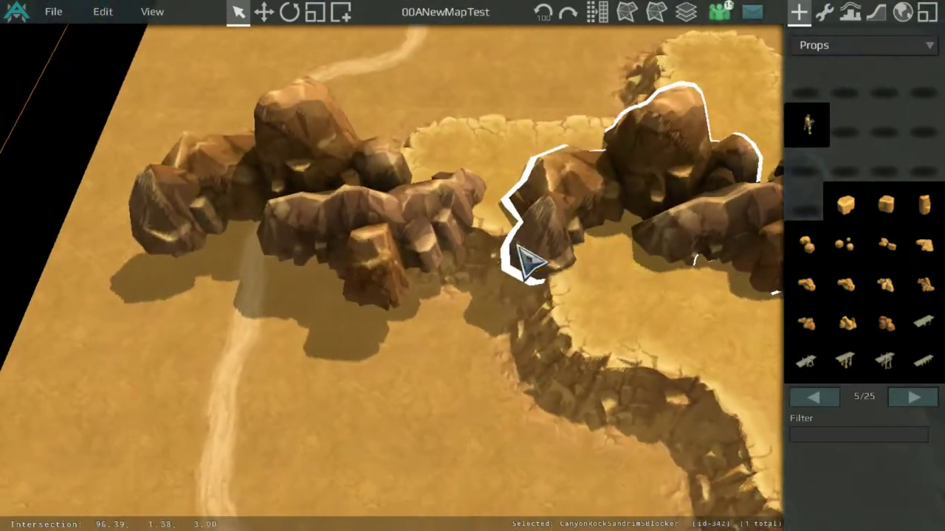
pyautogui.click(399, 247)
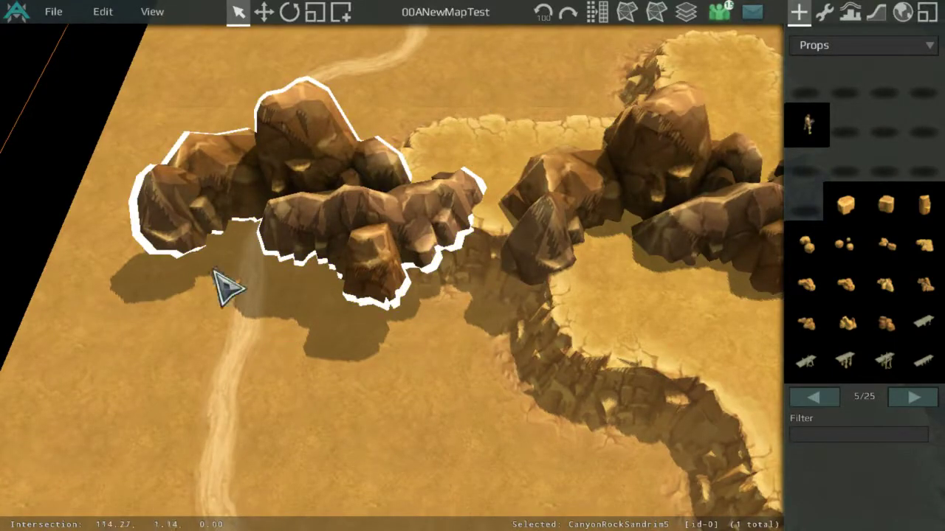
pyautogui.moveTo(389, 168); pyautogui.dragTo(255, 352, button='middle')
pyautogui.moveTo(492, 310); pyautogui.dragTo(654, 203, button='middle')
pyautogui.moveTo(542, 233); pyautogui.dragTo(289, 260, button='middle')
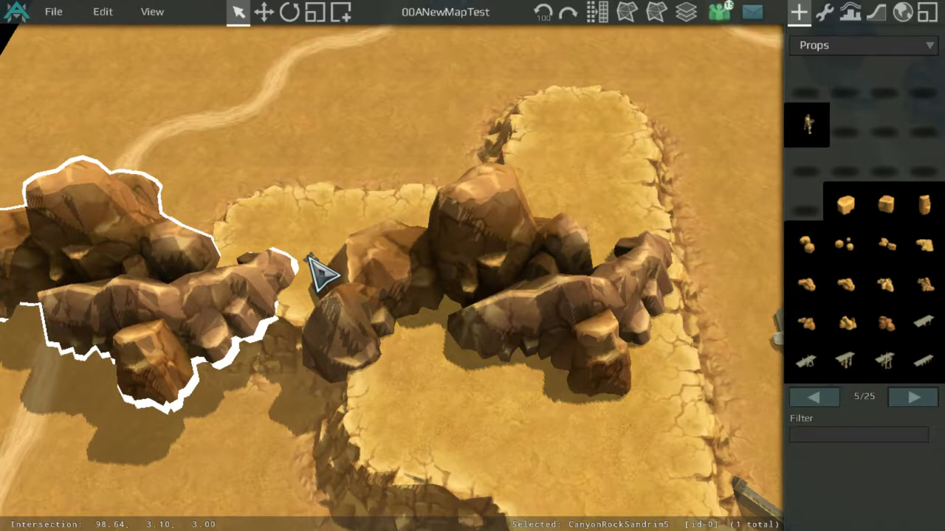
pyautogui.press('Delete')
# Rotate the plateau's rock formation to about 145 degrees and position it over the plateau's inner cliff edge.
pyautogui.moveTo(497, 249); pyautogui.dragTo(531, 206)
pyautogui.keyDown('ctrl'); pyautogui.moveTo(401, 256); pyautogui.dragTo(504, 360); pyautogui.keyUp('ctrl')
pyautogui.moveTo(533, 129); pyautogui.dragTo(465, 186)
pyautogui.click(466, 186)
pyautogui.press('e')
pyautogui.moveTo(459, 310); pyautogui.dragTo(336, 227)
pyautogui.moveTo(483, 236); pyautogui.dragTo(532, 382)
pyautogui.press('w')
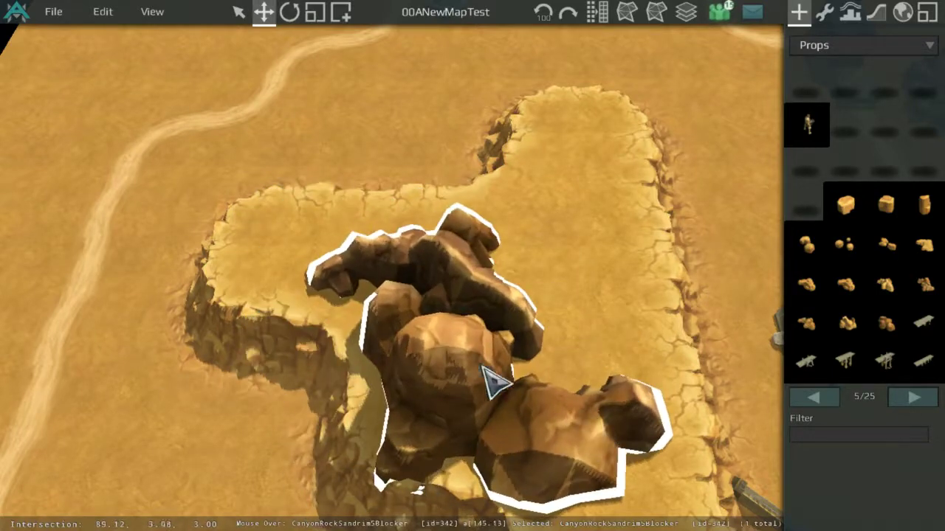
pyautogui.moveTo(459, 364); pyautogui.dragTo(419, 377)
pyautogui.click(533, 294)
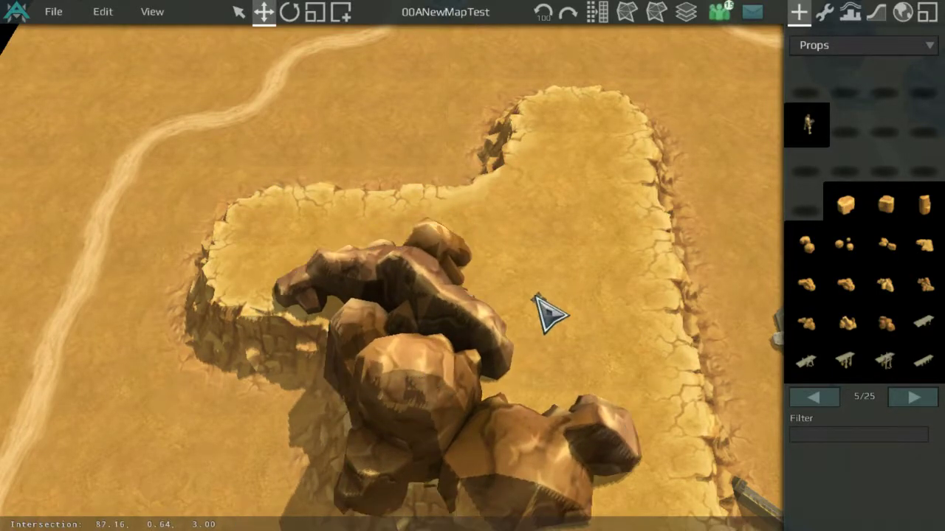
# Review the sample rocks and try out a CanyonRockSandrim8 prop against the plateau's straight cliff edge.
pyautogui.scroll(-2, 534, 293)
pyautogui.moveTo(578, 242); pyautogui.dragTo(544, 375, button='middle')
pyautogui.scroll(-3, 483, 202)
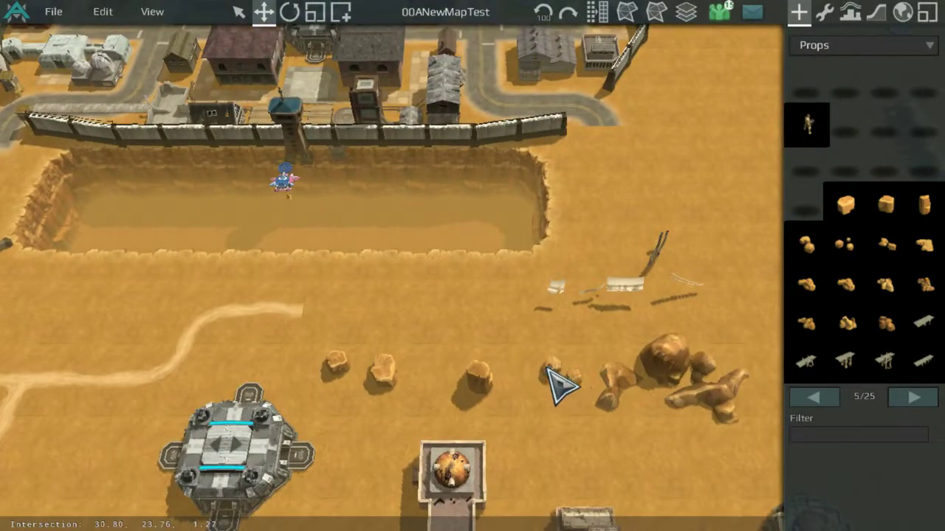
pyautogui.scroll(-3, 649, 367)
pyautogui.moveTo(243, 286); pyautogui.dragTo(775, 321, button='middle')
pyautogui.scroll(1, 862, 169)
pyautogui.scroll(-1, 871, 172)
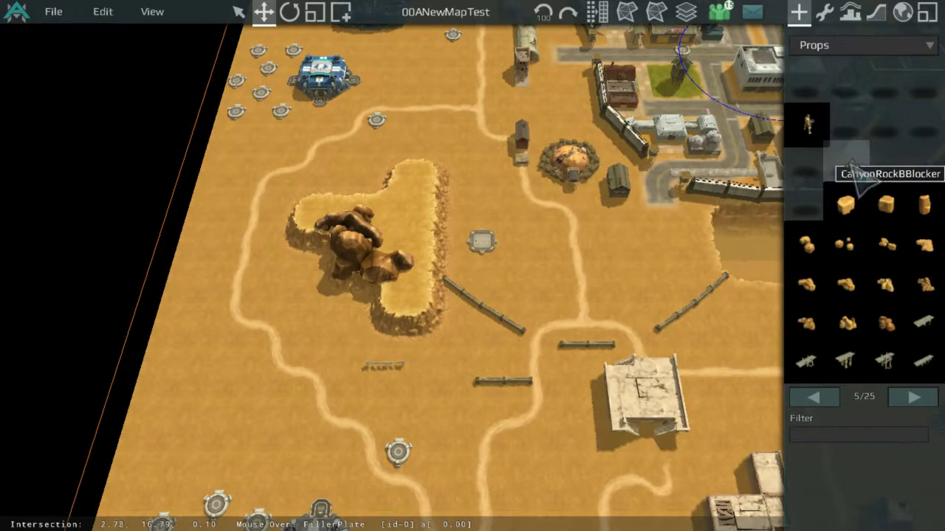
pyautogui.click(889, 325)
pyautogui.scroll(3, 473, 254)
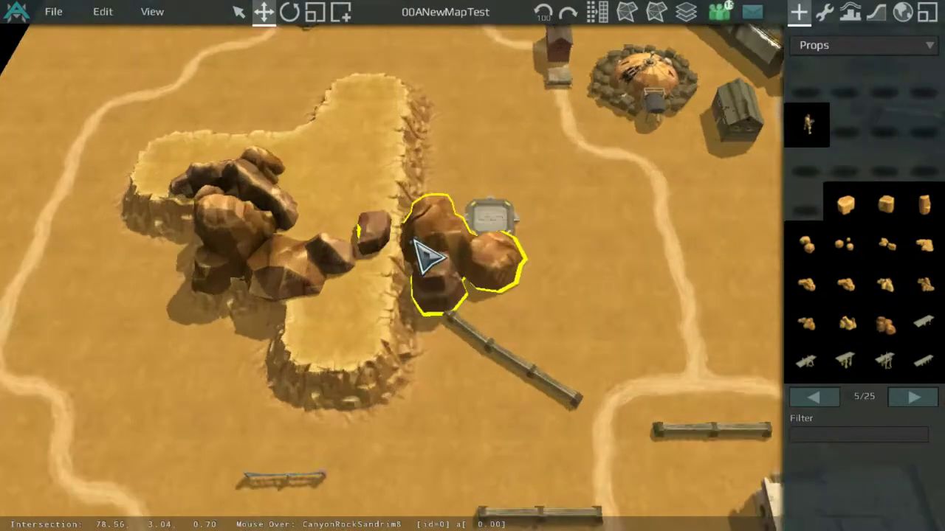
pyautogui.moveTo(534, 219); pyautogui.dragTo(267, 188, button='middle')
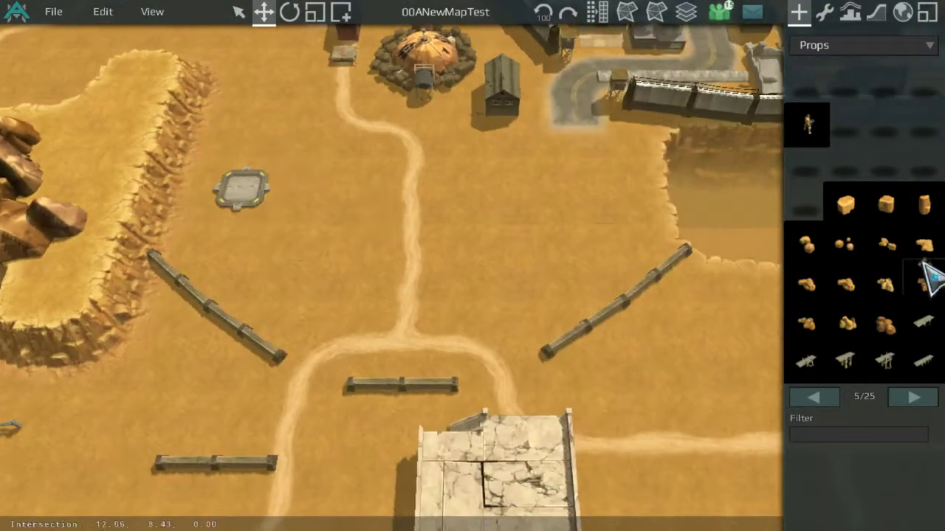
# Browse further Props pages and survey the map from the plateau past the road to the sample rocks and buildings.
pyautogui.scroll(-2, 911, 250)
pyautogui.scroll(-5, 910, 251)
pyautogui.scroll(-1, 533, 227)
pyautogui.moveTo(533, 227); pyautogui.dragTo(871, 258, button='middle')
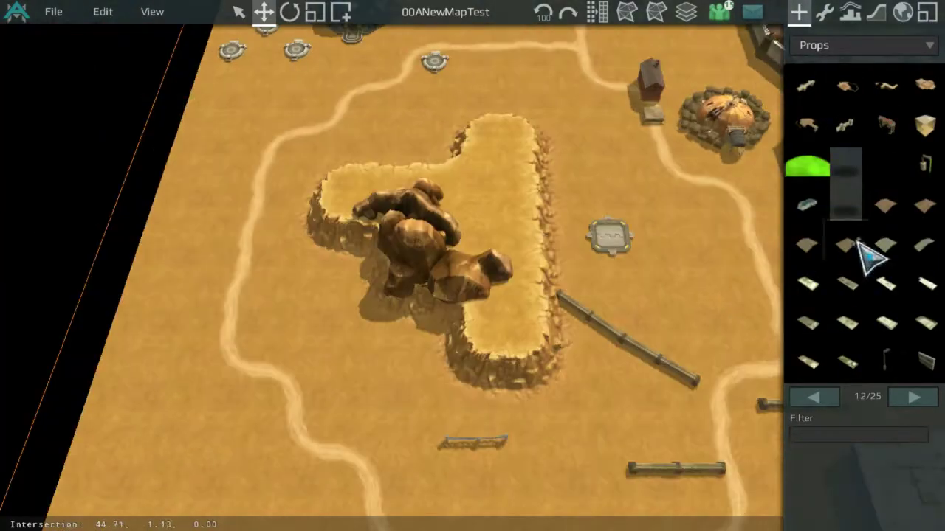
pyautogui.moveTo(620, 299); pyautogui.dragTo(196, 106, button='middle')
pyautogui.scroll(2, 468, 205)
pyautogui.moveTo(468, 205); pyautogui.dragTo(71, 183, button='middle')
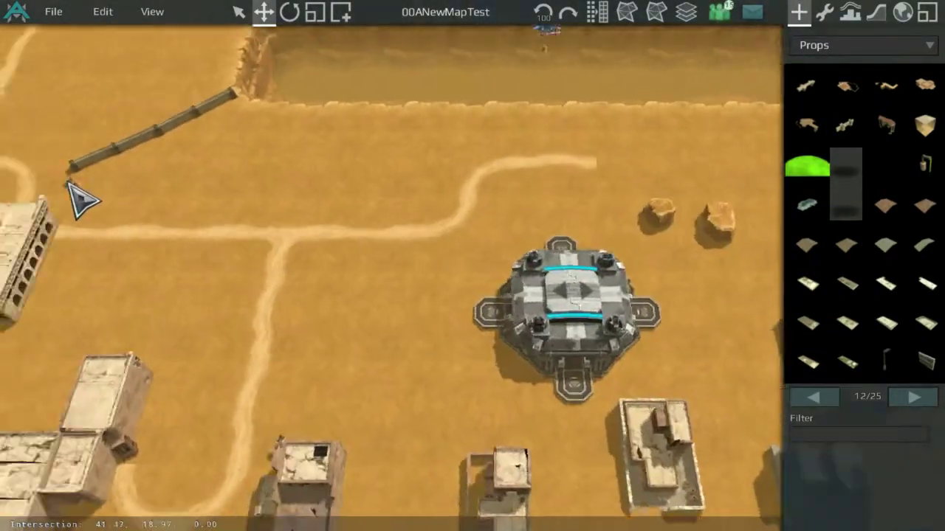
pyautogui.moveTo(642, 180); pyautogui.dragTo(234, 170, button='middle')
pyautogui.scroll(-3, 439, 177)
pyautogui.moveTo(668, 267); pyautogui.dragTo(659, 229, button='middle')
pyautogui.scroll(2, 693, 182)
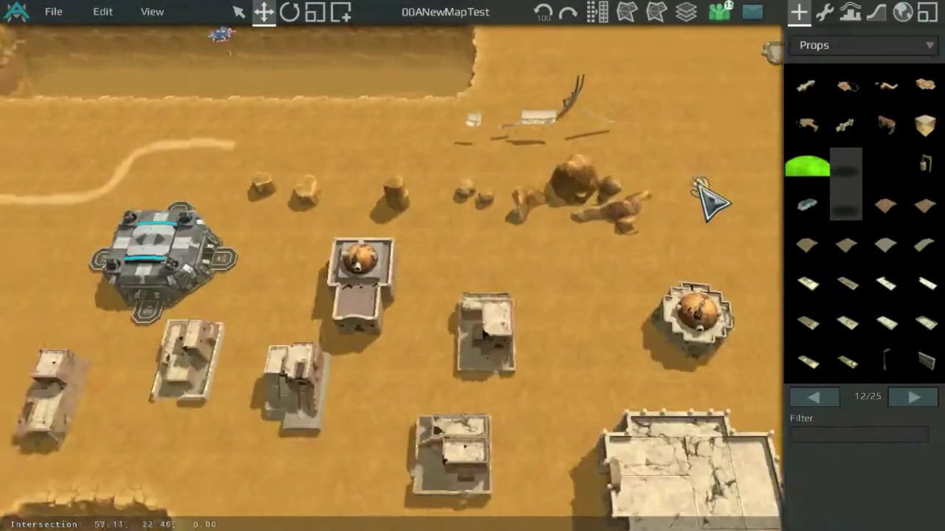
# Examine the layout of the pit, the low walls, the road and the large building.
pyautogui.moveTo(694, 181); pyautogui.dragTo(660, 188, button='middle')
pyautogui.moveTo(653, 153); pyautogui.dragTo(709, 276, button='middle')
pyautogui.moveTo(393, 161)
pyautogui.mouseDown(button='middle')
pyautogui.moveTo(416, 182)
pyautogui.moveTo(794, 189)
pyautogui.mouseUp(button='middle')
pyautogui.scroll(-3, 667, 187)
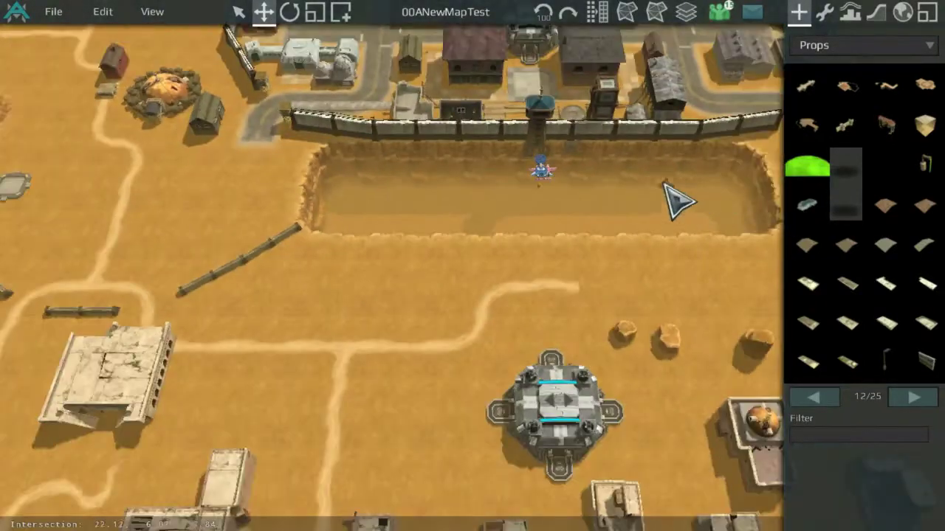
pyautogui.moveTo(570, 184)
pyautogui.mouseDown(button='middle')
pyautogui.moveTo(674, 366)
pyautogui.moveTo(732, 200)
pyautogui.moveTo(538, 131)
pyautogui.mouseUp(button='middle')
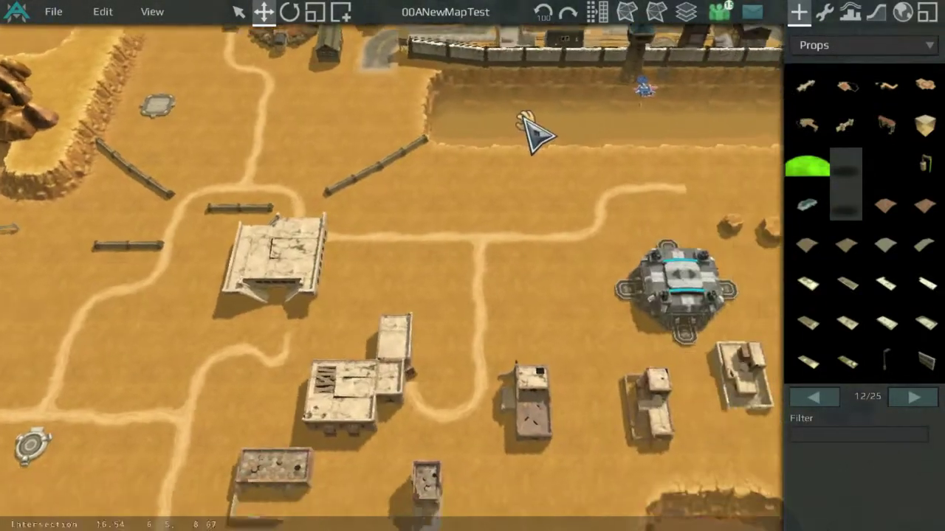
pyautogui.scroll(-5, 780, 190)
pyautogui.scroll(5, 579, 200)
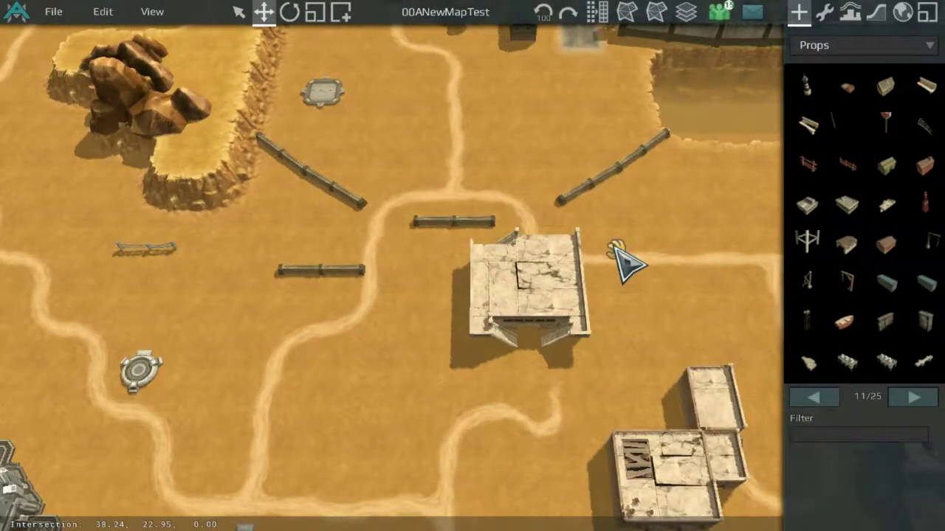
# Rotate the large CraterProps_Building10 building behind the straight fence to 180 degrees.
pyautogui.moveTo(620, 254); pyautogui.dragTo(582, 158, button='middle')
pyautogui.scroll(1, 571, 143)
pyautogui.scroll(3, 581, 144)
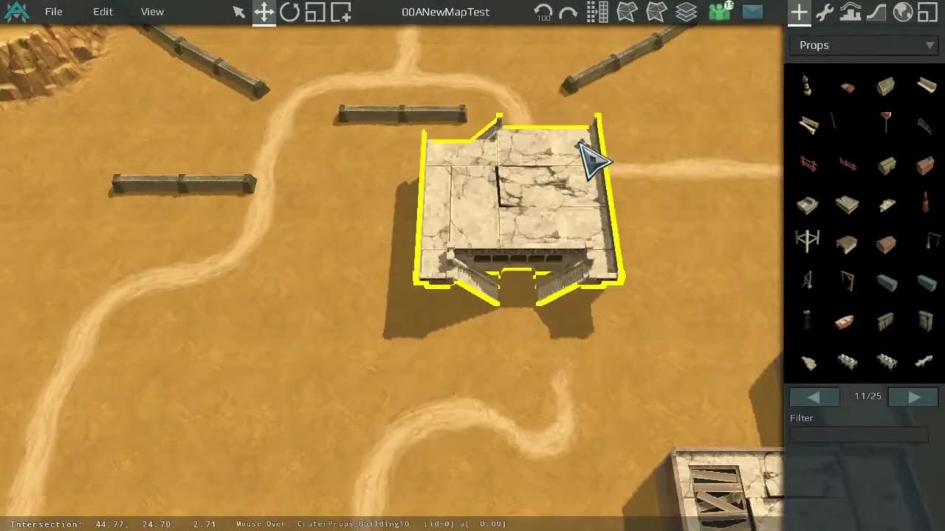
pyautogui.moveTo(523, 196); pyautogui.dragTo(421, 213)
pyautogui.scroll(-3, 590, 197)
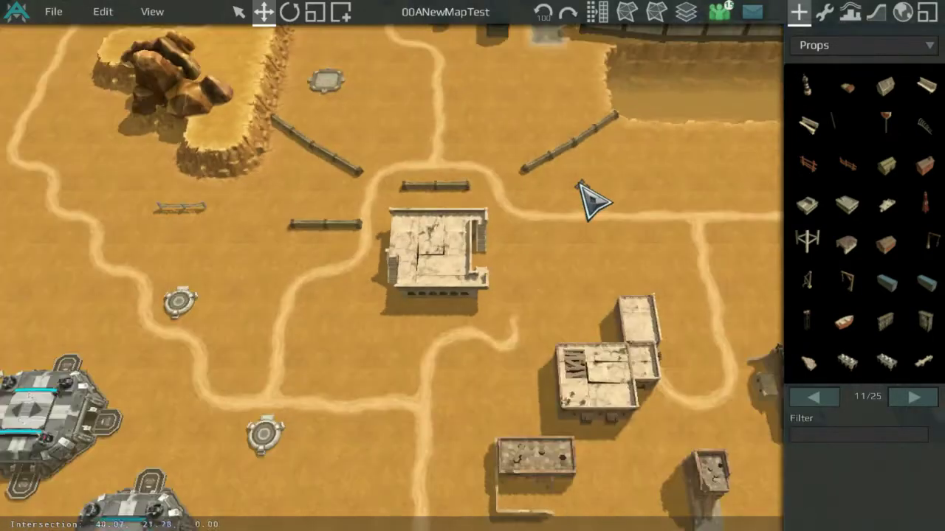
pyautogui.scroll(1, 590, 204)
pyautogui.moveTo(590, 205); pyautogui.dragTo(643, 228, button='middle')
pyautogui.scroll(2, 576, 258)
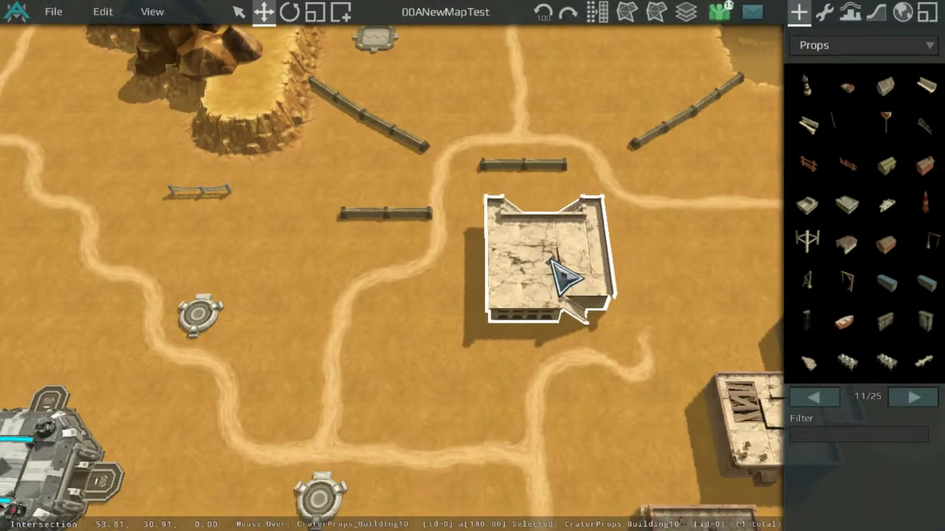
# Turn the large building back to 0 degrees to inspect its staircases up close, and return it to 180 degrees.
pyautogui.scroll(2, 557, 252)
pyautogui.moveTo(649, 246); pyautogui.dragTo(506, 228, button='middle')
pyautogui.scroll(3, 506, 228)
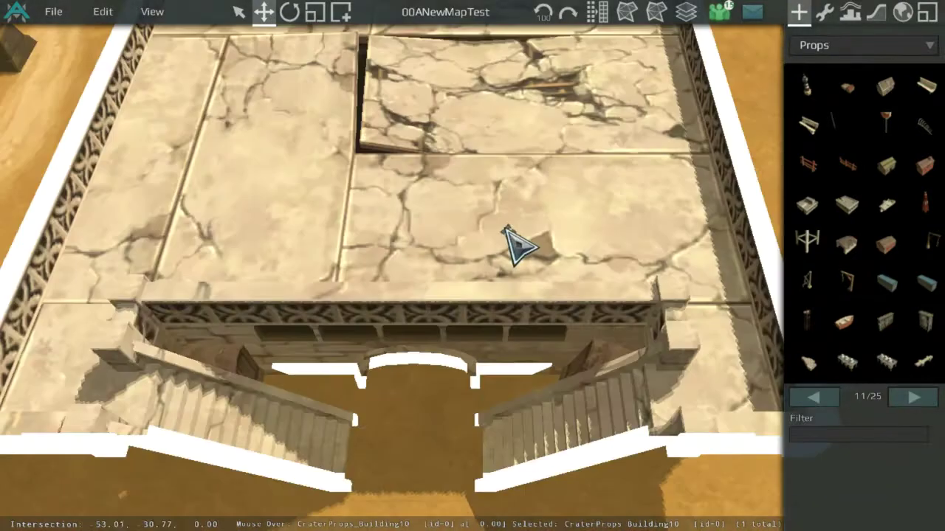
pyautogui.press('r')
pyautogui.scroll(-2, 506, 228)
pyautogui.scroll(-2, 487, 221)
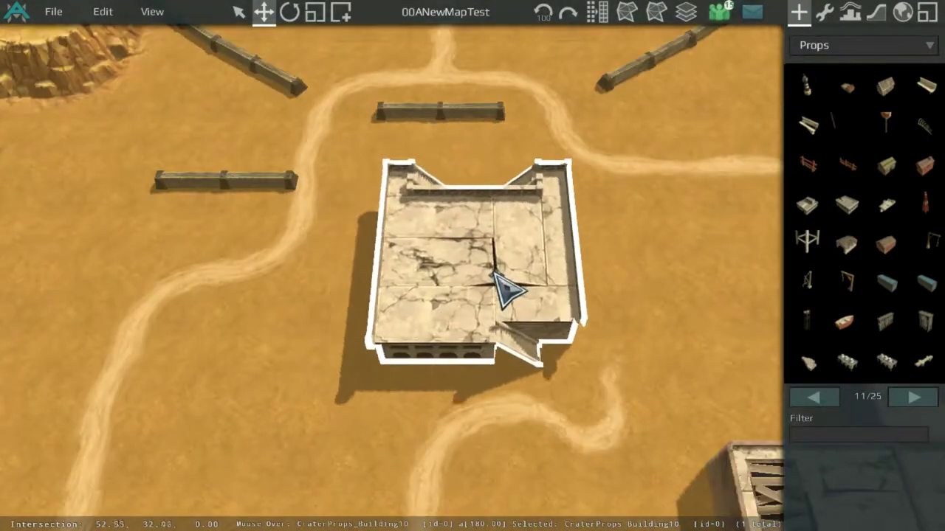
# Shift the large building slightly closer to the curved path and check its placement behind the straight fence.
pyautogui.moveTo(495, 274)
pyautogui.mouseDown()
pyautogui.moveTo(499, 285)
pyautogui.moveTo(487, 272)
pyautogui.mouseUp()
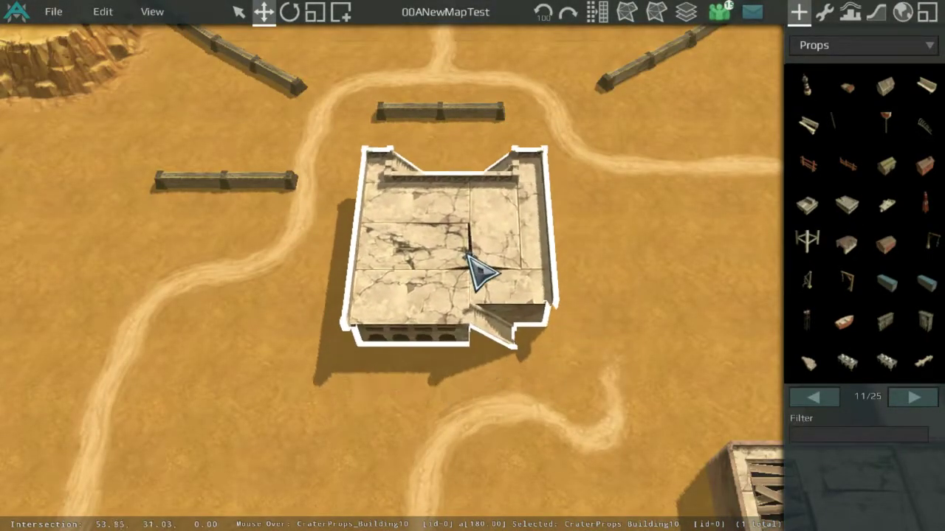
pyautogui.moveTo(550, 145); pyautogui.dragTo(509, 323, button='middle')
pyautogui.scroll(-3, 505, 361)
pyautogui.moveTo(505, 361); pyautogui.dragTo(485, 274, button='middle')
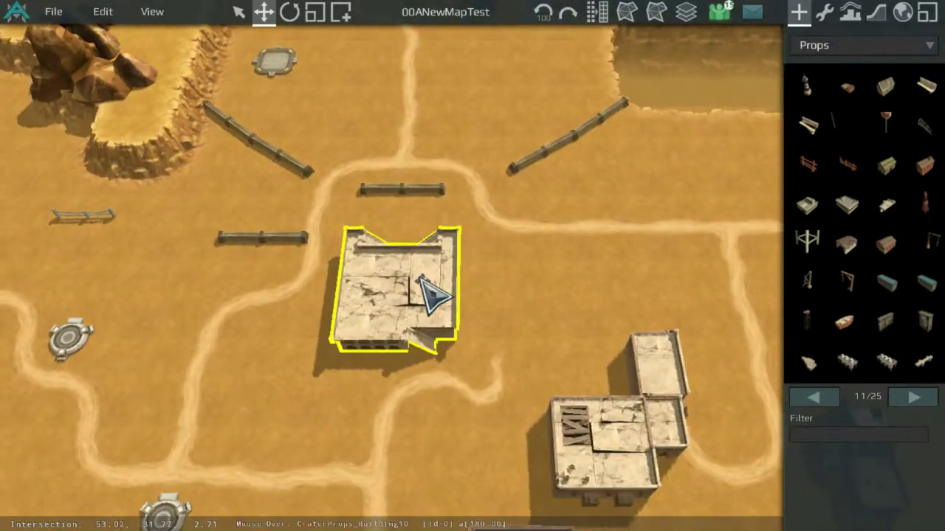
pyautogui.click(624, 264)
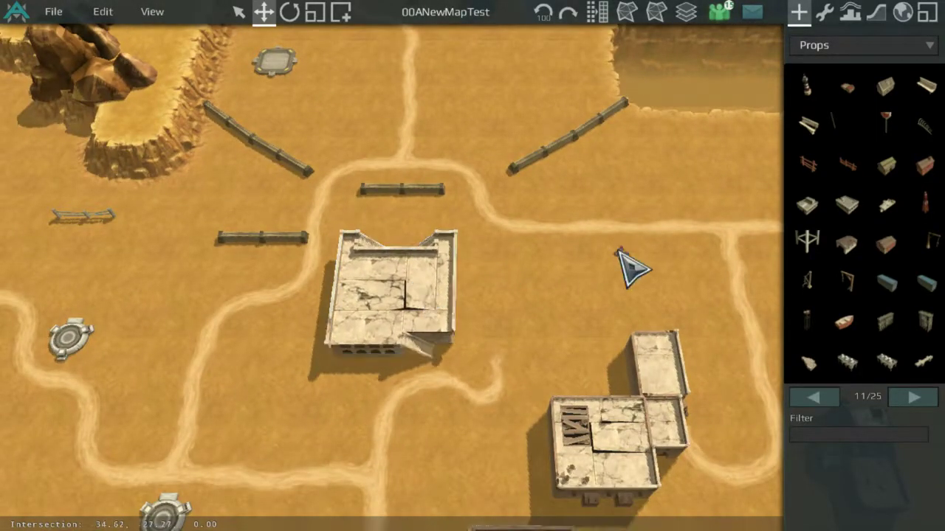
# Duplicate the large building and place the copy over the side road, next to the neighbouring group of buildings.
pyautogui.scroll(-5, 569, 211)
pyautogui.scroll(5, 534, 205)
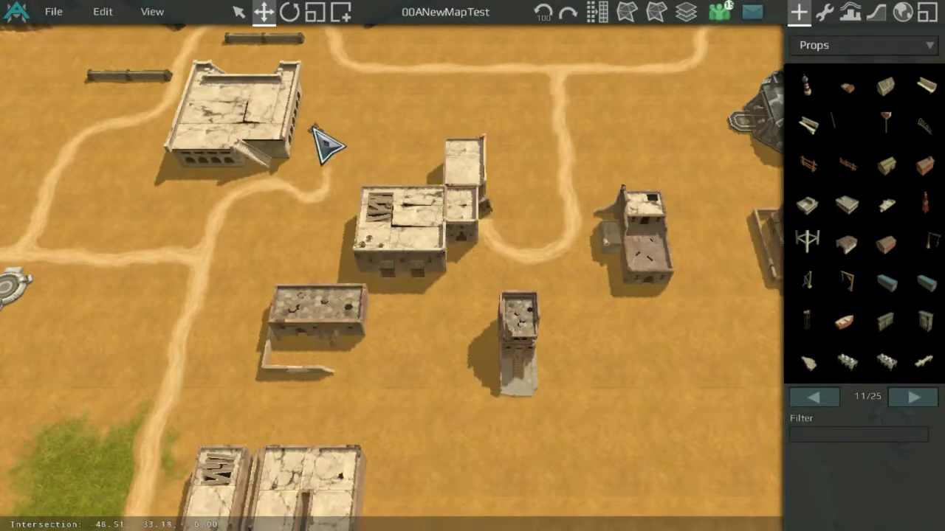
pyautogui.moveTo(286, 135); pyautogui.dragTo(415, 266, button='middle')
pyautogui.keyDown('shift'); pyautogui.moveTo(365, 251); pyautogui.dragTo(683, 214); pyautogui.keyUp('shift')
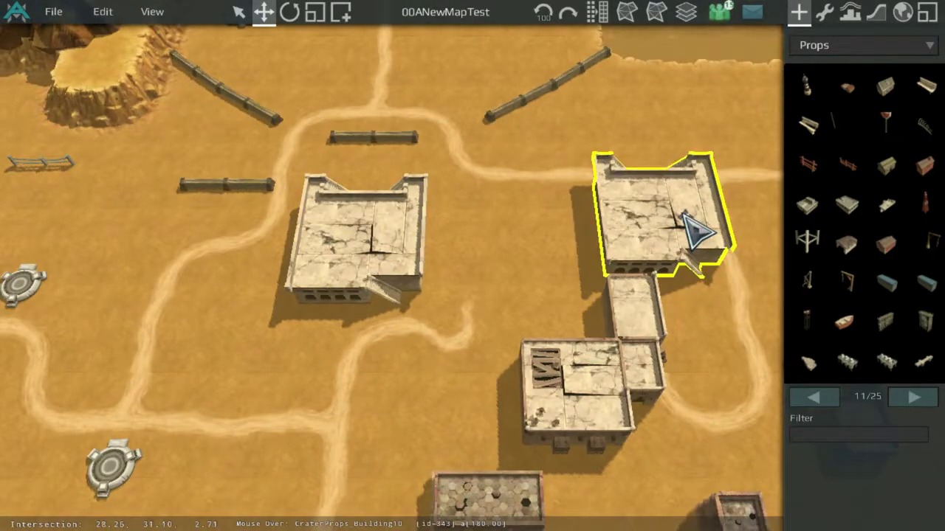
# Move the duplicated CraterProps_Building10 building to the far end of the straight path, just behind the nearby blue-lit base.
pyautogui.scroll(-5, 635, 214)
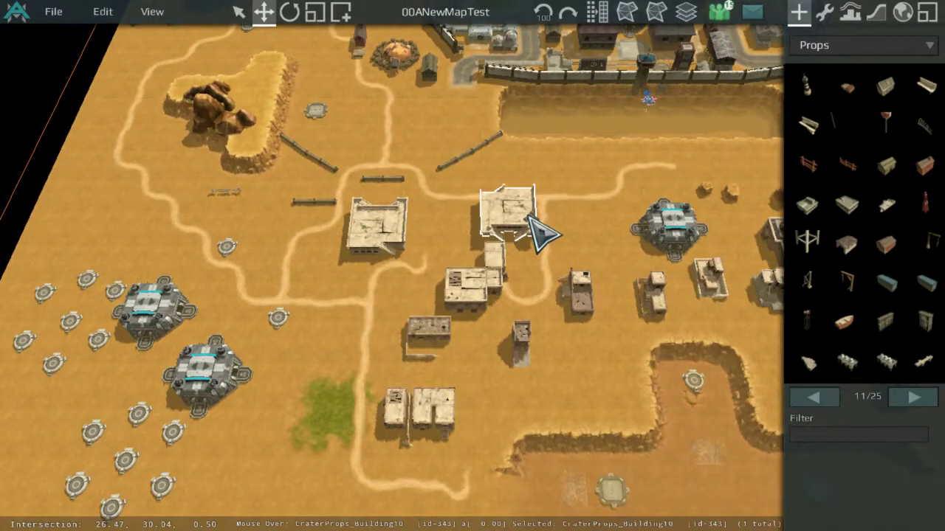
pyautogui.scroll(3, 468, 337)
pyautogui.scroll(-5, 642, 305)
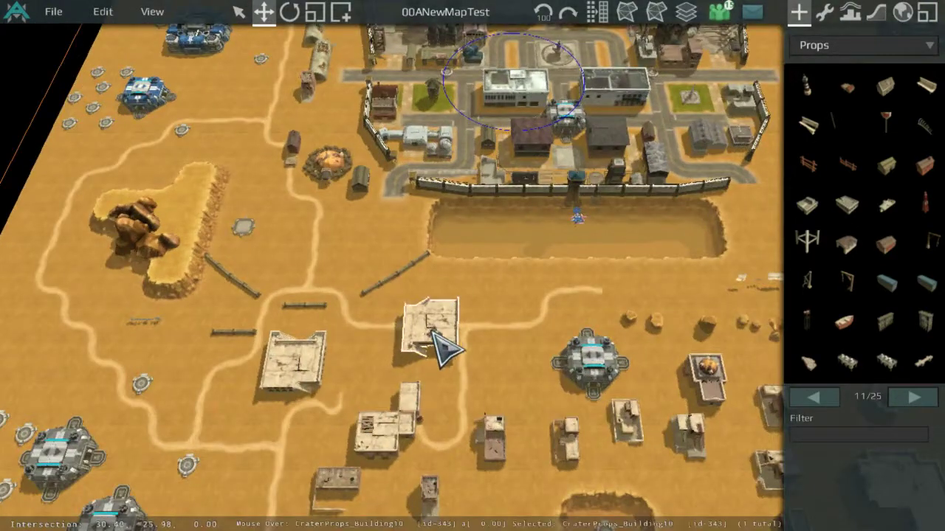
pyautogui.moveTo(432, 331); pyautogui.dragTo(546, 216)
pyautogui.scroll(3, 546, 215)
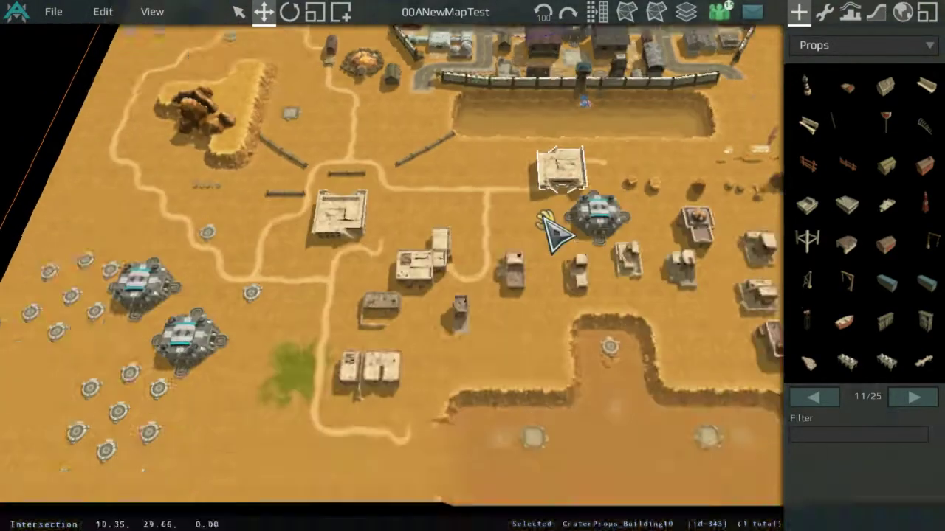
# Move the L-shaped CraterProps_Building11 building beside the green grass patch, next to the row of flat-roofed buildings.
pyautogui.scroll(3, 543, 216)
pyautogui.moveTo(419, 216); pyautogui.dragTo(255, 405)
pyautogui.scroll(-3, 381, 202)
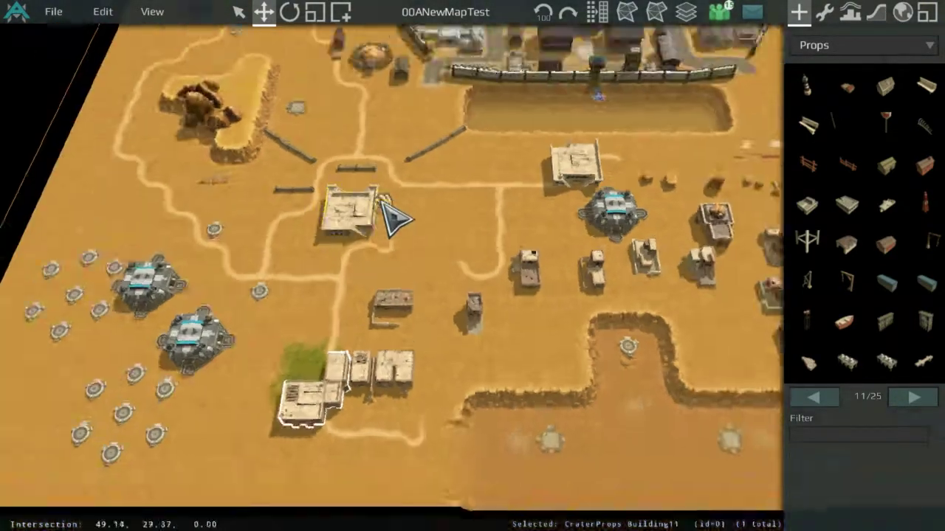
# Replace the abruptly cut tile at the end of the hooked side path with a Canyon path-end tile.
pyautogui.moveTo(381, 202); pyautogui.dragTo(341, 361, button='middle')
pyautogui.moveTo(657, 232); pyautogui.dragTo(545, 124, button='middle')
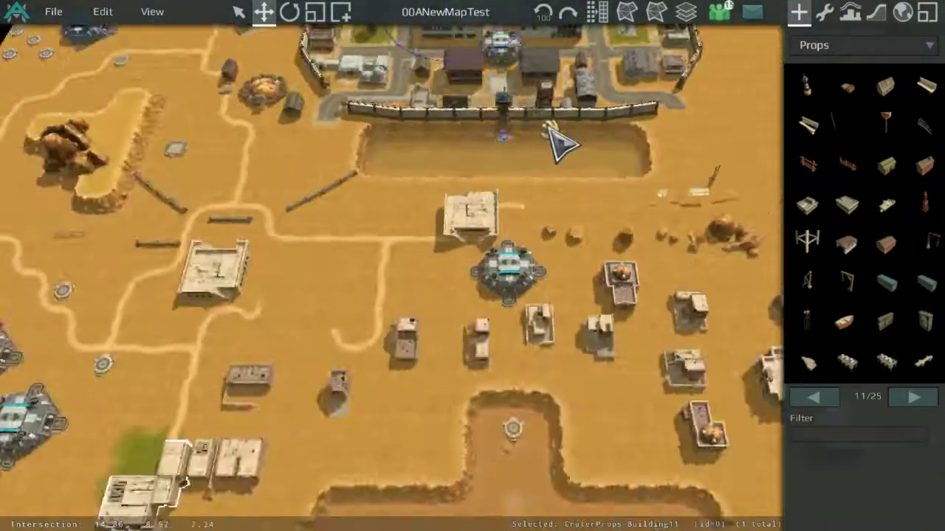
pyautogui.scroll(3, 542, 235)
pyautogui.moveTo(401, 360); pyautogui.dragTo(612, 382, button='middle')
pyautogui.scroll(2, 612, 381)
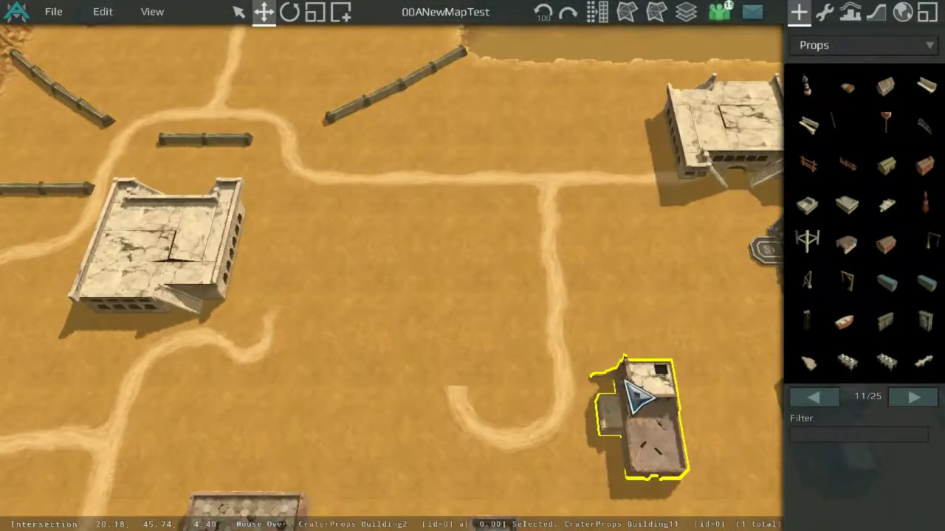
pyautogui.click(876, 12)
pyautogui.click(461, 401)
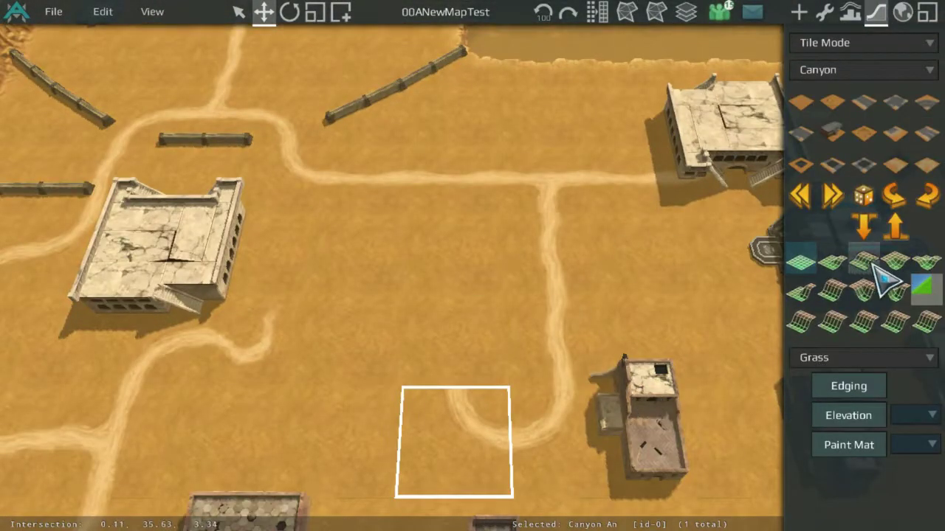
pyautogui.click(822, 198)
pyautogui.click(822, 198)
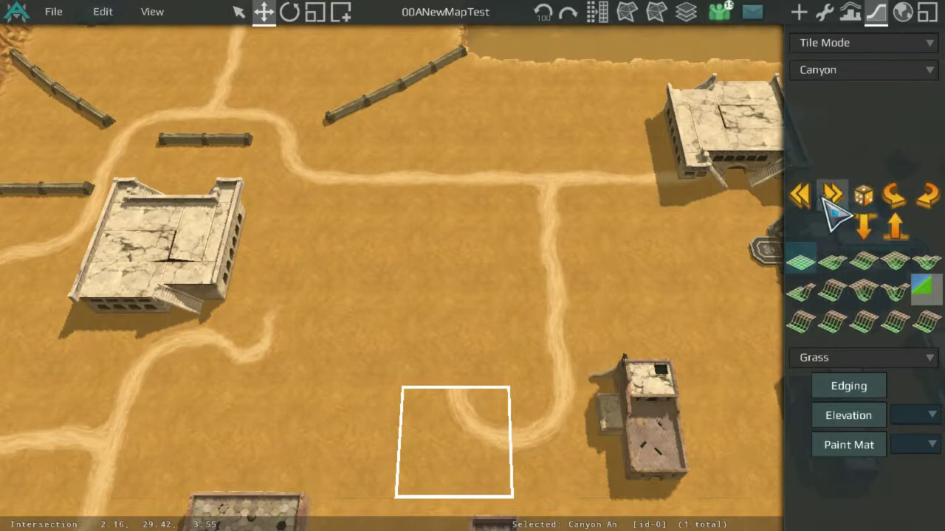
pyautogui.click(800, 197)
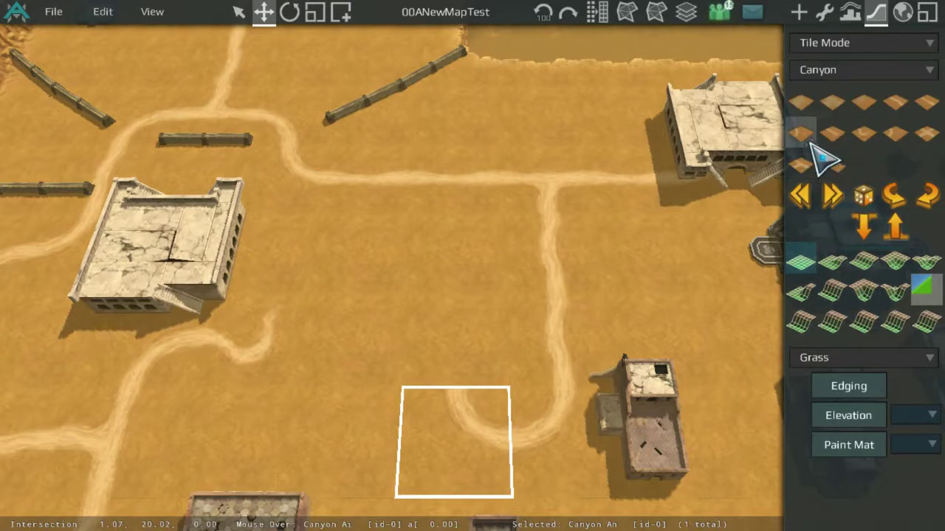
pyautogui.click(561, 258)
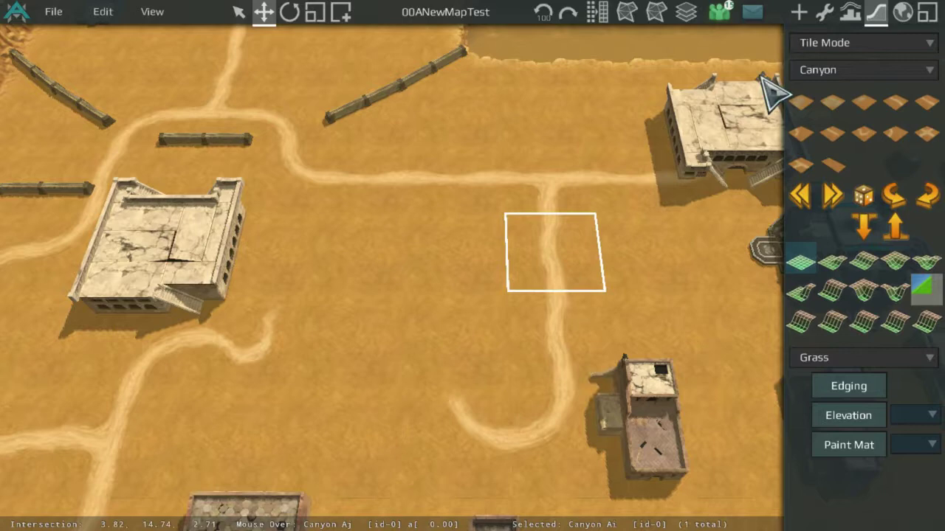
# Try CraterProps_Building2 at the end of the hooked path and move it back beside its neighbouring building.
pyautogui.click(825, 11)
pyautogui.scroll(-3, 575, 399)
pyautogui.scroll(3, 576, 399)
pyautogui.moveTo(643, 236); pyautogui.dragTo(584, 169)
pyautogui.scroll(4, 516, 253)
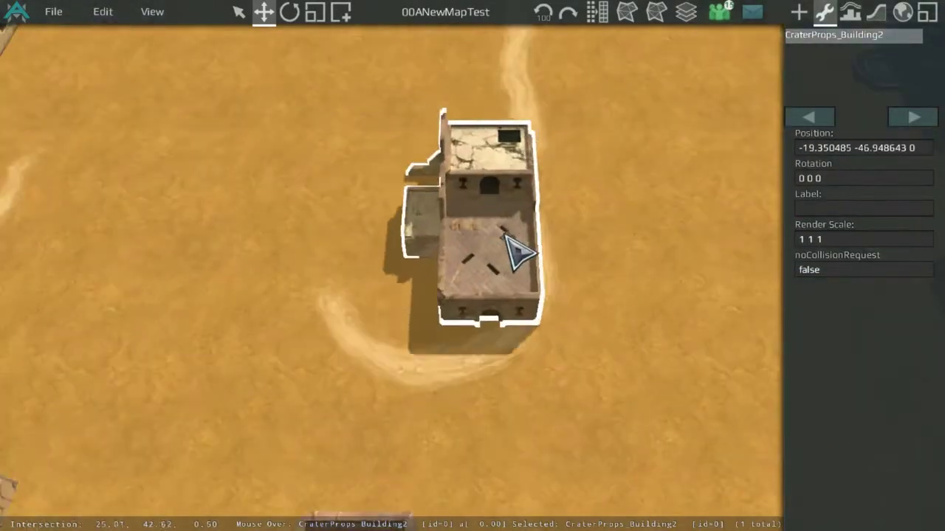
pyautogui.moveTo(408, 224); pyautogui.dragTo(367, 228)
pyautogui.click(480, 169)
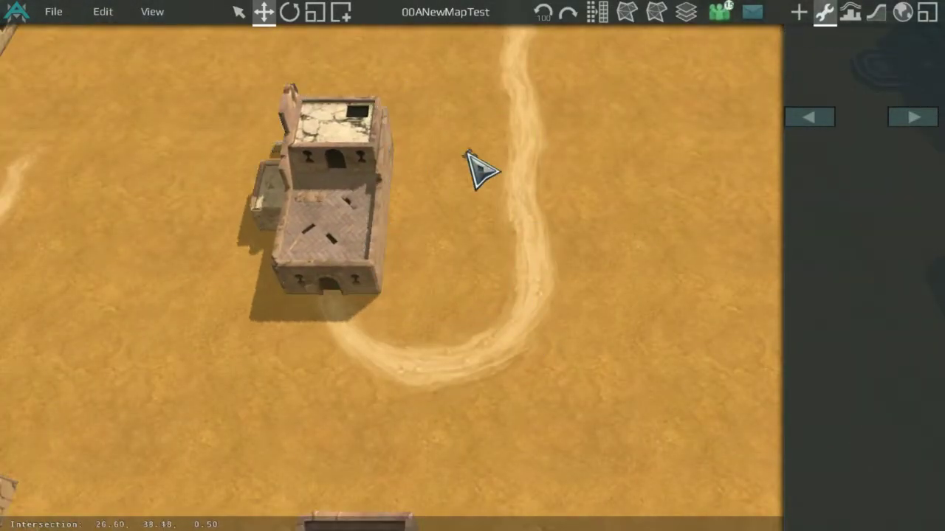
pyautogui.scroll(-4, 602, 139)
pyautogui.moveTo(200, 264); pyautogui.dragTo(416, 310)
pyautogui.moveTo(285, 322); pyautogui.dragTo(542, 273, button='middle')
# Duplicate the CraterProps_Building12 building, rotate the copy to 270 degrees and place it inside the bend of the hooked path.
pyautogui.click(461, 318)
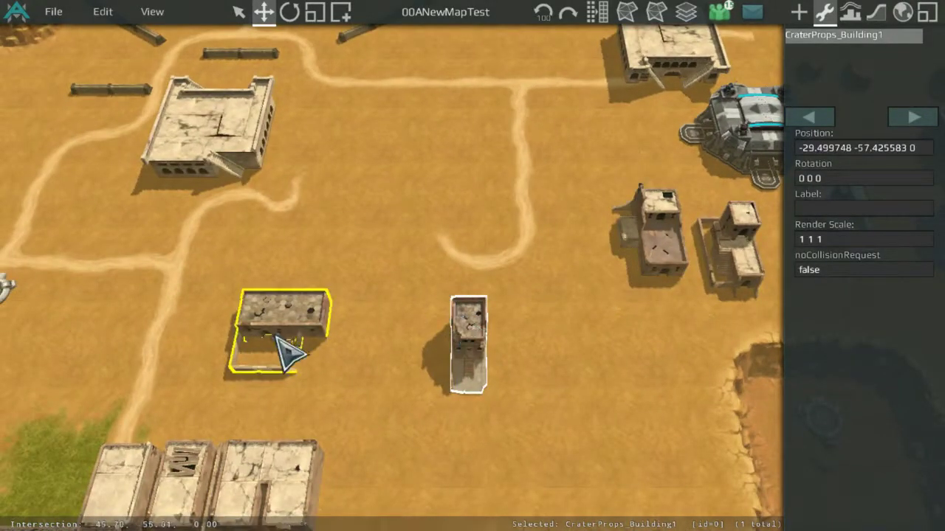
pyautogui.moveTo(279, 331); pyautogui.dragTo(313, 339)
pyautogui.scroll(6, 363, 316)
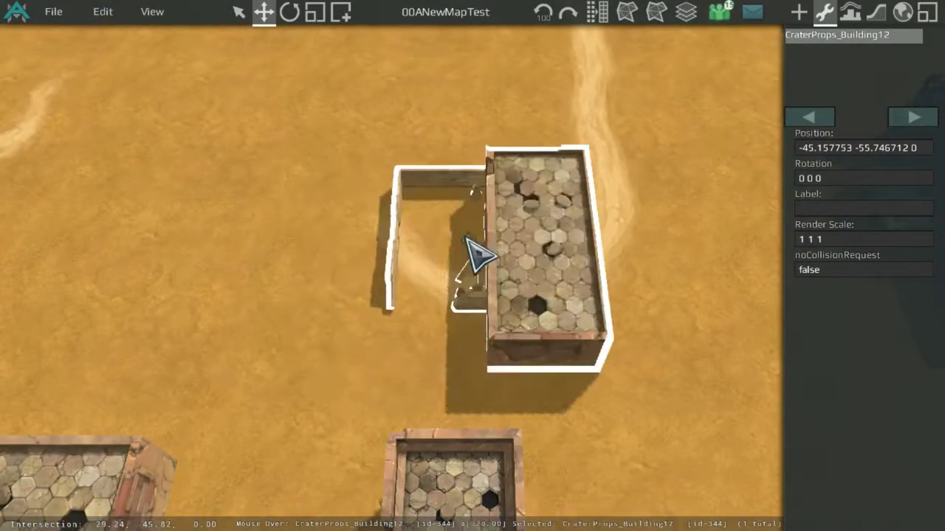
pyautogui.moveTo(452, 144); pyautogui.dragTo(429, 138)
pyautogui.click(429, 138)
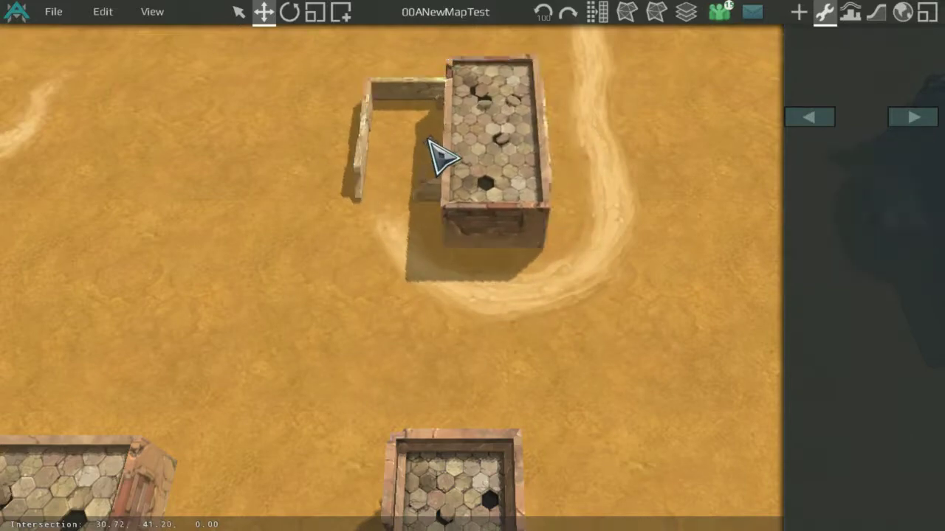
pyautogui.moveTo(429, 138); pyautogui.dragTo(582, 293, button='middle')
pyautogui.moveTo(658, 338); pyautogui.dragTo(433, 257, button='middle')
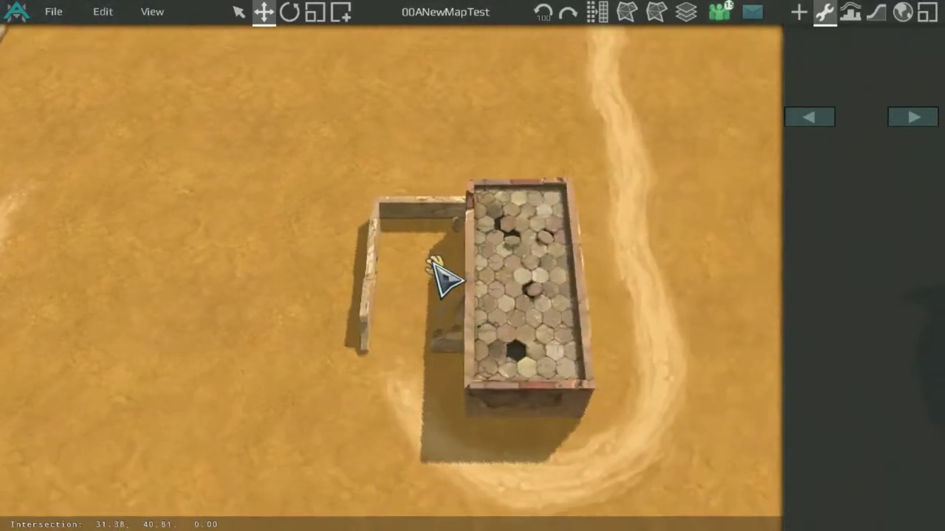
pyautogui.click(519, 241)
pyautogui.click(524, 233)
# Turn on the navigation mesh overlay for the area around the new buildings.
pyautogui.scroll(-5, 573, 202)
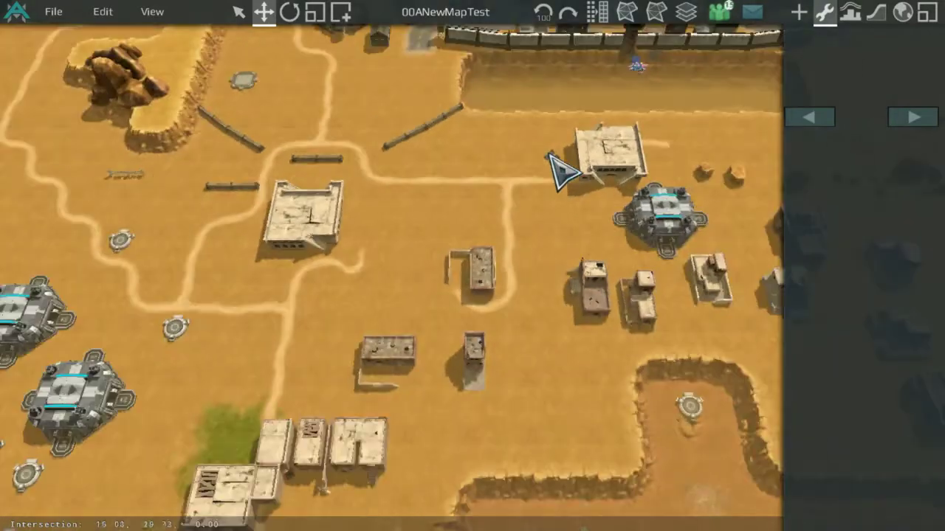
pyautogui.scroll(2, 548, 155)
pyautogui.click(624, 11)
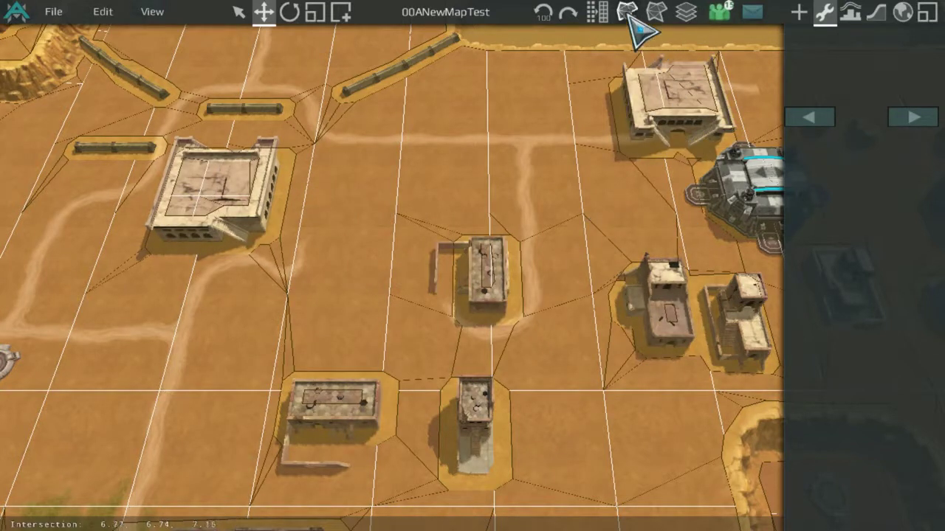
# Examine the walkable areas and blocked zones around the duplicated building and on the neighbouring rooftops.
pyautogui.scroll(1, 563, 274)
pyautogui.click(502, 267)
pyautogui.scroll(2, 508, 255)
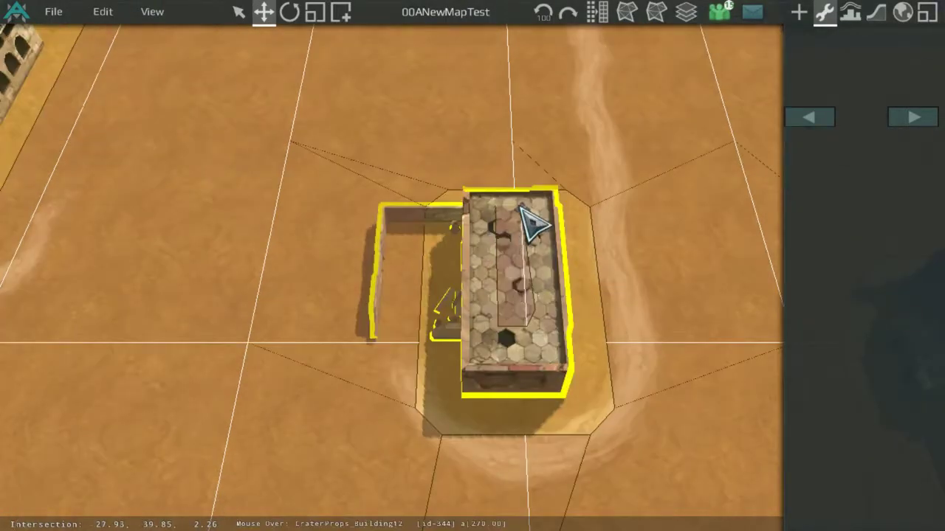
pyautogui.scroll(1, 541, 215)
pyautogui.scroll(-3, 536, 284)
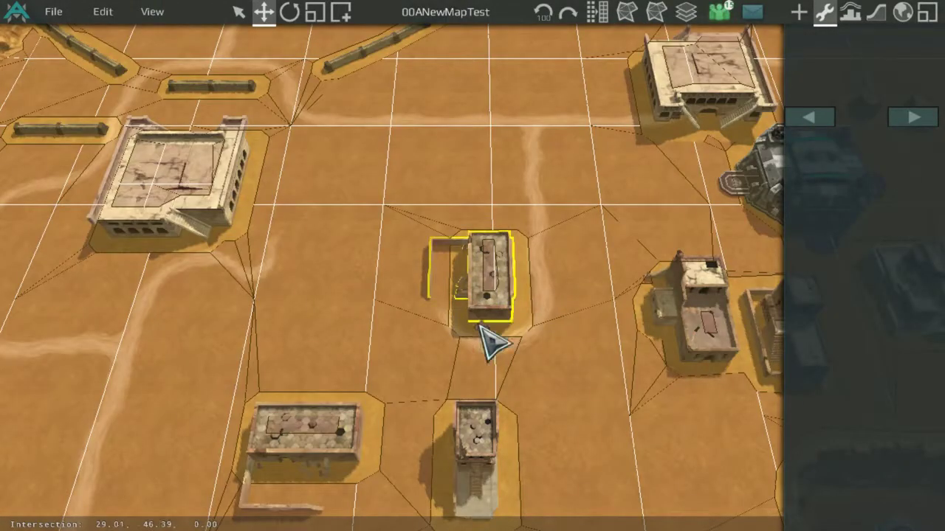
pyautogui.scroll(2, 521, 299)
pyautogui.scroll(-3, 519, 293)
pyautogui.scroll(-3, 624, 211)
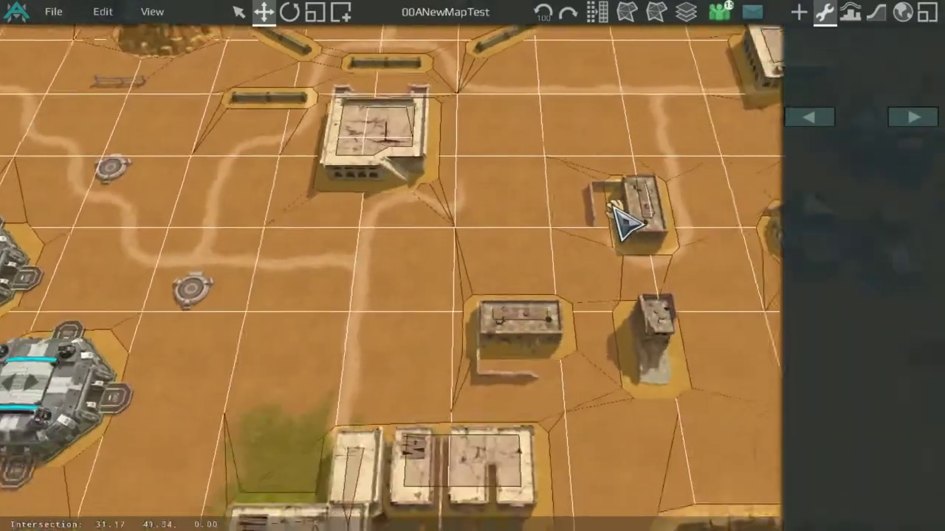
pyautogui.scroll(2, 569, 131)
pyautogui.scroll(-1, 636, 129)
pyautogui.scroll(-1, 629, 148)
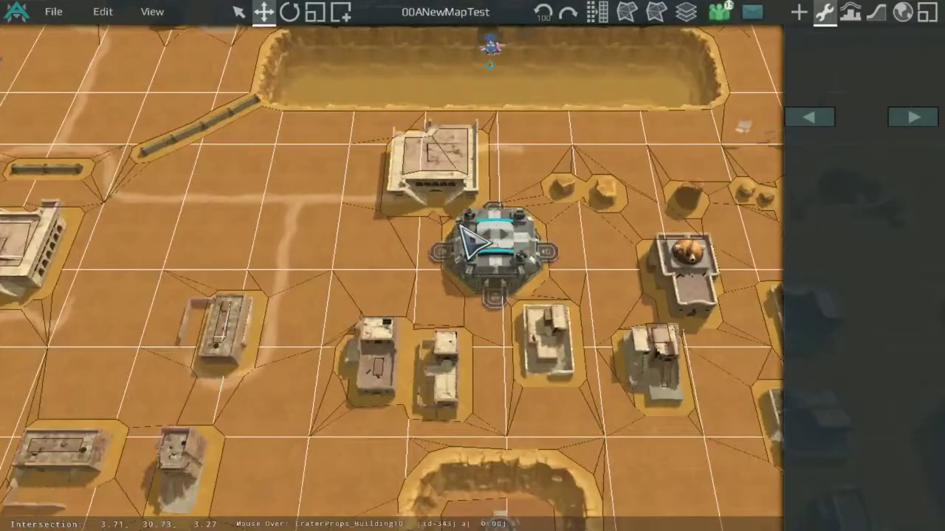
pyautogui.scroll(3, 633, 190)
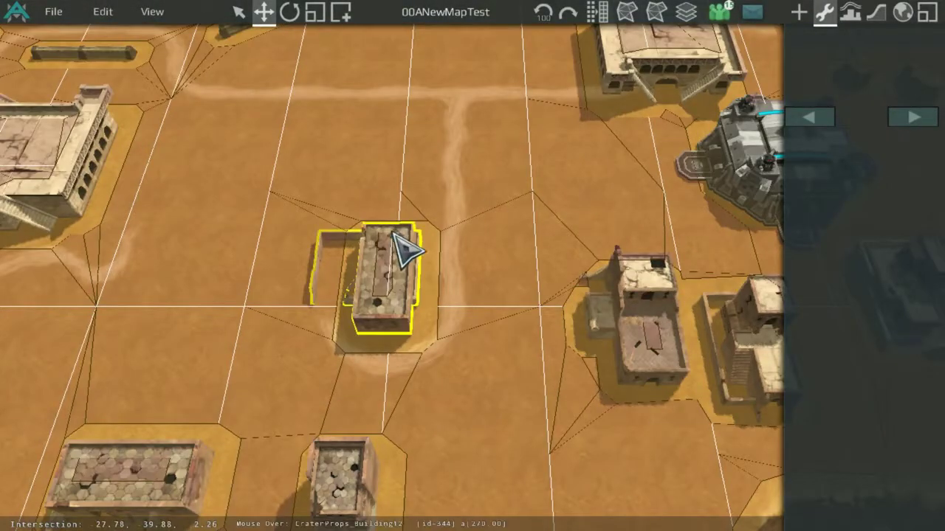
pyautogui.scroll(-4, 453, 239)
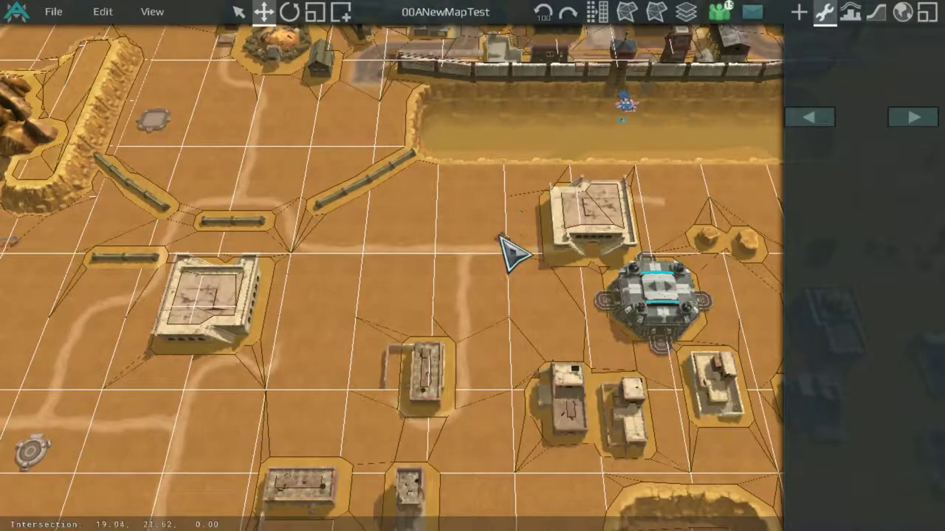
pyautogui.scroll(4, 514, 252)
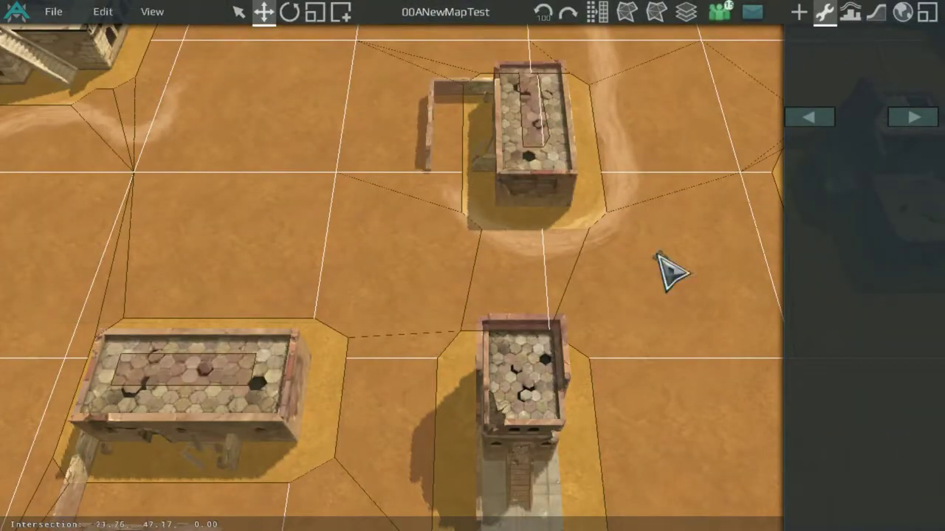
pyautogui.scroll(-3, 627, 224)
pyautogui.scroll(3, 600, 199)
pyautogui.moveTo(561, 236); pyautogui.dragTo(376, 344, button='middle')
pyautogui.scroll(-3, 484, 263)
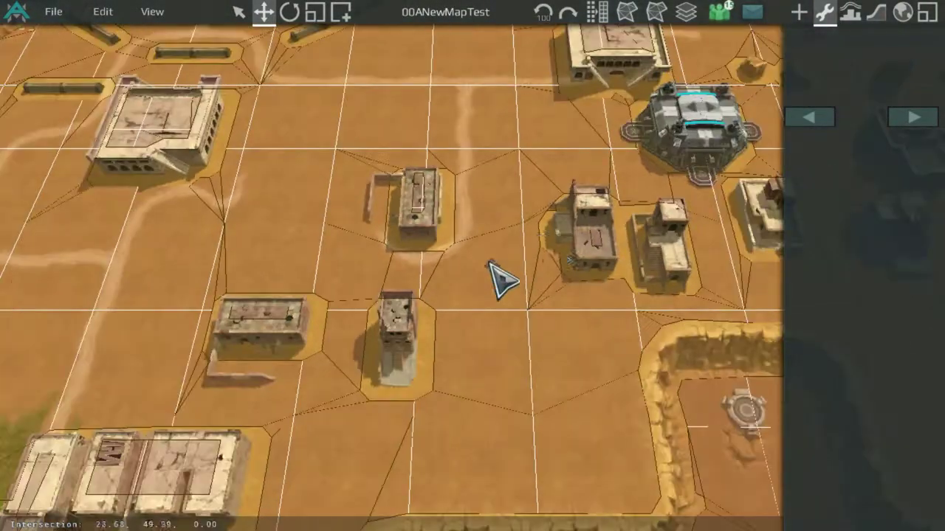
pyautogui.scroll(-3, 337, 263)
pyautogui.scroll(5, 449, 185)
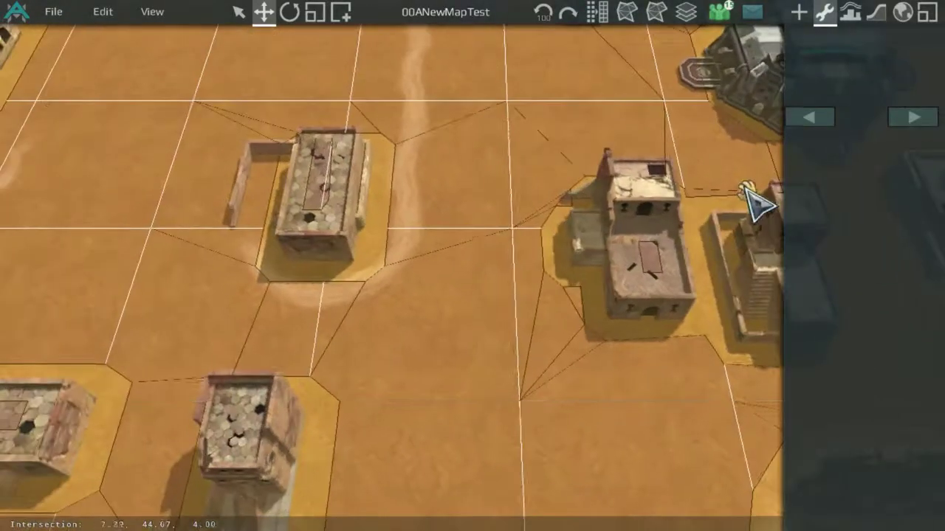
pyautogui.scroll(-3, 473, 184)
# Try placing a SimpleProps_OldContainer prop lengthwise over the walkable strip on the duplicated building's roof.
pyautogui.click(803, 13)
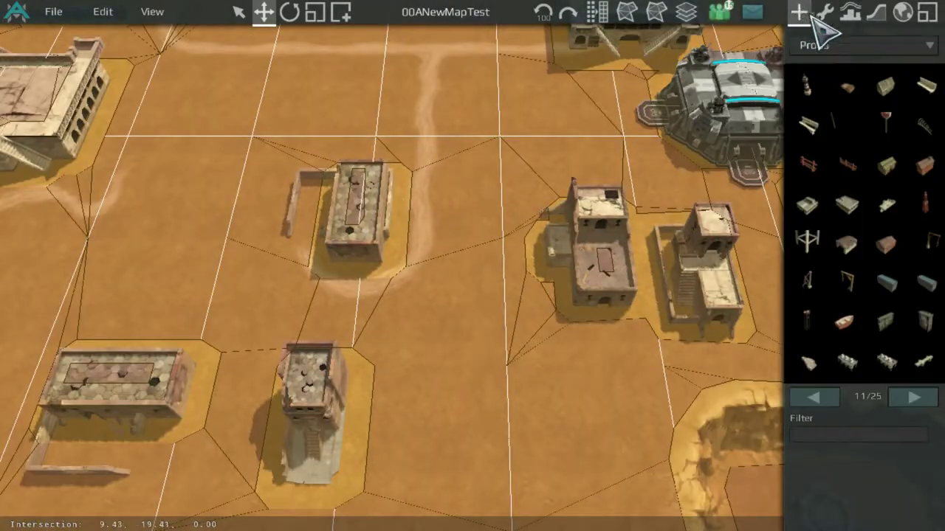
pyautogui.moveTo(611, 212); pyautogui.dragTo(688, 222, button='middle')
pyautogui.moveTo(598, 191); pyautogui.dragTo(775, 260, button='middle')
pyautogui.scroll(9, 833, 249)
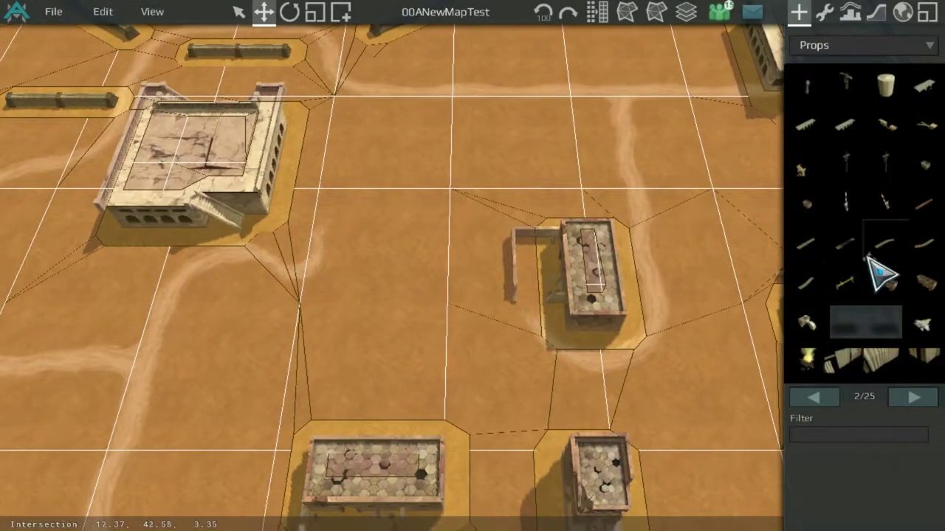
pyautogui.scroll(-1, 878, 274)
pyautogui.scroll(1, 885, 290)
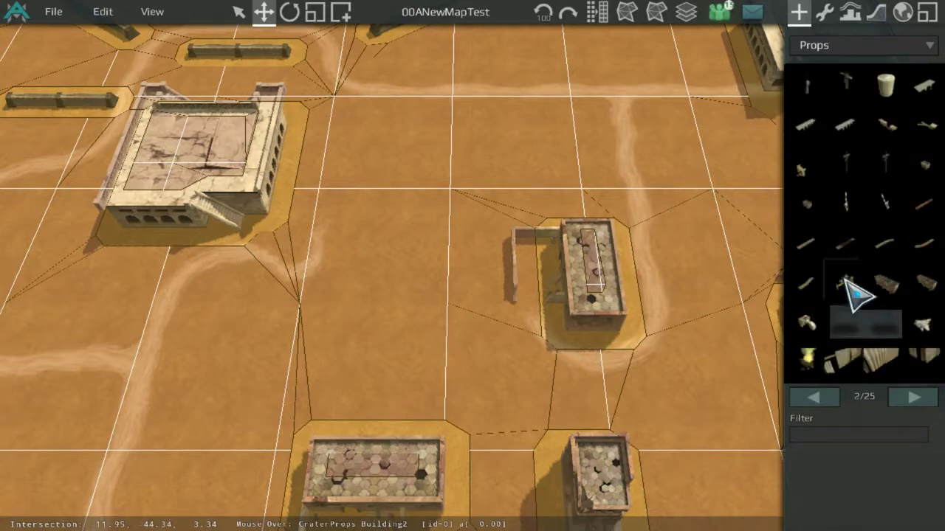
pyautogui.moveTo(854, 296); pyautogui.dragTo(521, 290)
pyautogui.press('r')
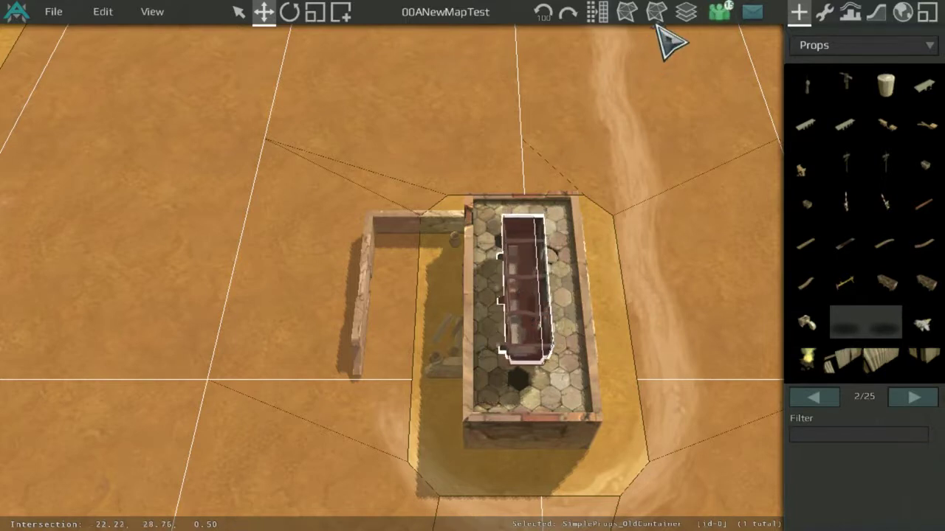
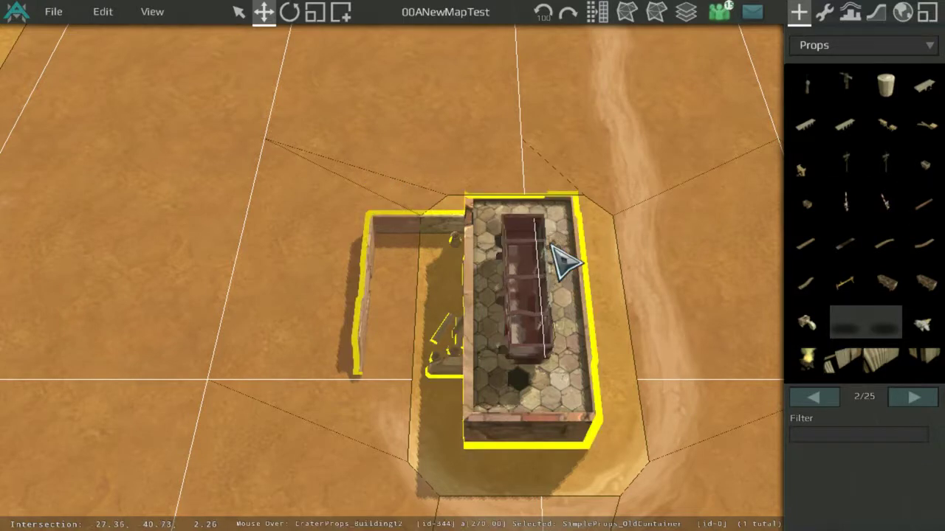
pyautogui.moveTo(542, 268); pyautogui.dragTo(845, 314)
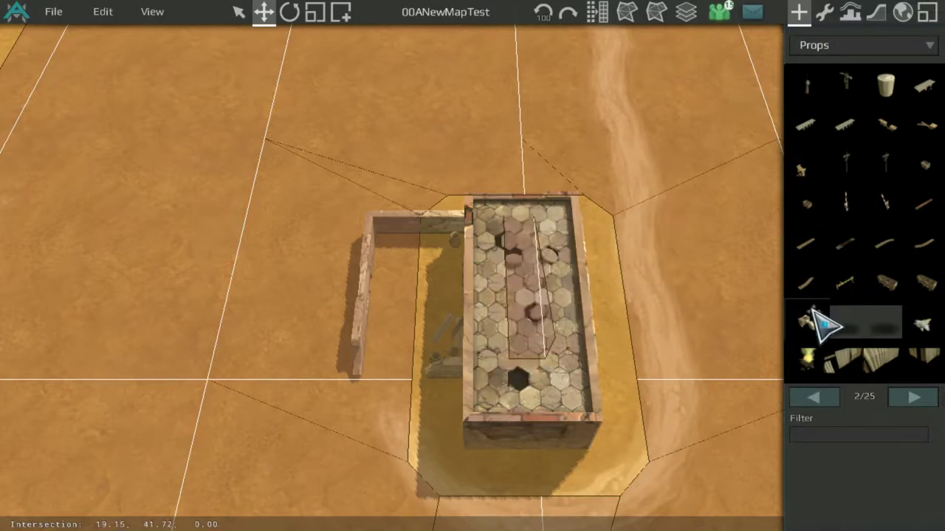
# Try placing a Container7 prop lengthwise over the walkable strip on the duplicated building's roof.
pyautogui.scroll(1, 838, 351)
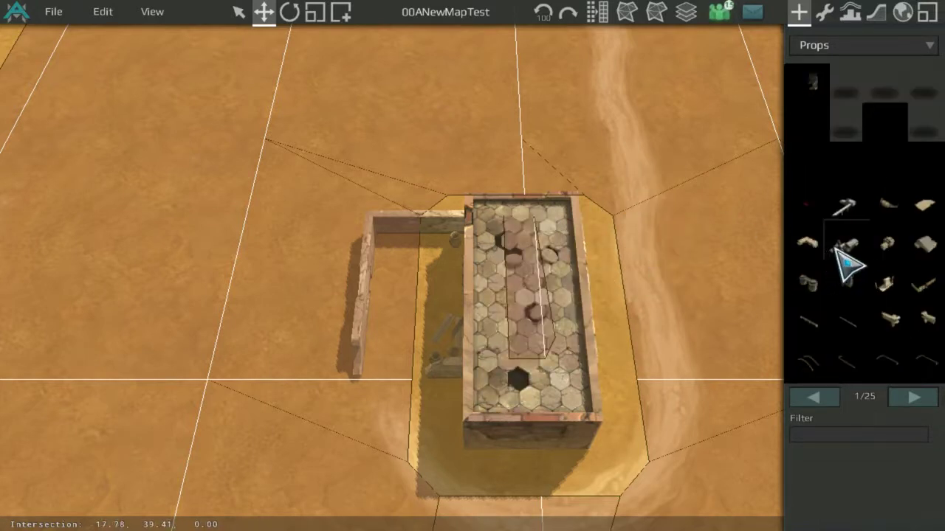
pyautogui.scroll(-3, 904, 230)
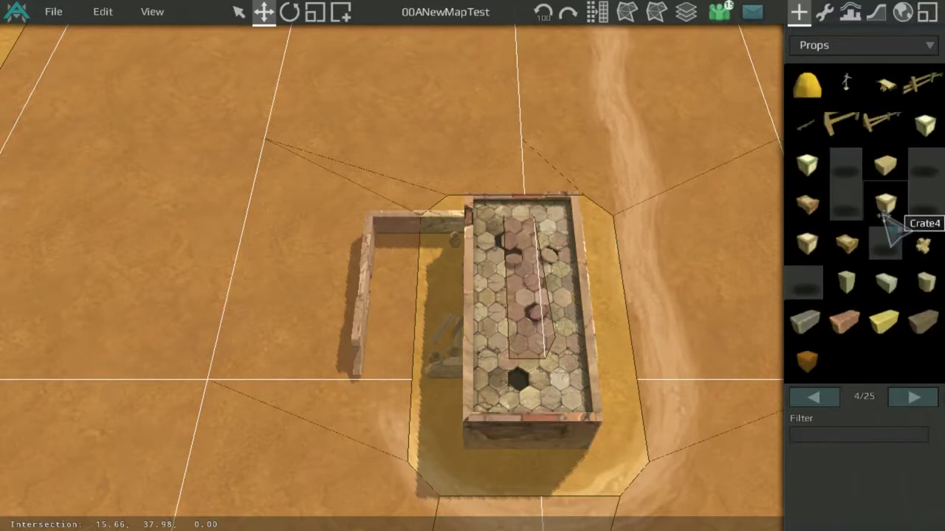
pyautogui.scroll(-1, 869, 249)
pyautogui.scroll(1, 879, 288)
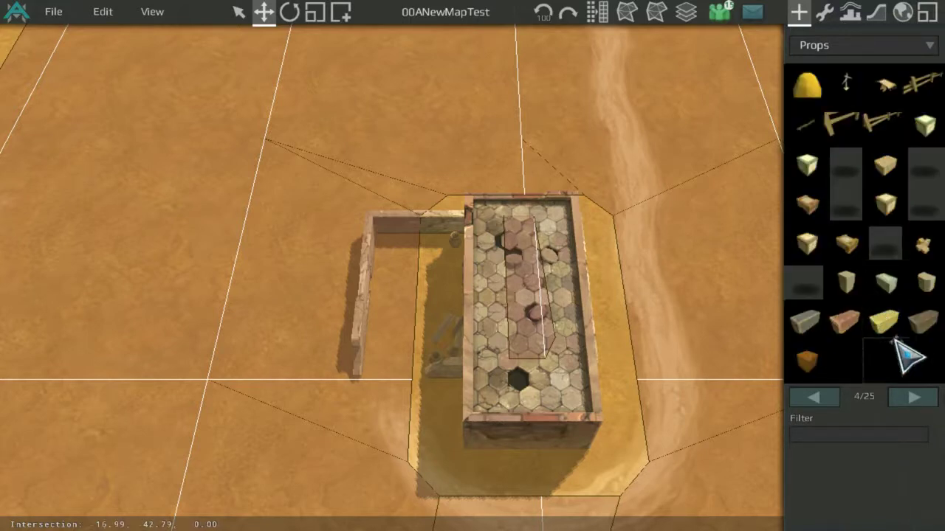
pyautogui.click(919, 324)
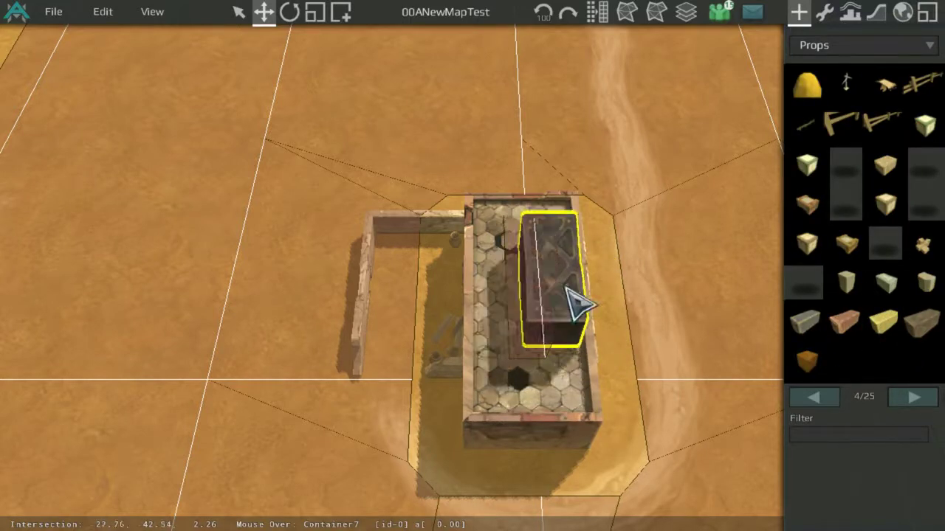
pyautogui.scroll(-3, 871, 268)
# Move the duplicated CraterProps_Building12 out of the hooked path's bend to the open ground between the small tower and the cliff.
pyautogui.scroll(-5, 744, 263)
pyautogui.scroll(5, 483, 153)
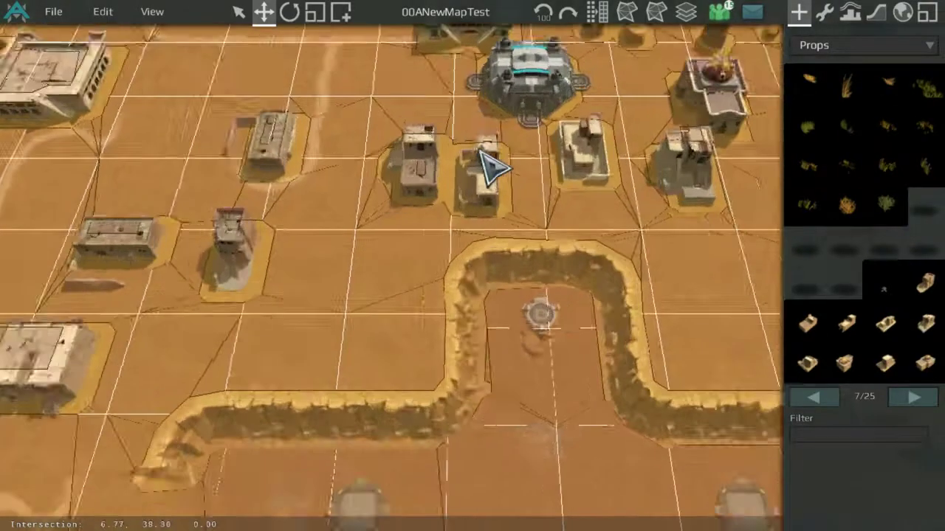
pyautogui.scroll(-2, 285, 137)
pyautogui.moveTo(285, 138); pyautogui.dragTo(558, 286, button='middle')
pyautogui.moveTo(337, 162); pyautogui.dragTo(537, 355)
# Duplicate the CraterProps_Building3 building and place the copy at the inner end of the hooked path.
pyautogui.moveTo(580, 260); pyautogui.dragTo(348, 333, button='middle')
pyautogui.keyDown('shift'); pyautogui.moveTo(544, 319); pyautogui.dragTo(111, 133); pyautogui.keyUp('shift')
pyautogui.moveTo(111, 133); pyautogui.dragTo(513, 233, button='middle')
pyautogui.scroll(3, 513, 233)
pyautogui.moveTo(533, 242); pyautogui.dragTo(544, 317)
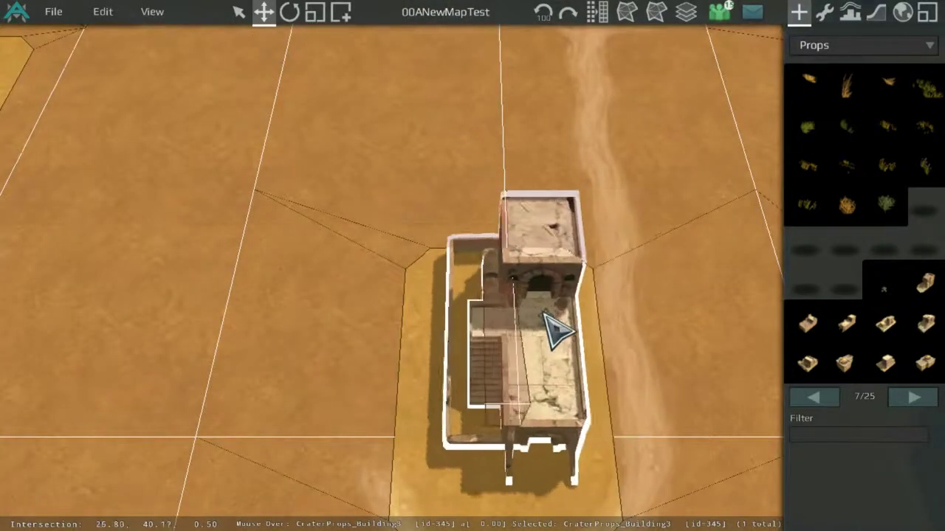
pyautogui.moveTo(544, 316); pyautogui.dragTo(503, 206, button='middle')
pyautogui.moveTo(508, 208); pyautogui.dragTo(382, 200)
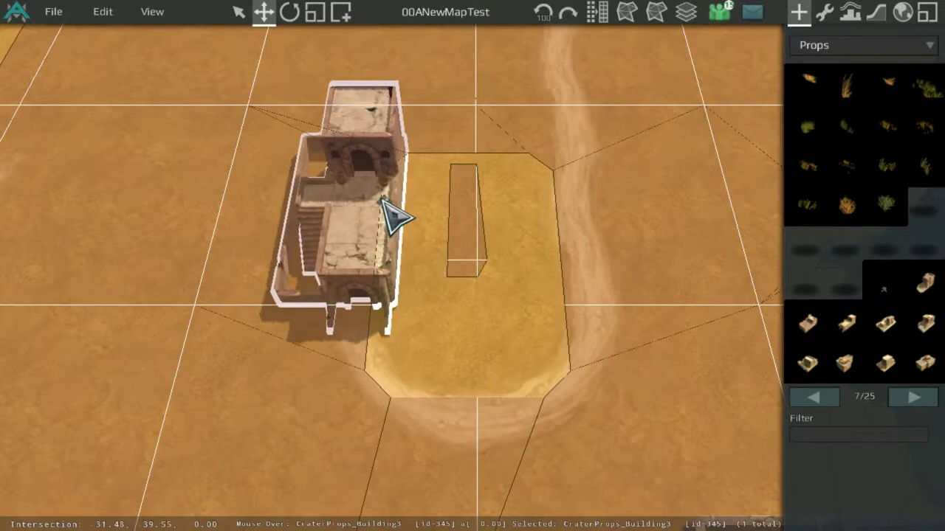
pyautogui.click(382, 199)
# Try adding another CraterProps_Building3 copy to the row of houses above the cliff.
pyautogui.scroll(-3, 590, 240)
pyautogui.moveTo(596, 294); pyautogui.dragTo(389, 229, button='middle')
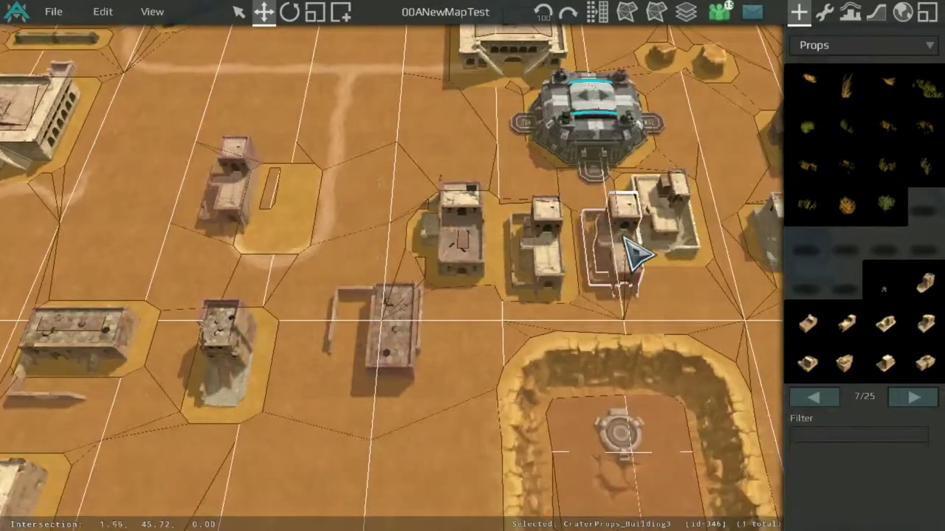
pyautogui.moveTo(604, 209); pyautogui.dragTo(499, 314)
# Update the navigation mesh around the relocated building and the new house at the path's end.
pyautogui.scroll(4, 295, 100)
pyautogui.click(295, 99)
pyautogui.moveTo(295, 100); pyautogui.dragTo(522, 101, button='middle')
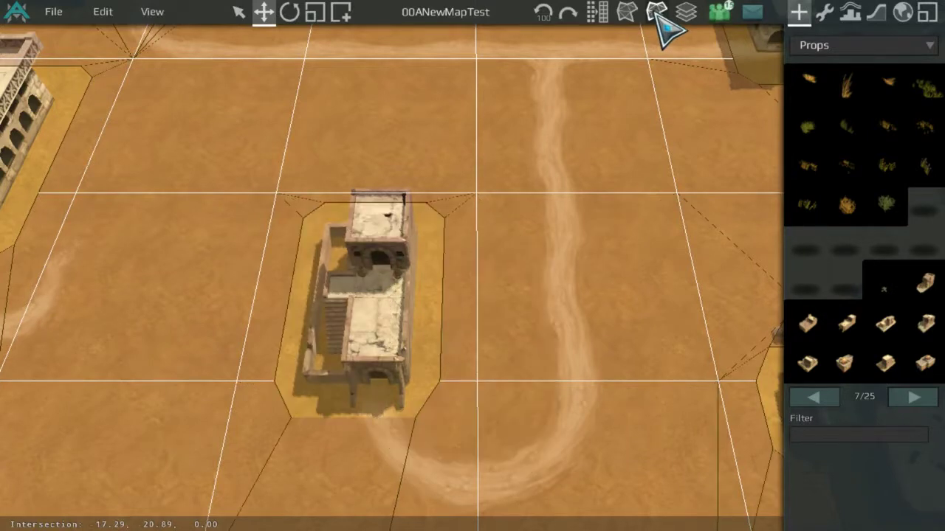
# Examine the updated navigation mesh and the spacing of the buildings between the hooked path, the large halls and the walls.
pyautogui.scroll(-5, 636, 147)
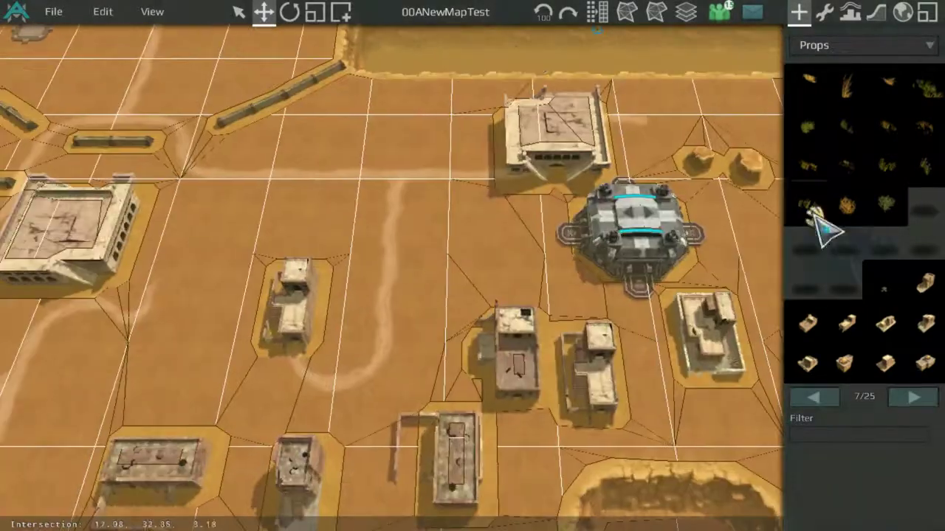
pyautogui.scroll(3, 520, 78)
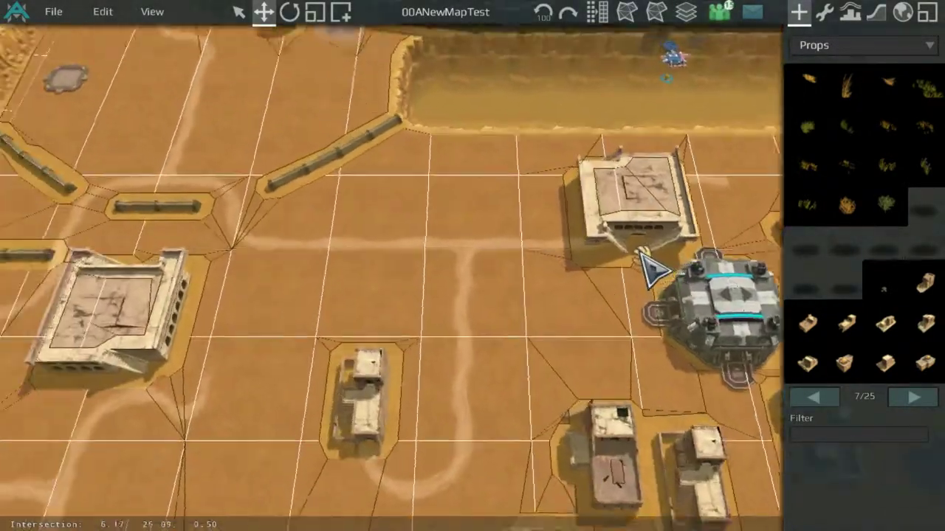
pyautogui.scroll(-2, 648, 267)
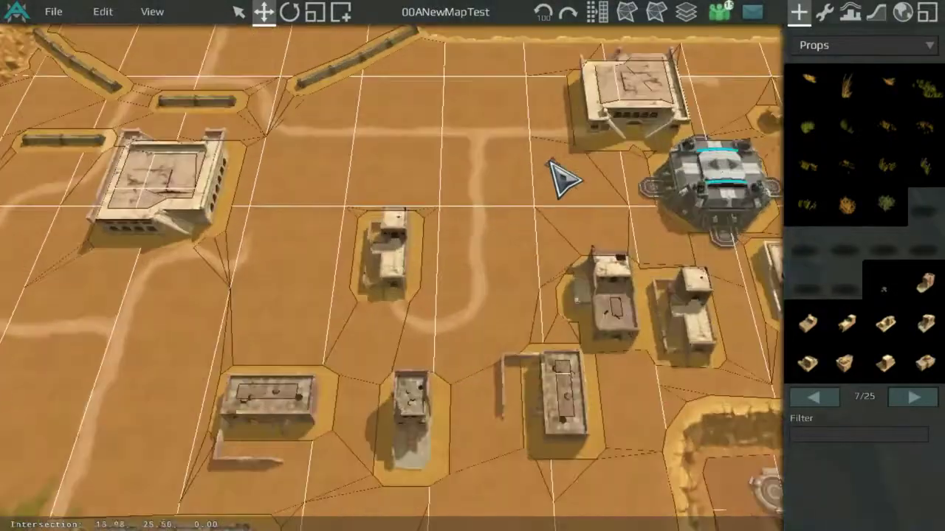
pyautogui.scroll(2, 566, 179)
pyautogui.click(452, 229)
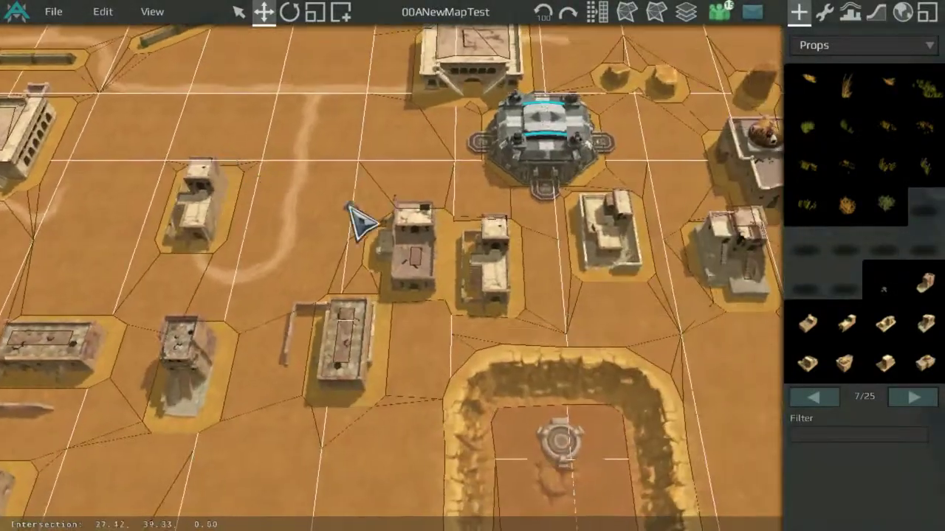
pyautogui.click(721, 243)
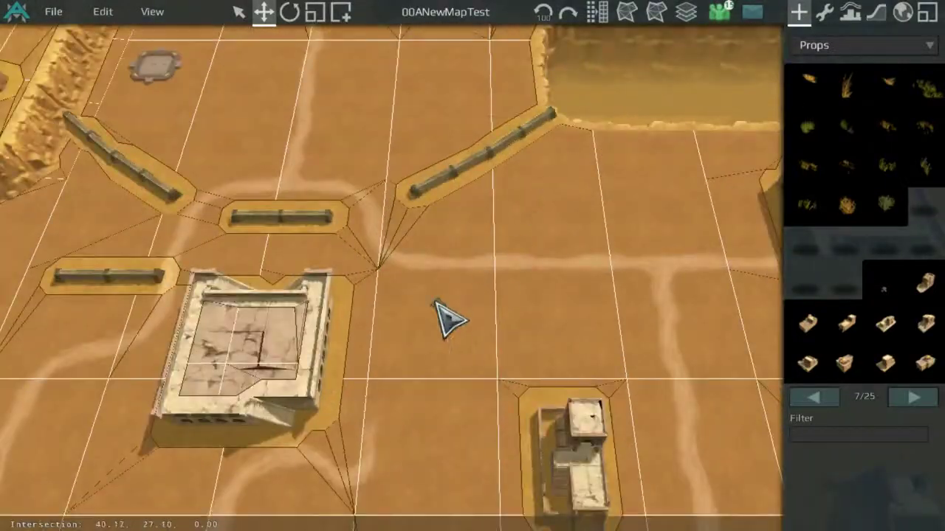
pyautogui.click(464, 325)
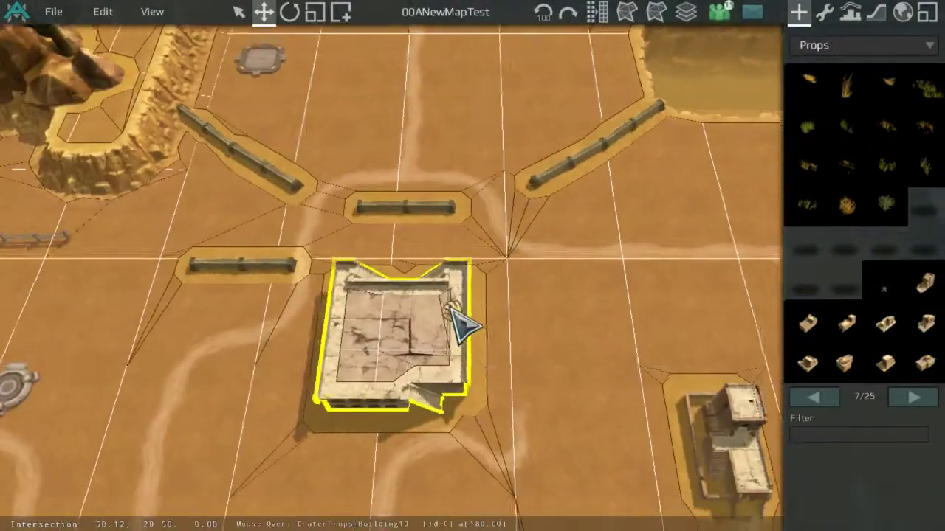
pyautogui.press('s')
pyautogui.press('d')
pyautogui.scroll(-5, 635, 268)
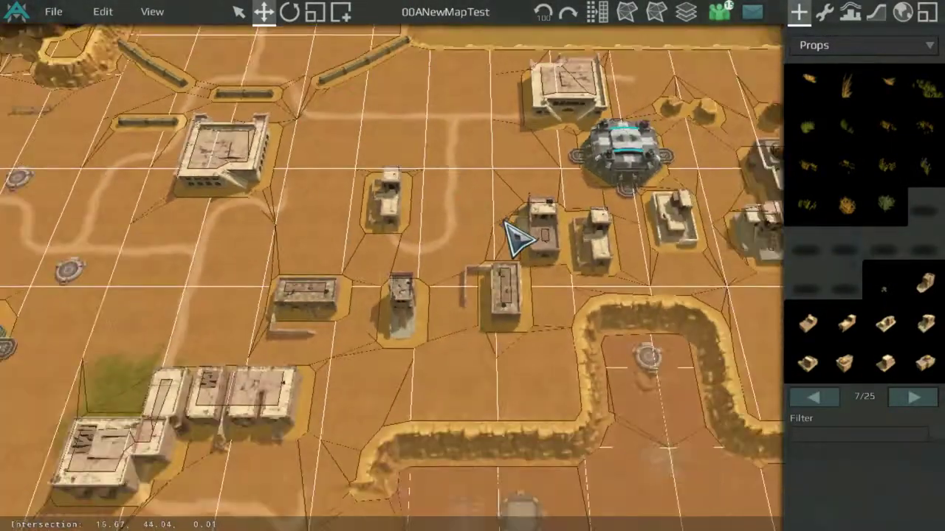
pyautogui.scroll(-2, 506, 225)
pyautogui.moveTo(508, 227); pyautogui.dragTo(457, 155, button='middle')
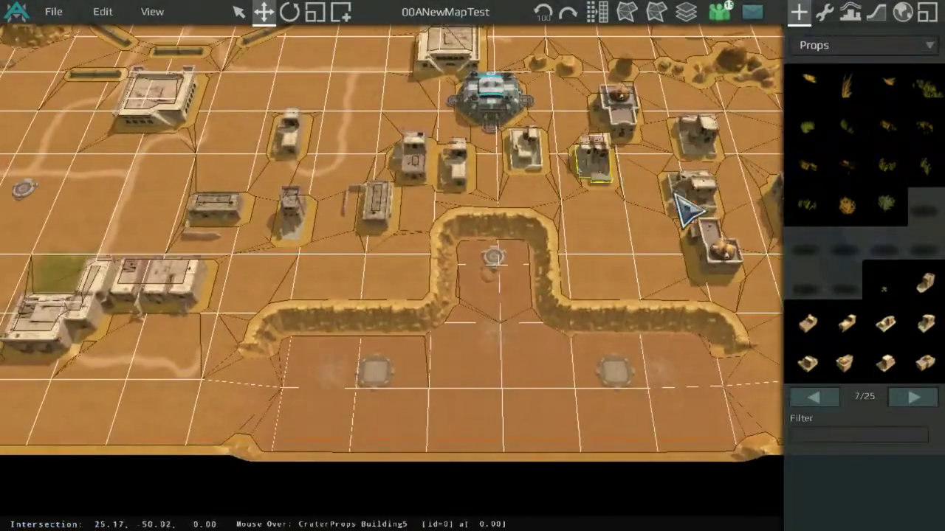
# Survey the walled town beyond the sunken trench, comparing its building density and blocked zones along the roads.
pyautogui.moveTo(441, 194); pyautogui.dragTo(506, 300, button='middle')
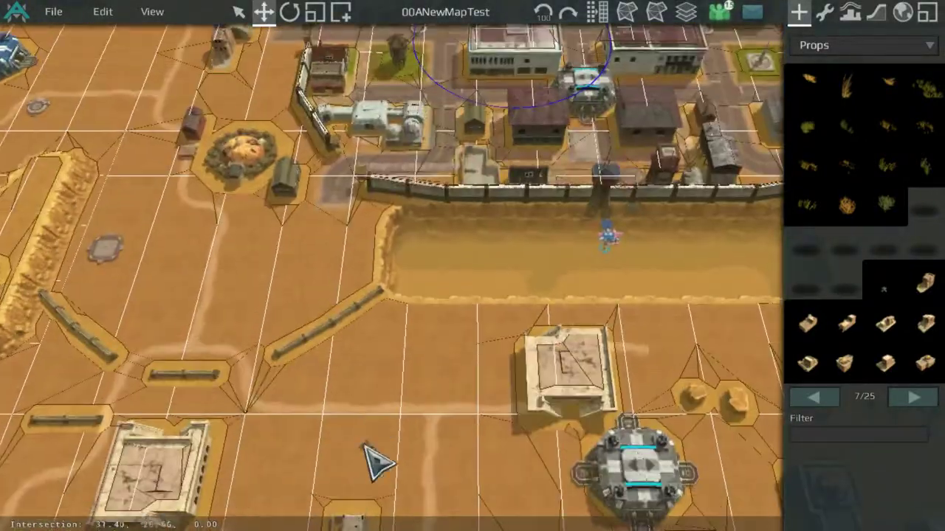
pyautogui.moveTo(459, 145); pyautogui.dragTo(378, 336, button='middle')
pyautogui.moveTo(313, 201); pyautogui.dragTo(270, 302, button='middle')
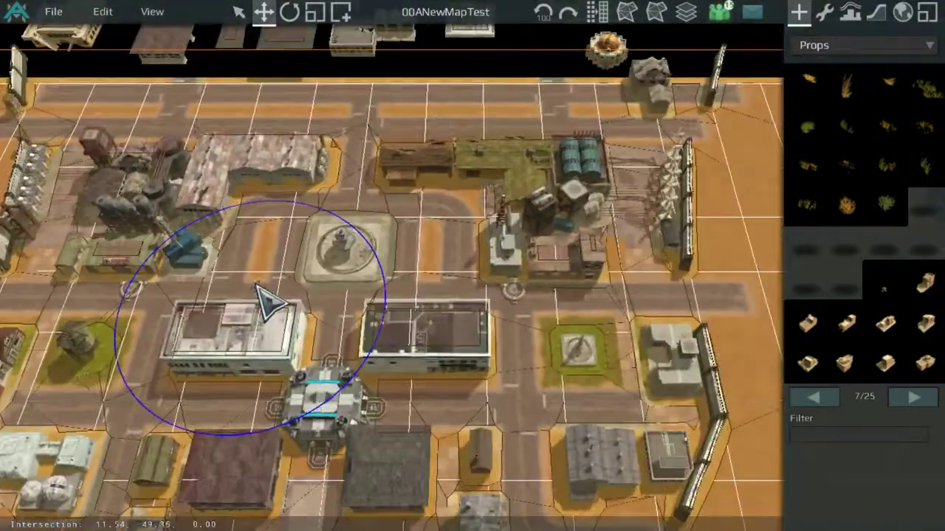
pyautogui.moveTo(509, 219); pyautogui.dragTo(546, 125, button='middle')
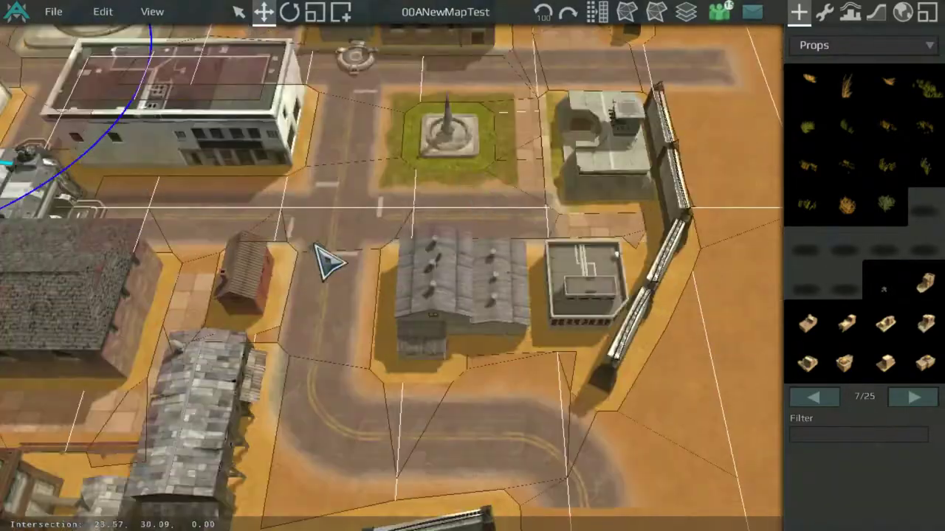
pyautogui.scroll(-5, 384, 353)
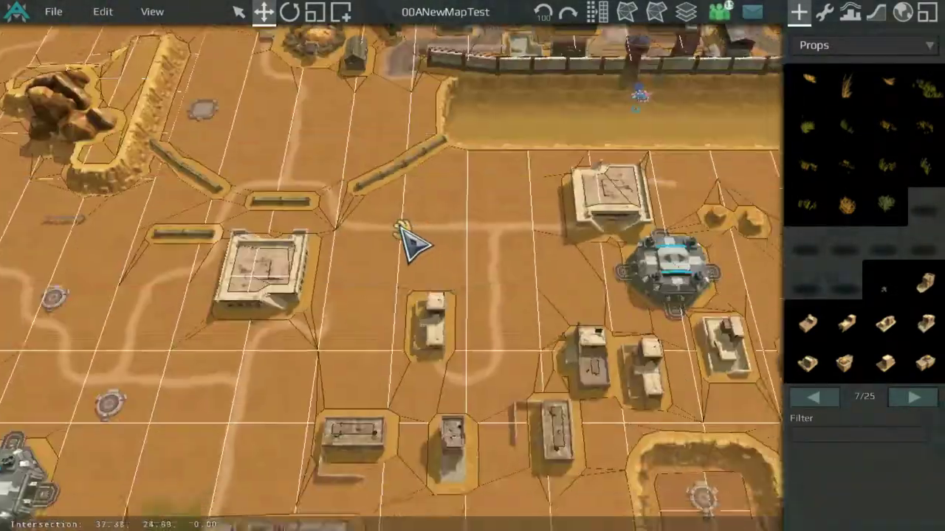
# Review the open ground and gaps between the desert buildings from the hooked path down to the cliff.
pyautogui.scroll(5, 449, 166)
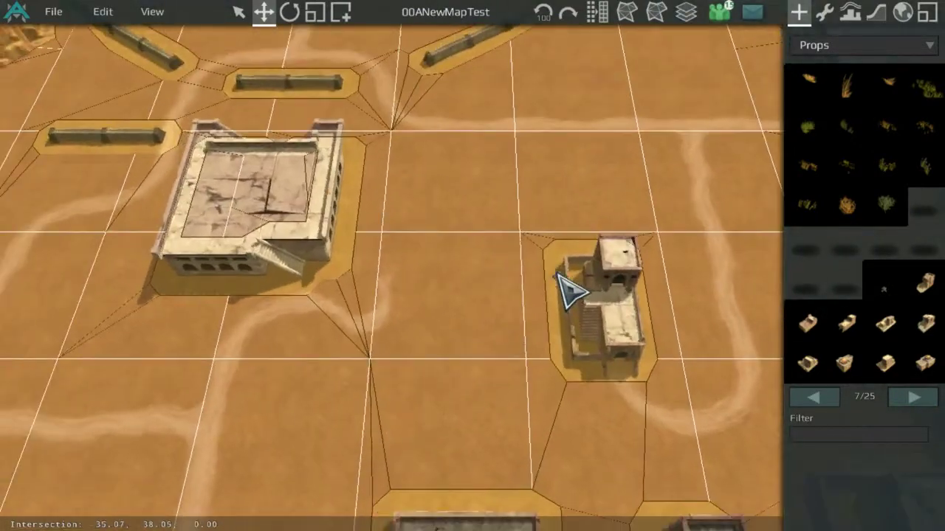
pyautogui.scroll(-3, 502, 216)
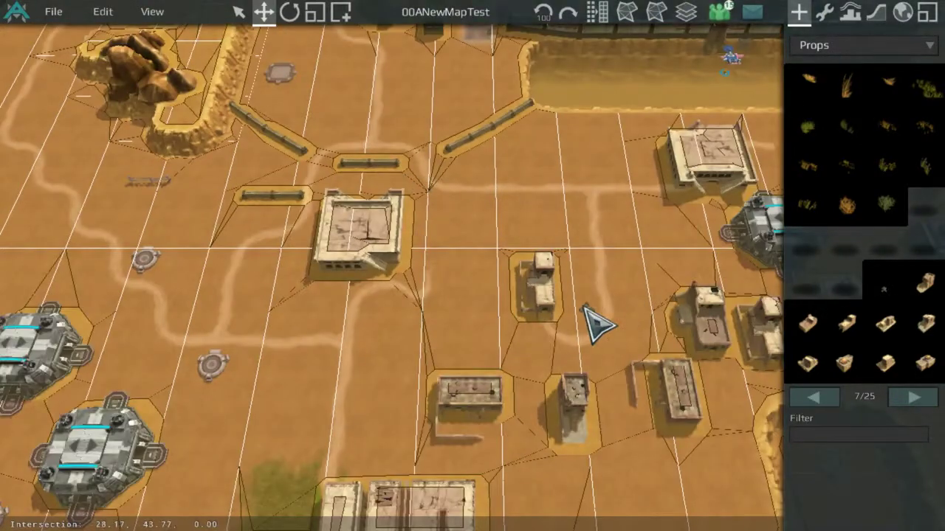
pyautogui.moveTo(583, 305); pyautogui.dragTo(356, 189, button='middle')
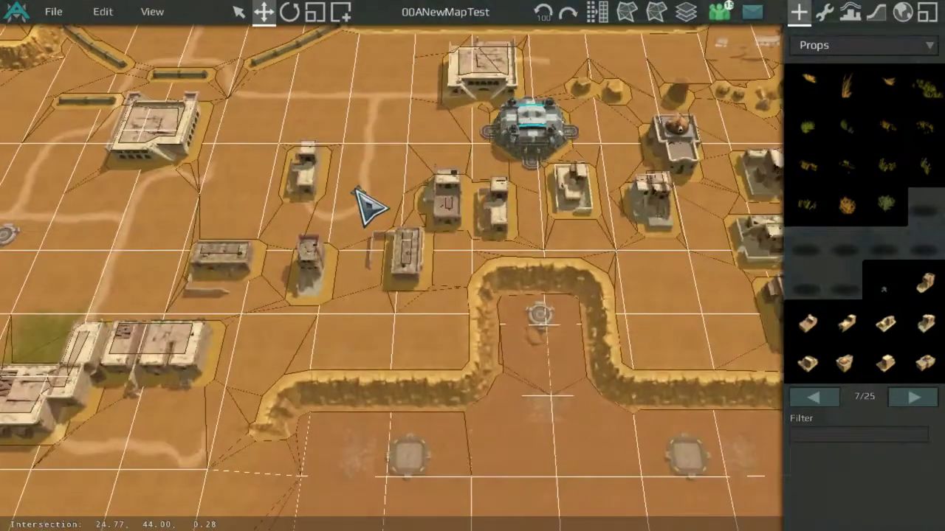
pyautogui.moveTo(410, 208); pyautogui.dragTo(652, 279, button='middle')
pyautogui.scroll(3, 532, 267)
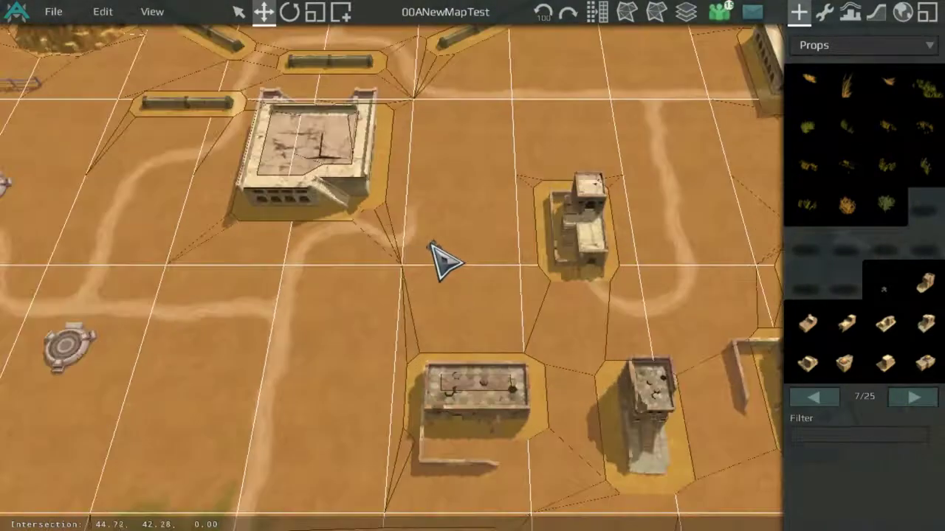
pyautogui.moveTo(676, 353); pyautogui.dragTo(530, 148, button='middle')
pyautogui.scroll(-2, 530, 149)
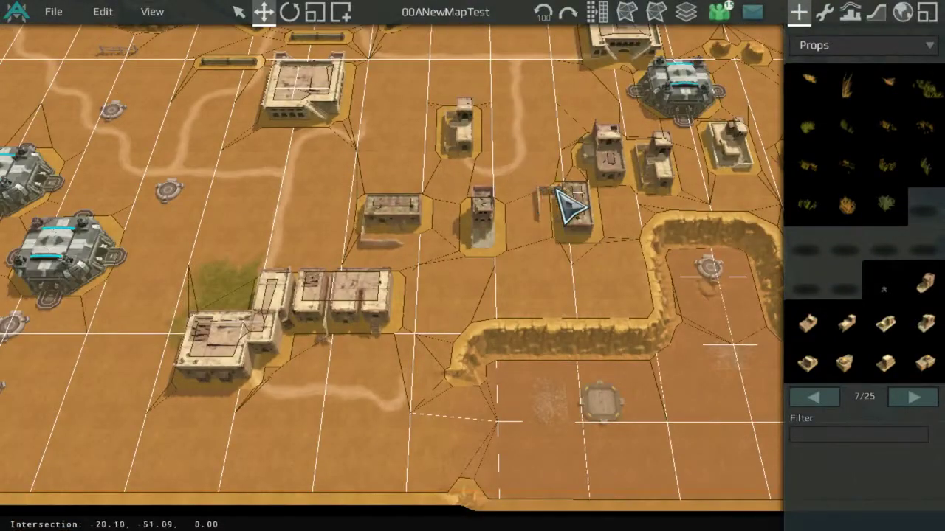
pyautogui.moveTo(556, 190); pyautogui.dragTo(437, 256, button='middle')
pyautogui.moveTo(567, 240); pyautogui.dragTo(437, 199, button='middle')
pyautogui.moveTo(639, 133); pyautogui.dragTo(727, 200, button='middle')
# Try out a SandrimProps_Bench prop on the rim of the cliff near the duplicated building.
pyautogui.scroll(-2, 841, 280)
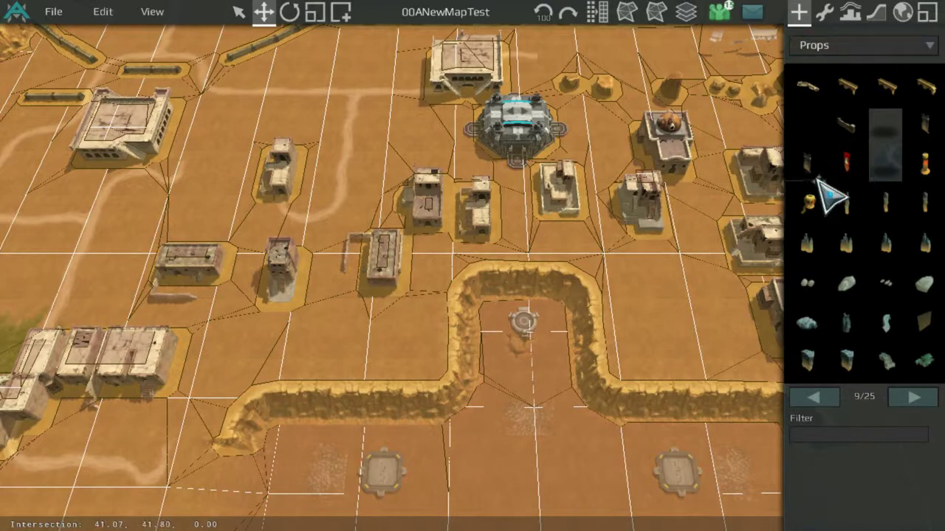
pyautogui.scroll(3, 728, 221)
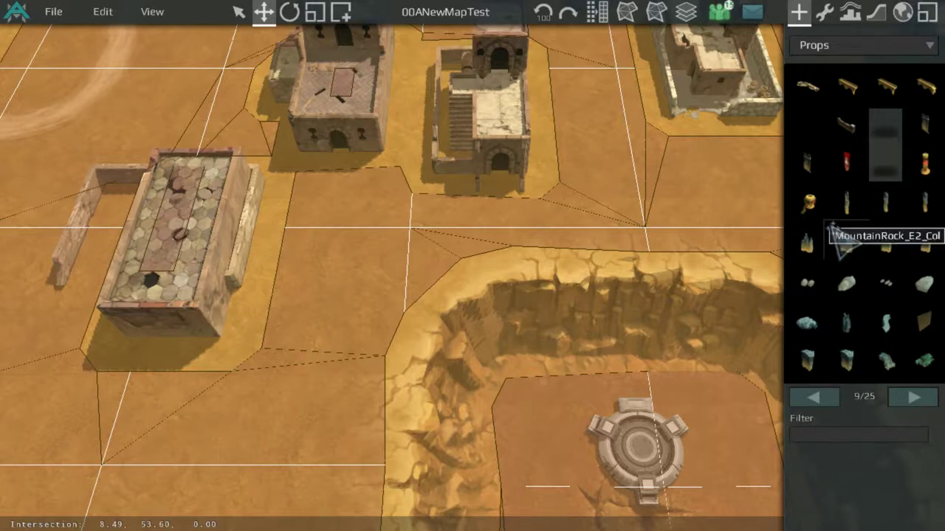
pyautogui.scroll(-1, 853, 230)
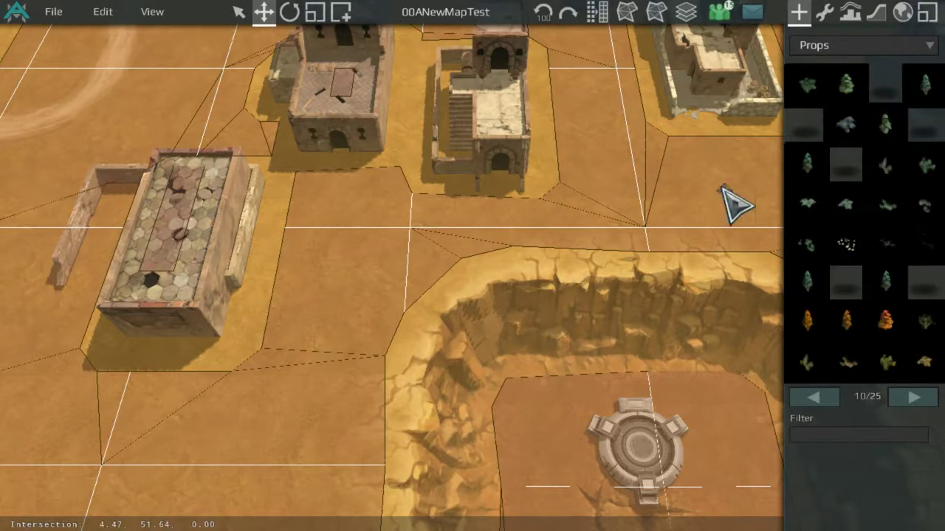
pyautogui.scroll(-1, 886, 162)
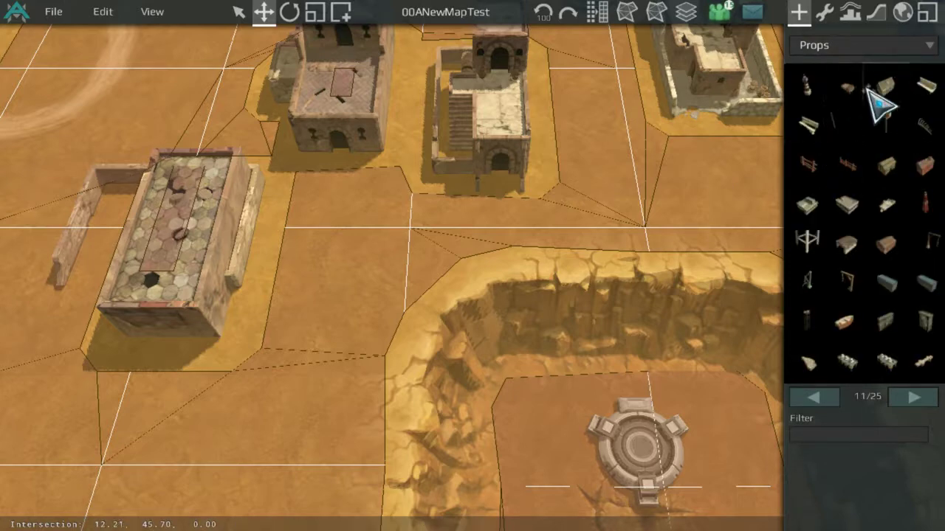
pyautogui.click(921, 76)
pyautogui.scroll(5, 607, 186)
pyautogui.scroll(-2, 594, 279)
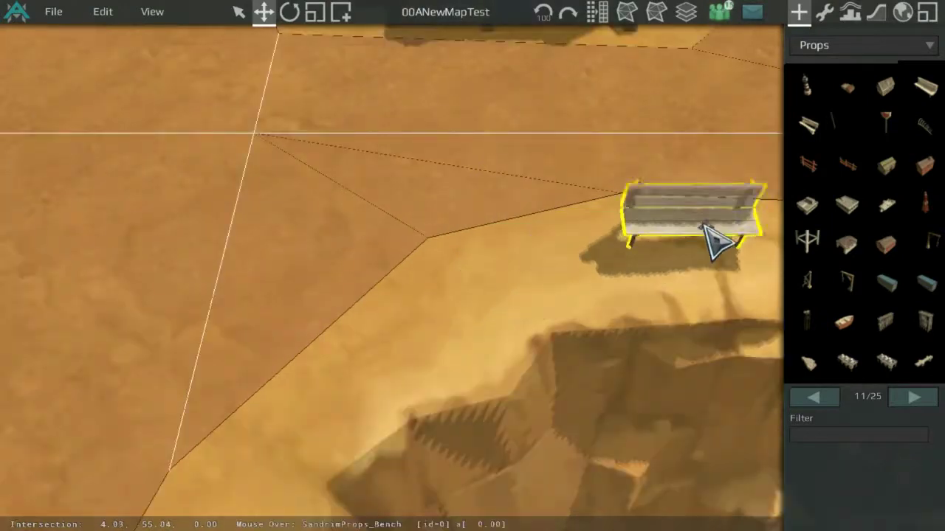
# Browse the Props library for another object to try near the cliff.
pyautogui.scroll(-1, 903, 204)
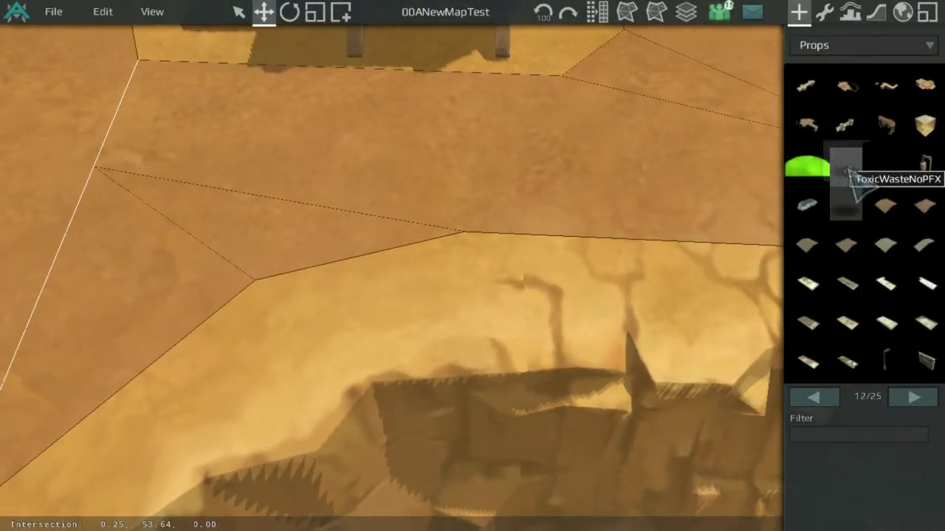
pyautogui.scroll(-2, 852, 203)
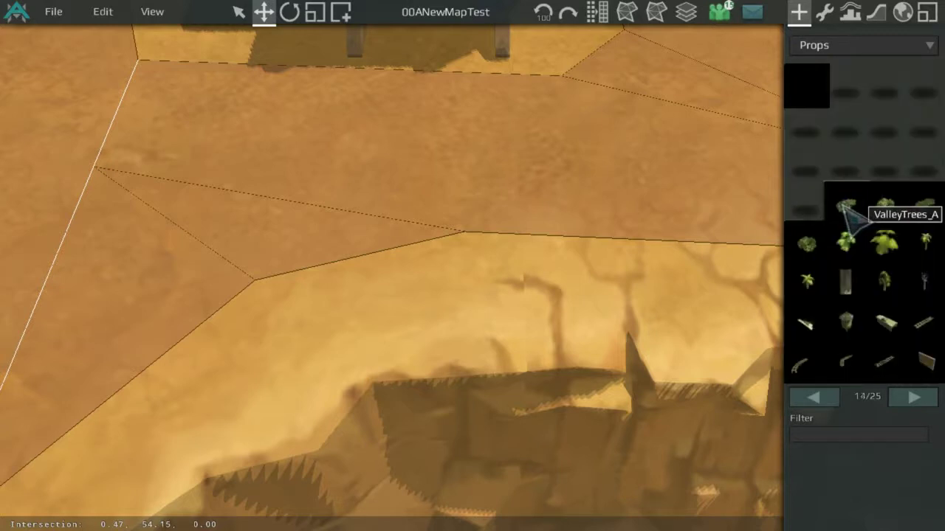
pyautogui.scroll(9, 808, 199)
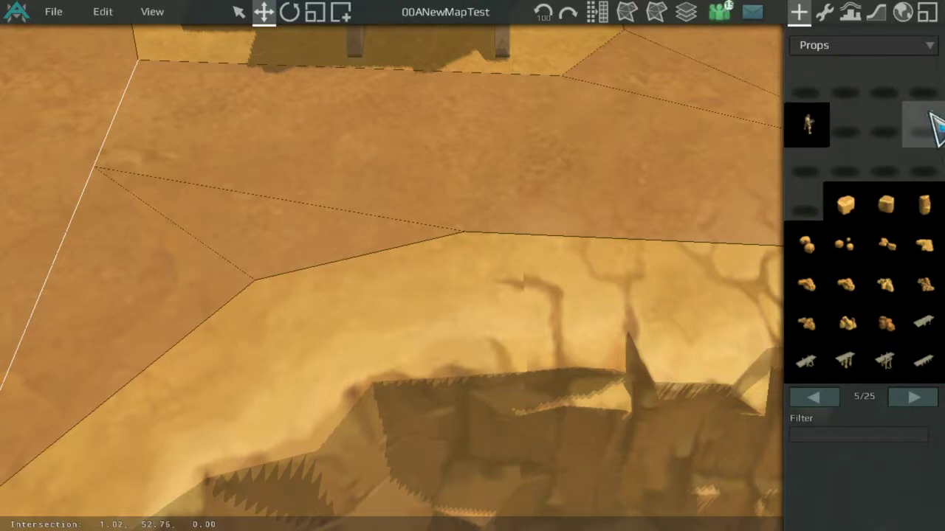
pyautogui.scroll(1, 926, 144)
pyautogui.scroll(-1, 808, 281)
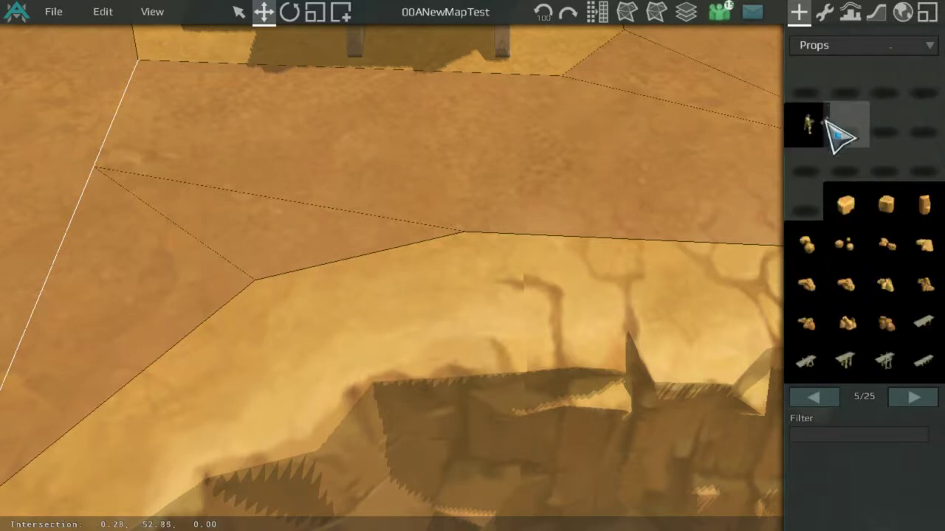
pyautogui.scroll(4, 848, 184)
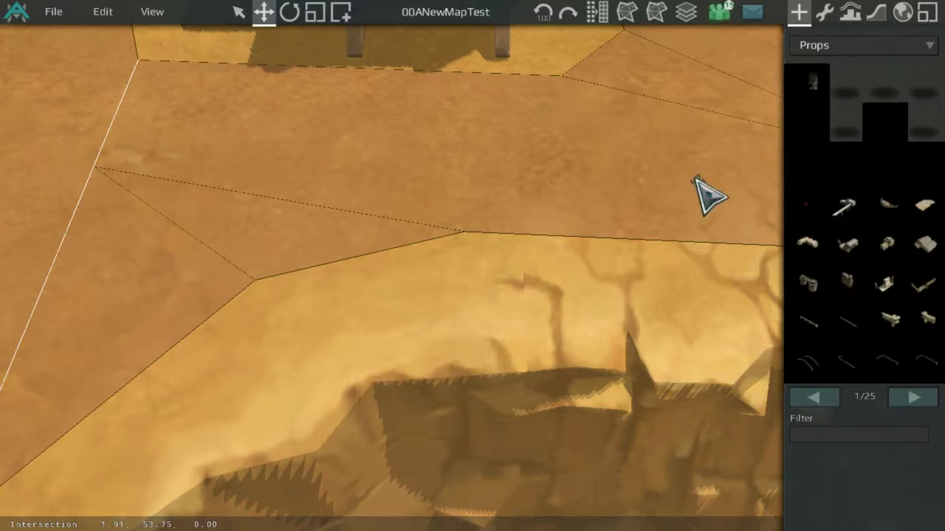
pyautogui.scroll(-5, 612, 212)
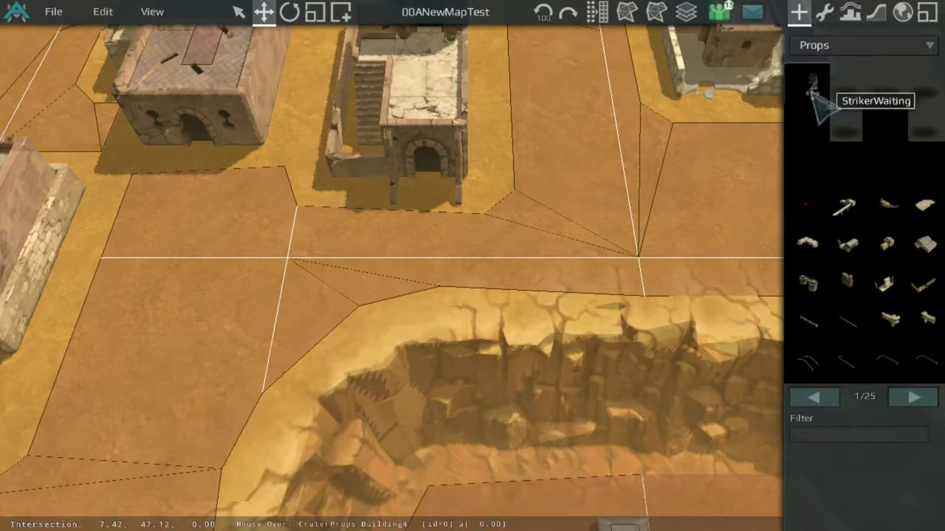
# Try out a StrikerWaiting prop on the open ground between the buildings and the cliff.
pyautogui.moveTo(819, 109); pyautogui.dragTo(475, 302)
pyautogui.scroll(2, 561, 273)
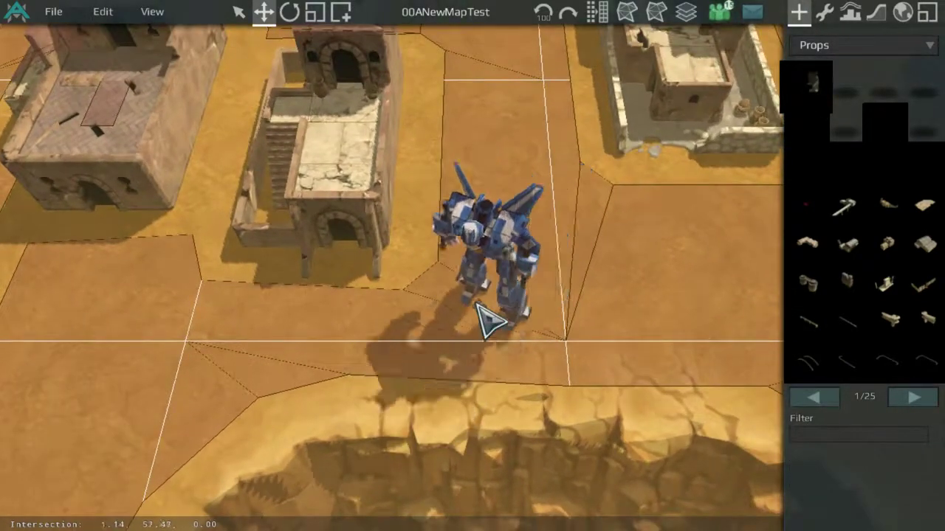
pyautogui.scroll(5, 473, 304)
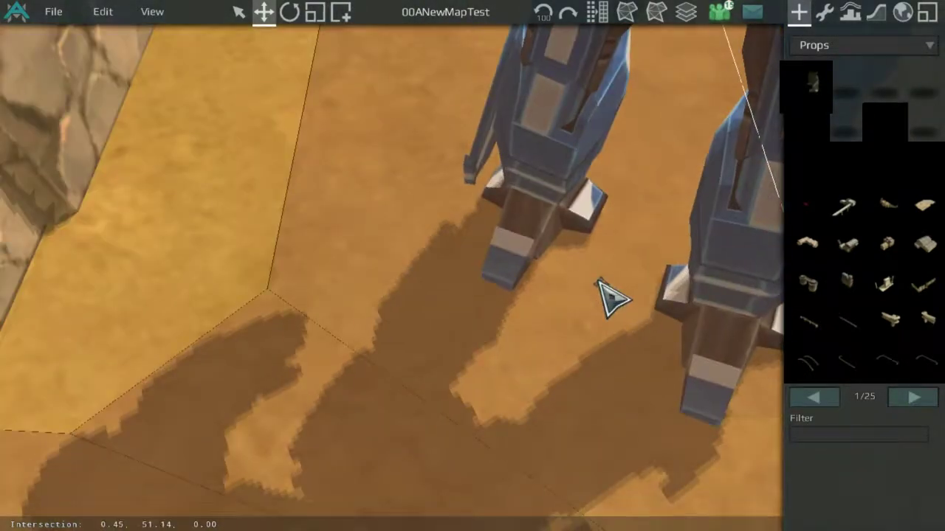
pyautogui.scroll(-5, 596, 279)
pyautogui.moveTo(597, 279); pyautogui.dragTo(566, 305)
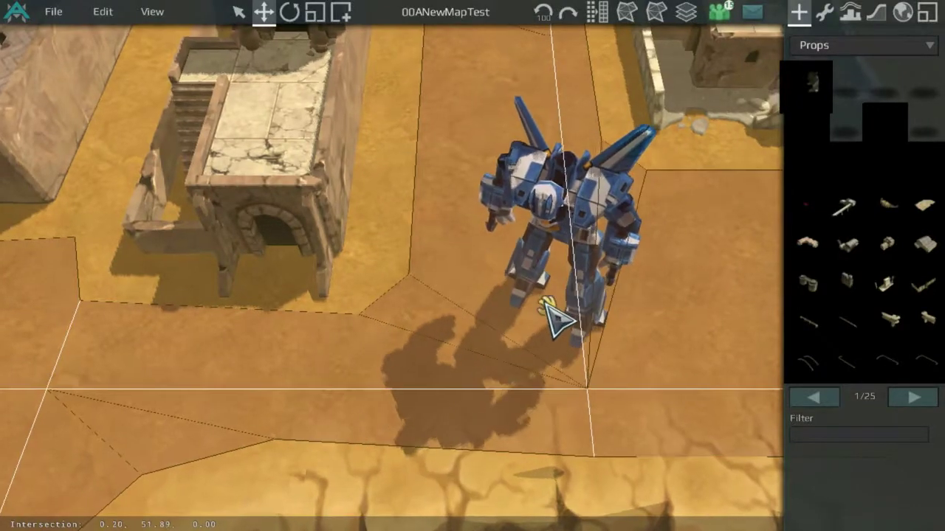
pyautogui.moveTo(542, 303); pyautogui.dragTo(497, 344, button='middle')
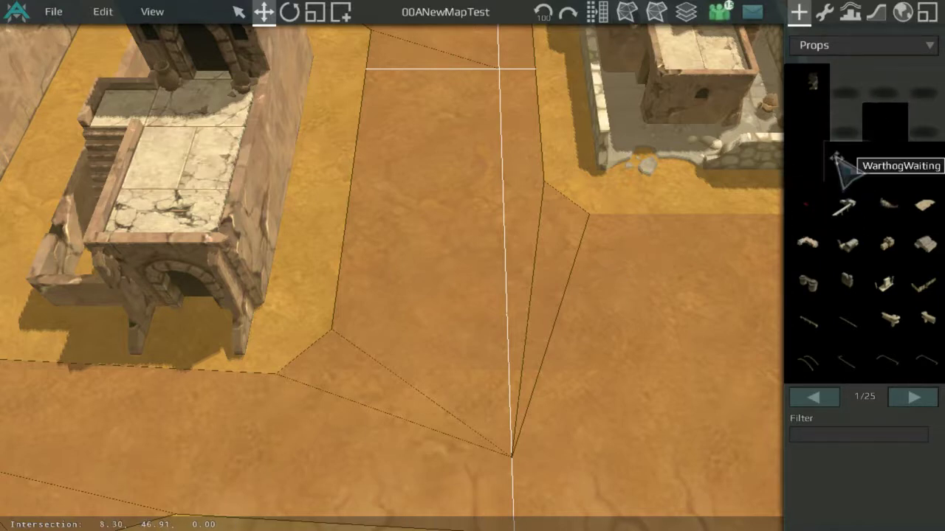
# Try out a SidewalkLongA prop on the strip of ground between the arched building and the cliff rim.
pyautogui.scroll(-7, 842, 164)
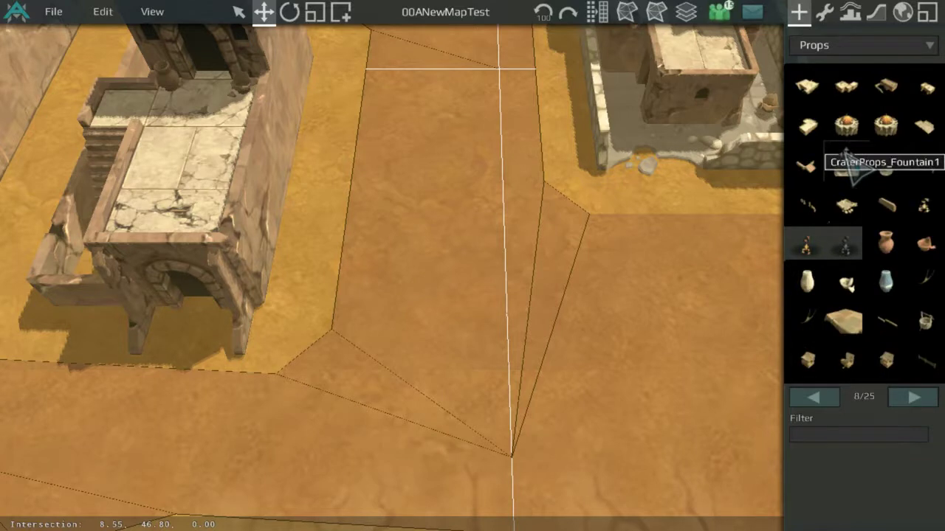
pyautogui.scroll(-2, 849, 288)
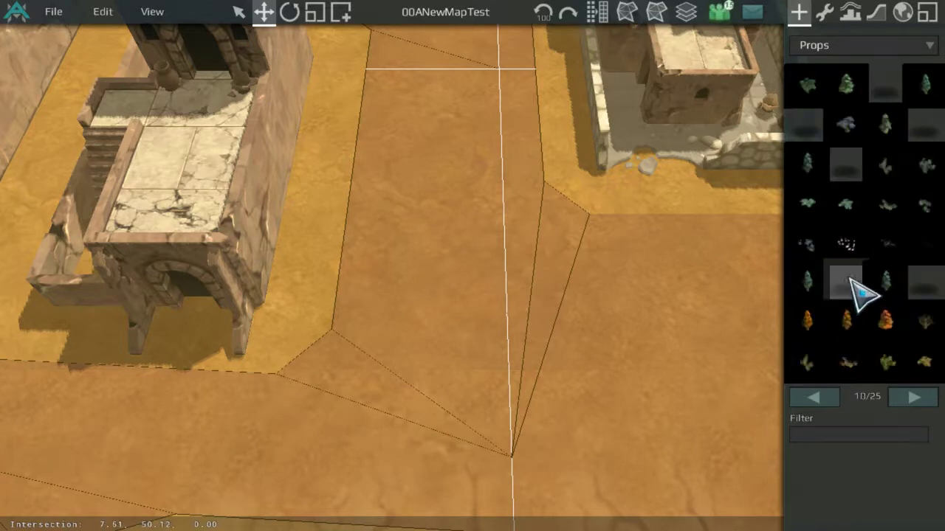
pyautogui.scroll(-2, 924, 295)
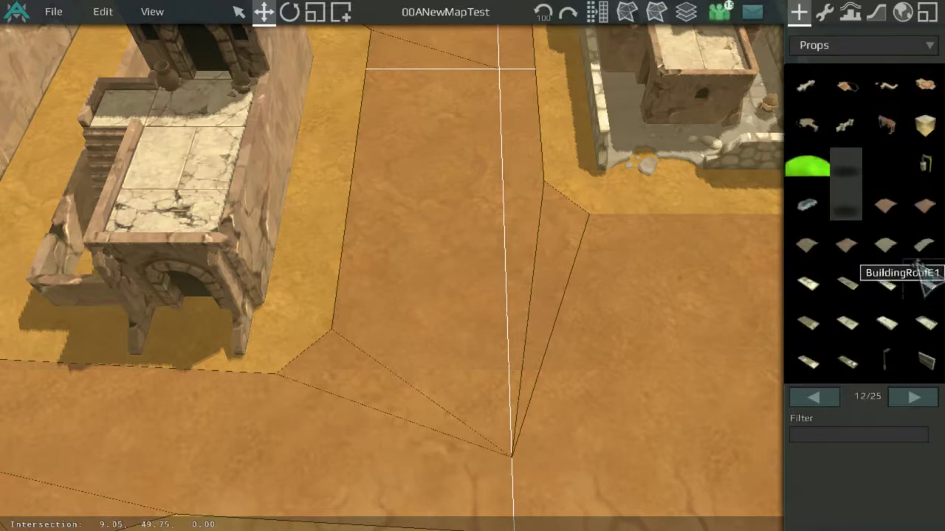
pyautogui.scroll(-5, 694, 211)
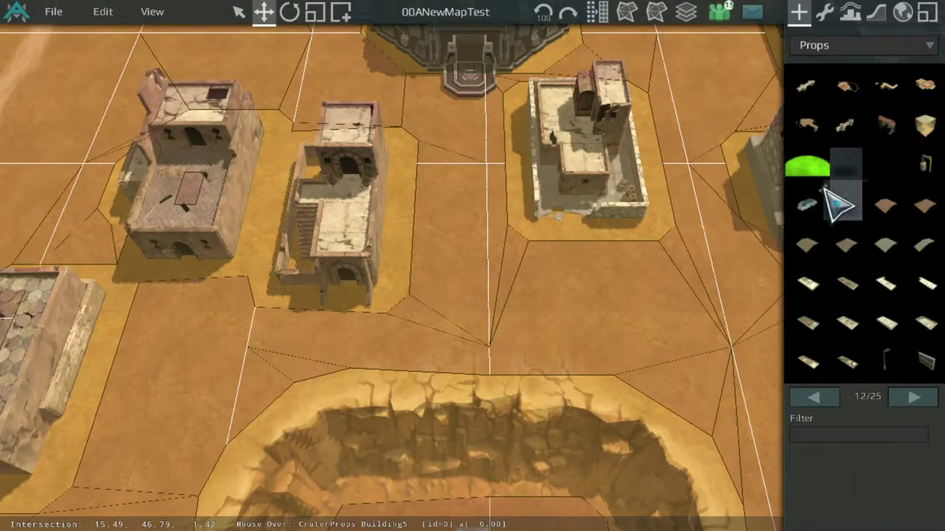
pyautogui.scroll(-1, 841, 196)
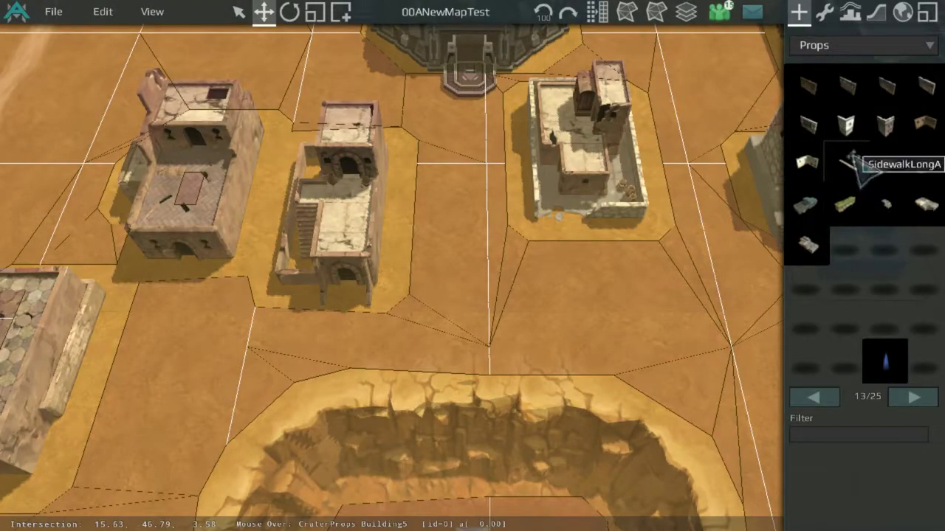
pyautogui.click(847, 163)
pyautogui.scroll(3, 575, 354)
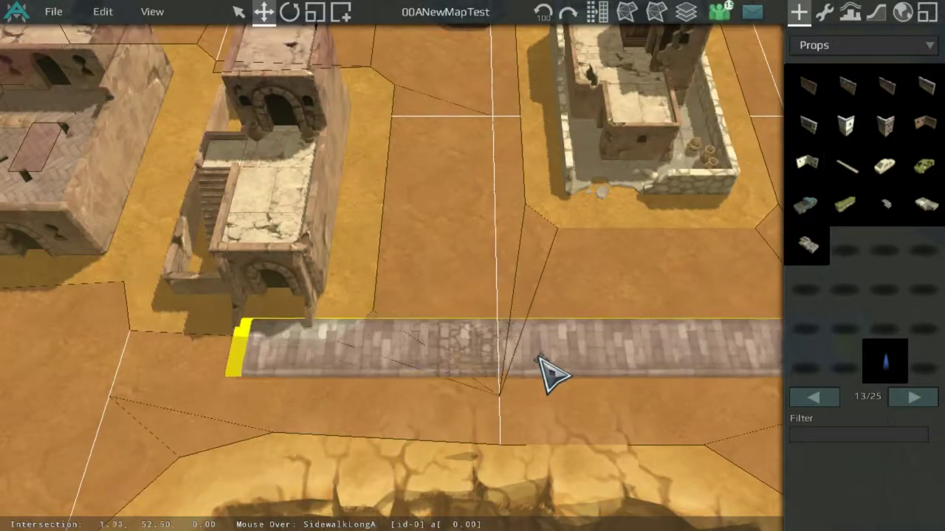
pyautogui.scroll(3, 747, 237)
pyautogui.click(850, 164)
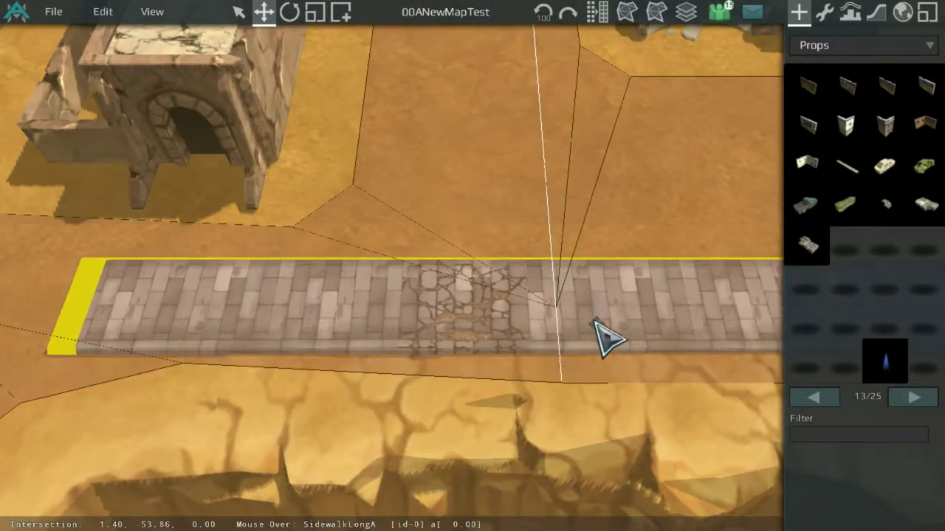
pyautogui.click(557, 290)
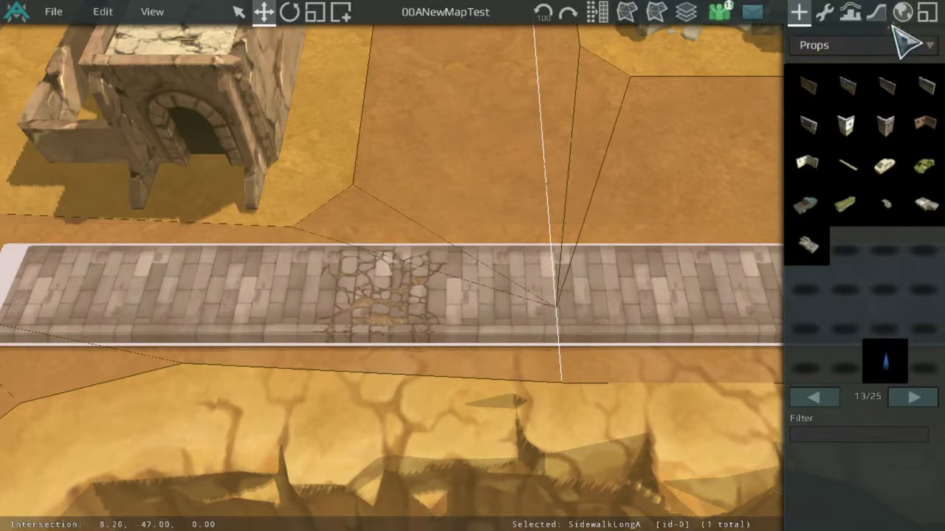
# Try making the sidewalk prop taller with render scales of 1 1 5 and 1 1 25.
pyautogui.click(825, 13)
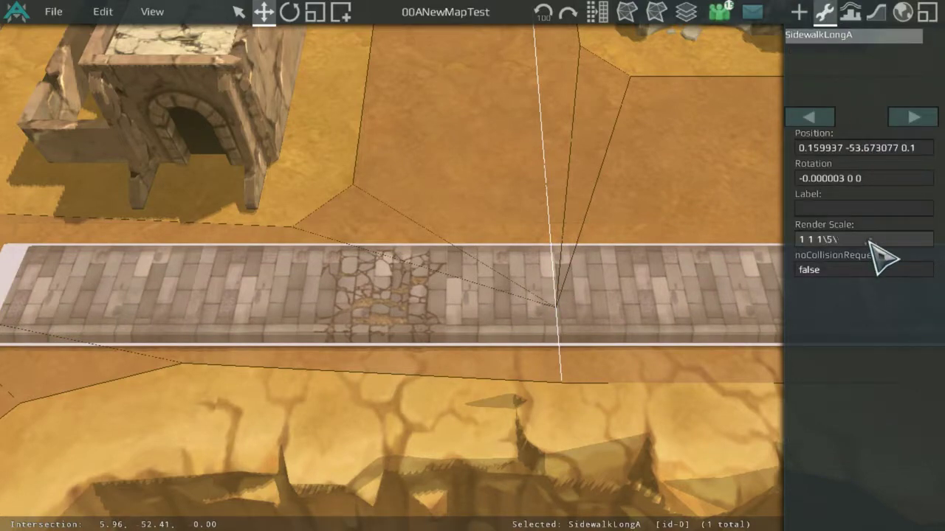
pyautogui.write('5')
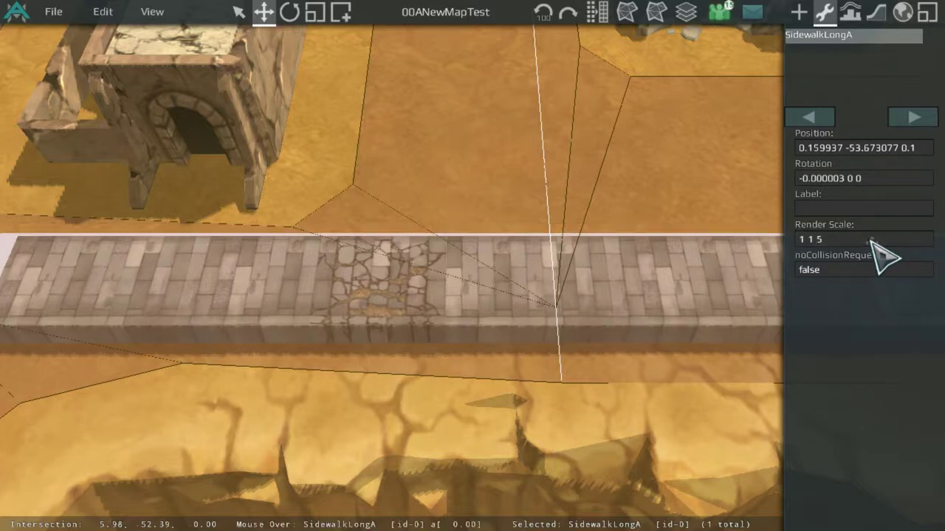
pyautogui.write('0')
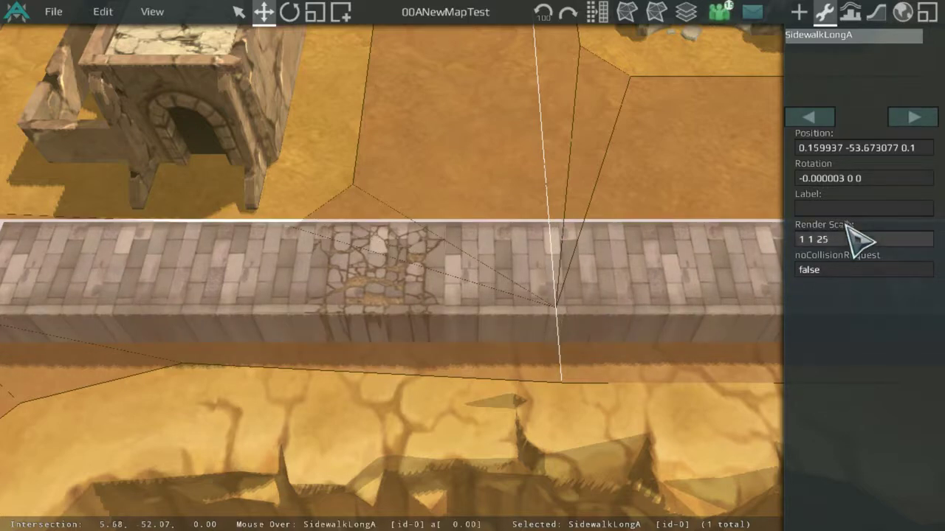
pyautogui.scroll(-3, 354, 140)
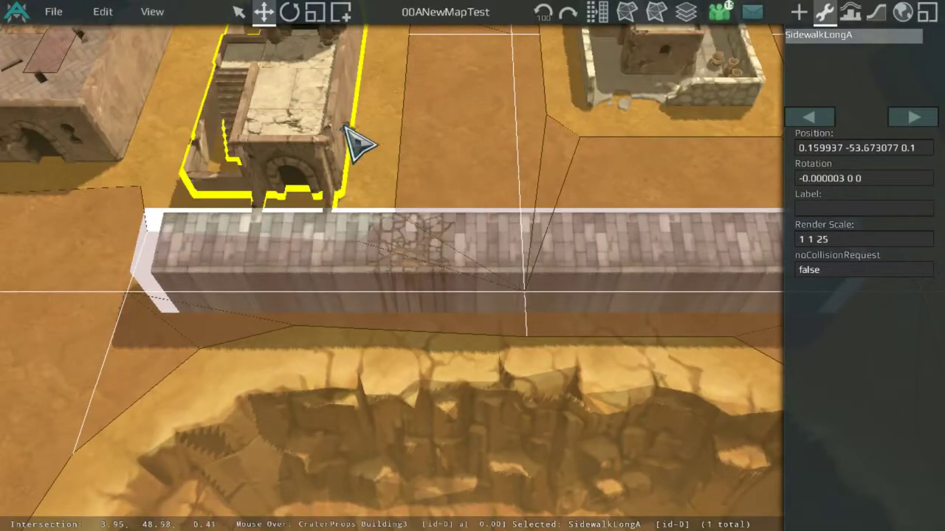
# Place a ValleyProps_Fence prop on the open ground between the arched building and the cliff rim.
pyautogui.click(800, 15)
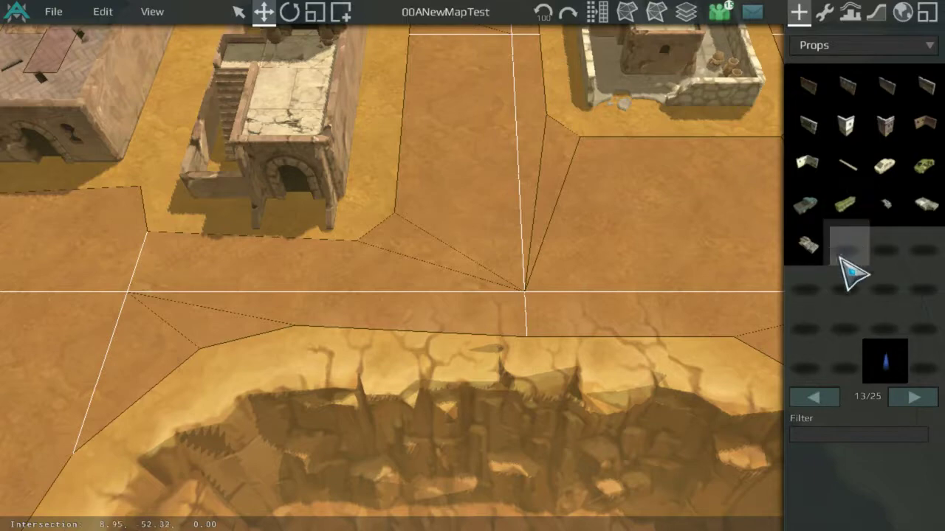
pyautogui.scroll(-1, 849, 273)
pyautogui.scroll(-1, 820, 344)
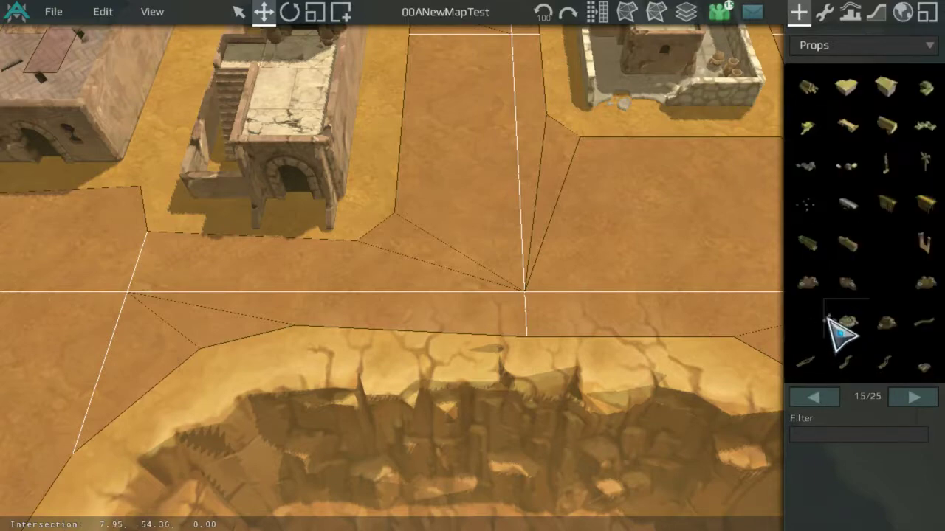
pyautogui.scroll(1, 885, 346)
pyautogui.click(925, 363)
pyautogui.scroll(5, 443, 310)
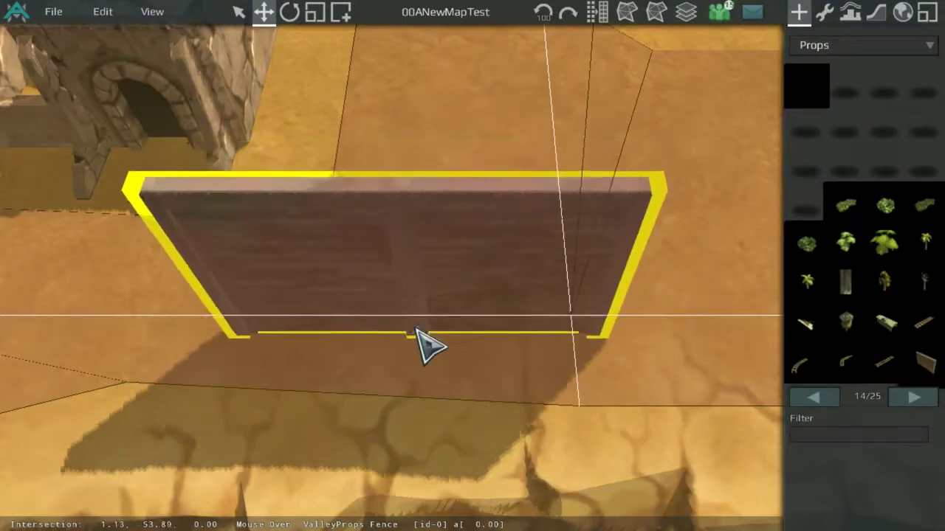
pyautogui.moveTo(415, 328); pyautogui.dragTo(537, 262, button='middle')
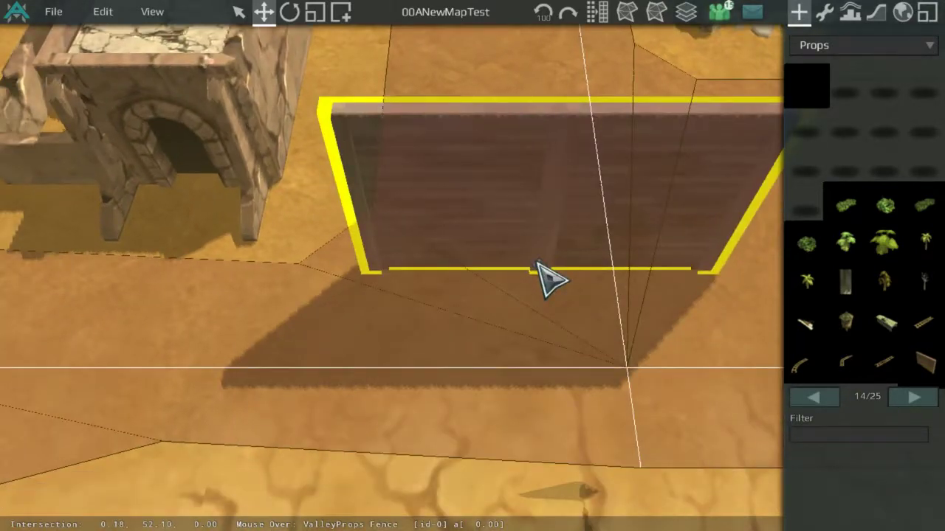
pyautogui.click(546, 279)
# Widen and thicken the fence by setting its render scale to 2 5 1.
pyautogui.click(824, 12)
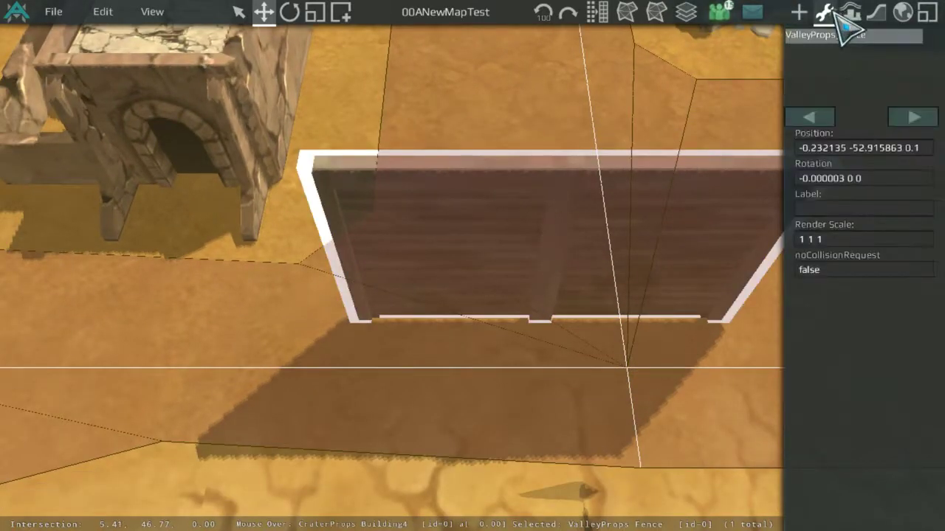
pyautogui.click(886, 241)
pyautogui.press('BackSpace')
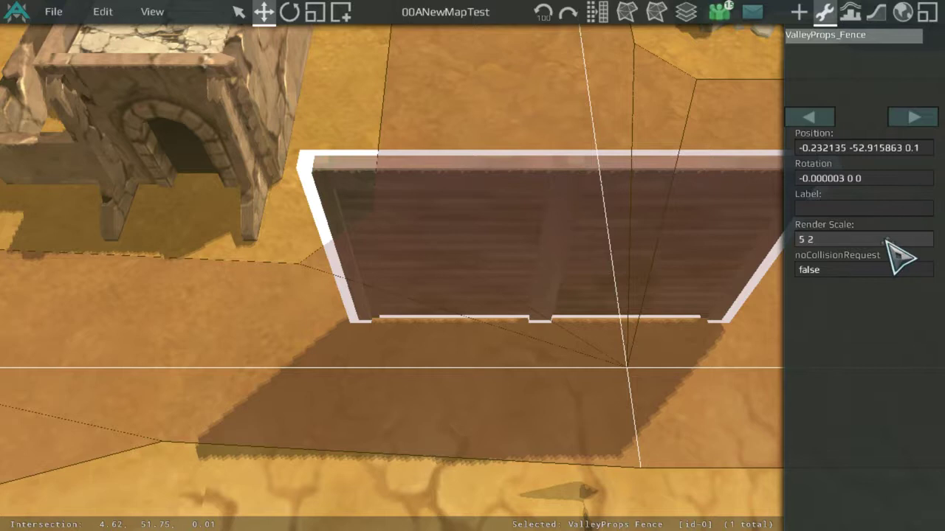
pyautogui.write('1')
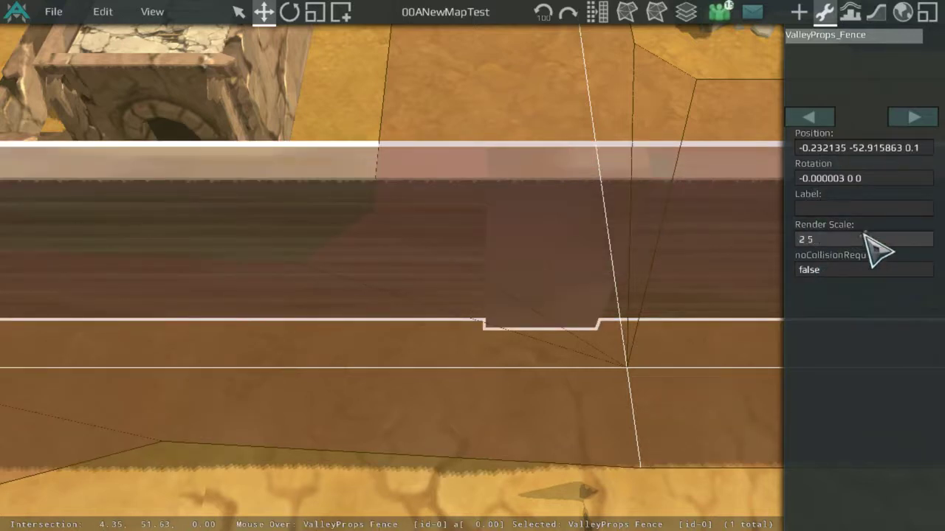
pyautogui.press('Return')
pyautogui.scroll(-3, 608, 235)
pyautogui.click(404, 357)
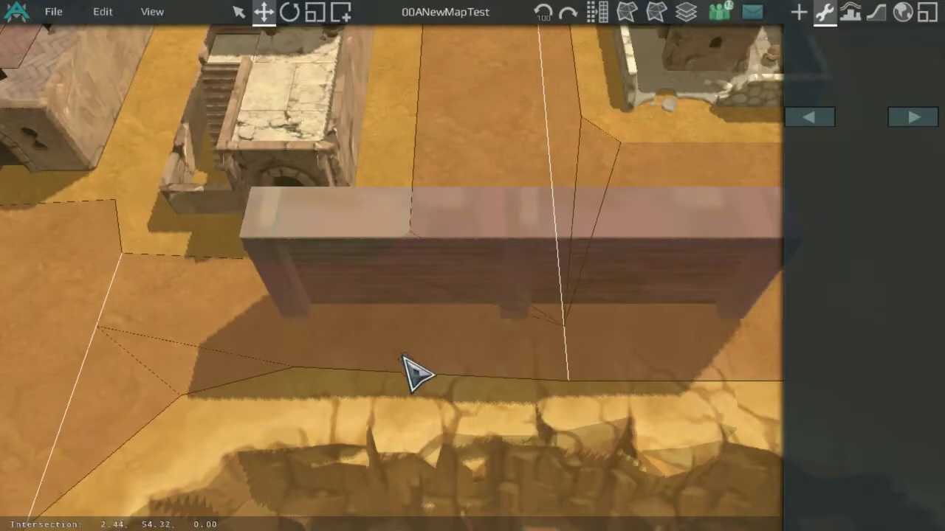
# Move the fence away from the arched building to the ground between the walled courtyard building and the cliff rim.
pyautogui.moveTo(496, 246); pyautogui.dragTo(568, 323)
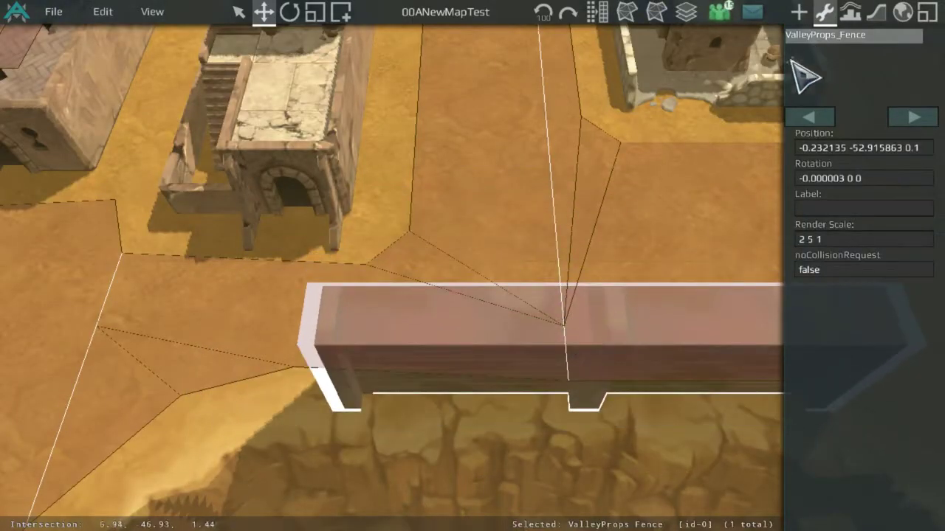
pyautogui.click(645, 208)
pyautogui.moveTo(644, 207); pyautogui.dragTo(373, 263, button='middle')
pyautogui.moveTo(428, 313); pyautogui.dragTo(628, 278)
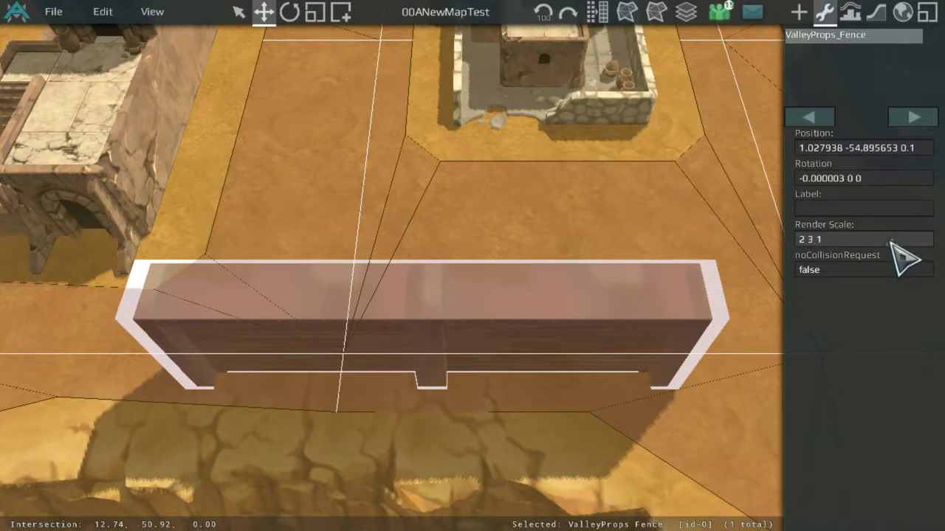
# Thin the fence by trying a render scale of 2 3 1 and settling on 2 2 1.
pyautogui.press('Return')
pyautogui.click(891, 243)
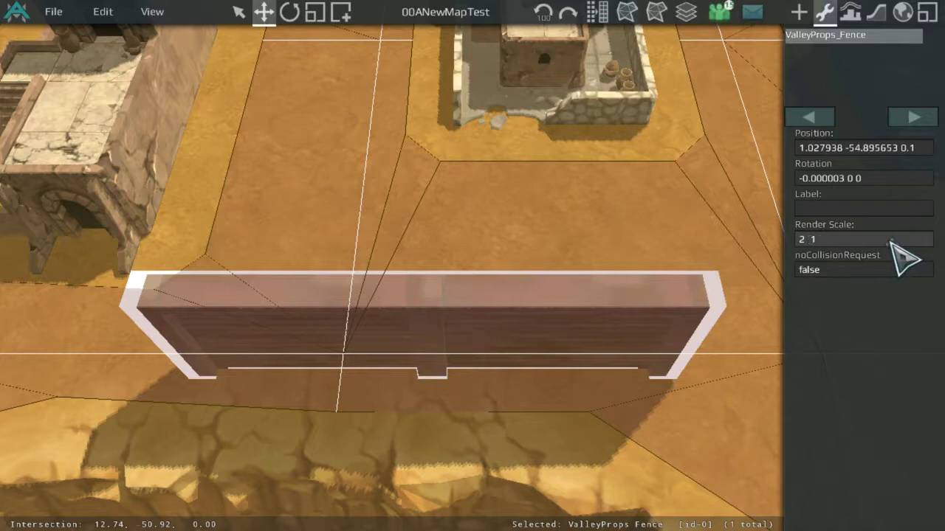
pyautogui.write('2')
pyautogui.press('Return')
pyautogui.click(453, 184)
pyautogui.scroll(-5, 494, 144)
pyautogui.scroll(2, 528, 236)
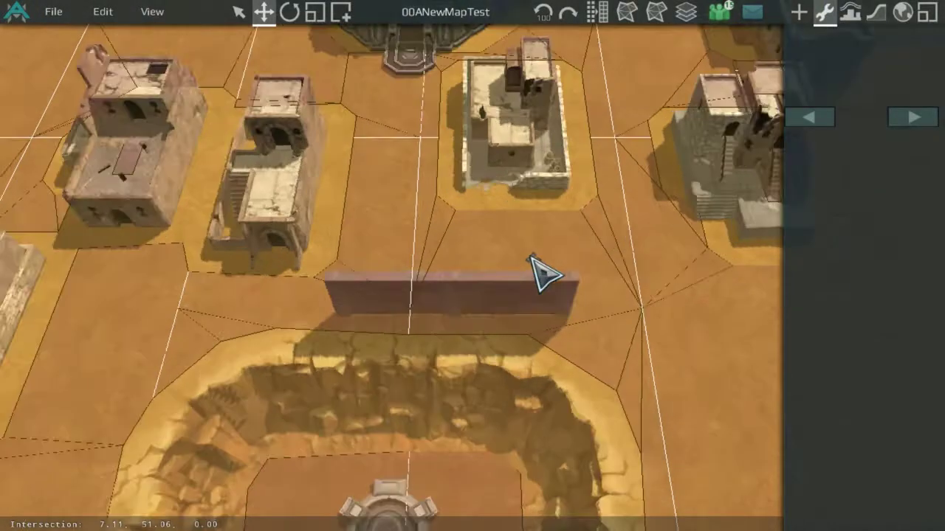
pyautogui.scroll(2, 576, 258)
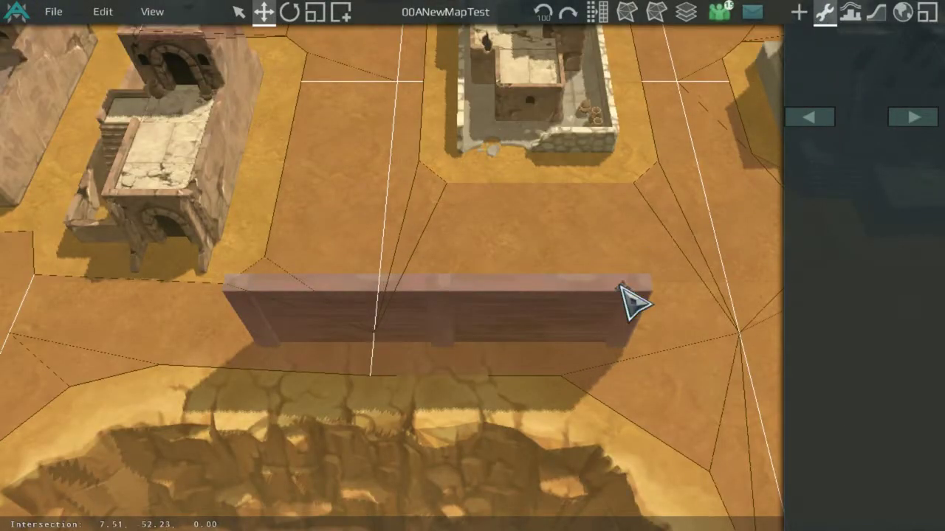
# Browse the props library and survey the cliff line, landing pads and buildings around the newly placed fence.
pyautogui.scroll(-2, 631, 299)
pyautogui.scroll(2, 696, 165)
pyautogui.click(798, 11)
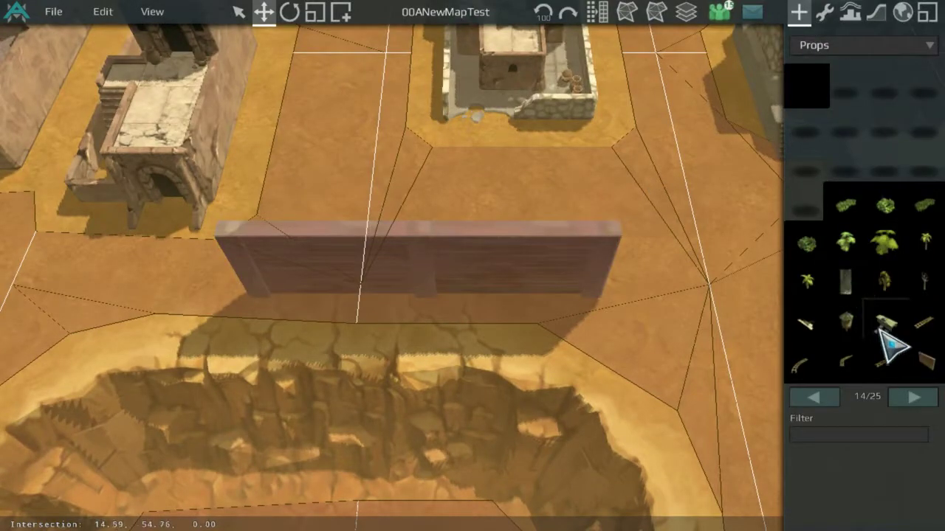
pyautogui.scroll(-2, 886, 336)
pyautogui.scroll(-3, 473, 310)
pyautogui.moveTo(456, 327); pyautogui.dragTo(421, 141, button='middle')
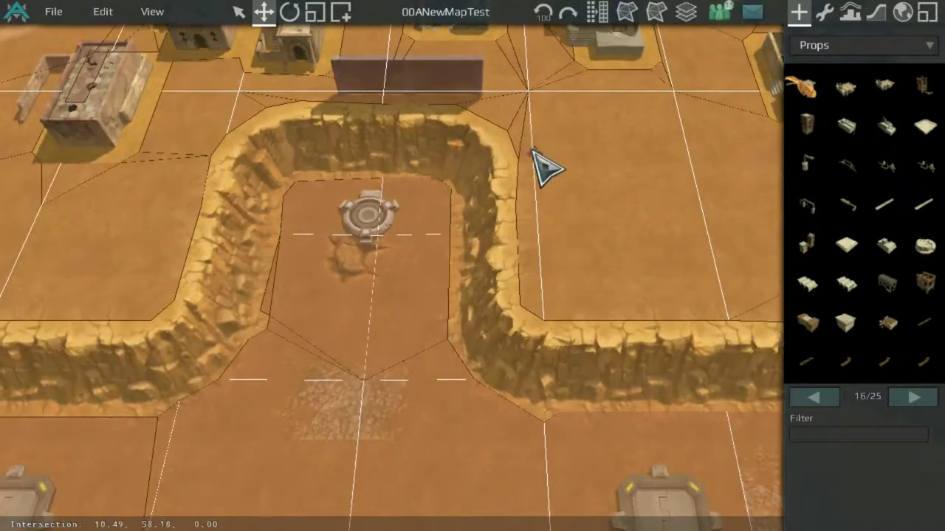
pyautogui.moveTo(535, 301); pyautogui.dragTo(343, 209, button='middle')
pyautogui.moveTo(767, 295); pyautogui.dragTo(666, 182, button='middle')
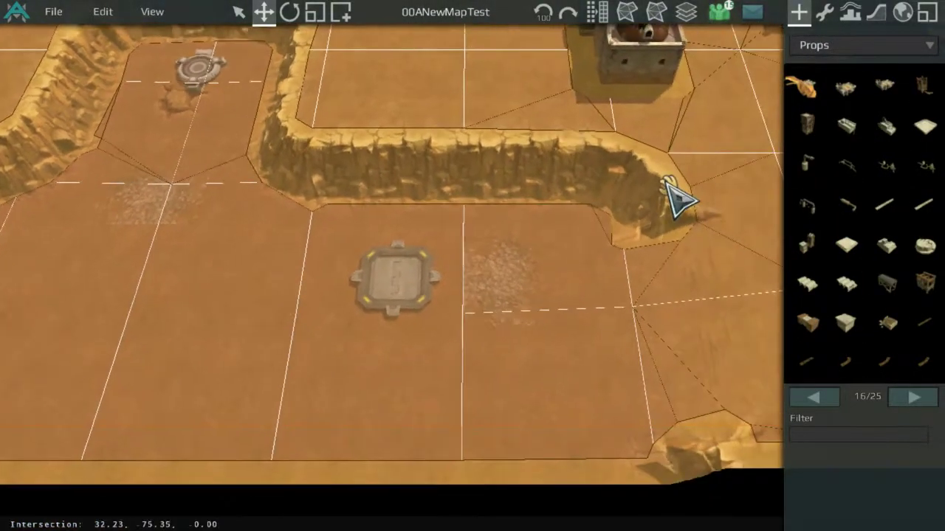
pyautogui.moveTo(398, 124); pyautogui.dragTo(588, 244, button='middle')
pyautogui.moveTo(360, 248); pyautogui.dragTo(716, 243, button='middle')
pyautogui.scroll(-4, 377, 315)
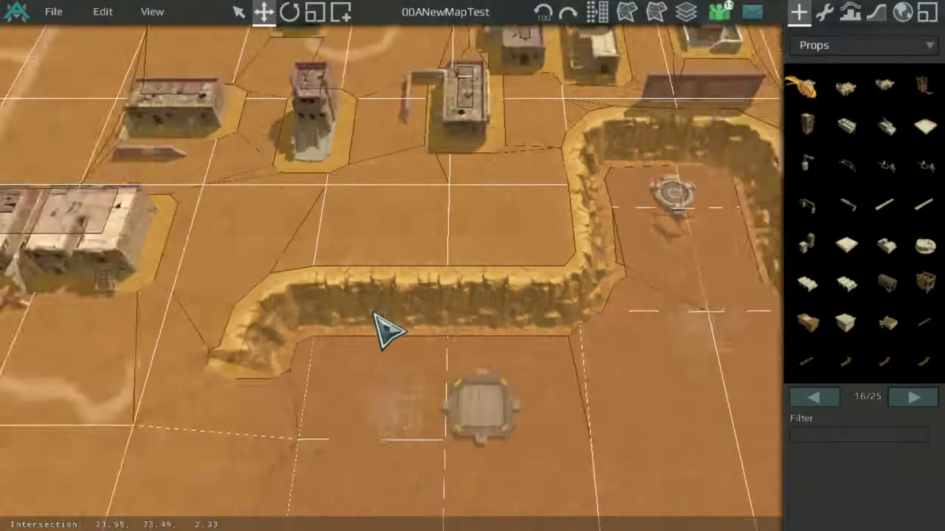
pyautogui.moveTo(561, 212); pyautogui.dragTo(209, 195, button='middle')
pyautogui.moveTo(100, 195); pyautogui.dragTo(350, 195, button='middle')
pyautogui.moveTo(709, 280); pyautogui.dragTo(766, 289, button='middle')
pyautogui.scroll(4, 738, 251)
pyautogui.moveTo(705, 184); pyautogui.dragTo(469, 325, button='middle')
pyautogui.moveTo(363, 140); pyautogui.dragTo(559, 420, button='middle')
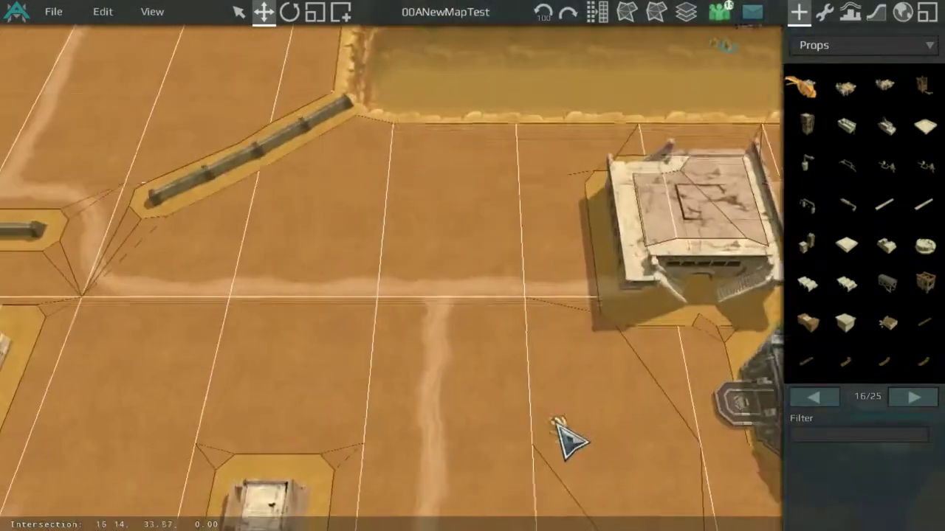
# Examine the existing low TutorialProps_Fence walls beside the rock-rimmed basin.
pyautogui.scroll(2, 414, 214)
pyautogui.moveTo(359, 116); pyautogui.dragTo(421, 305, button='middle')
pyautogui.scroll(5, 422, 306)
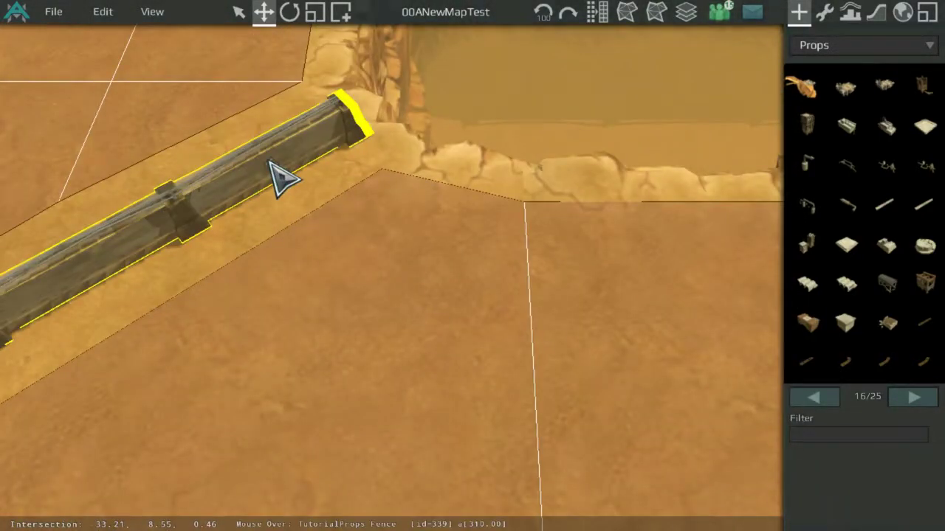
pyautogui.scroll(-5, 270, 162)
pyautogui.moveTo(273, 170); pyautogui.dragTo(679, 140, button='middle')
pyautogui.scroll(4, 527, 229)
pyautogui.moveTo(354, 323); pyautogui.dragTo(308, 65, button='middle')
pyautogui.scroll(-5, 518, 206)
pyautogui.moveTo(479, 199); pyautogui.dragTo(444, 138, button='middle')
pyautogui.moveTo(693, 421); pyautogui.dragTo(510, 190, button='middle')
pyautogui.scroll(-3, 413, 155)
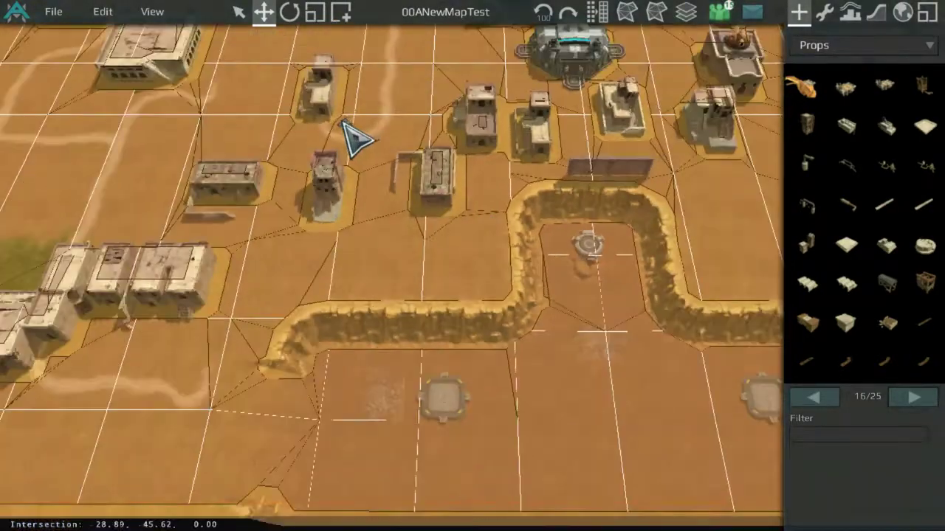
# Place a copy of the low TutorialProps_Fence beside the small walled building and move it down to the cliff rim.
pyautogui.scroll(4, 358, 162)
pyautogui.moveTo(362, 189); pyautogui.dragTo(364, 59, button='middle')
pyautogui.scroll(3, 295, 205)
pyautogui.click(286, 197)
pyautogui.moveTo(509, 280); pyautogui.dragTo(228, 14, button='middle')
pyautogui.moveTo(446, 211); pyautogui.dragTo(291, 127, button='middle')
pyautogui.scroll(-2, 332, 258)
pyautogui.moveTo(413, 376); pyautogui.dragTo(276, 236, button='middle')
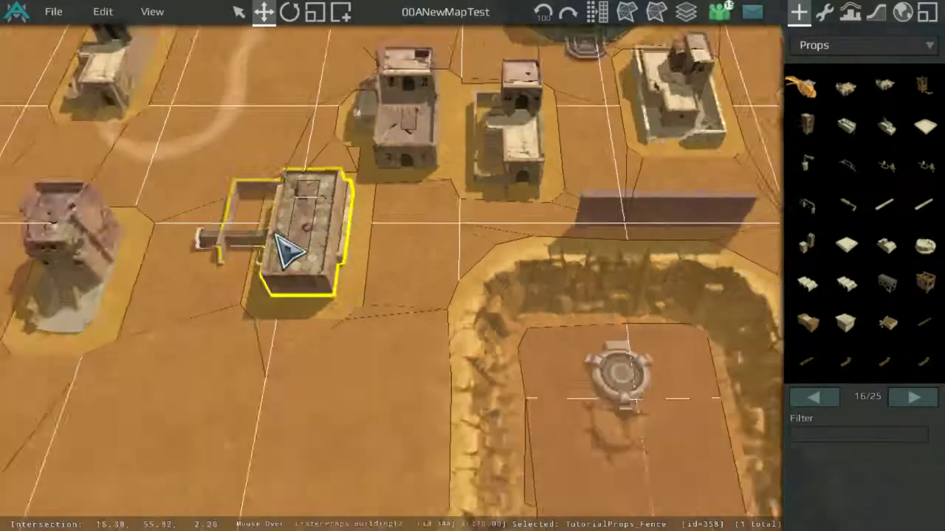
pyautogui.scroll(-2, 276, 236)
pyautogui.moveTo(276, 236); pyautogui.dragTo(267, 433)
pyautogui.scroll(-3, 270, 391)
# Look over the paths, buildings and fences across the map and the new fence's place on the cliff rim.
pyautogui.moveTo(252, 168); pyautogui.dragTo(357, 162, button='middle')
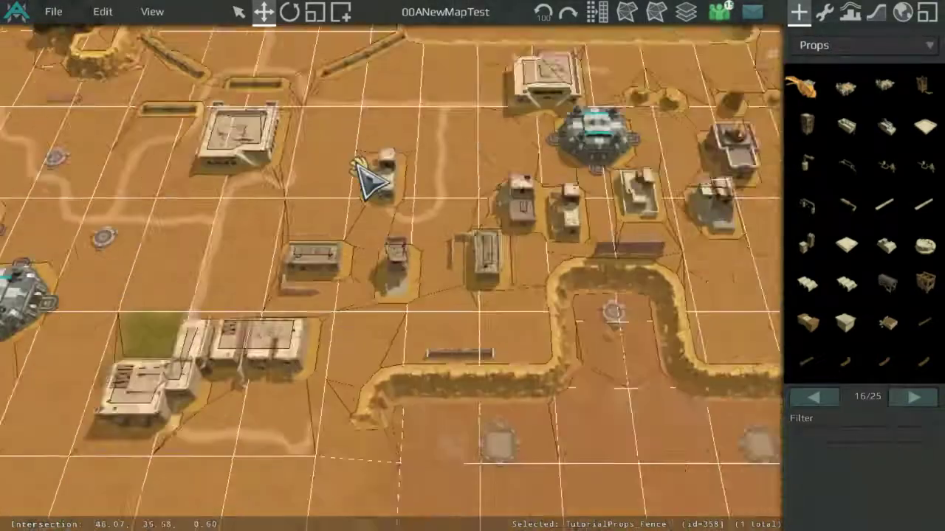
pyautogui.scroll(5, 360, 165)
pyautogui.moveTo(111, 253); pyautogui.dragTo(307, 268)
pyautogui.moveTo(307, 268); pyautogui.dragTo(463, 284, button='middle')
pyautogui.moveTo(462, 285); pyautogui.dragTo(284, 284)
pyautogui.scroll(-4, 338, 274)
pyautogui.moveTo(284, 284); pyautogui.dragTo(705, 310, button='middle')
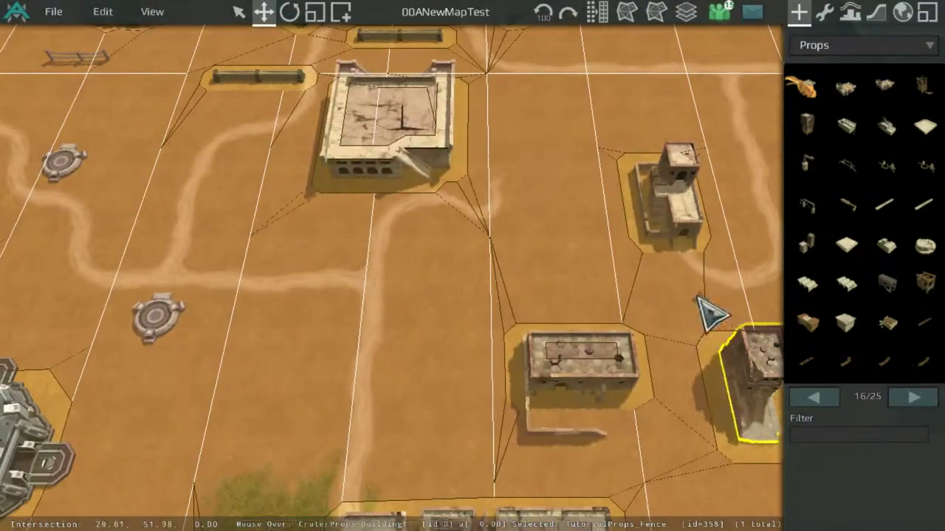
pyautogui.scroll(2, 512, 130)
pyautogui.scroll(-4, 443, 169)
pyautogui.moveTo(304, 111); pyautogui.dragTo(363, 209, button='middle')
pyautogui.moveTo(649, 473); pyautogui.dragTo(322, 103, button='middle')
pyautogui.scroll(3, 443, 162)
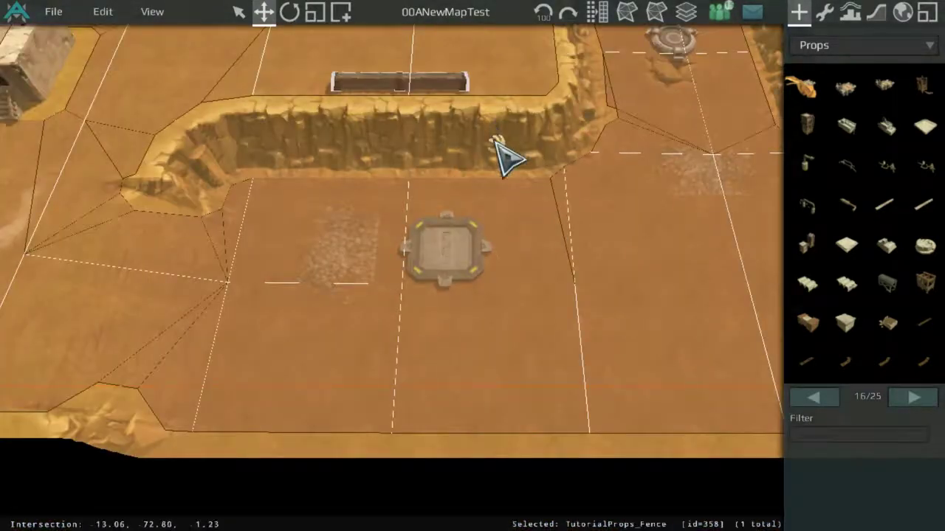
# Duplicate the cliff-rim fence onto the open ground above it and set the copy's rotation to 0 0 45.
pyautogui.moveTo(494, 137); pyautogui.dragTo(564, 391, button='middle')
pyautogui.scroll(2, 571, 388)
pyautogui.keyDown('shift'); pyautogui.moveTo(568, 389); pyautogui.dragTo(722, 150); pyautogui.keyUp('shift')
pyautogui.click(825, 11)
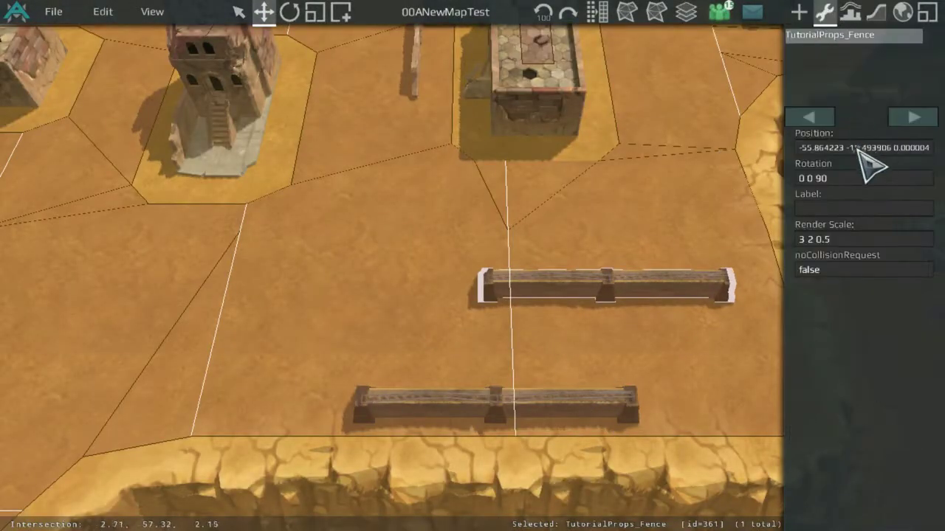
pyautogui.write('5')
pyautogui.press('Return')
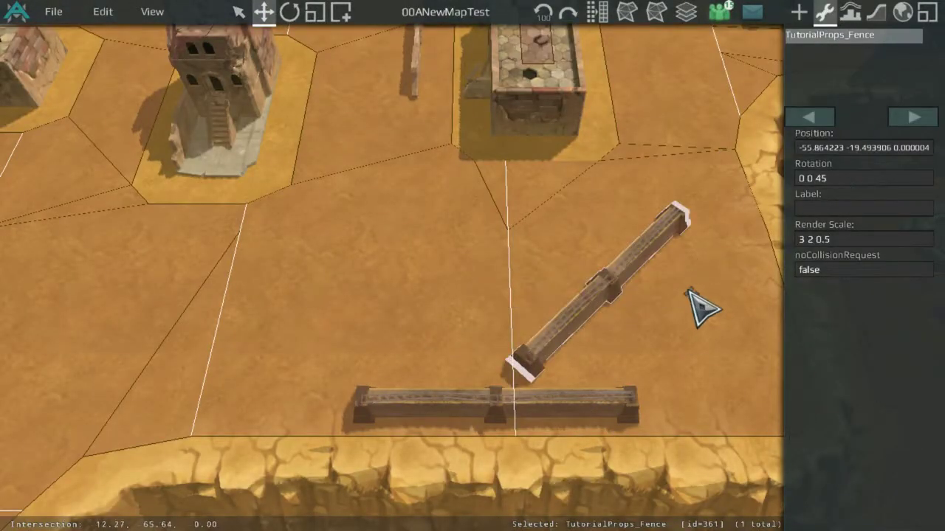
# Move the angled fence against the side cliff edge and set its rotation to 0 0 22.5.
pyautogui.moveTo(701, 306); pyautogui.dragTo(517, 264, button='middle')
pyautogui.moveTo(517, 264); pyautogui.dragTo(733, 222)
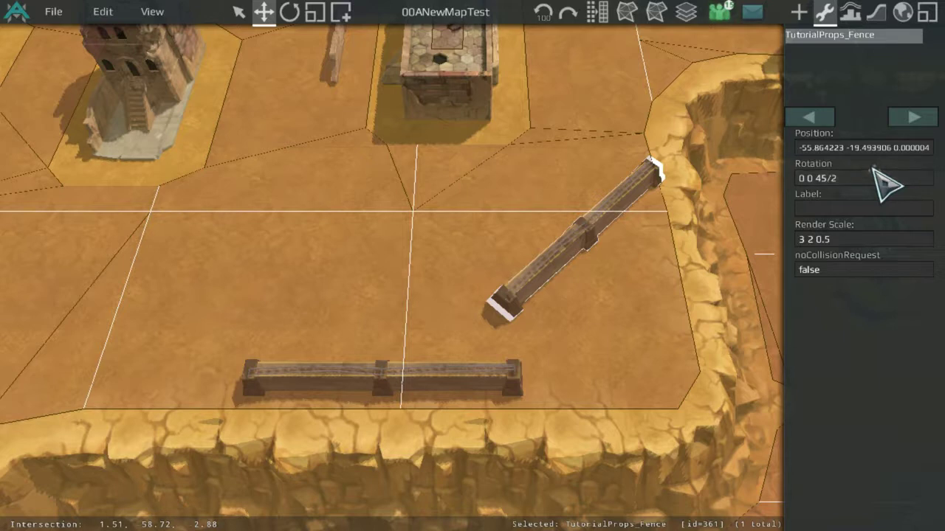
pyautogui.click(892, 175)
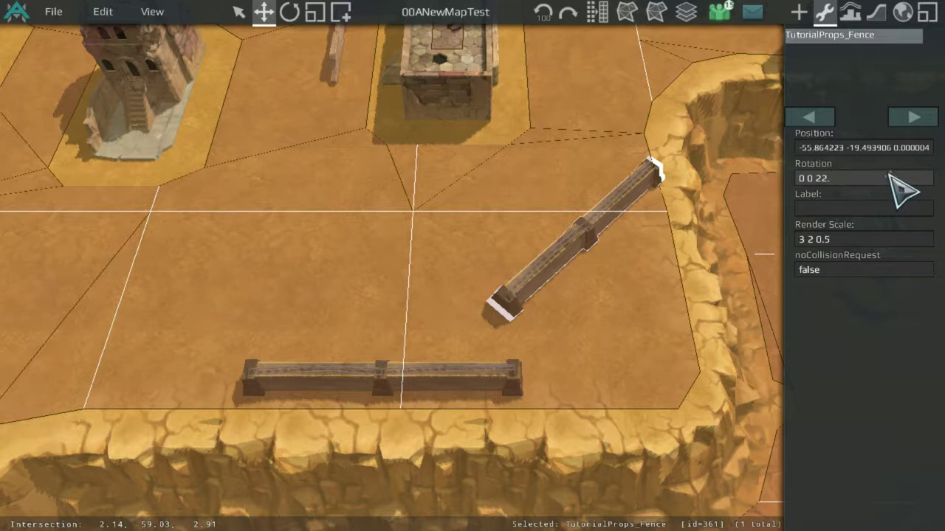
pyautogui.press('Return')
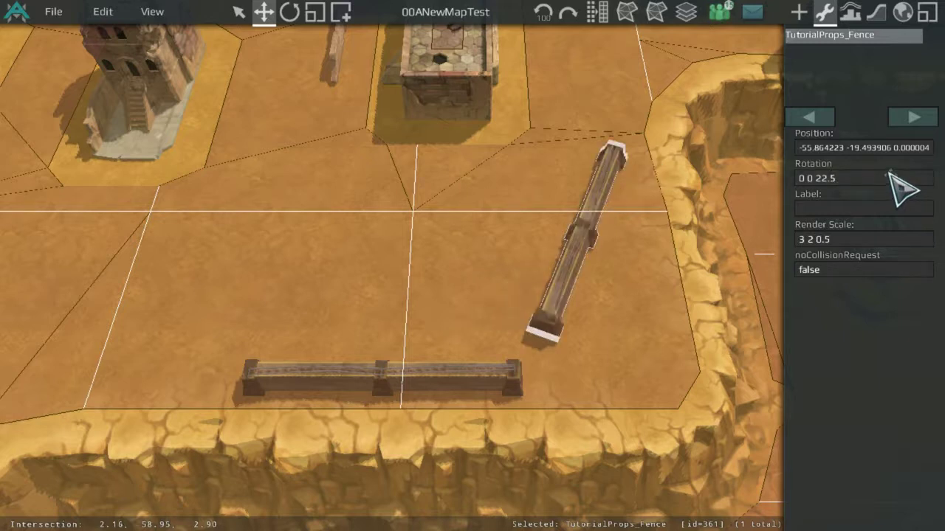
pyautogui.scroll(1, 594, 200)
pyautogui.moveTo(588, 227); pyautogui.dragTo(634, 174)
# Try a copy of the angled fence with rotation 0 0 -22.5, joined to its lower end, and delete it.
pyautogui.hotkey('ctrl', 'v')
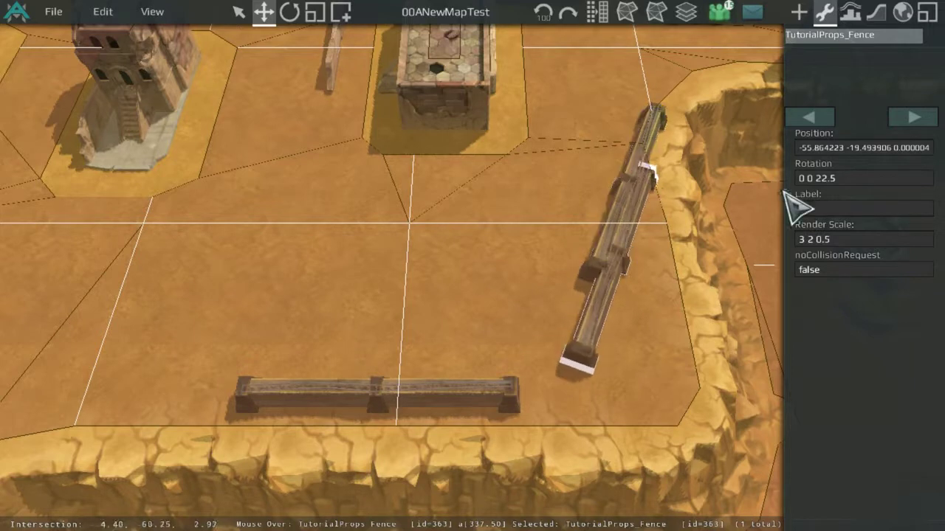
pyautogui.click(858, 179)
pyautogui.press('Return')
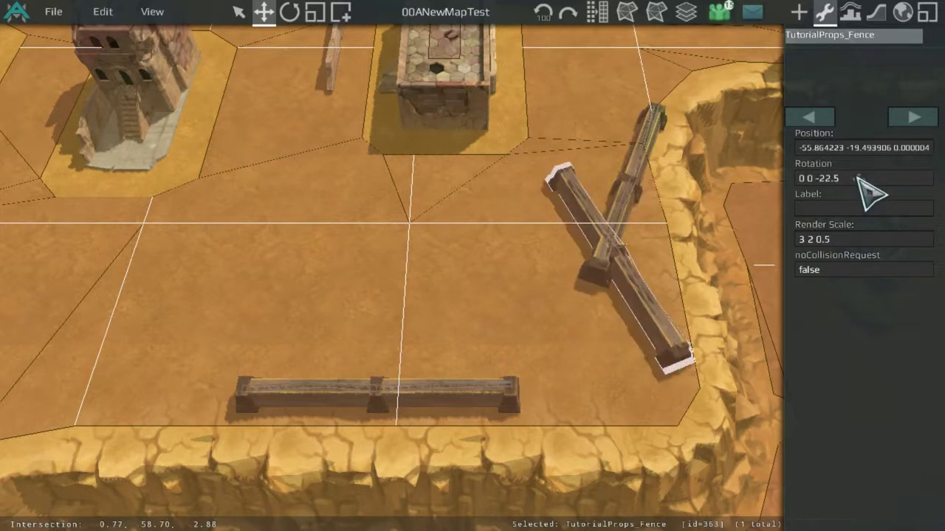
pyautogui.moveTo(618, 248); pyautogui.dragTo(555, 301)
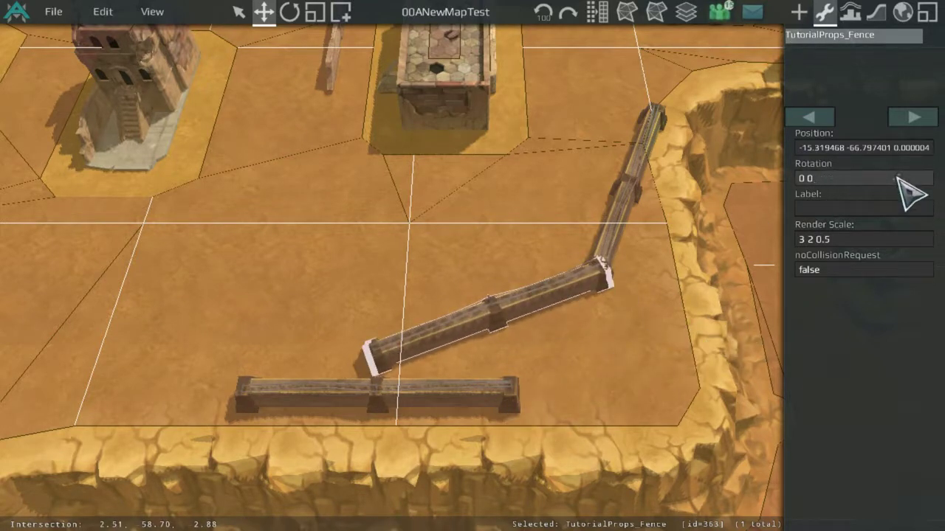
pyautogui.press('Delete')
# Duplicate the angled fence, turn the copy to 0 0 -112.499992 and join it to the first fence's lower end.
pyautogui.keyDown('shift'); pyautogui.moveTo(603, 209); pyautogui.dragTo(616, 367); pyautogui.keyUp('shift')
pyautogui.press('r')
pyautogui.press('r')
pyautogui.press('r')
pyautogui.press('r')
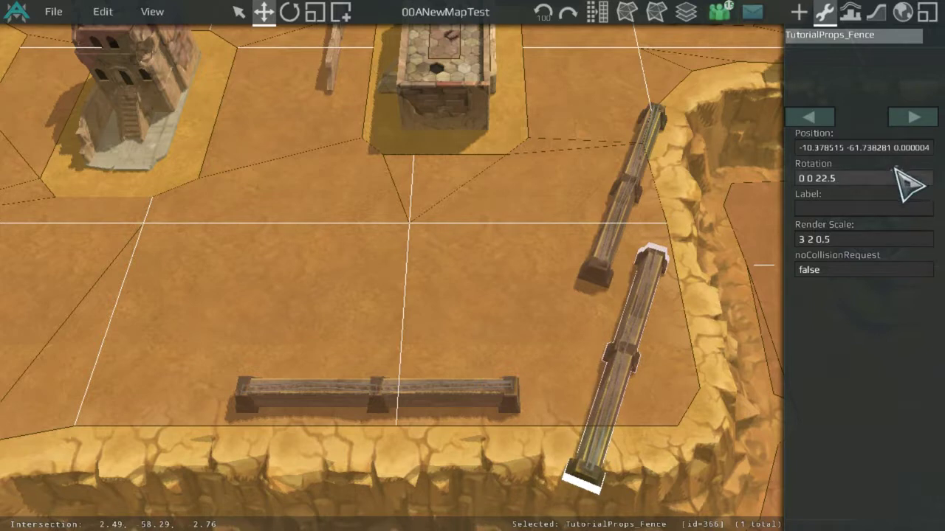
pyautogui.press('r')
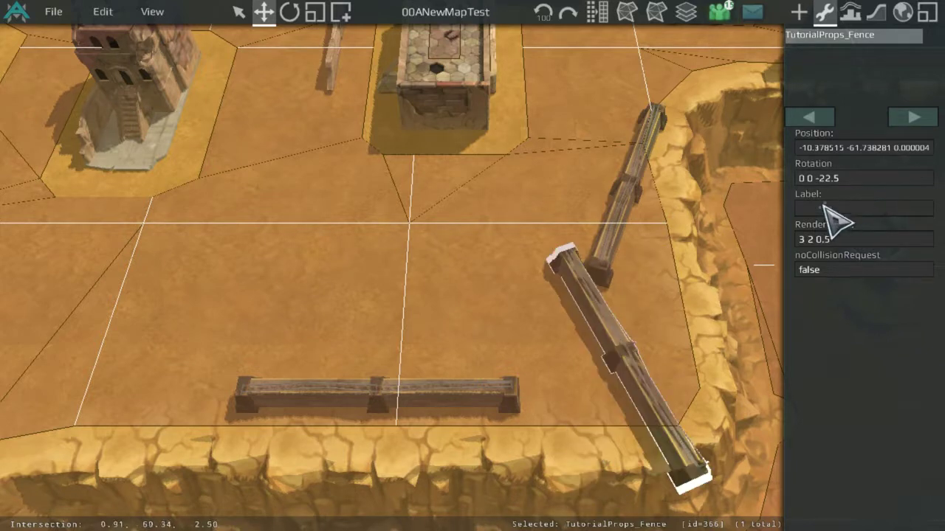
pyautogui.press('r')
pyautogui.press('r')
pyautogui.moveTo(666, 337); pyautogui.dragTo(537, 308)
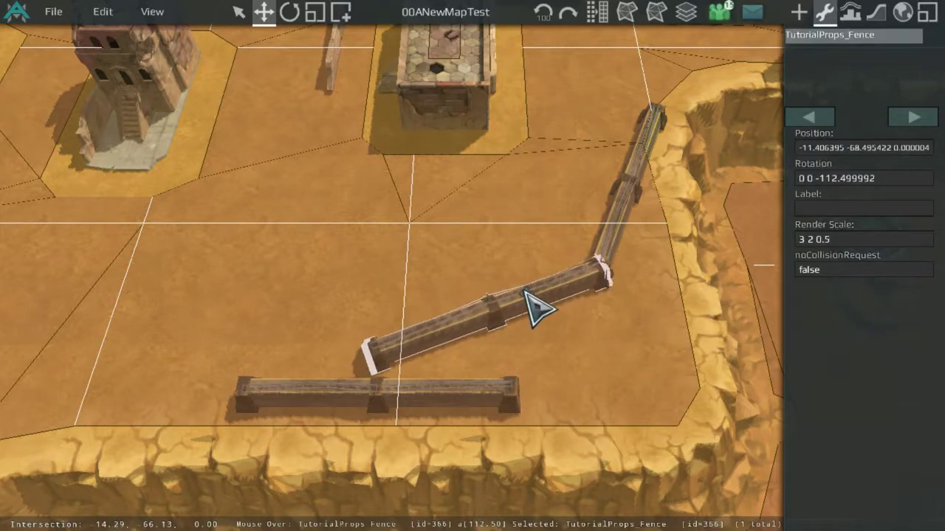
# Shift the two joined fences toward the cliff rim and slide the straight fence to meet their free end.
pyautogui.keyDown('shift'); pyautogui.click(616, 236); pyautogui.keyUp('shift')
pyautogui.moveTo(613, 244); pyautogui.dragTo(605, 261)
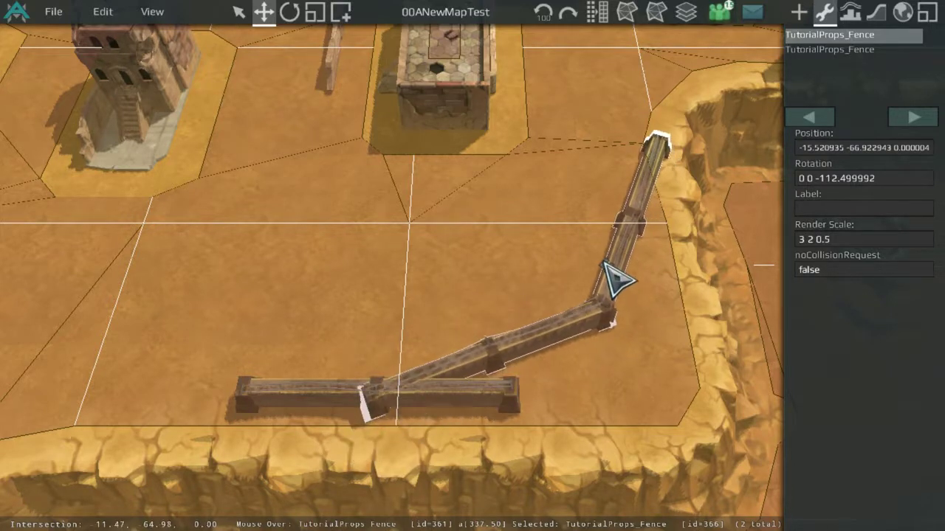
pyautogui.click(538, 376)
pyautogui.moveTo(516, 387); pyautogui.dragTo(367, 428)
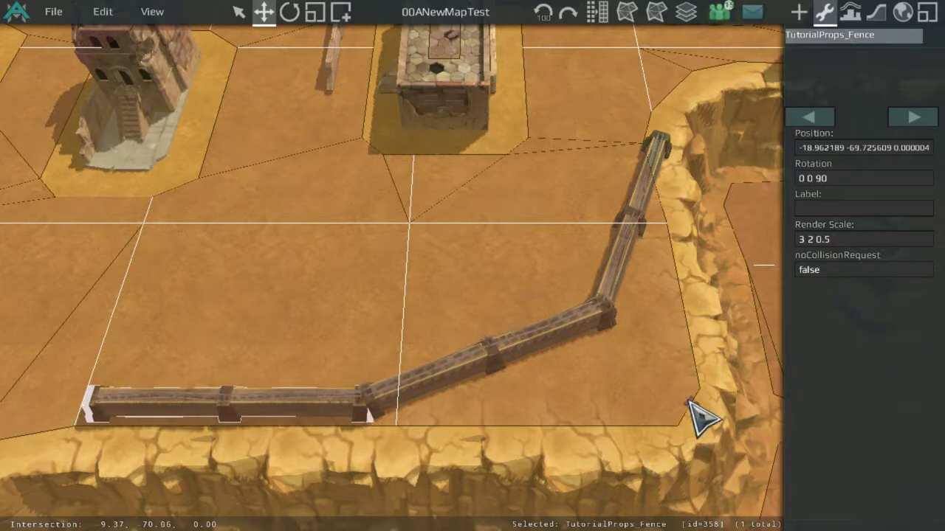
# Select the middle fence linking the straight and angled fences and delete it.
pyautogui.moveTo(702, 416); pyautogui.dragTo(508, 332, button='middle')
pyautogui.moveTo(431, 264); pyautogui.dragTo(554, 331, button='middle')
pyautogui.click(555, 331)
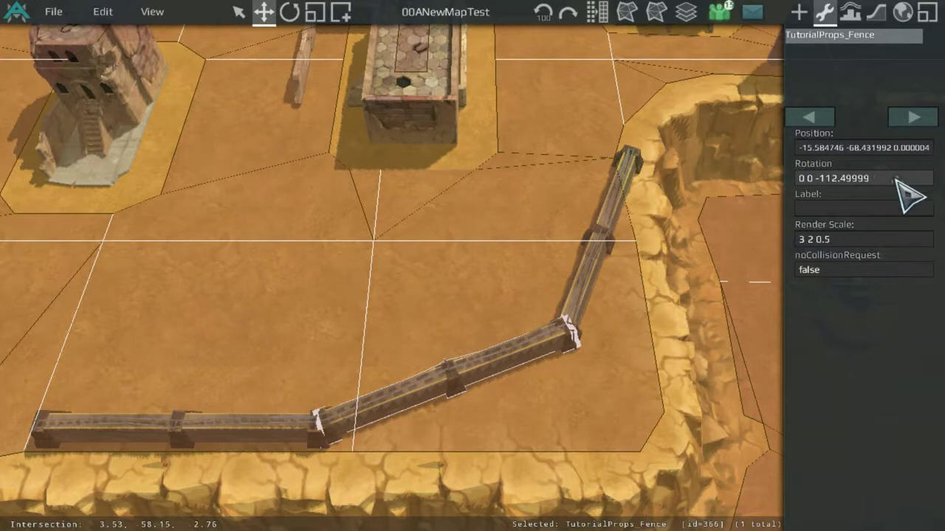
pyautogui.click(529, 327)
pyautogui.click(524, 348)
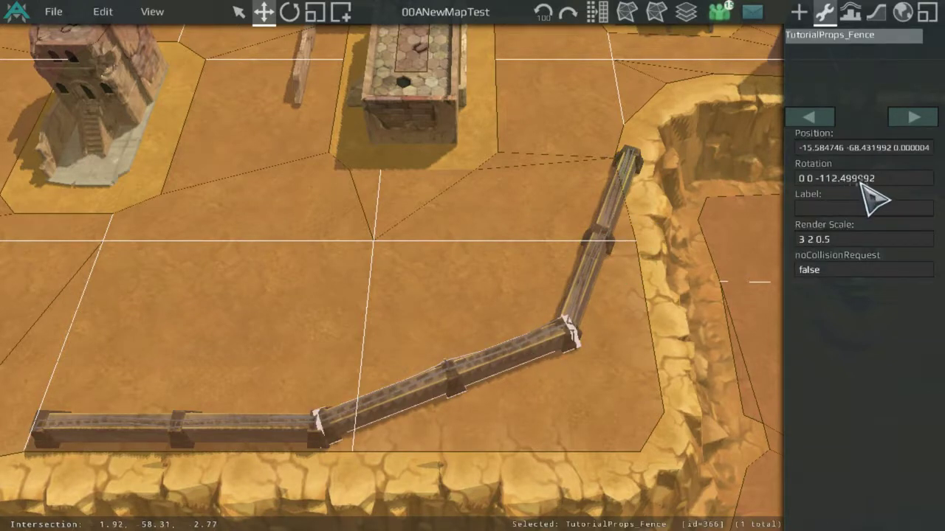
pyautogui.press('Delete')
# Set the angled fence's rotation to 0 0 10 and move it up against the side cliff edge.
pyautogui.click(595, 244)
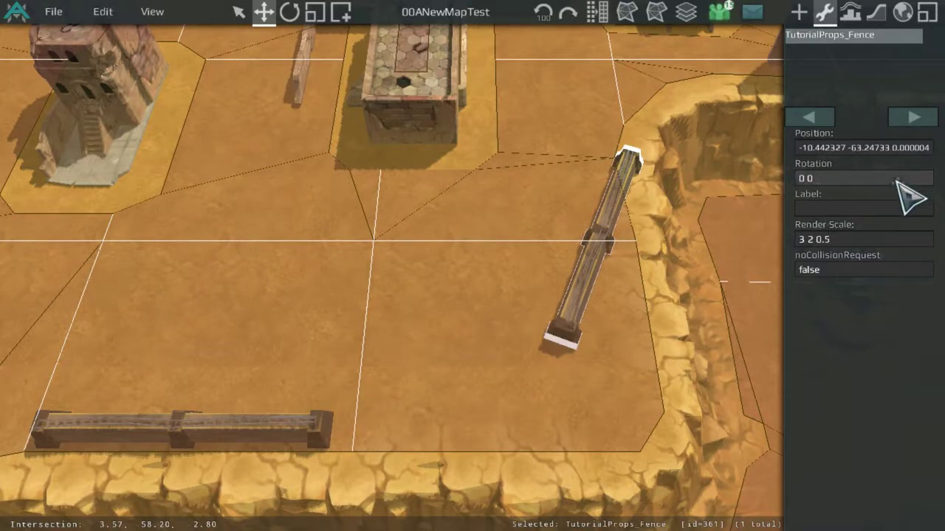
pyautogui.press('Return')
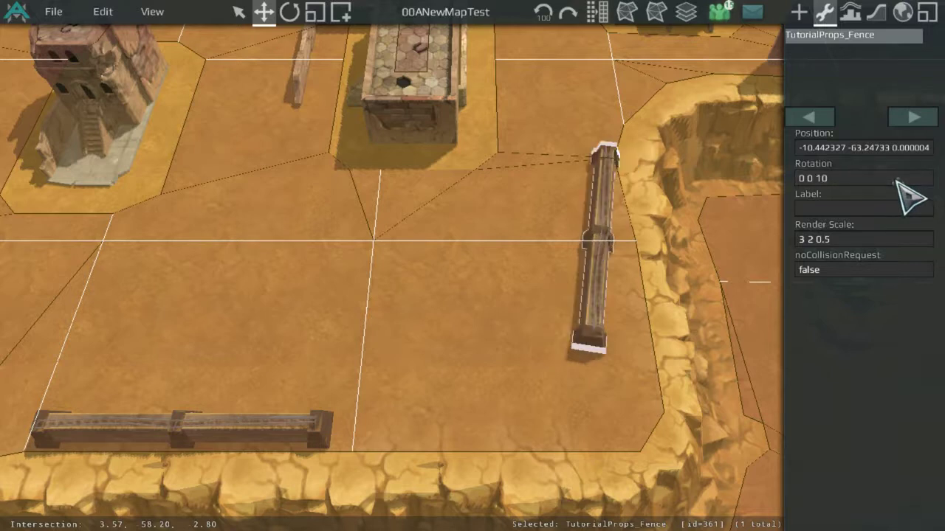
pyautogui.click(553, 236)
pyautogui.moveTo(595, 226); pyautogui.dragTo(625, 199)
# Duplicate the side fence, set the copy's rotation to 0 0 -10 and join it crosswise to the original's lower end.
pyautogui.keyDown('shift'); pyautogui.moveTo(626, 199); pyautogui.dragTo(559, 274); pyautogui.keyUp('shift')
pyautogui.click(859, 180)
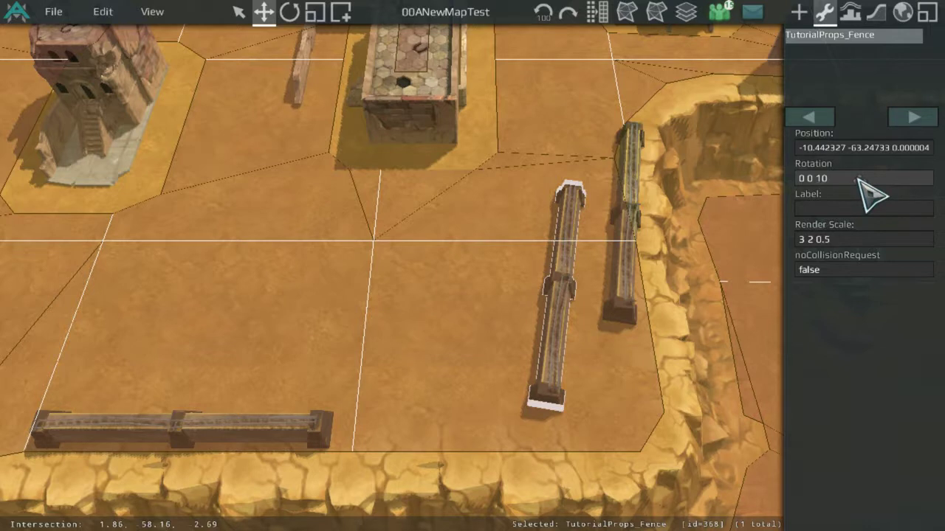
pyautogui.press('Left')
pyautogui.press('Left')
pyautogui.write('-')
pyautogui.press('Return')
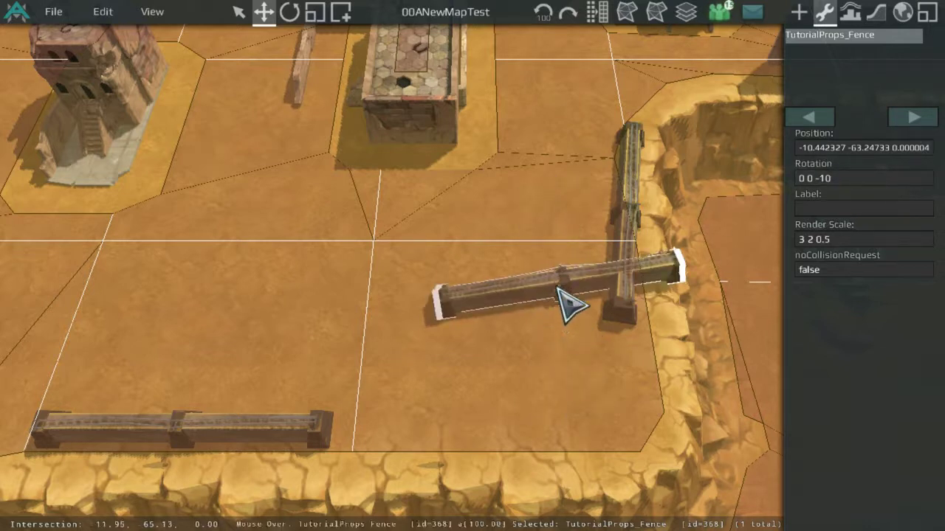
pyautogui.moveTo(559, 289); pyautogui.dragTo(504, 330)
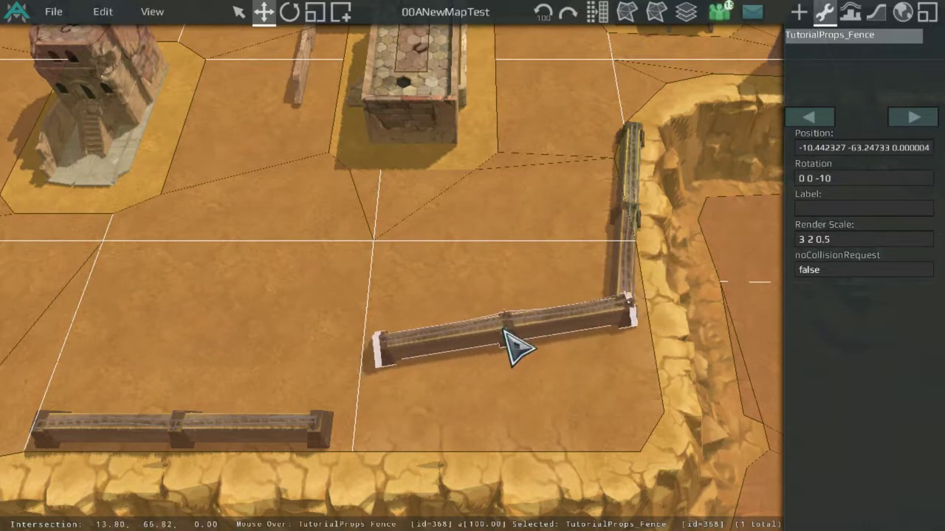
# Move the two joined fences into the cliff corner and slide the straight fence over to meet them.
pyautogui.keyDown('shift'); pyautogui.click(625, 277); pyautogui.keyUp('shift')
pyautogui.moveTo(627, 276); pyautogui.dragTo(635, 356)
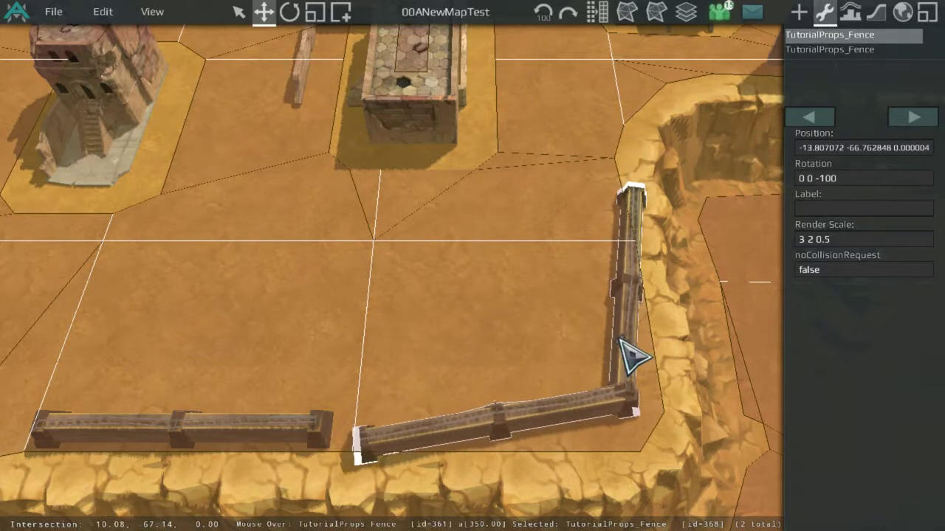
pyautogui.click(386, 358)
pyautogui.moveTo(259, 453); pyautogui.dragTo(304, 473)
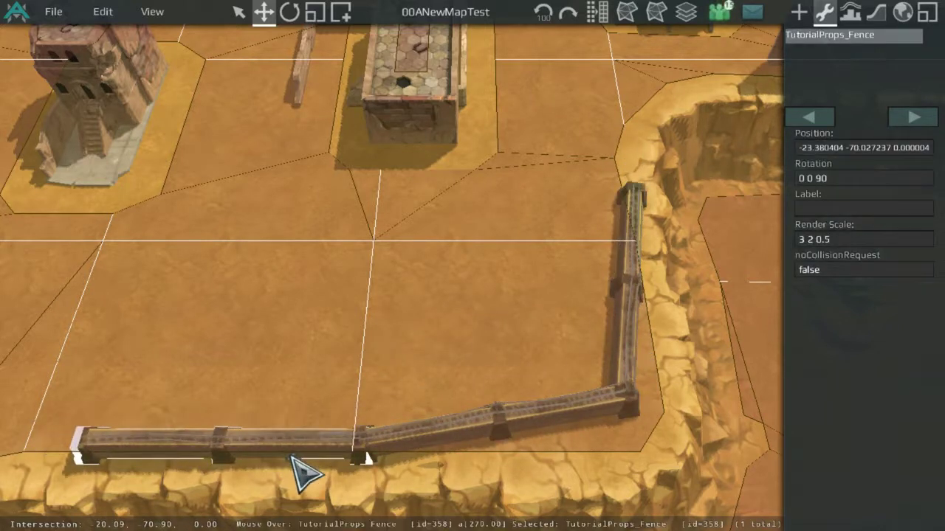
pyautogui.click(429, 320)
# Select the straight, angled and side fences together and shift them slightly inland from the cliff edge.
pyautogui.scroll(-2, 587, 199)
pyautogui.moveTo(542, 257); pyautogui.dragTo(599, 233, button='middle')
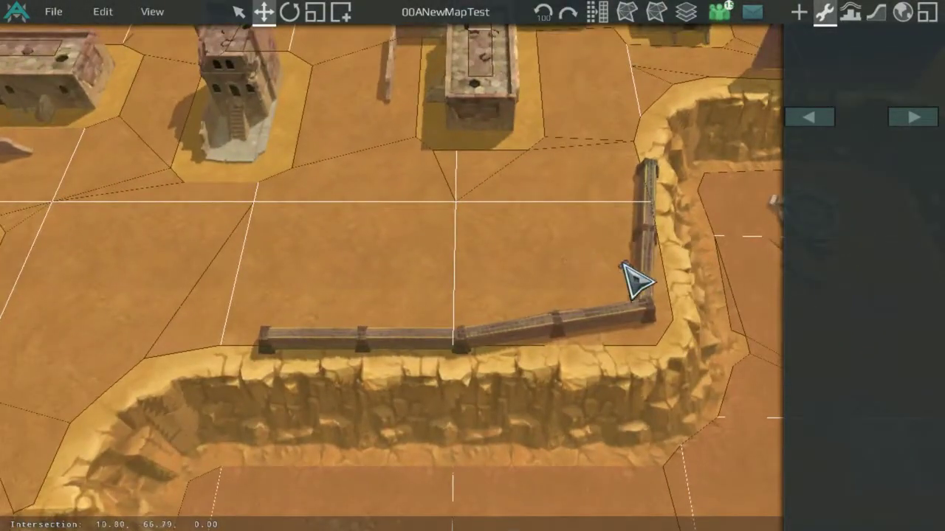
pyautogui.click(619, 314)
pyautogui.keyDown('shift'); pyautogui.click(441, 343); pyautogui.keyUp('shift')
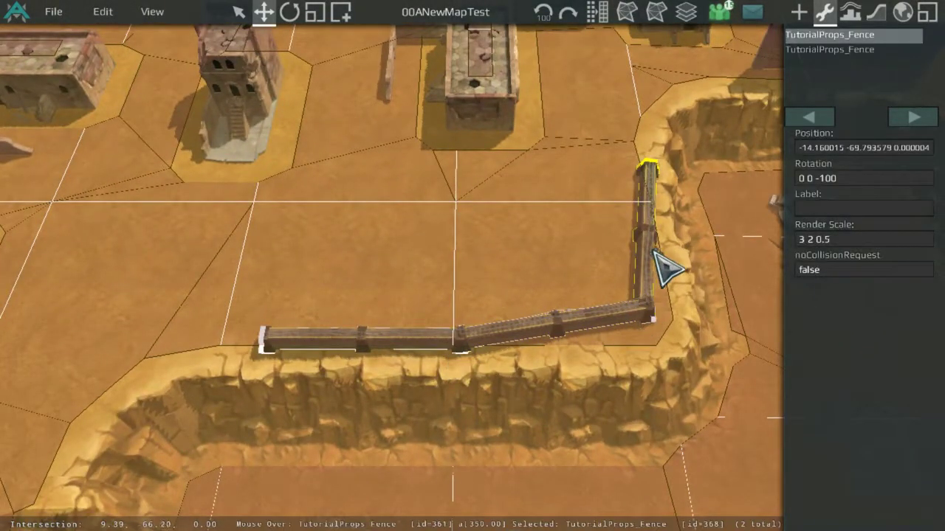
pyautogui.moveTo(650, 251); pyautogui.dragTo(645, 244)
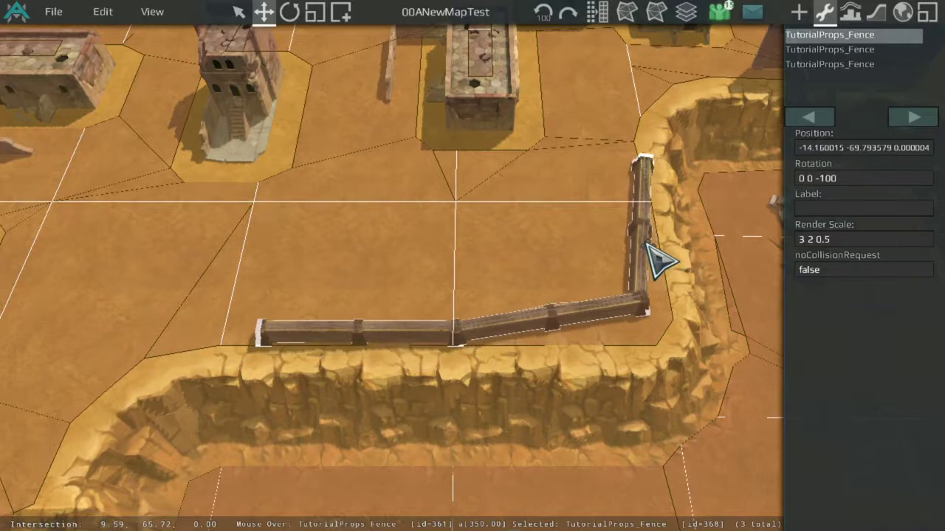
# Duplicate the angled fence and join the copy to the free outer end of the straight fence, along the cliff.
pyautogui.click(610, 299)
pyautogui.click(208, 337)
pyautogui.moveTo(209, 338); pyautogui.dragTo(238, 328)
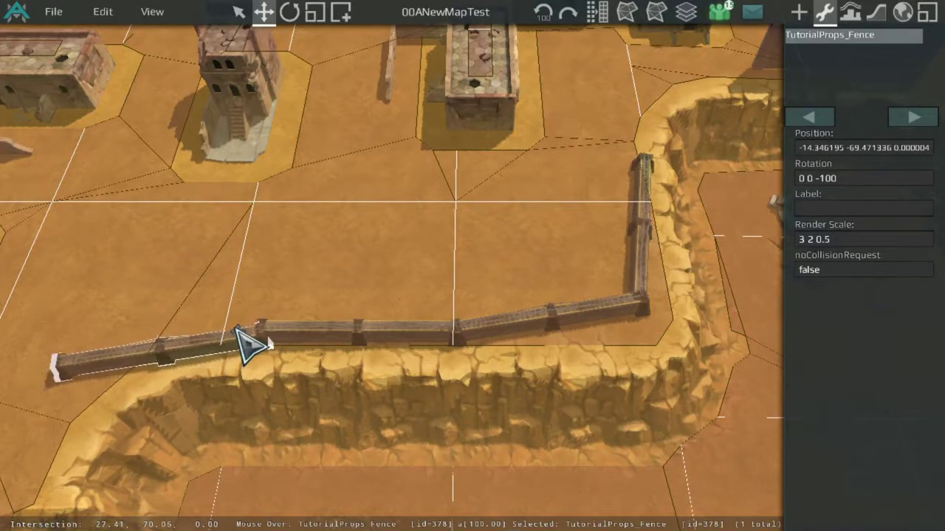
pyautogui.moveTo(188, 380); pyautogui.dragTo(426, 354, button='middle')
pyautogui.click(443, 348)
pyautogui.scroll(3, 447, 346)
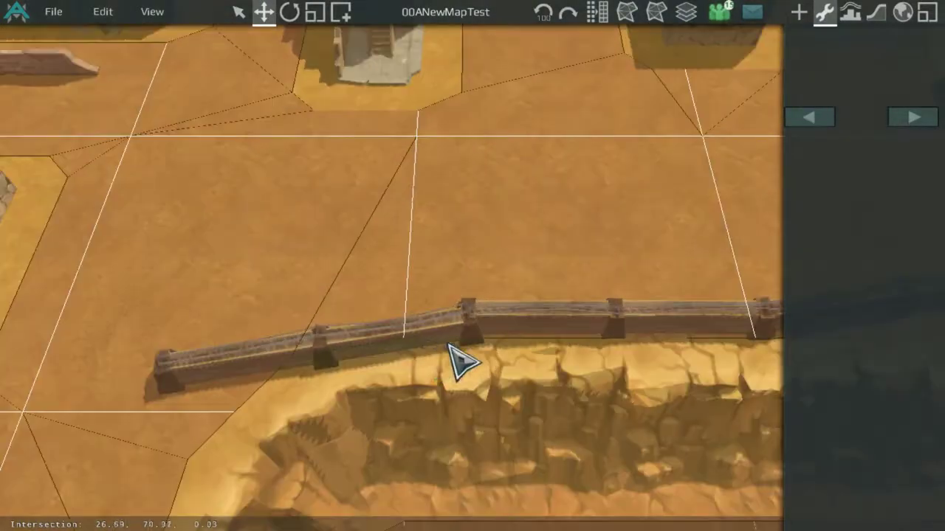
pyautogui.click(373, 322)
# Duplicate the side fence and place the copy end to end beyond its far end, along the side cliff edge.
pyautogui.scroll(-5, 421, 313)
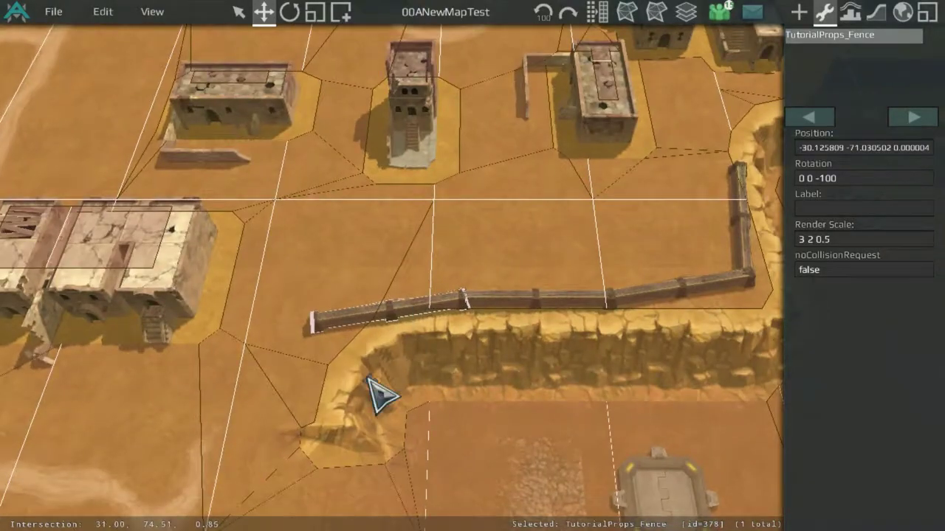
pyautogui.scroll(3, 678, 153)
pyautogui.moveTo(664, 136); pyautogui.dragTo(442, 263, button='middle')
pyautogui.moveTo(504, 307); pyautogui.dragTo(624, 231, button='middle')
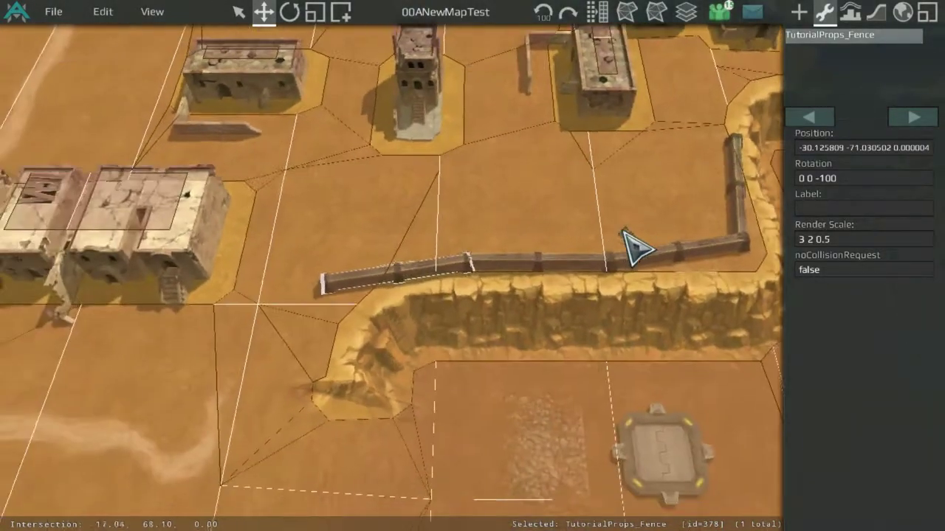
pyautogui.moveTo(588, 144); pyautogui.dragTo(400, 325, button='middle')
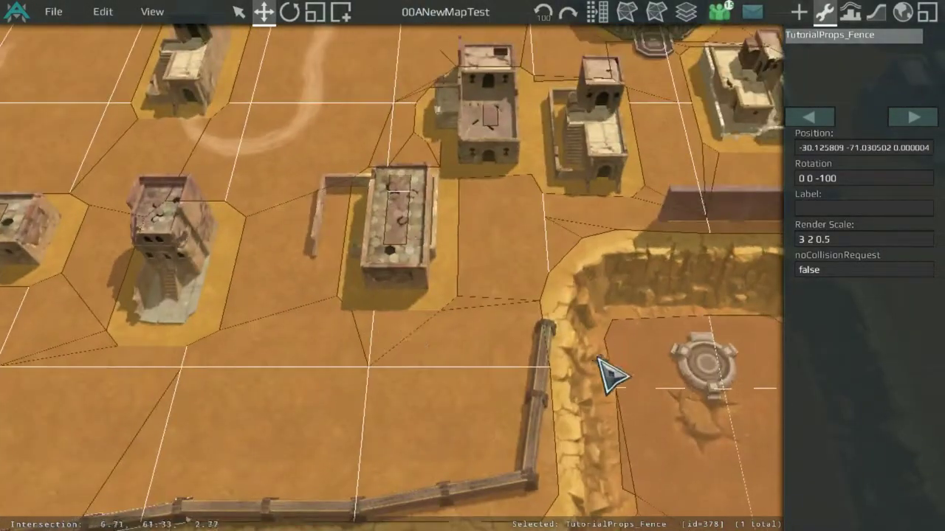
pyautogui.moveTo(541, 396); pyautogui.dragTo(500, 339, button='middle')
pyautogui.scroll(3, 480, 348)
pyautogui.scroll(-3, 373, 408)
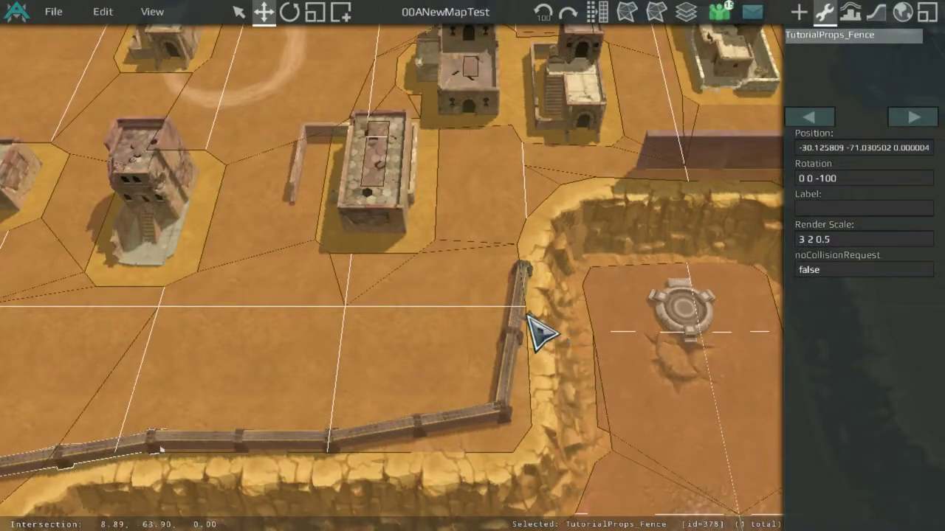
pyautogui.click(526, 293)
pyautogui.keyDown('shift'); pyautogui.moveTo(520, 267); pyautogui.dragTo(544, 152); pyautogui.keyUp('shift')
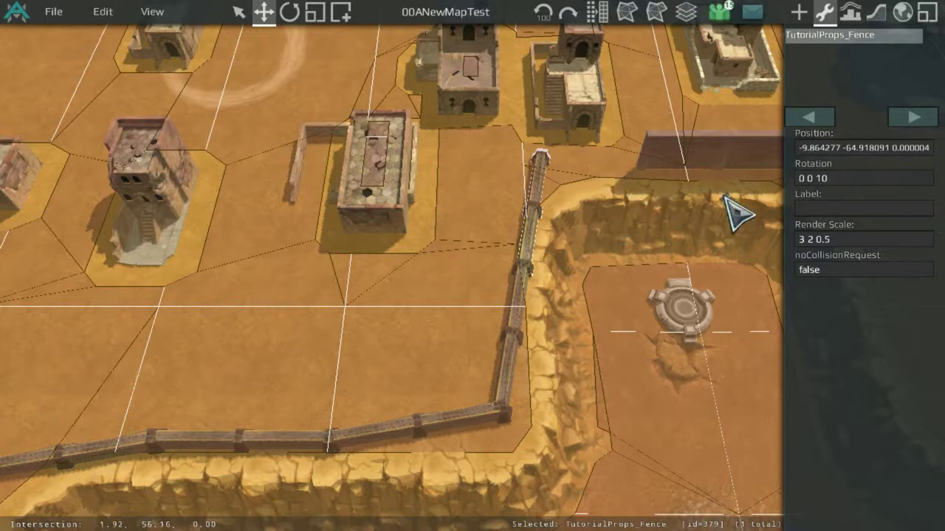
# Set the new side fence's rotation to 0 0 20 and move it to meet the end of the original side fence.
pyautogui.click(898, 179)
pyautogui.press('BackSpace')
pyautogui.write('5')
pyautogui.press('Return')
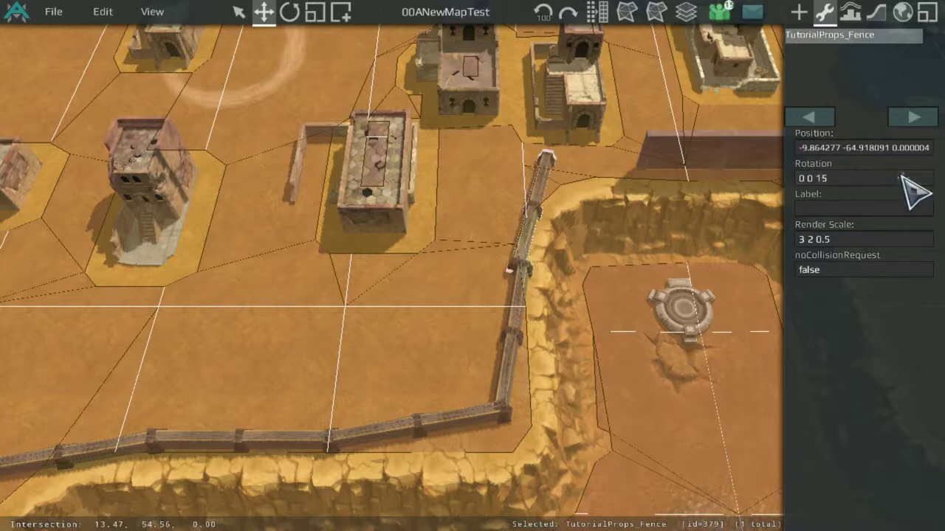
pyautogui.click(900, 176)
pyautogui.press('BackSpace')
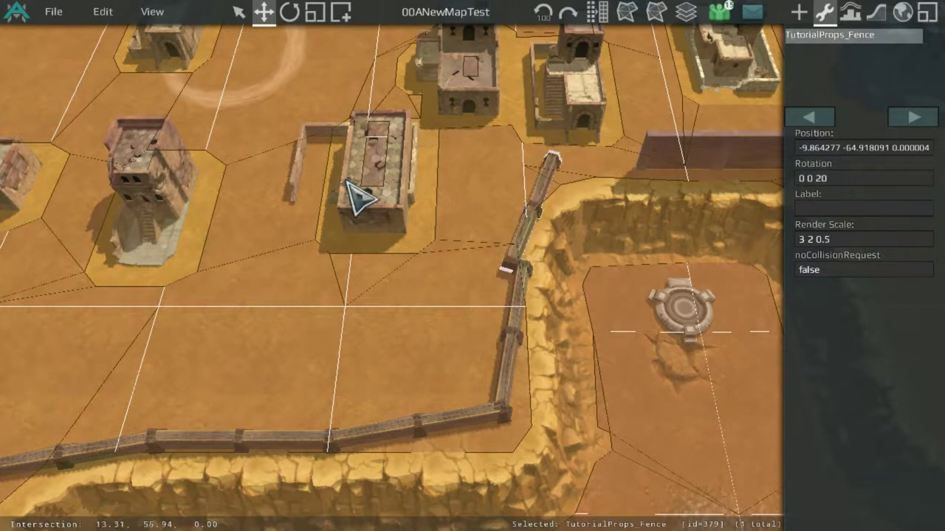
pyautogui.scroll(3, 351, 184)
pyautogui.moveTo(428, 245); pyautogui.dragTo(393, 288, button='middle')
pyautogui.scroll(4, 393, 288)
pyautogui.moveTo(509, 244)
pyautogui.mouseDown()
pyautogui.moveTo(523, 226)
pyautogui.moveTo(526, 243)
pyautogui.mouseUp()
pyautogui.scroll(-5, 522, 244)
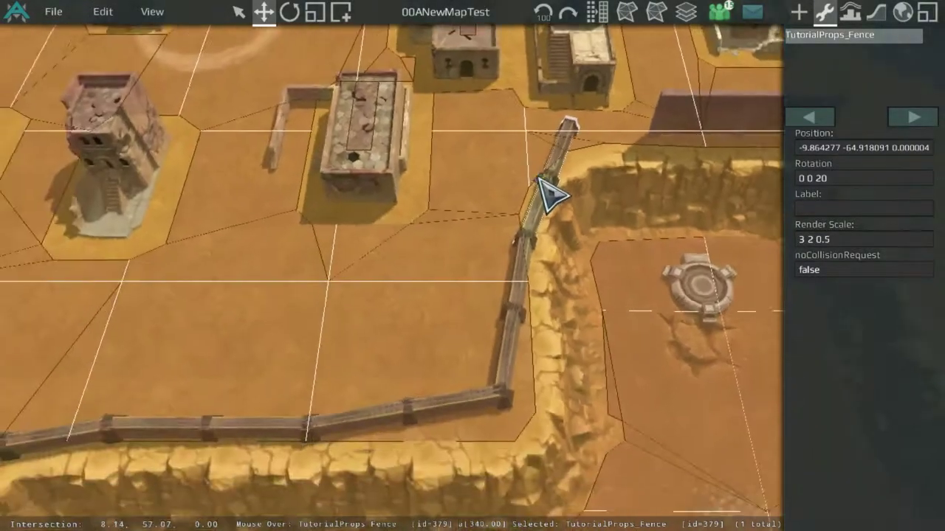
pyautogui.keyDown('shift'); pyautogui.click(507, 304); pyautogui.keyUp('shift')
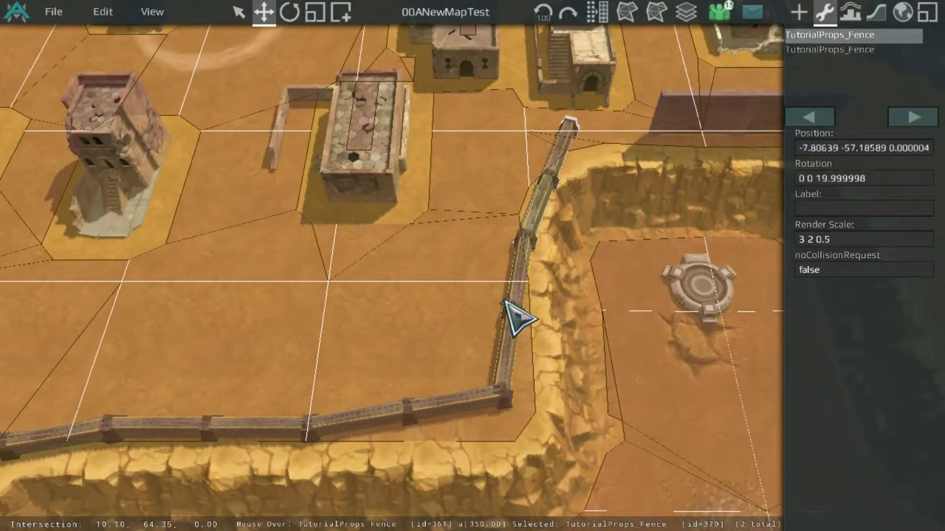
pyautogui.keyDown('shift'); pyautogui.click(410, 403); pyautogui.keyUp('shift')
pyautogui.keyDown('shift'); pyautogui.click(262, 429); pyautogui.keyUp('shift')
pyautogui.scroll(-3, 264, 439)
pyautogui.keyDown('shift'); pyautogui.click(211, 377); pyautogui.keyUp('shift')
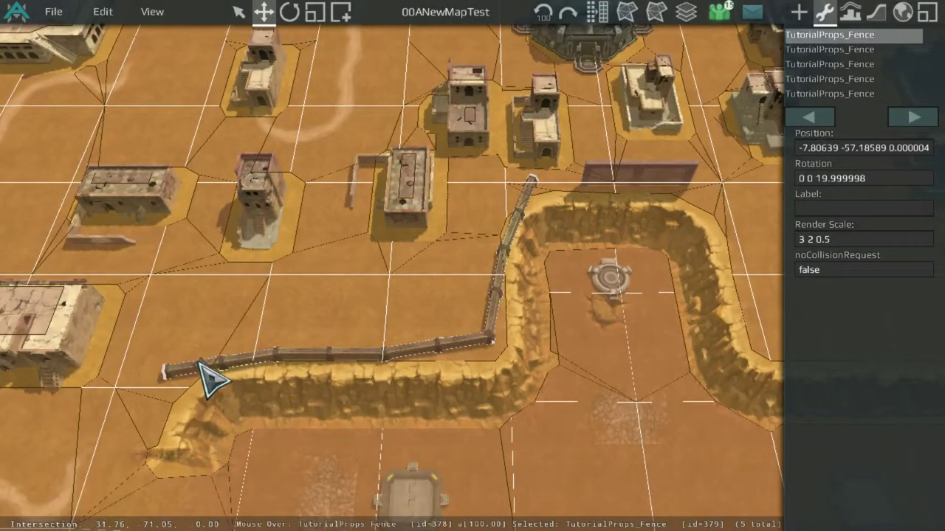
pyautogui.click(202, 374)
# Select all five joined fences and move the whole chain slightly away from the side cliff edge.
pyautogui.click(236, 362)
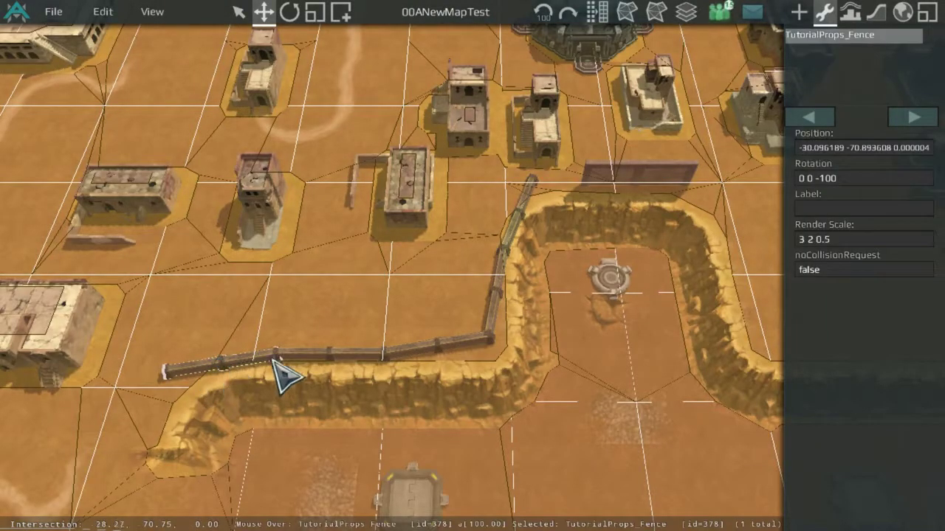
pyautogui.keyDown('shift'); pyautogui.click(369, 358); pyautogui.keyUp('shift')
pyautogui.keyDown('shift'); pyautogui.click(437, 360); pyautogui.keyUp('shift')
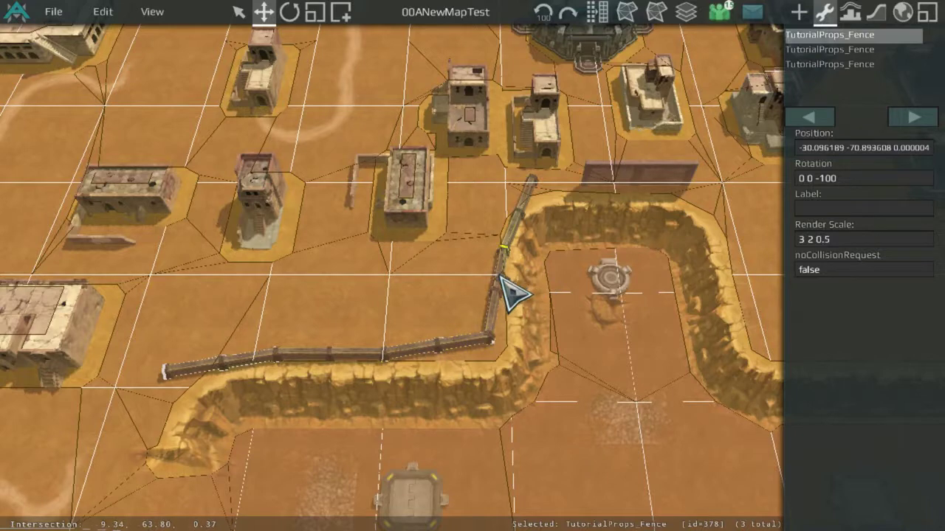
pyautogui.keyDown('shift'); pyautogui.click(509, 298); pyautogui.keyUp('shift')
pyautogui.moveTo(514, 226); pyautogui.dragTo(508, 230)
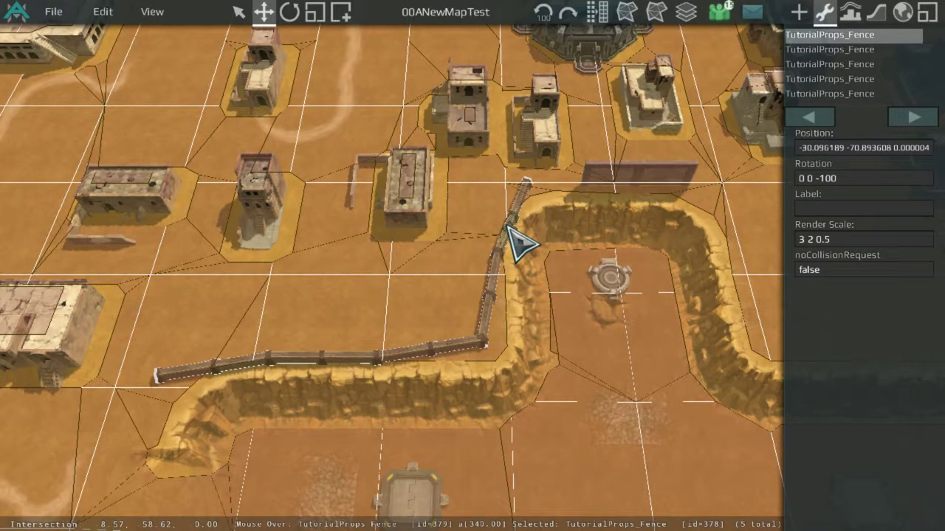
# Move the tall ValleyProps_Fence wall beyond the cliff's inner end up against the front of the ruined building.
pyautogui.scroll(4, 507, 225)
pyautogui.click(591, 237)
pyautogui.moveTo(592, 239); pyautogui.dragTo(378, 341, button='middle')
pyautogui.moveTo(531, 284); pyautogui.dragTo(555, 211)
pyautogui.scroll(-5, 555, 210)
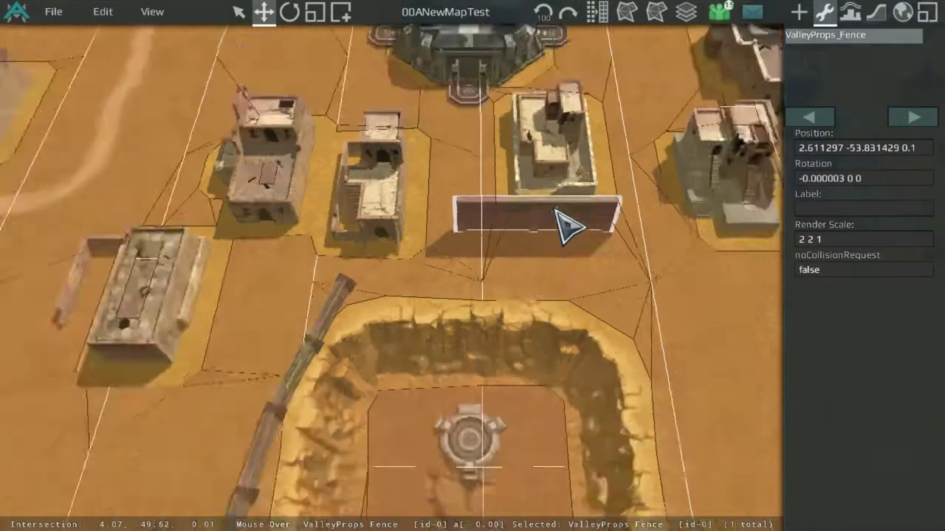
# Survey the map's layout of buildings, fences, cliffs and town from overview and close range.
pyautogui.moveTo(518, 153); pyautogui.dragTo(533, 138, button='middle')
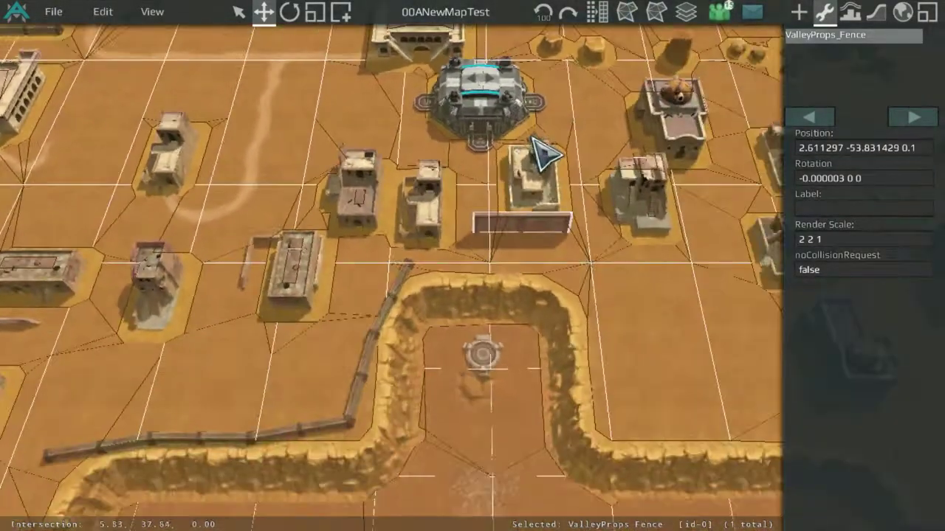
pyautogui.scroll(-4, 531, 139)
pyautogui.moveTo(305, 224); pyautogui.dragTo(414, 249, button='middle')
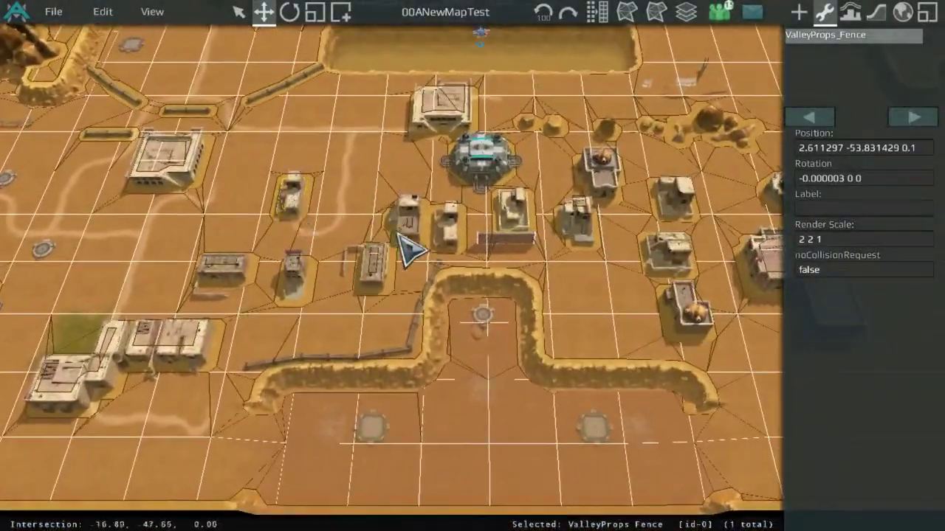
pyautogui.scroll(5, 448, 247)
pyautogui.scroll(-3, 425, 203)
pyautogui.moveTo(319, 151); pyautogui.dragTo(255, 146, button='middle')
pyautogui.moveTo(443, 284); pyautogui.dragTo(500, 288, button='middle')
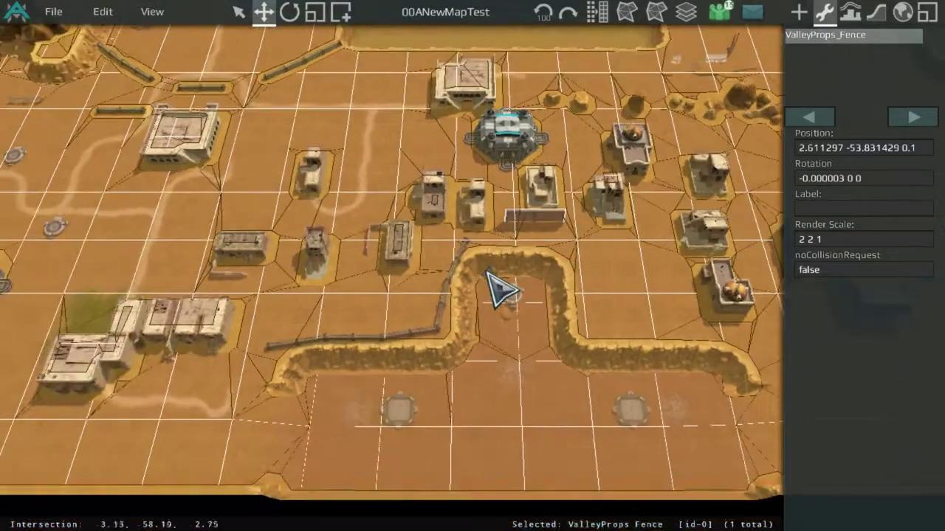
pyautogui.scroll(2, 510, 273)
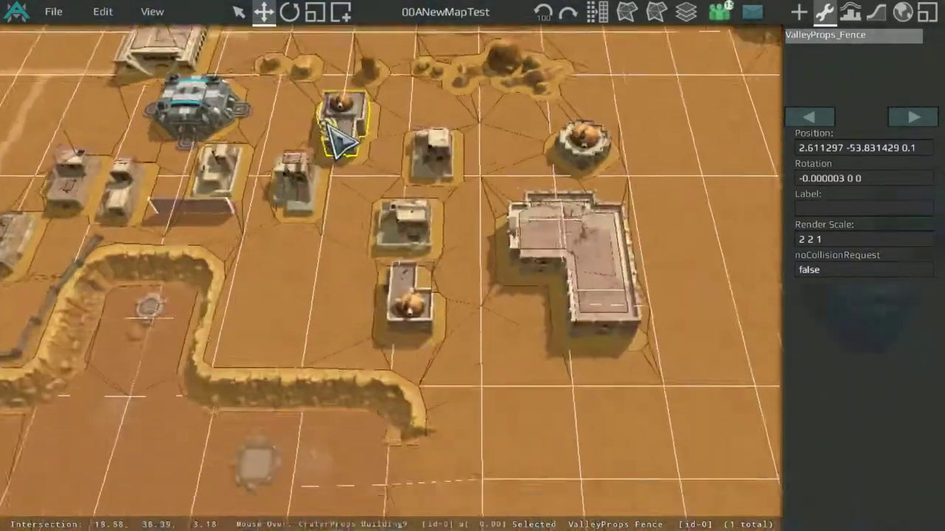
pyautogui.scroll(-2, 326, 124)
pyautogui.moveTo(309, 176); pyautogui.dragTo(325, 240, button='middle')
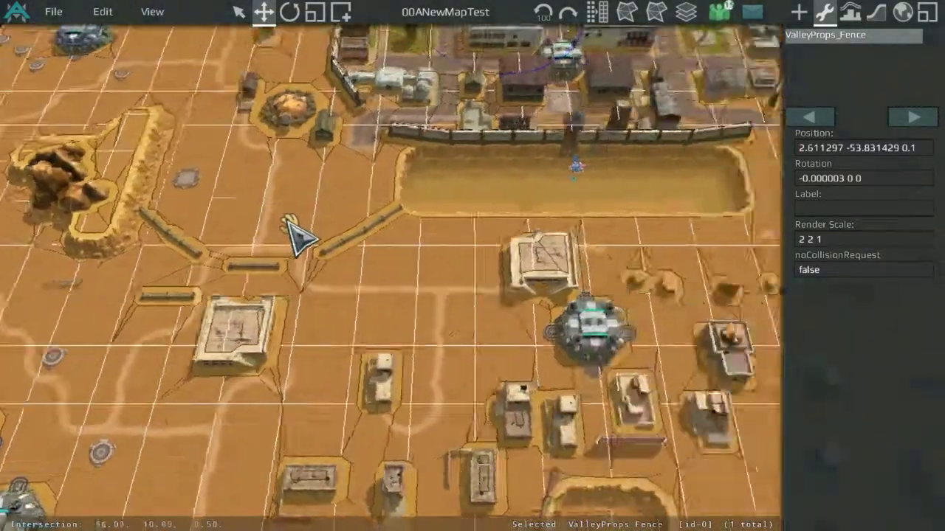
pyautogui.moveTo(284, 217); pyautogui.dragTo(238, 179, button='middle')
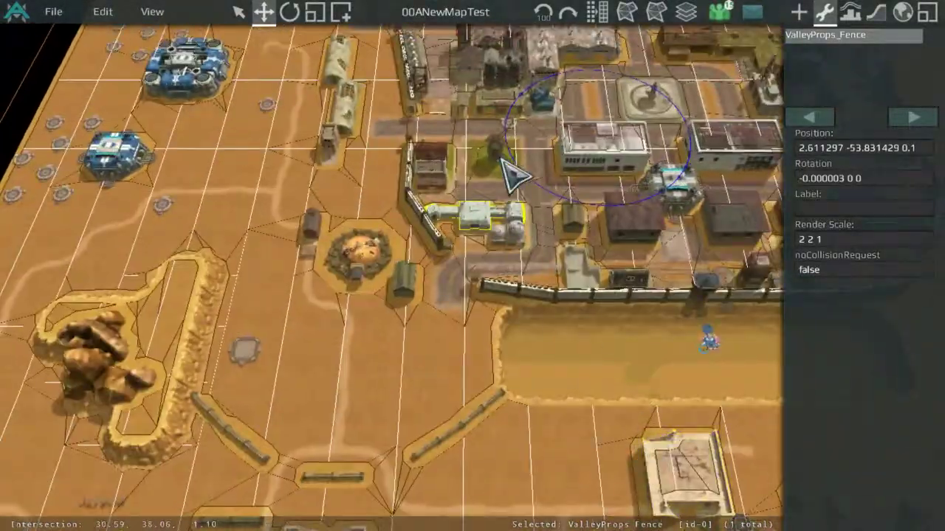
pyautogui.moveTo(501, 161); pyautogui.dragTo(666, 79, button='middle')
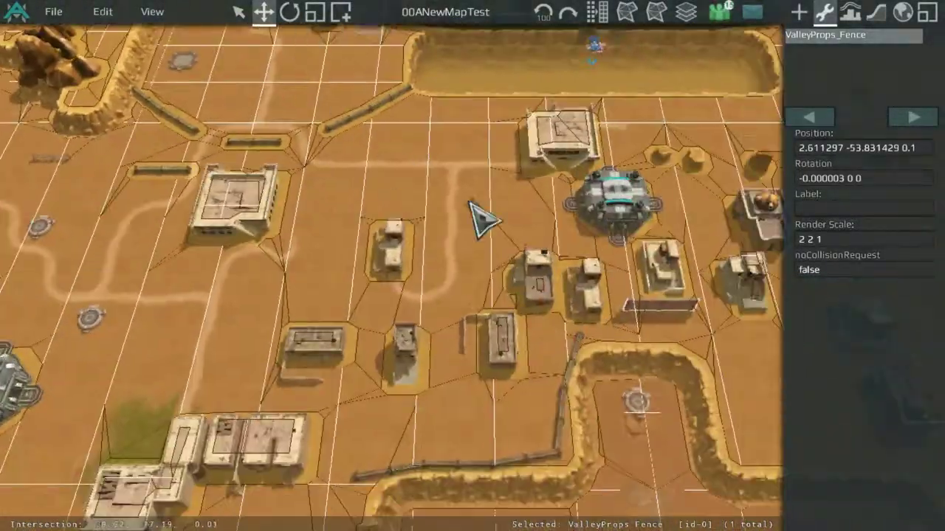
pyautogui.moveTo(624, 269); pyautogui.dragTo(506, 266, button='middle')
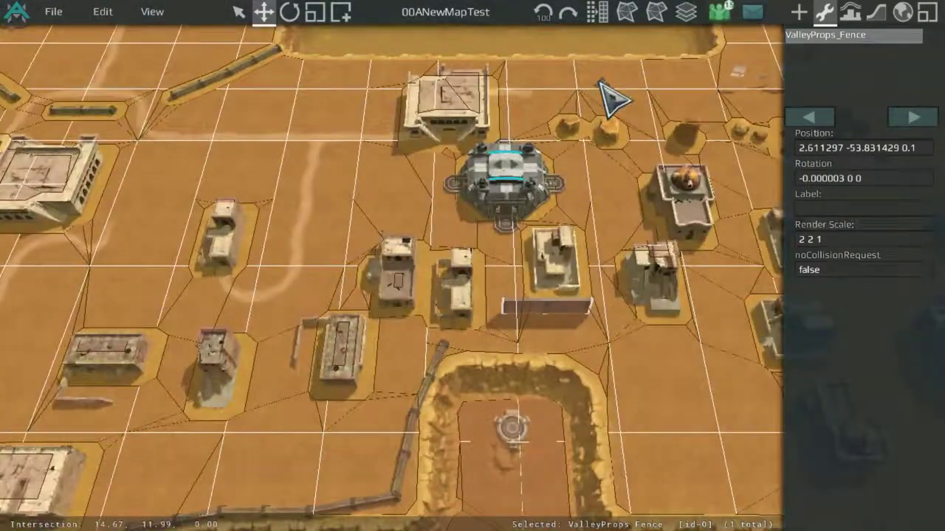
pyautogui.scroll(-3, 599, 82)
pyautogui.moveTo(512, 228); pyautogui.dragTo(544, 185, button='middle')
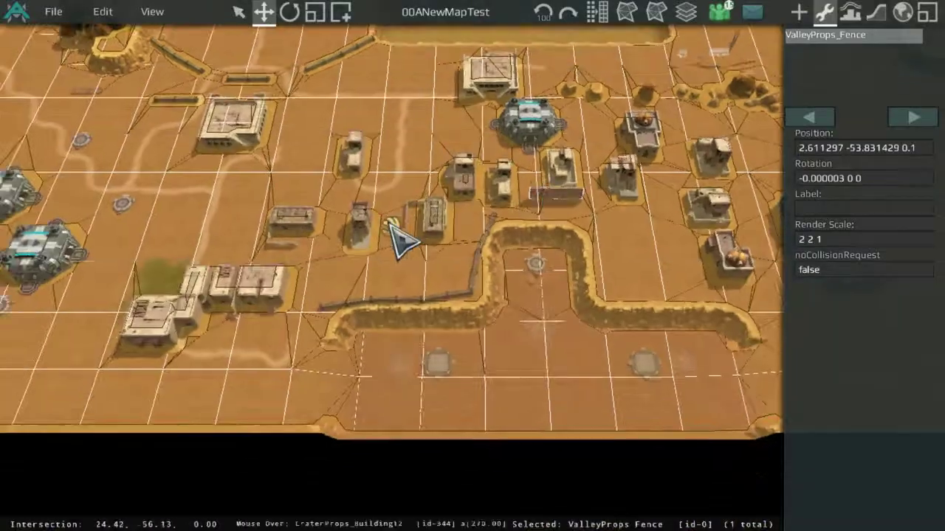
pyautogui.moveTo(270, 219); pyautogui.dragTo(377, 294, button='middle')
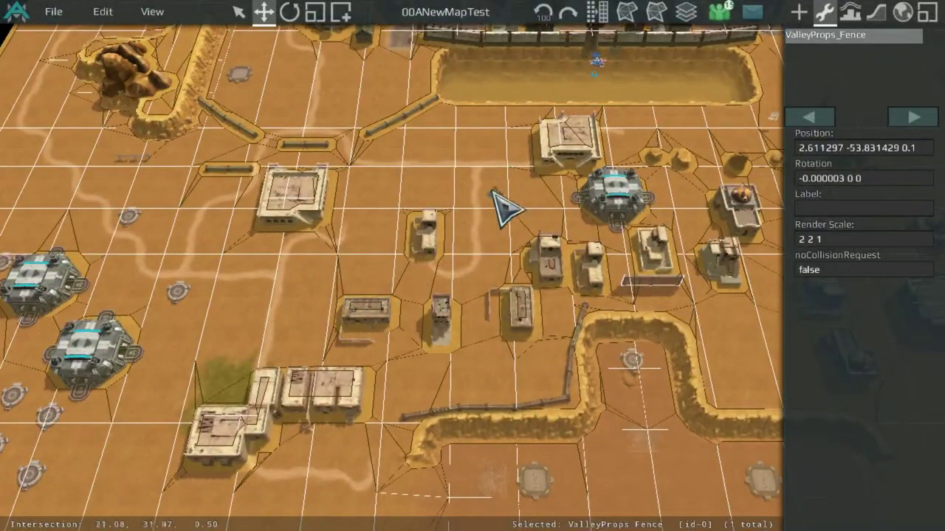
pyautogui.moveTo(507, 209); pyautogui.dragTo(450, 121, button='middle')
pyautogui.scroll(3, 524, 218)
pyautogui.scroll(-3, 468, 195)
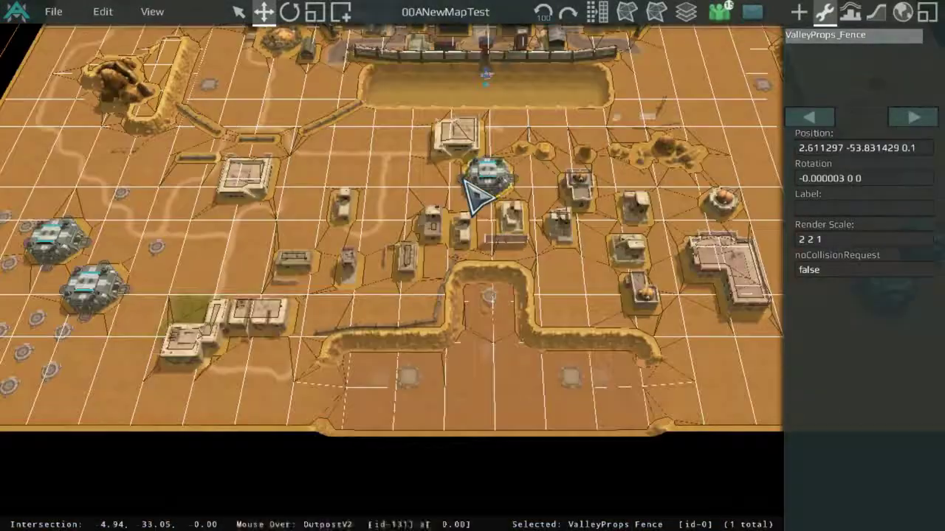
pyautogui.scroll(4, 468, 194)
pyautogui.scroll(-4, 450, 123)
pyautogui.scroll(5, 454, 126)
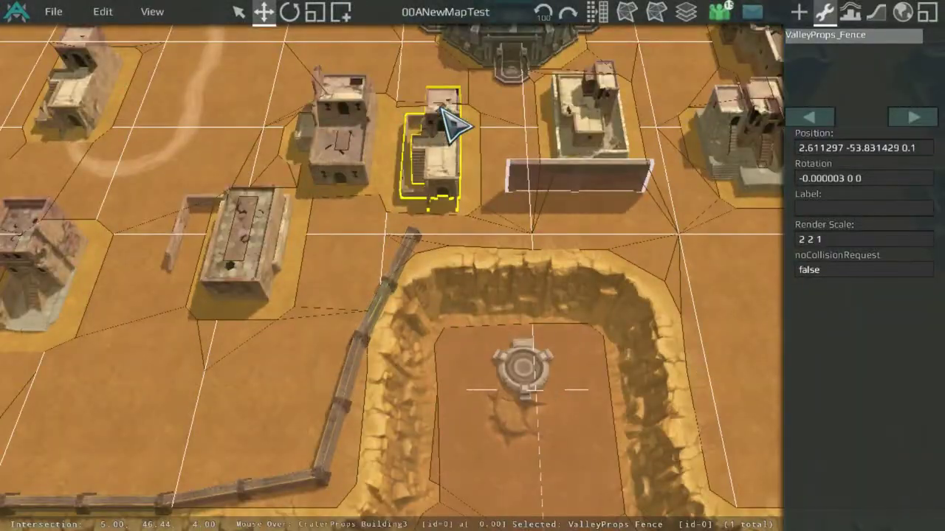
pyautogui.scroll(-4, 443, 111)
pyautogui.scroll(5, 433, 96)
pyautogui.scroll(-3, 550, 251)
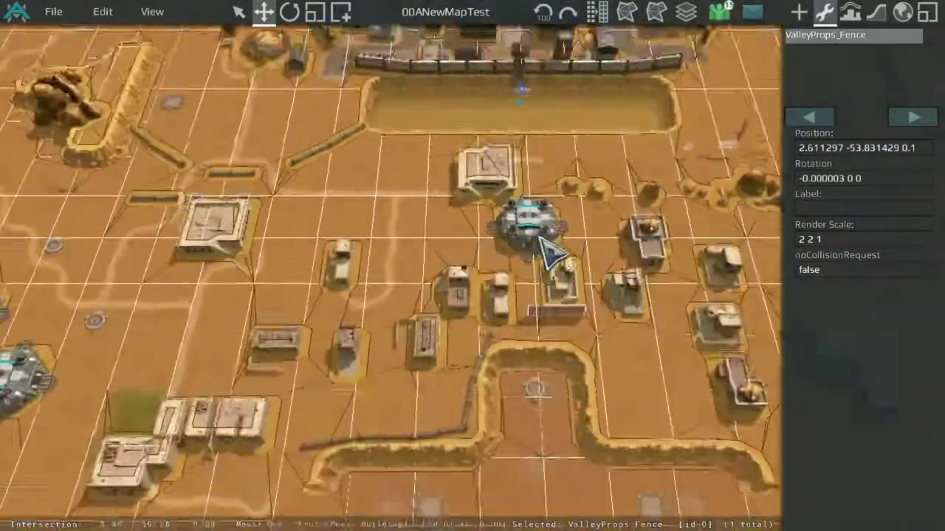
# Save the map under its current name.
pyautogui.scroll(3, 550, 251)
pyautogui.click(55, 11)
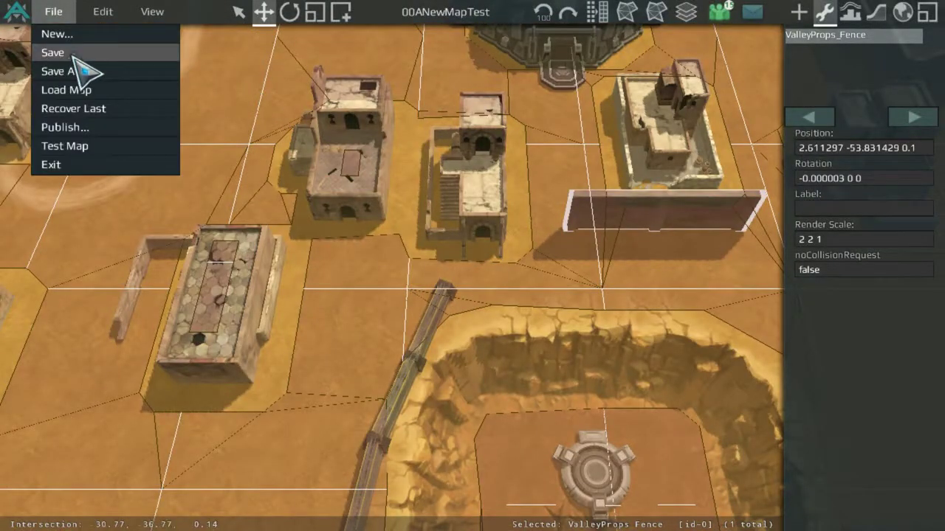
pyautogui.click(73, 54)
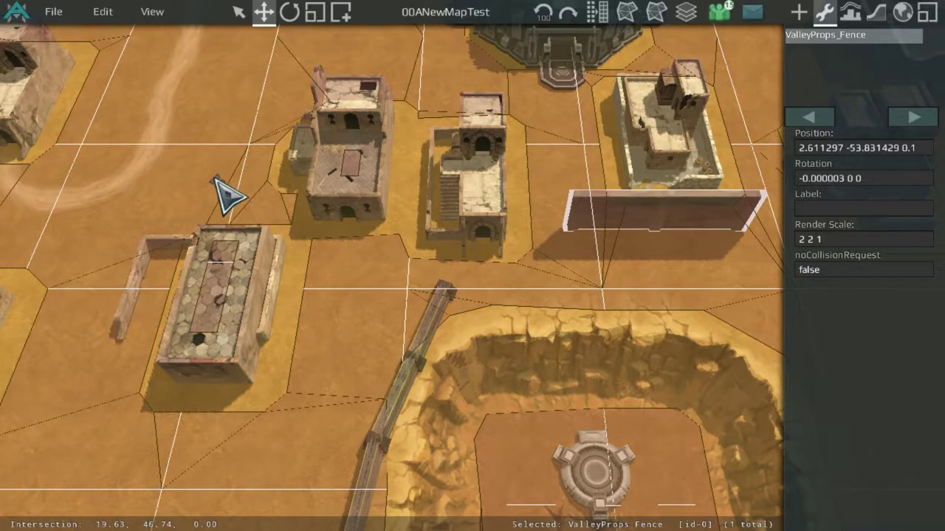
pyautogui.scroll(3, 225, 198)
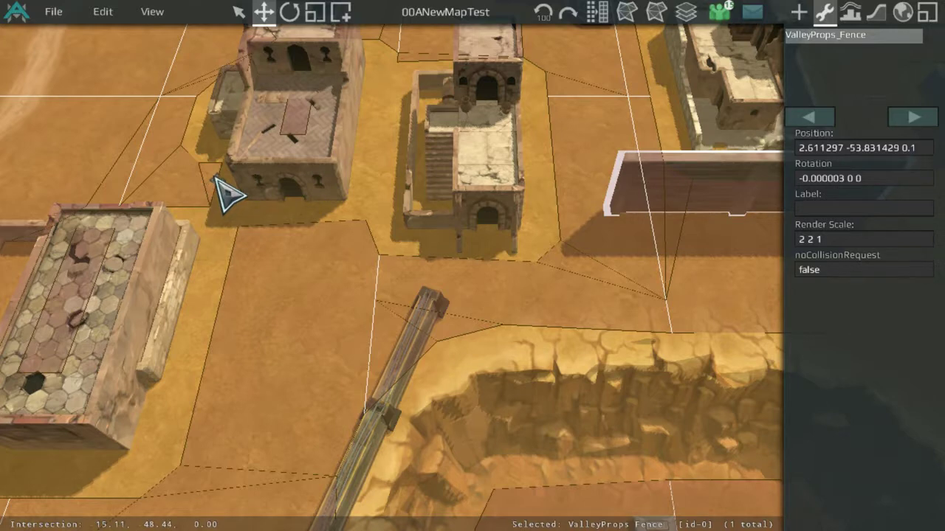
# Examine the area around the player start, from the sunken canyon and walled town to the ruined temple and the outpost.
pyautogui.scroll(-6, 411, 118)
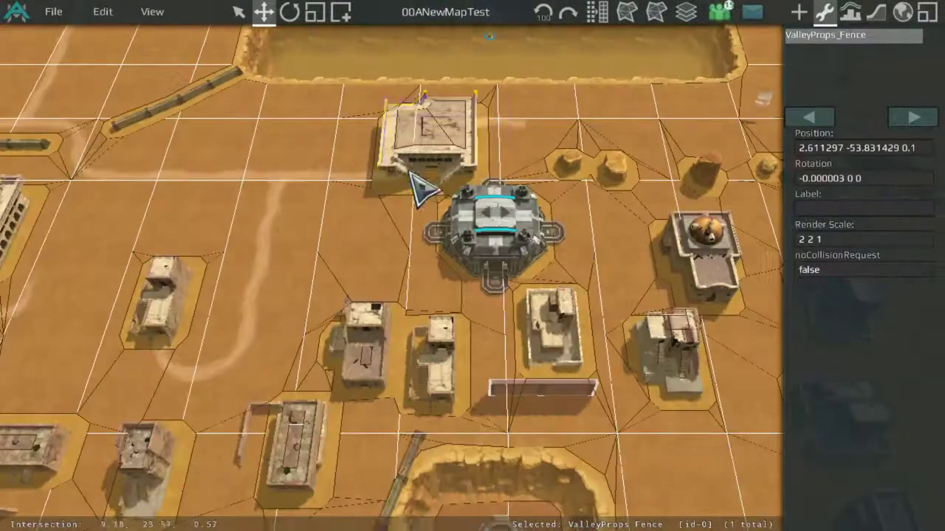
pyautogui.moveTo(576, 117); pyautogui.dragTo(465, 297, button='middle')
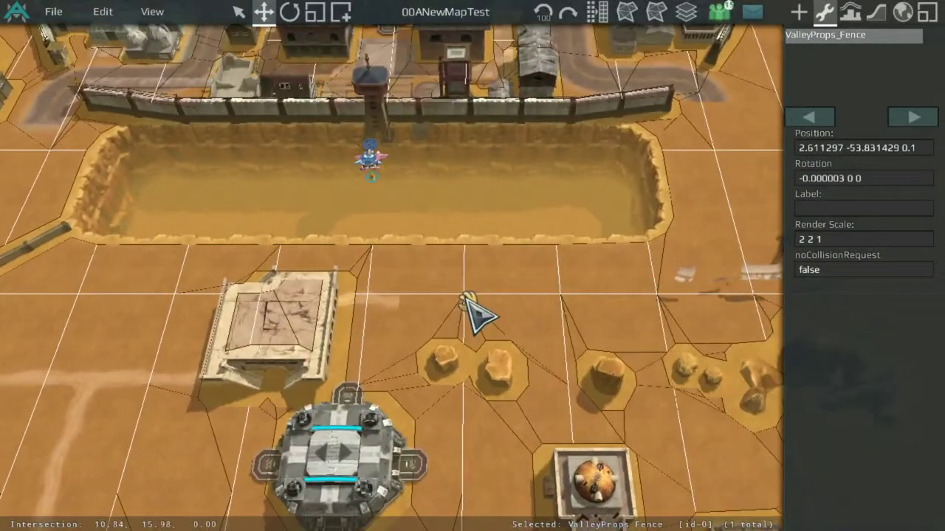
pyautogui.moveTo(416, 368); pyautogui.dragTo(343, 156, button='middle')
pyautogui.moveTo(270, 169); pyautogui.dragTo(384, 468, button='middle')
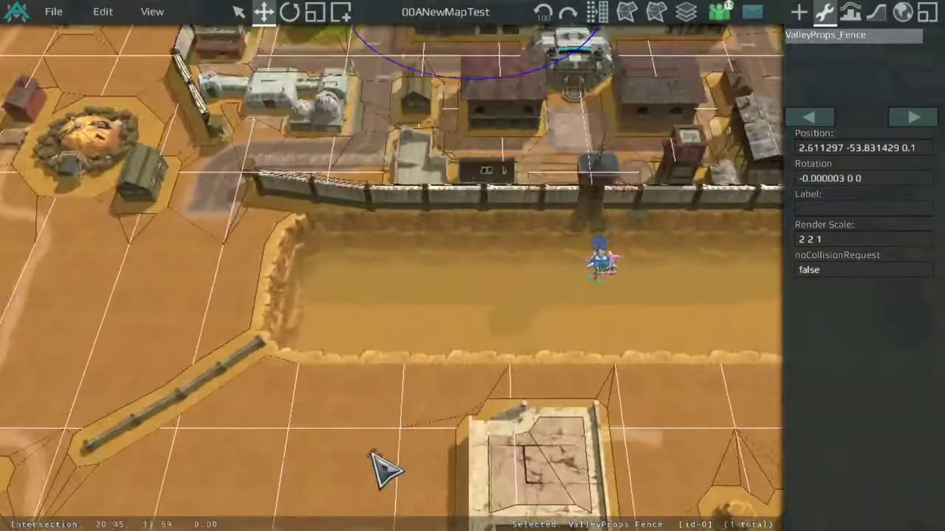
pyautogui.scroll(3, 473, 253)
pyautogui.moveTo(422, 276); pyautogui.dragTo(577, 22, button='middle')
pyautogui.moveTo(593, 129); pyautogui.dragTo(411, 401, button='middle')
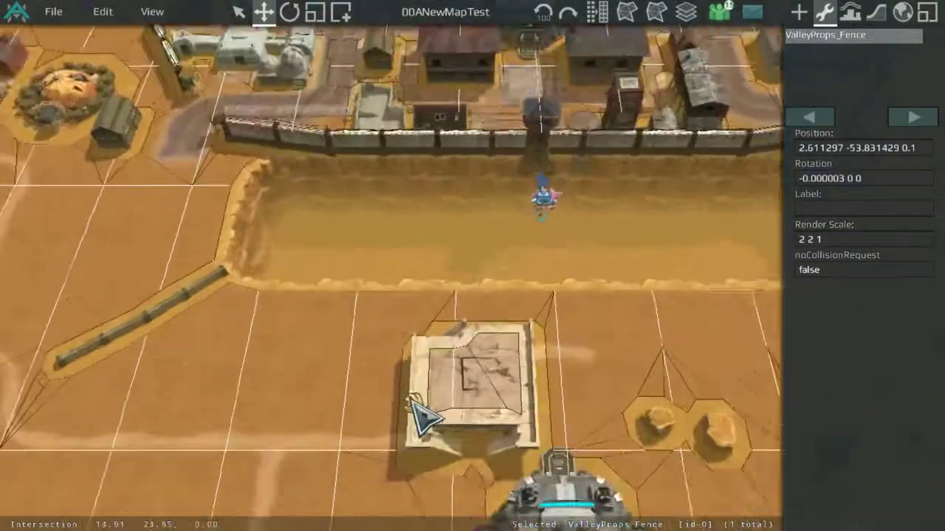
pyautogui.moveTo(513, 144); pyautogui.dragTo(472, 380, button='middle')
pyautogui.scroll(-3, 481, 238)
pyautogui.moveTo(477, 295); pyautogui.dragTo(540, 198, button='middle')
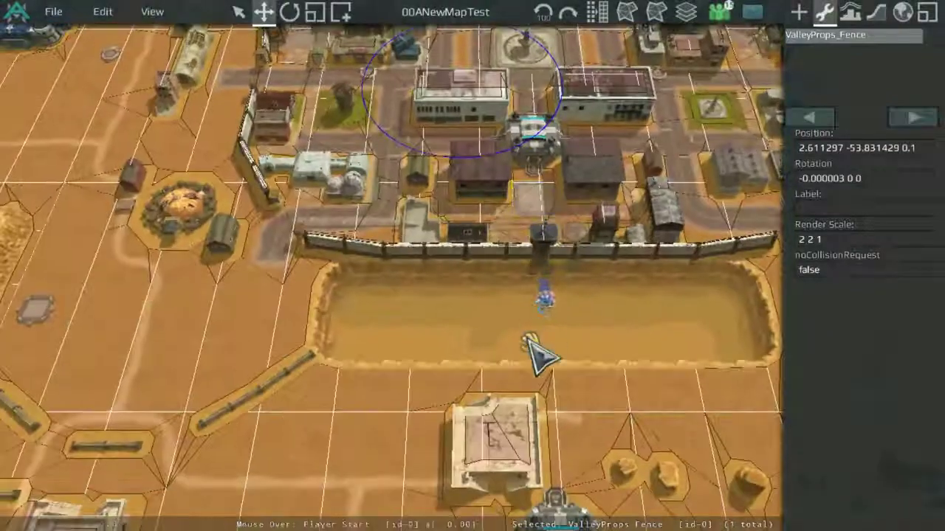
pyautogui.moveTo(502, 413); pyautogui.dragTo(423, 175, button='middle')
pyautogui.scroll(4, 423, 175)
pyautogui.scroll(-2, 435, 167)
pyautogui.moveTo(448, 144); pyautogui.dragTo(569, 194, button='middle')
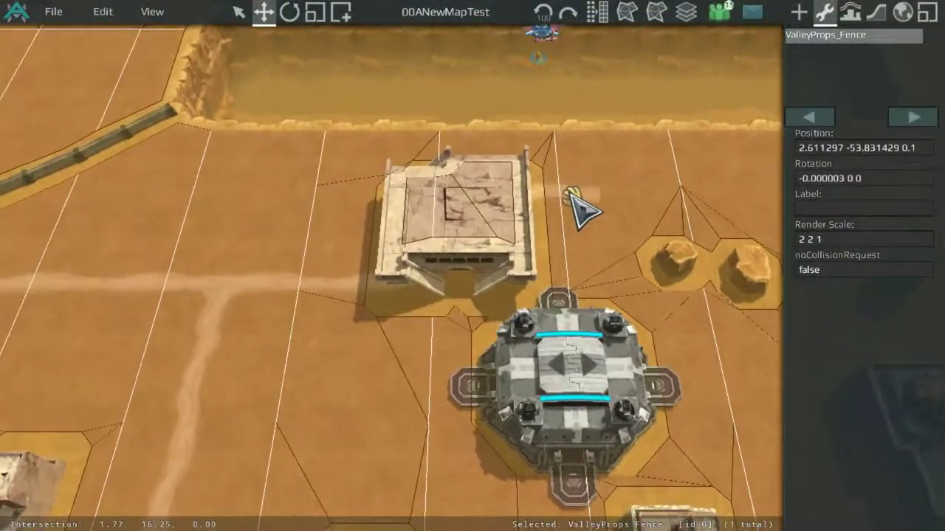
pyautogui.scroll(2, 583, 183)
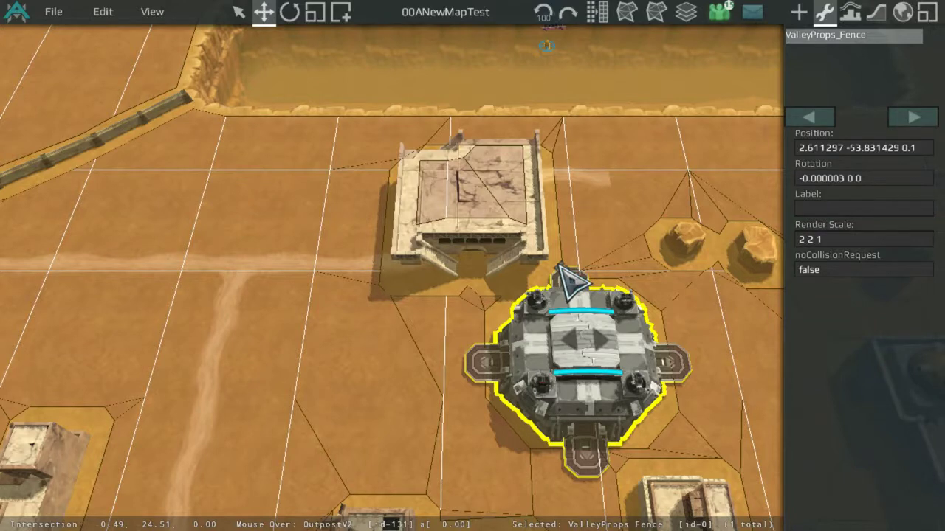
pyautogui.moveTo(512, 190); pyautogui.dragTo(493, 458, button='middle')
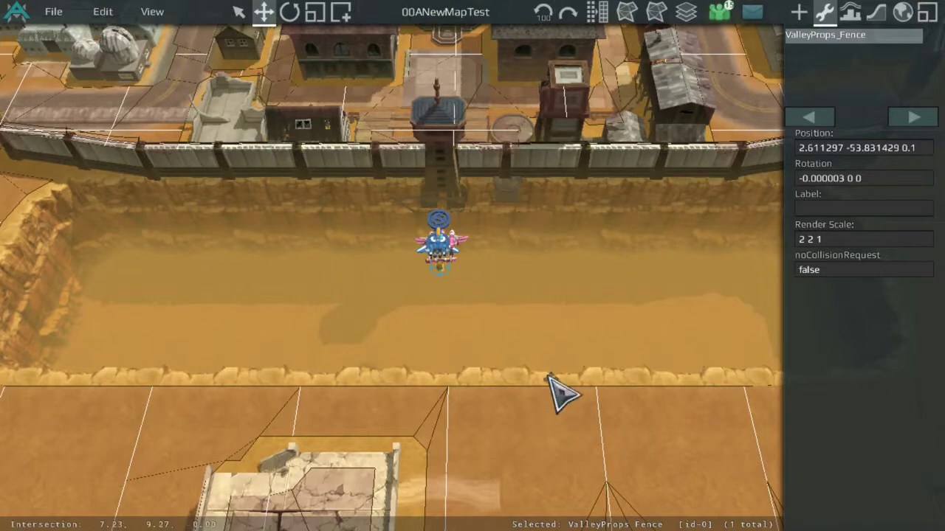
pyautogui.moveTo(561, 394); pyautogui.dragTo(583, 244, button='middle')
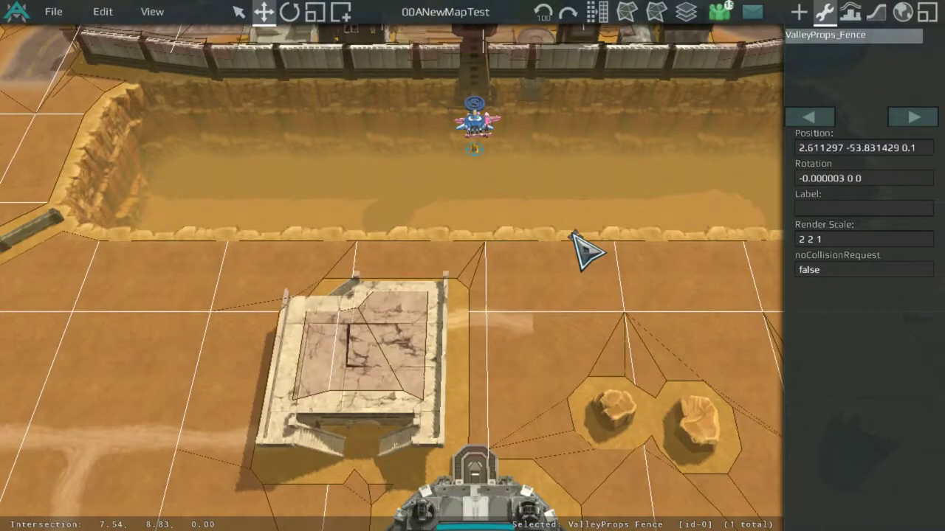